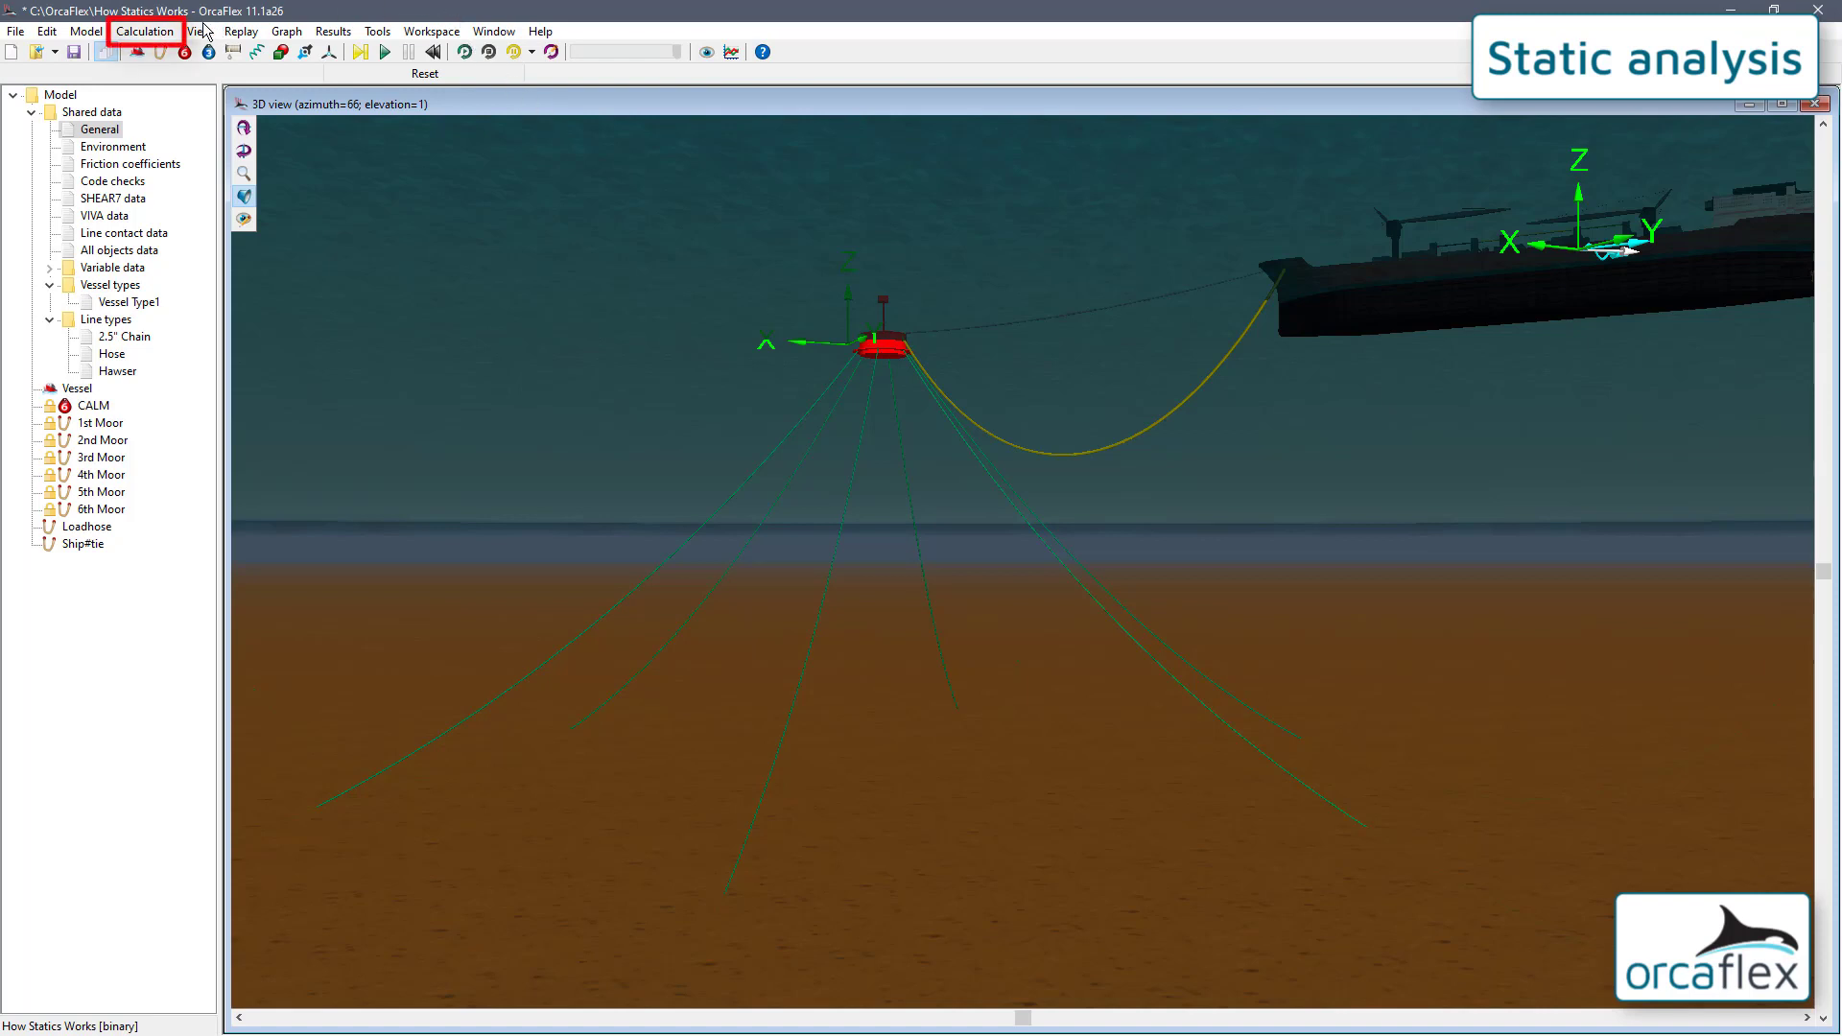
Load the saved workspace that shows an elevation view and a plan view of the mooring model side by side.
left_click(161, 33)
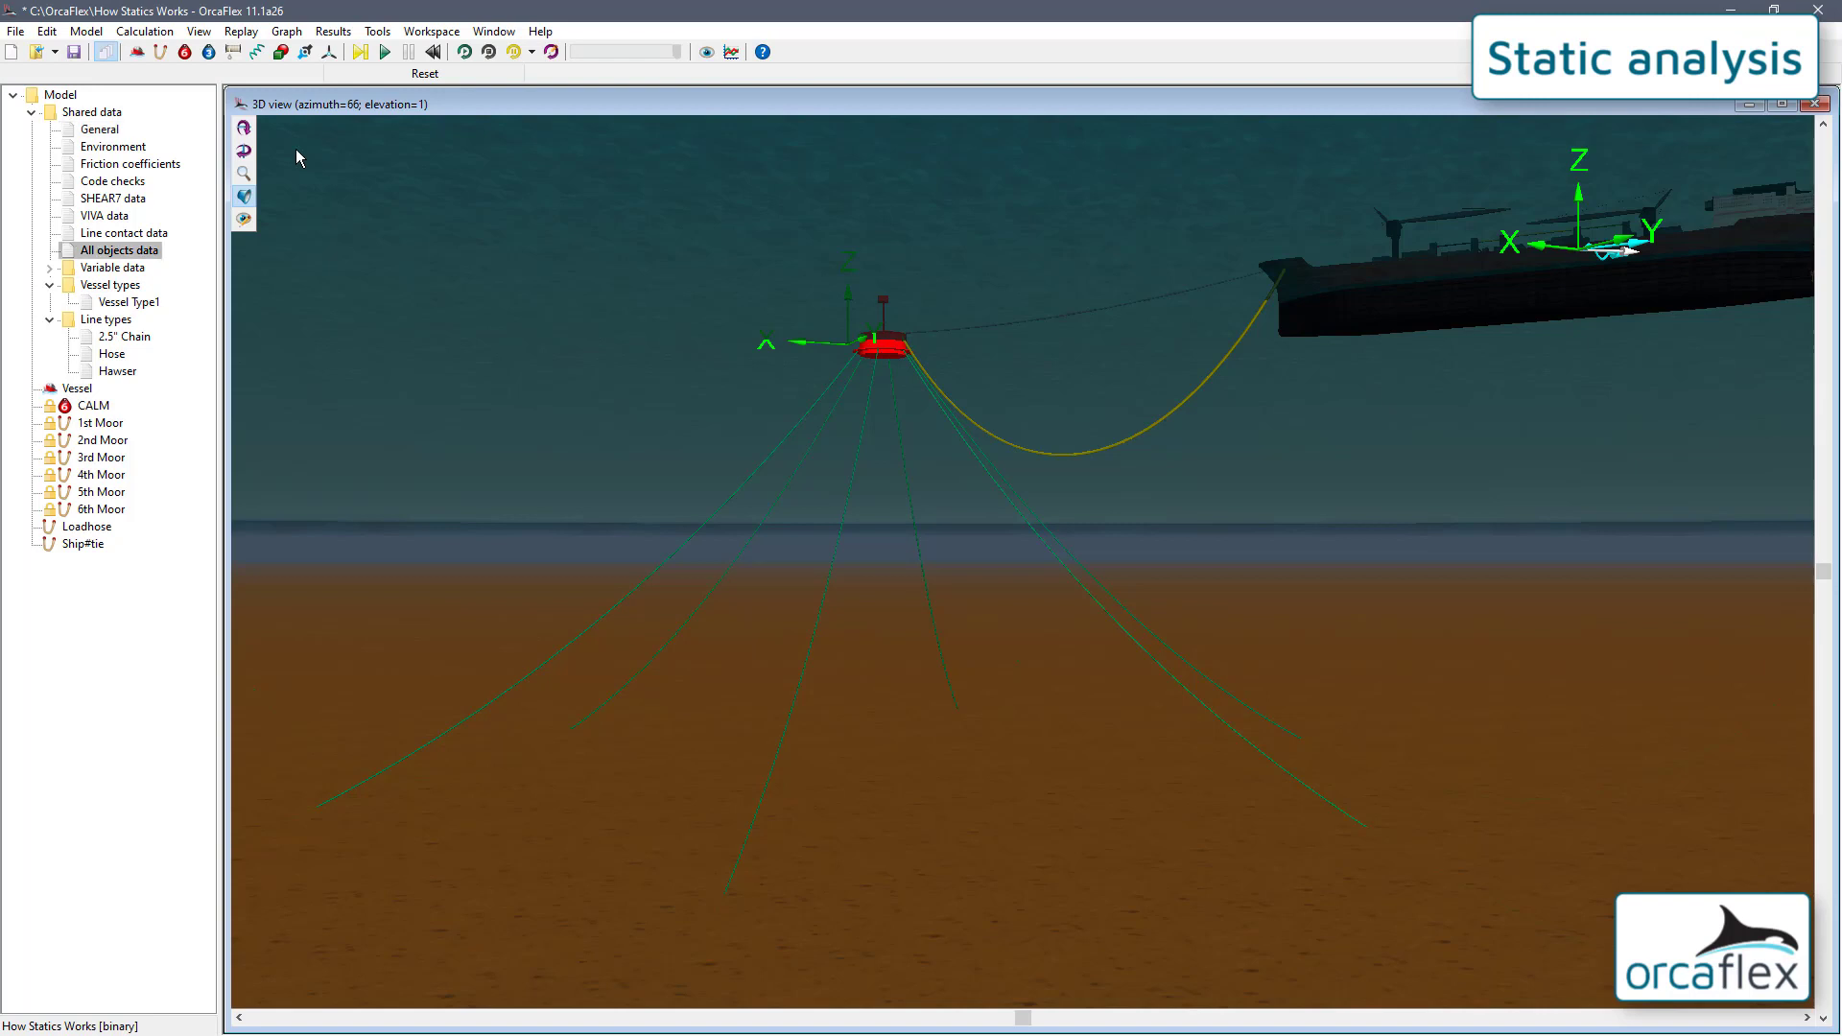
left_click(431, 31)
left_click(505, 215)
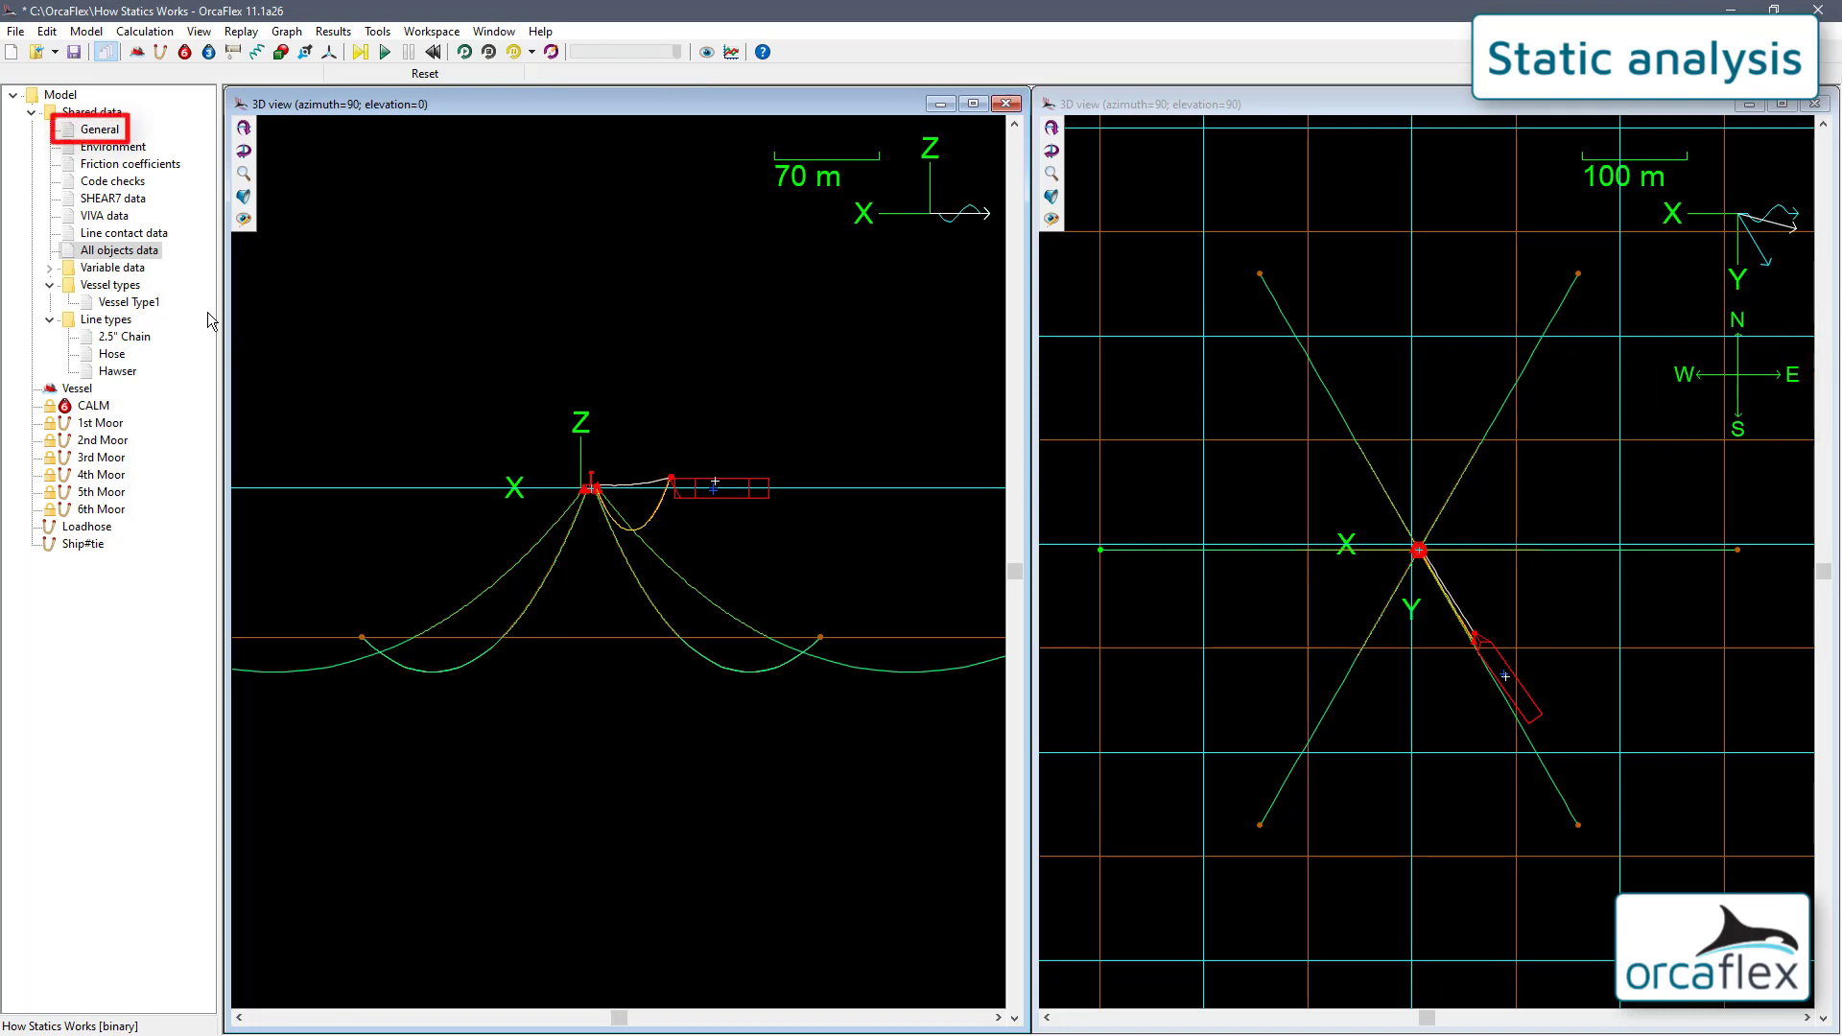
Check the north direction definition in the model's general drawing data, return to the statics data and accept.
left_click(108, 133)
double_click(109, 133)
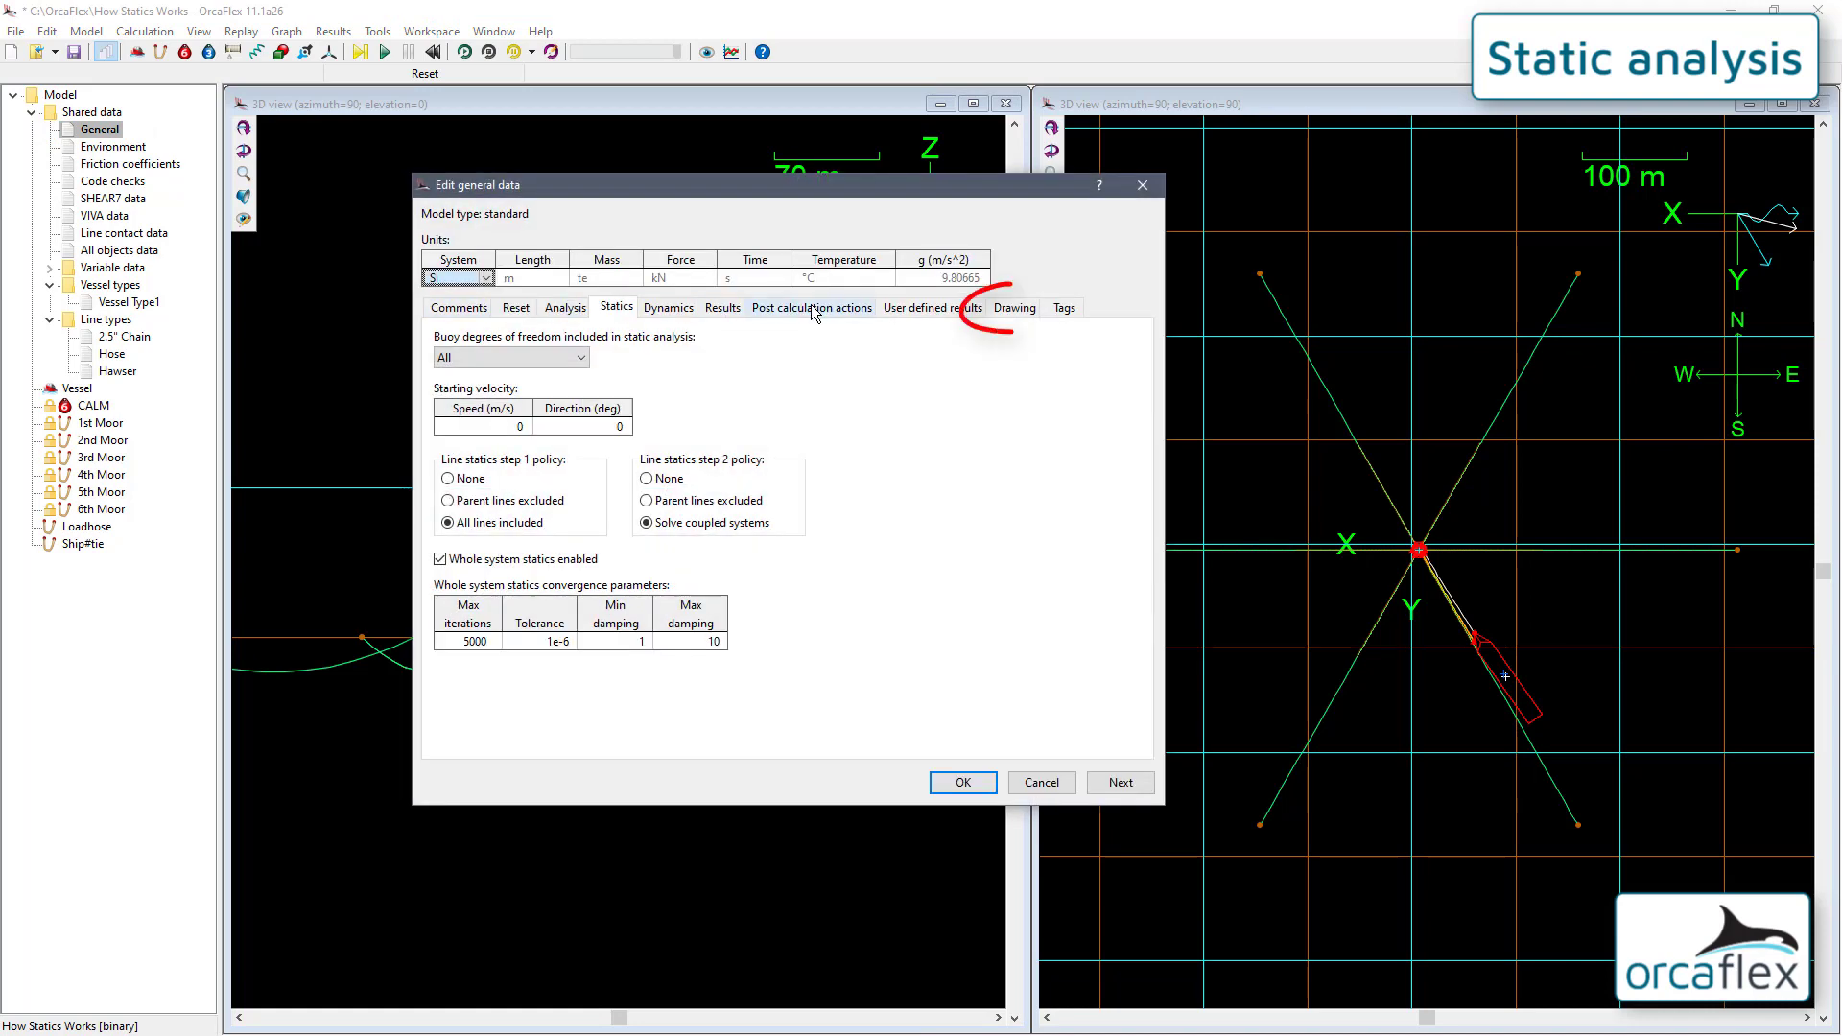
left_click(1019, 307)
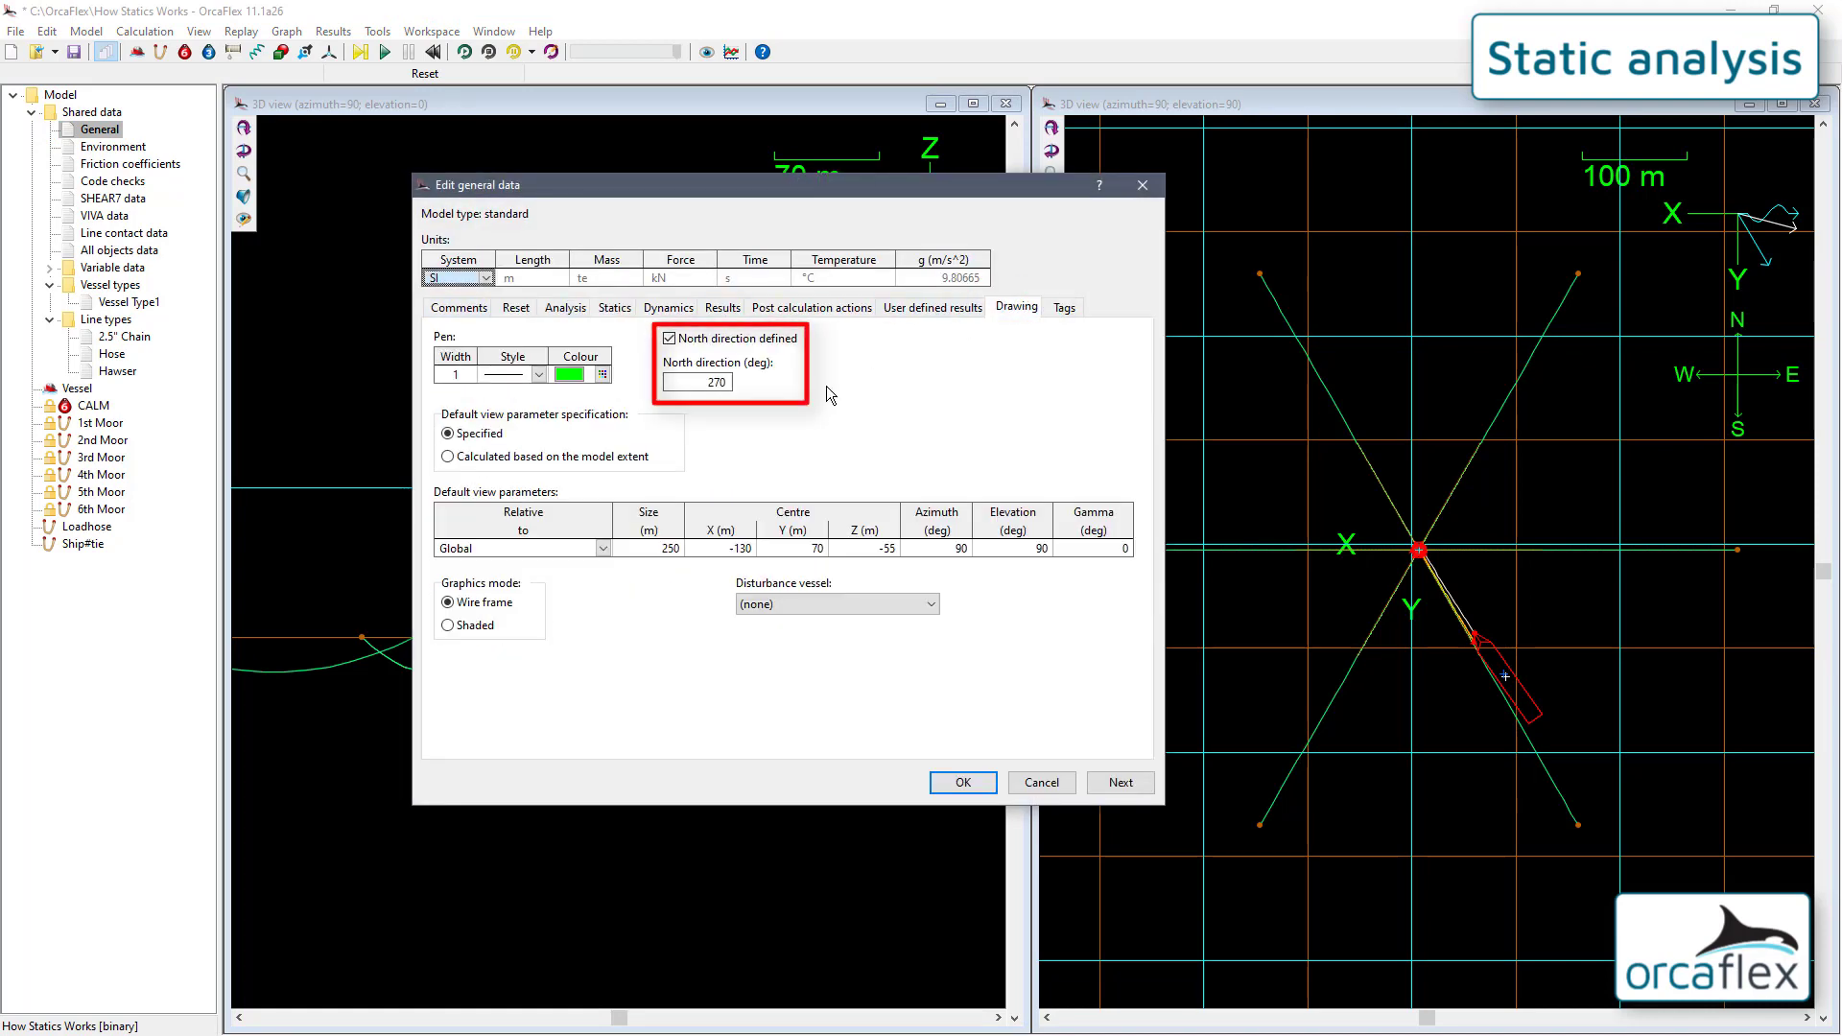
left_click(621, 314)
left_click(962, 782)
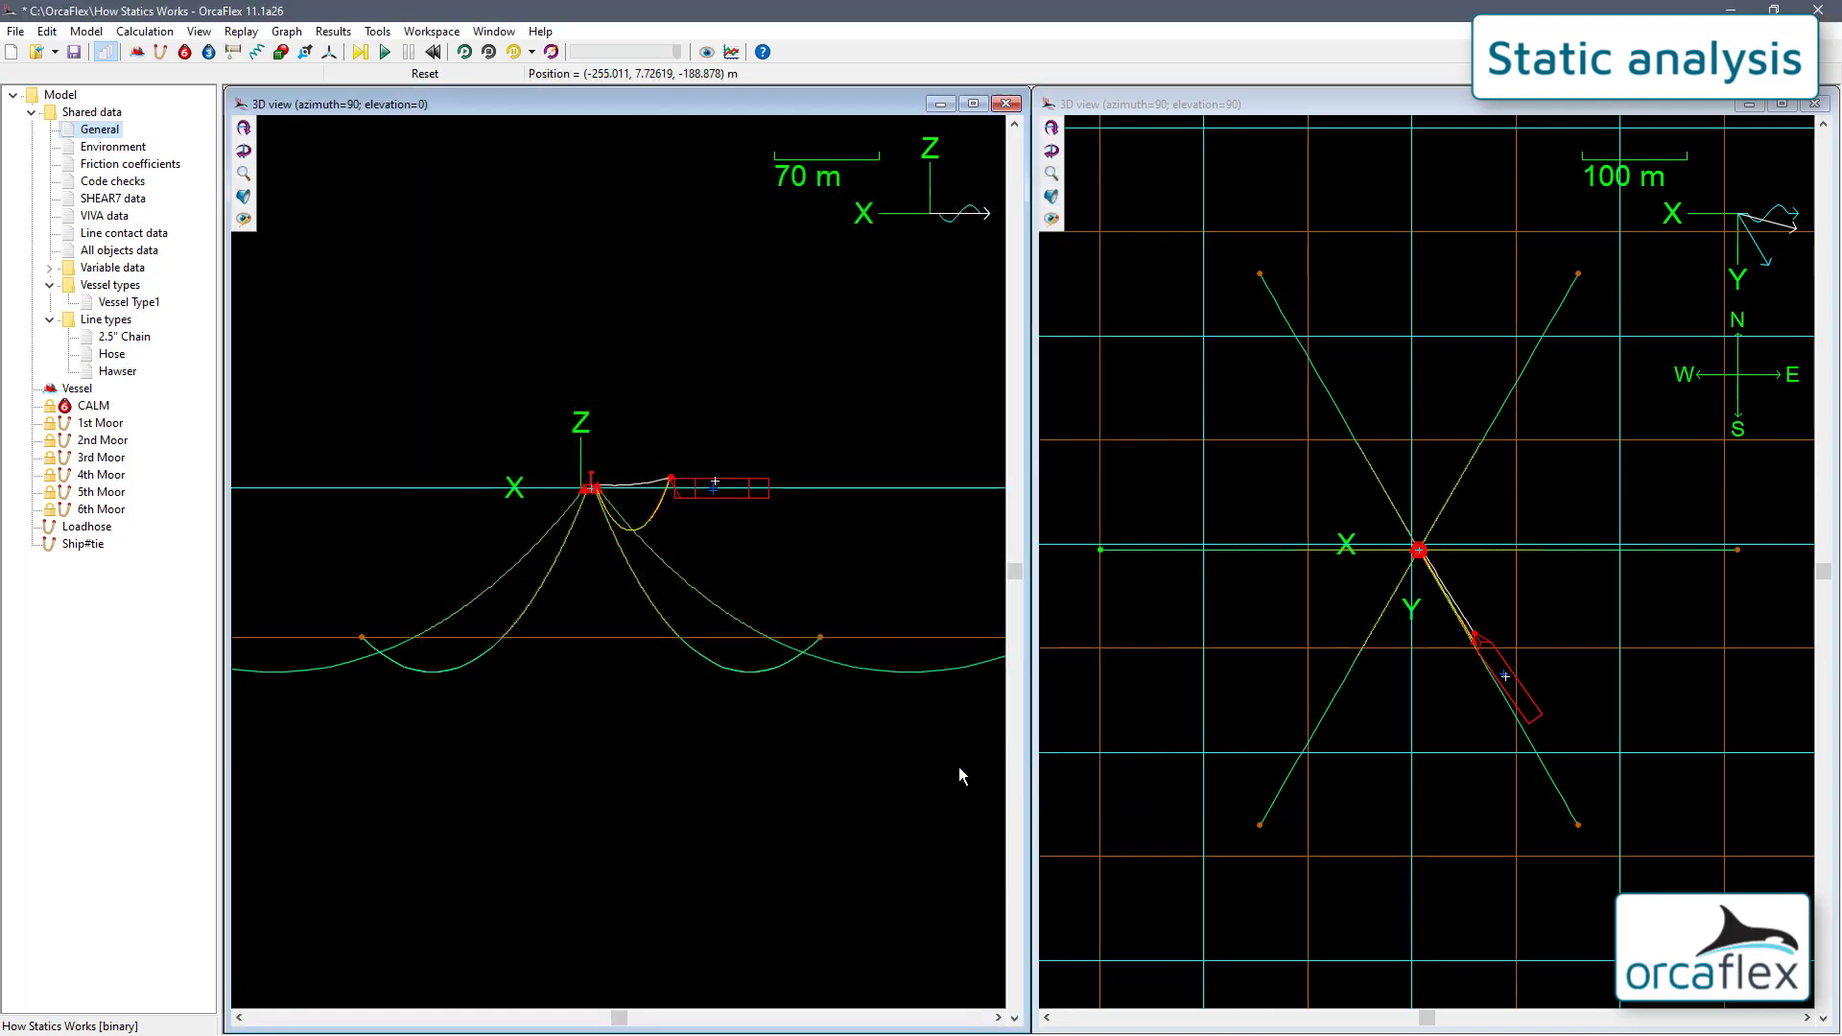
Run the static analysis and follow the calculation in the statics progress log, including its export and edit options.
left_click(361, 56)
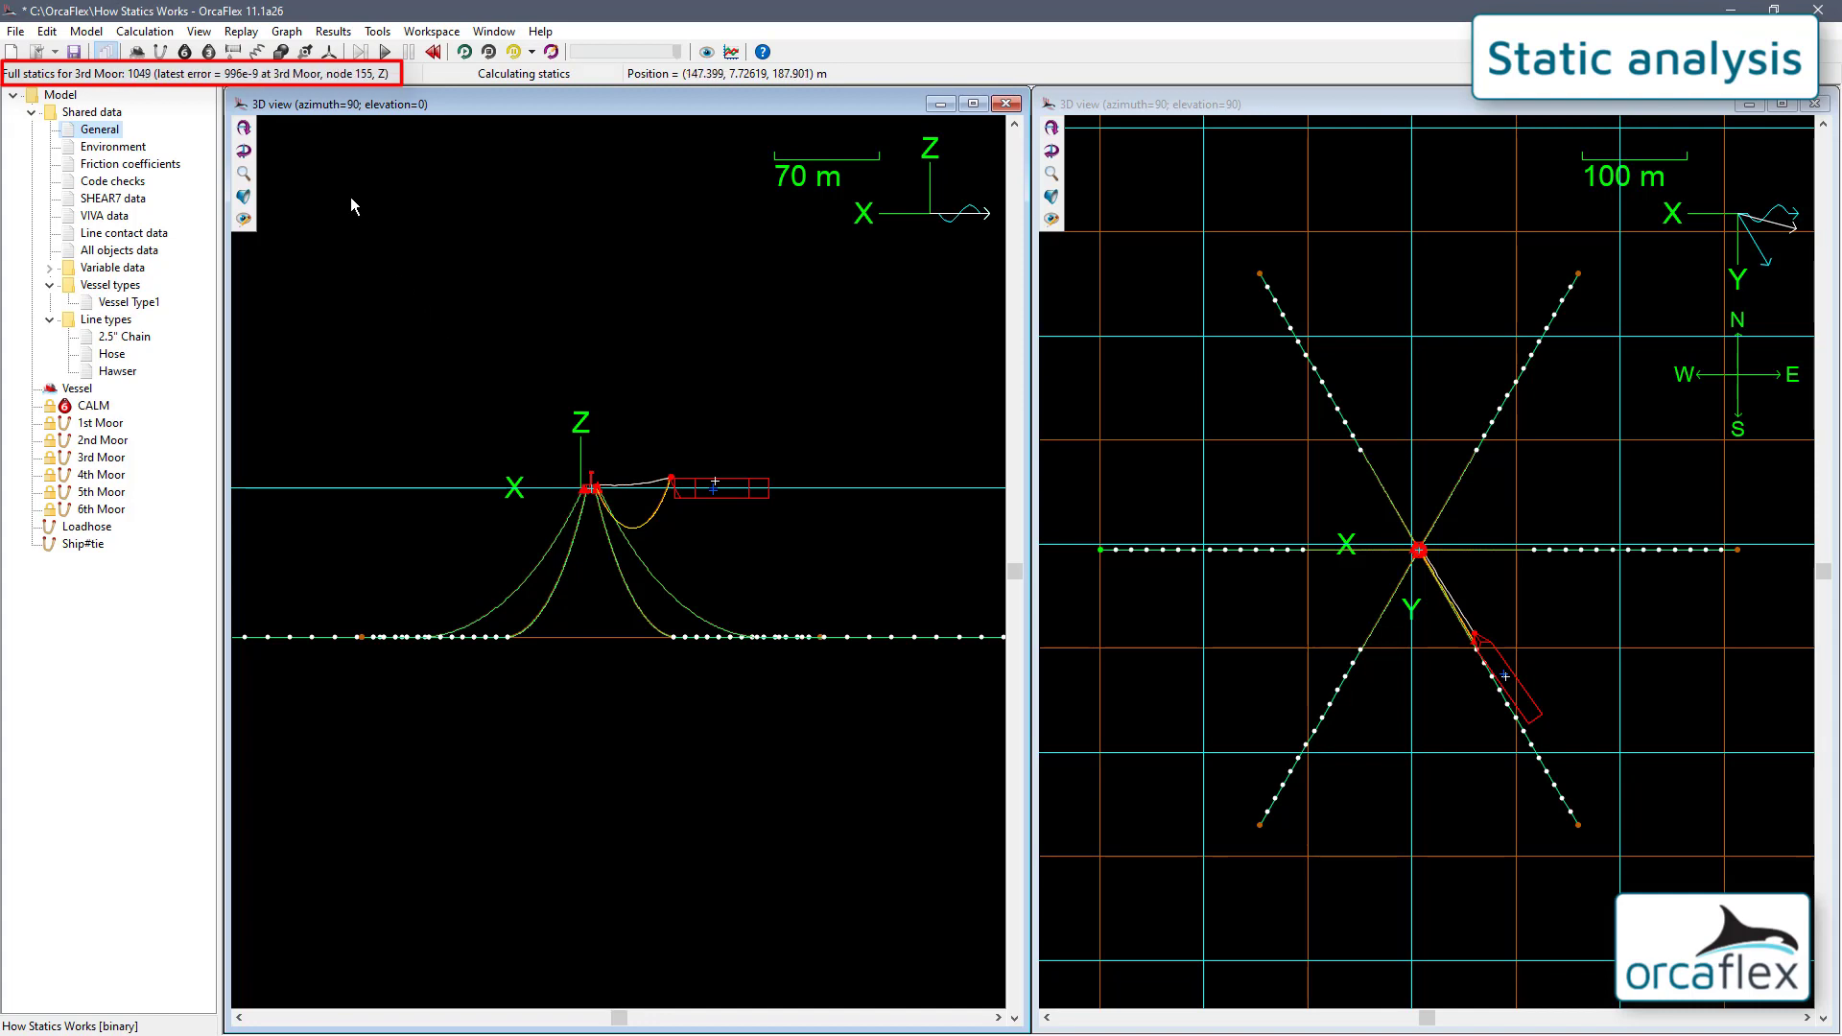
left_click(175, 82)
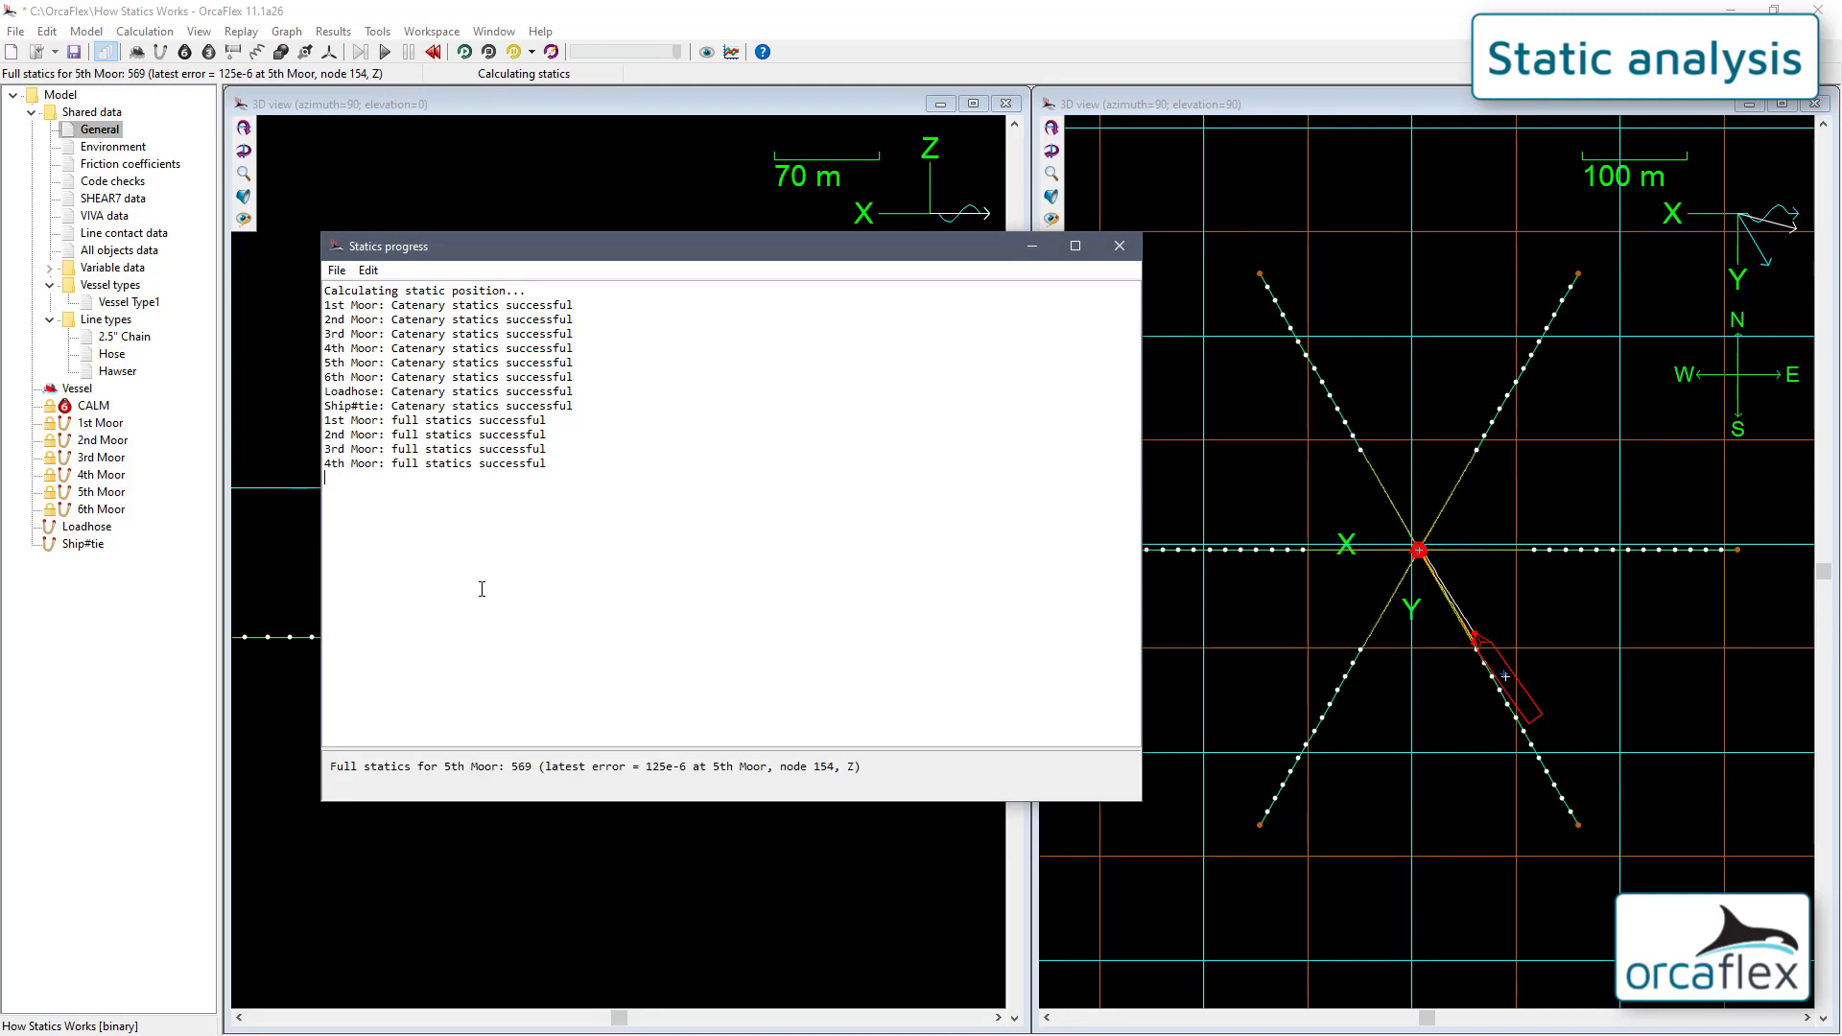
left_click(341, 273)
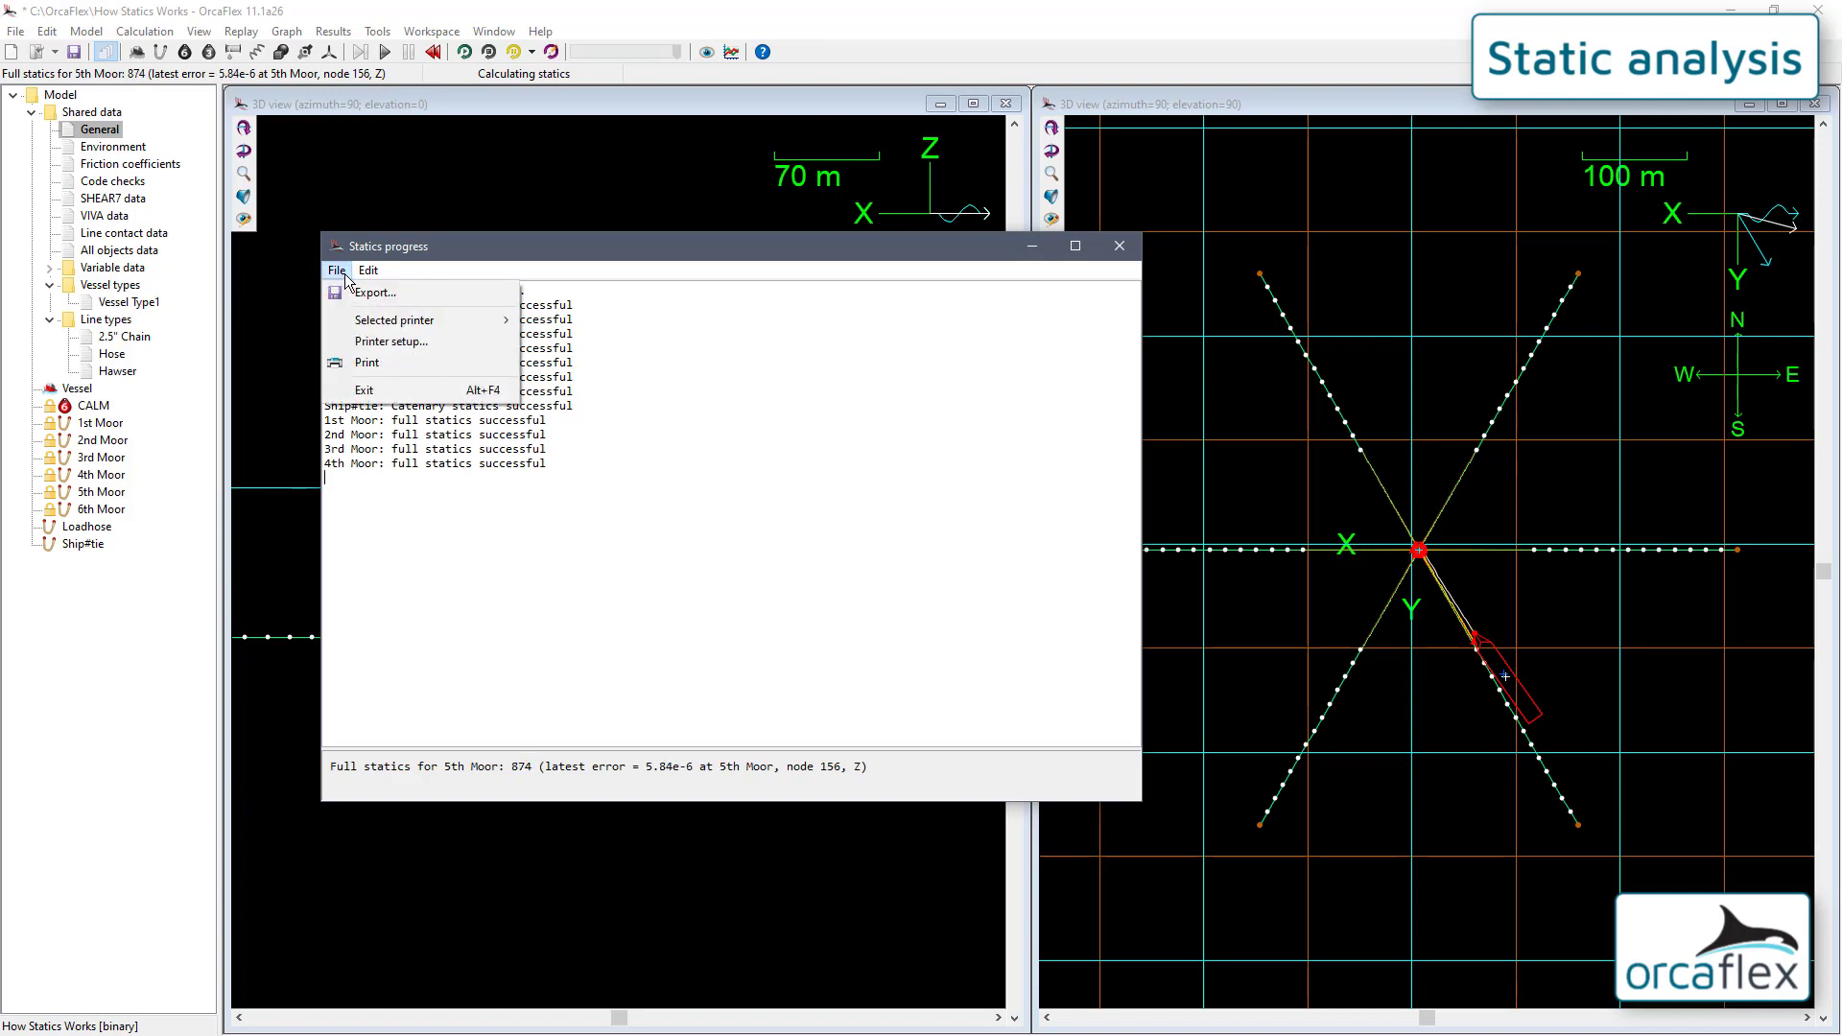
mouse_move(365, 278)
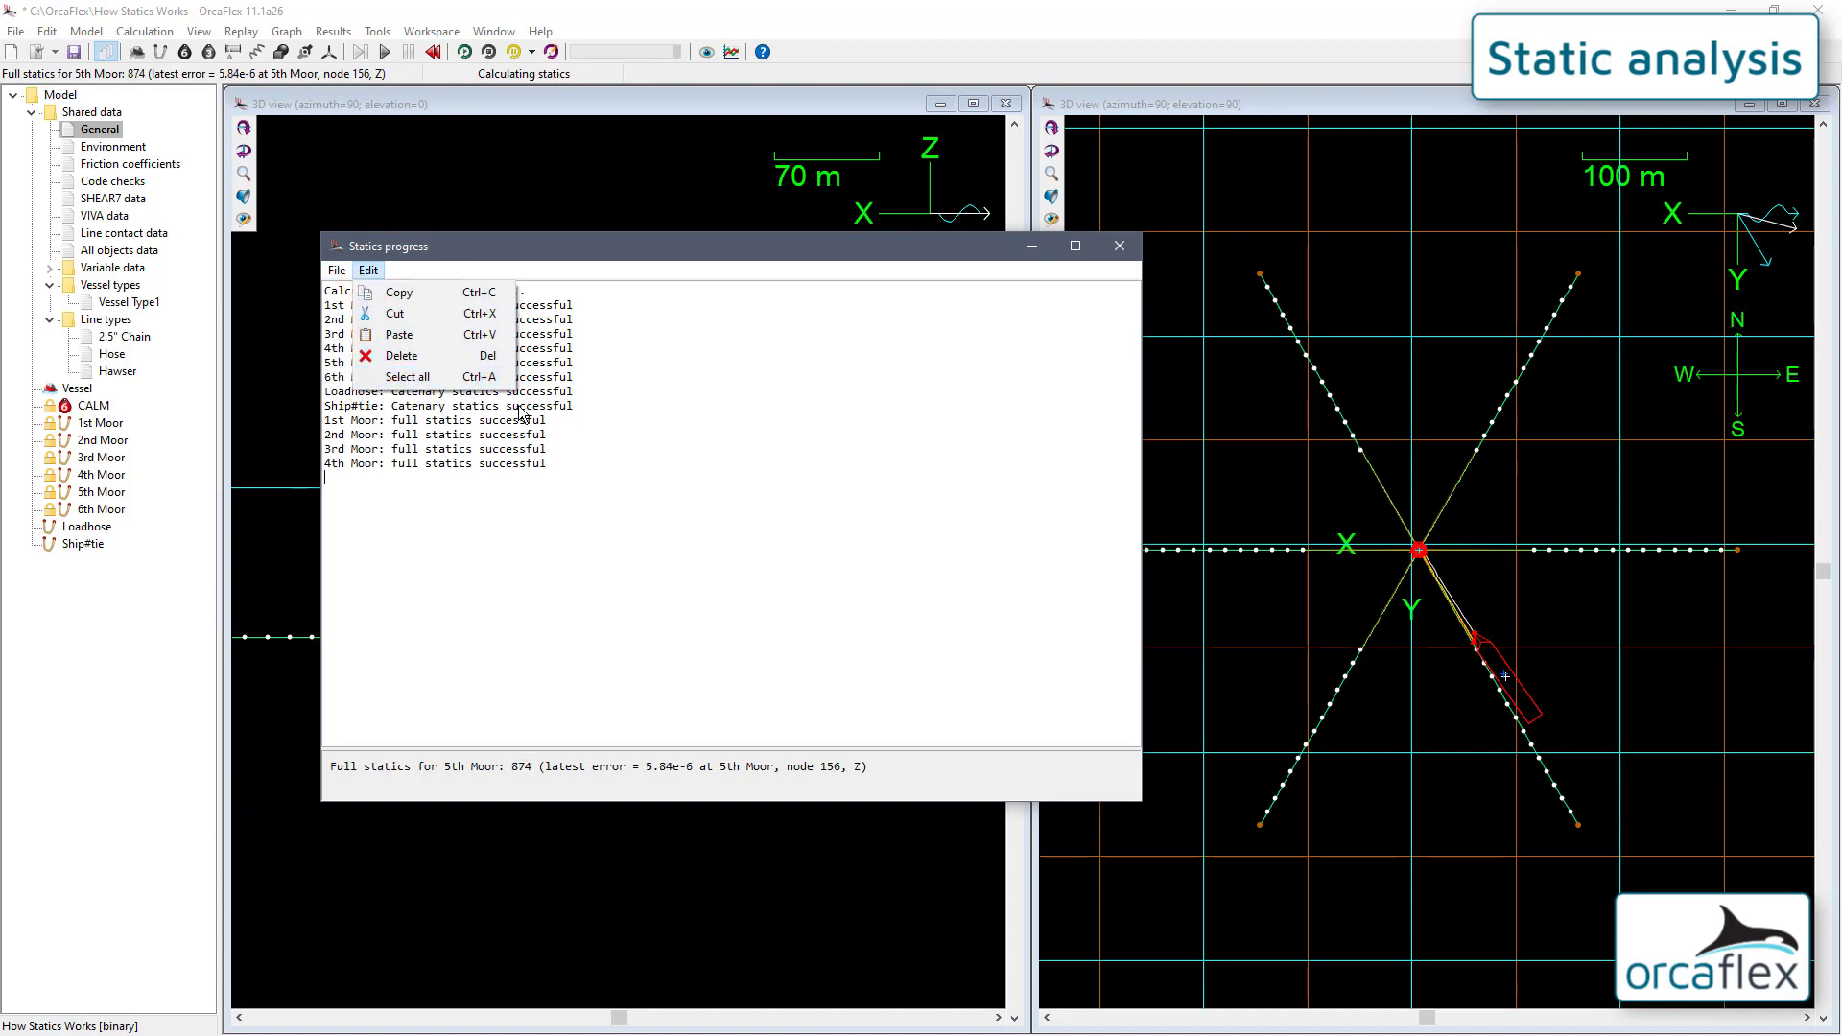
key("Escape")
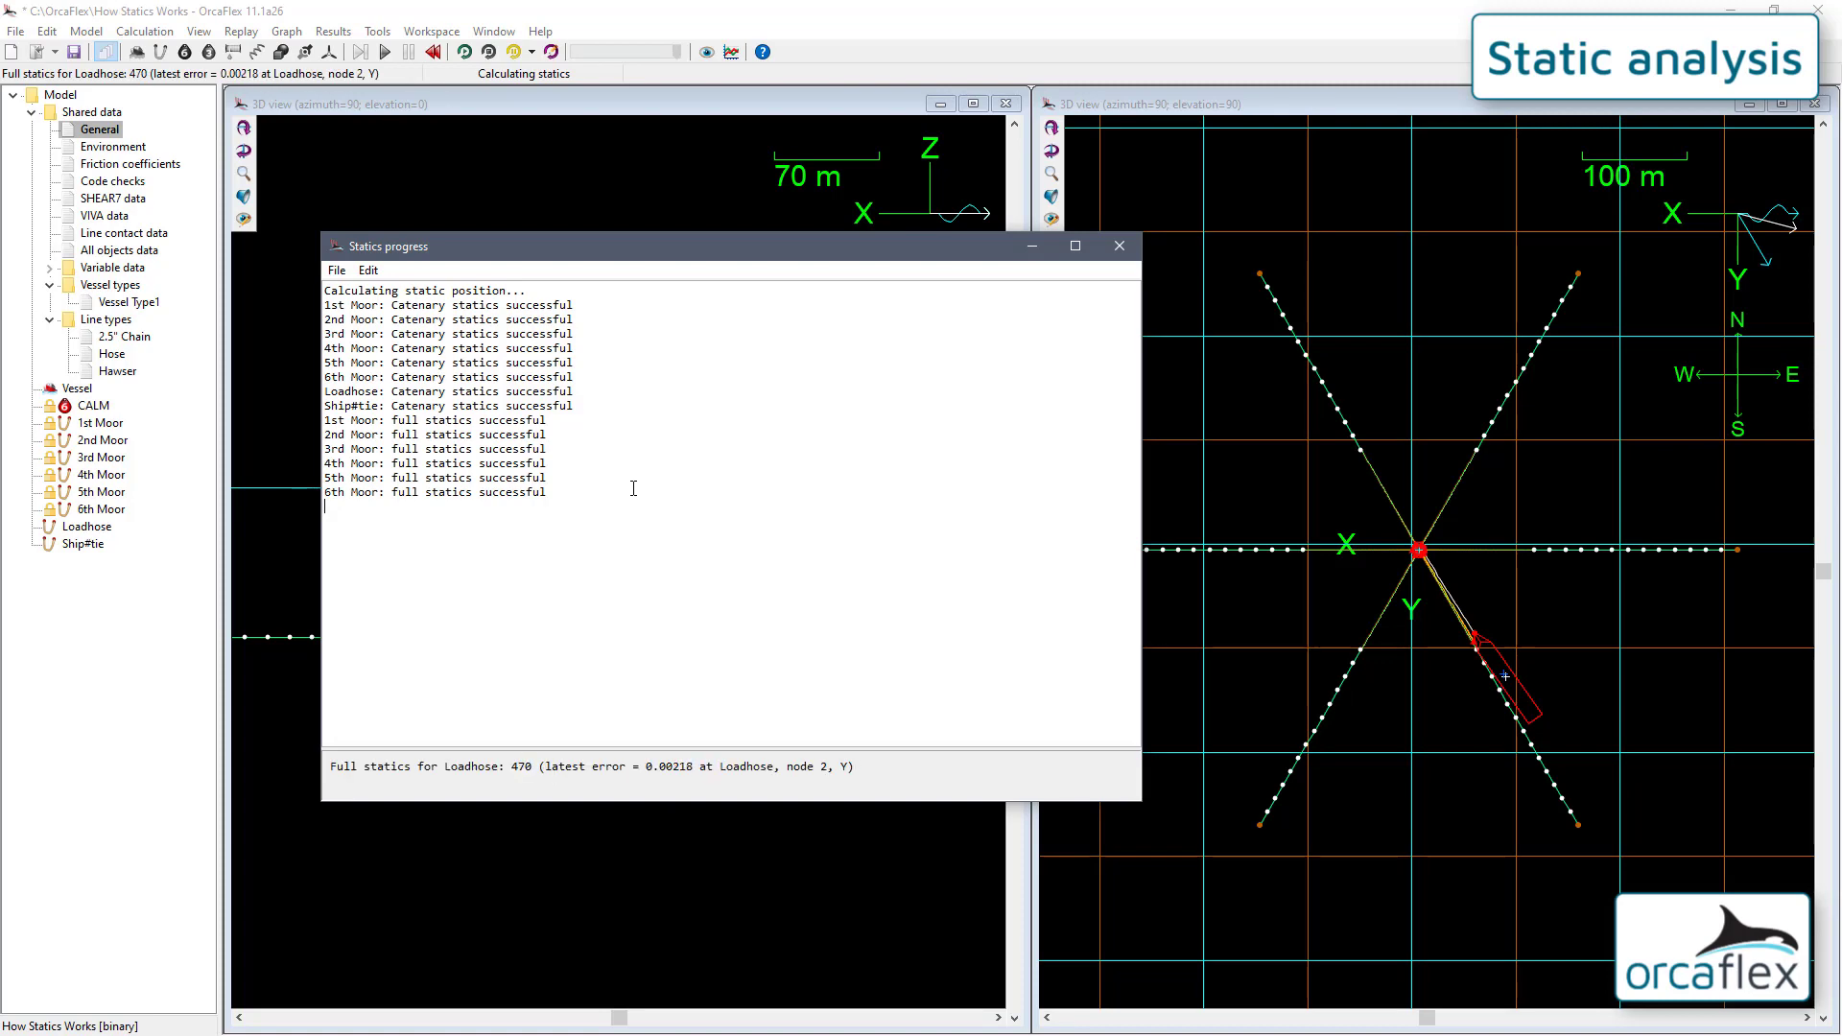
left_click(1123, 242)
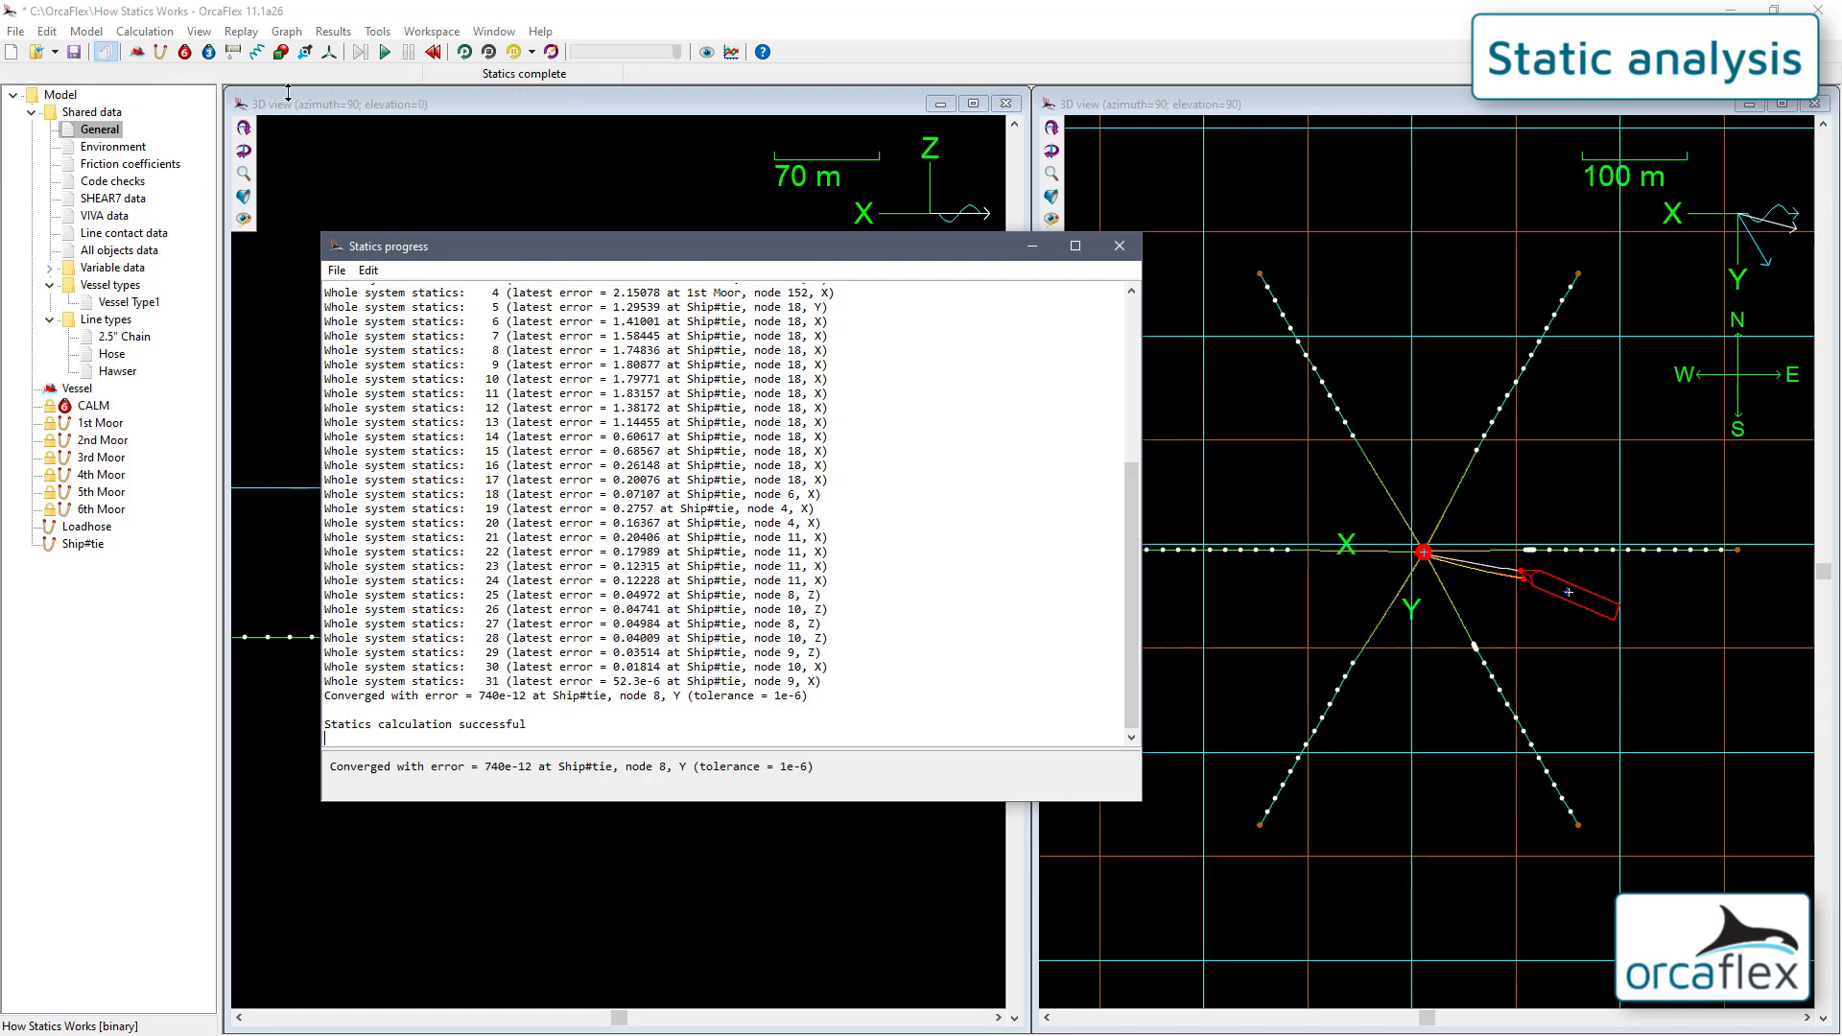
left_click(1129, 252)
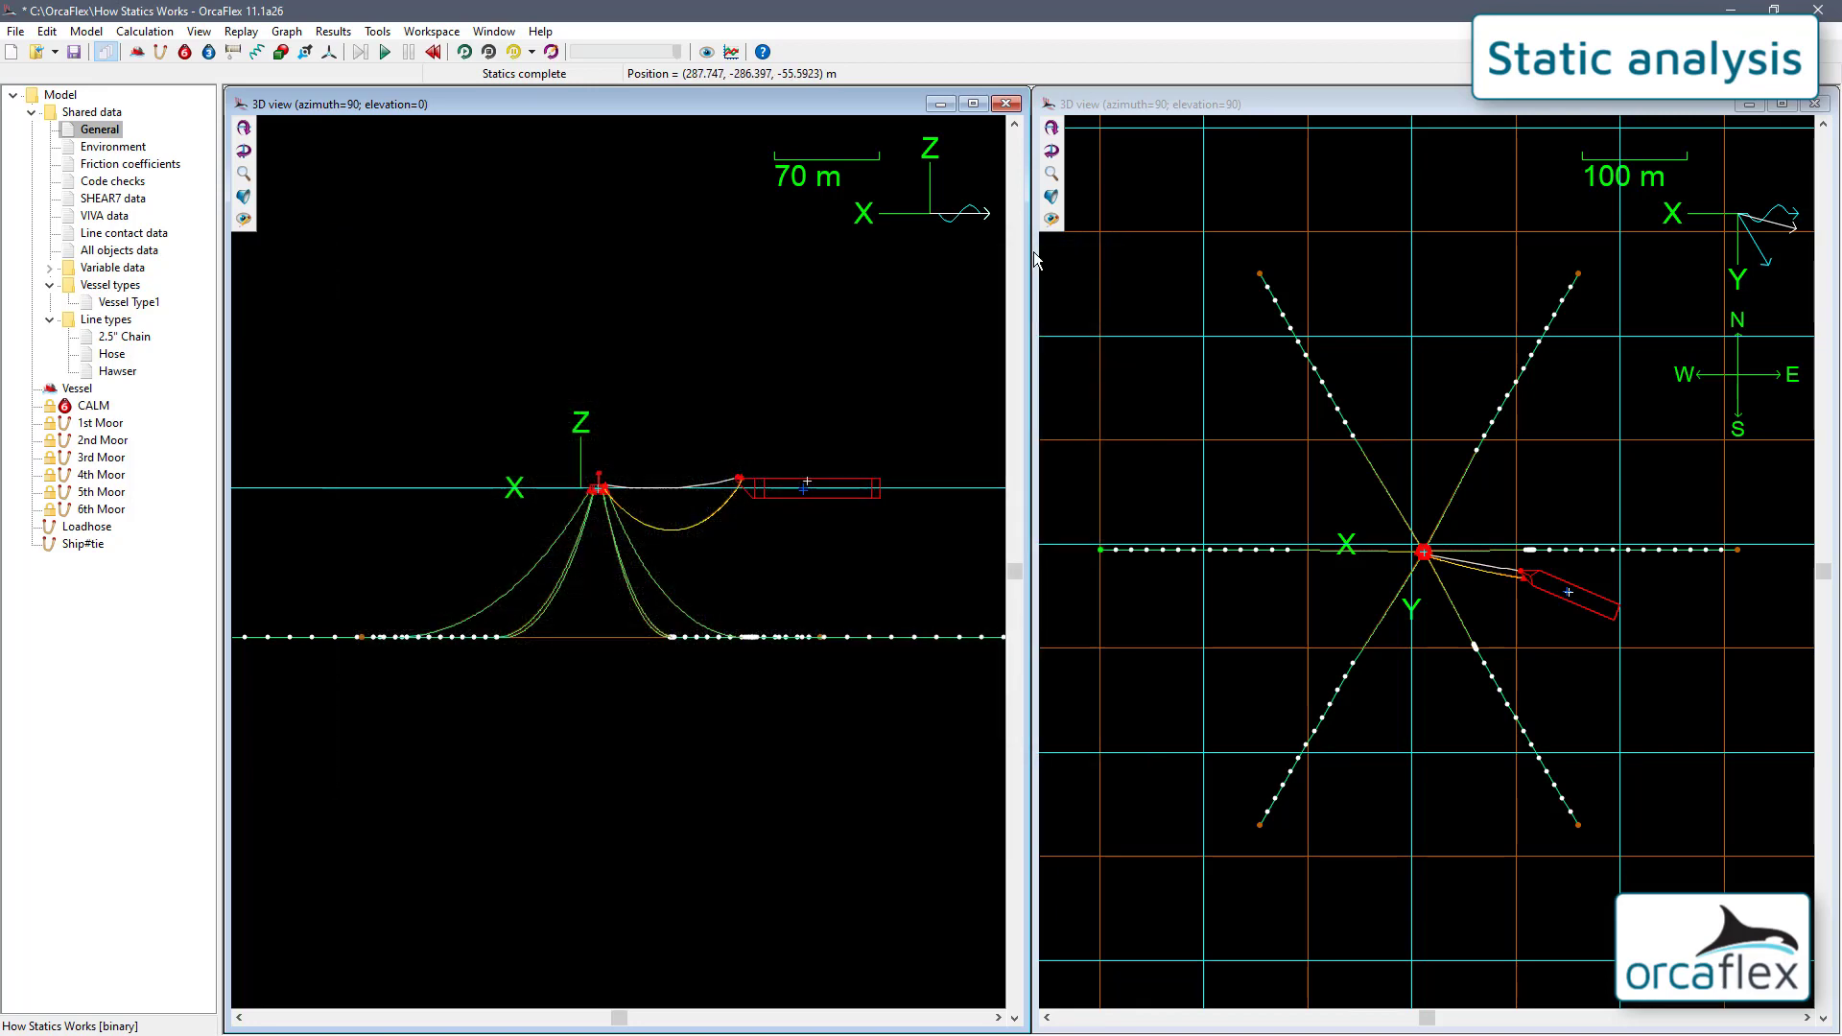
Reopen the statics progress log and read back through the whole system statics iterations.
left_click(491, 32)
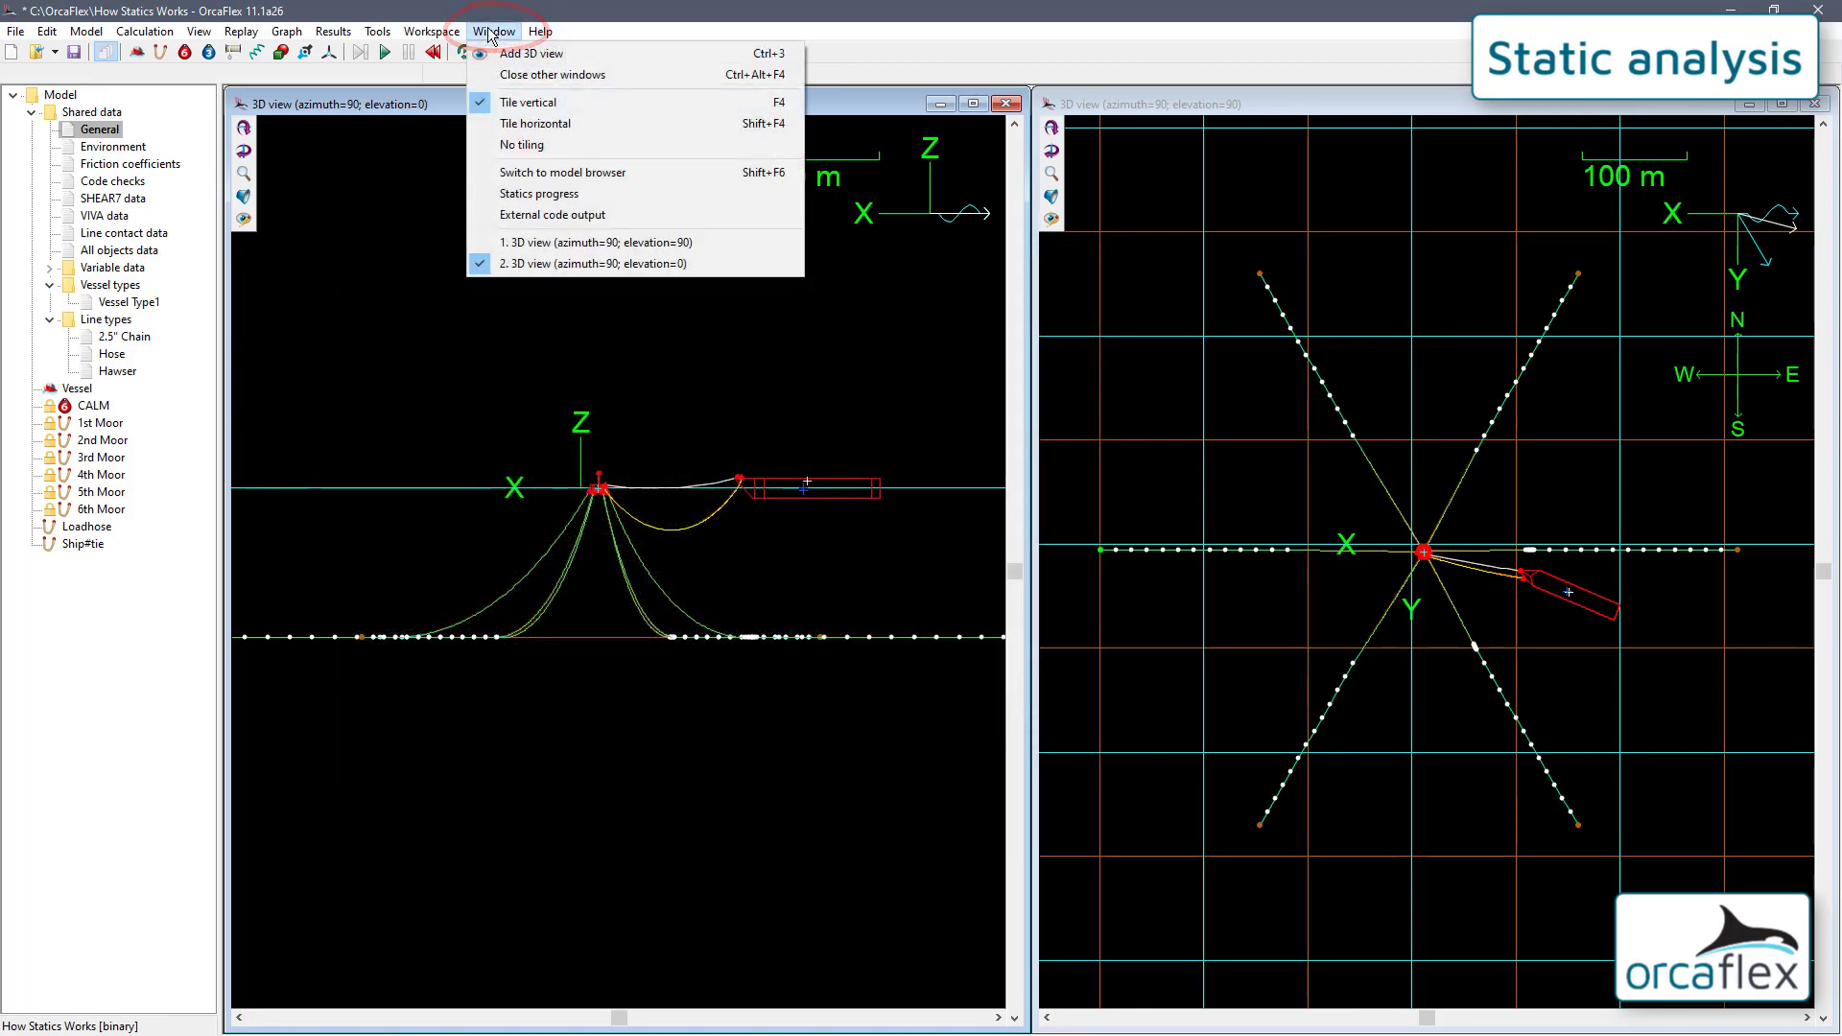
left_click(581, 195)
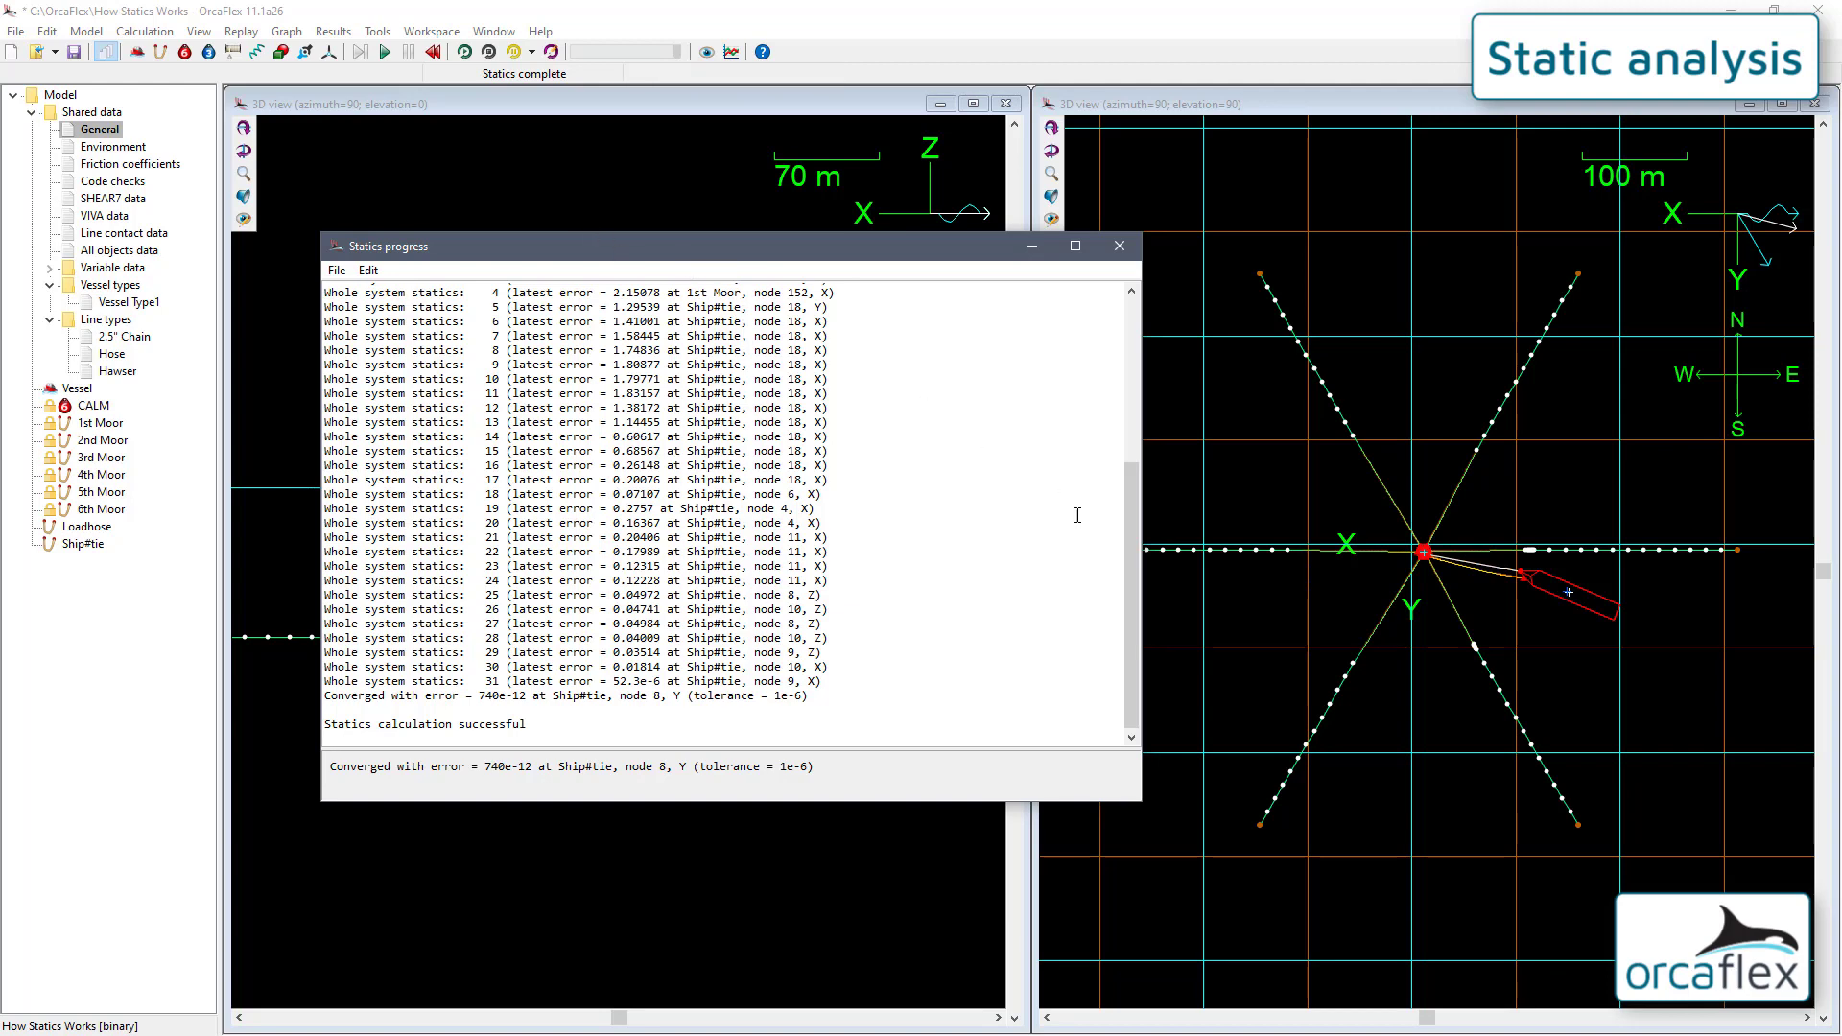
left_click_drag(1130, 508, 1125, 349)
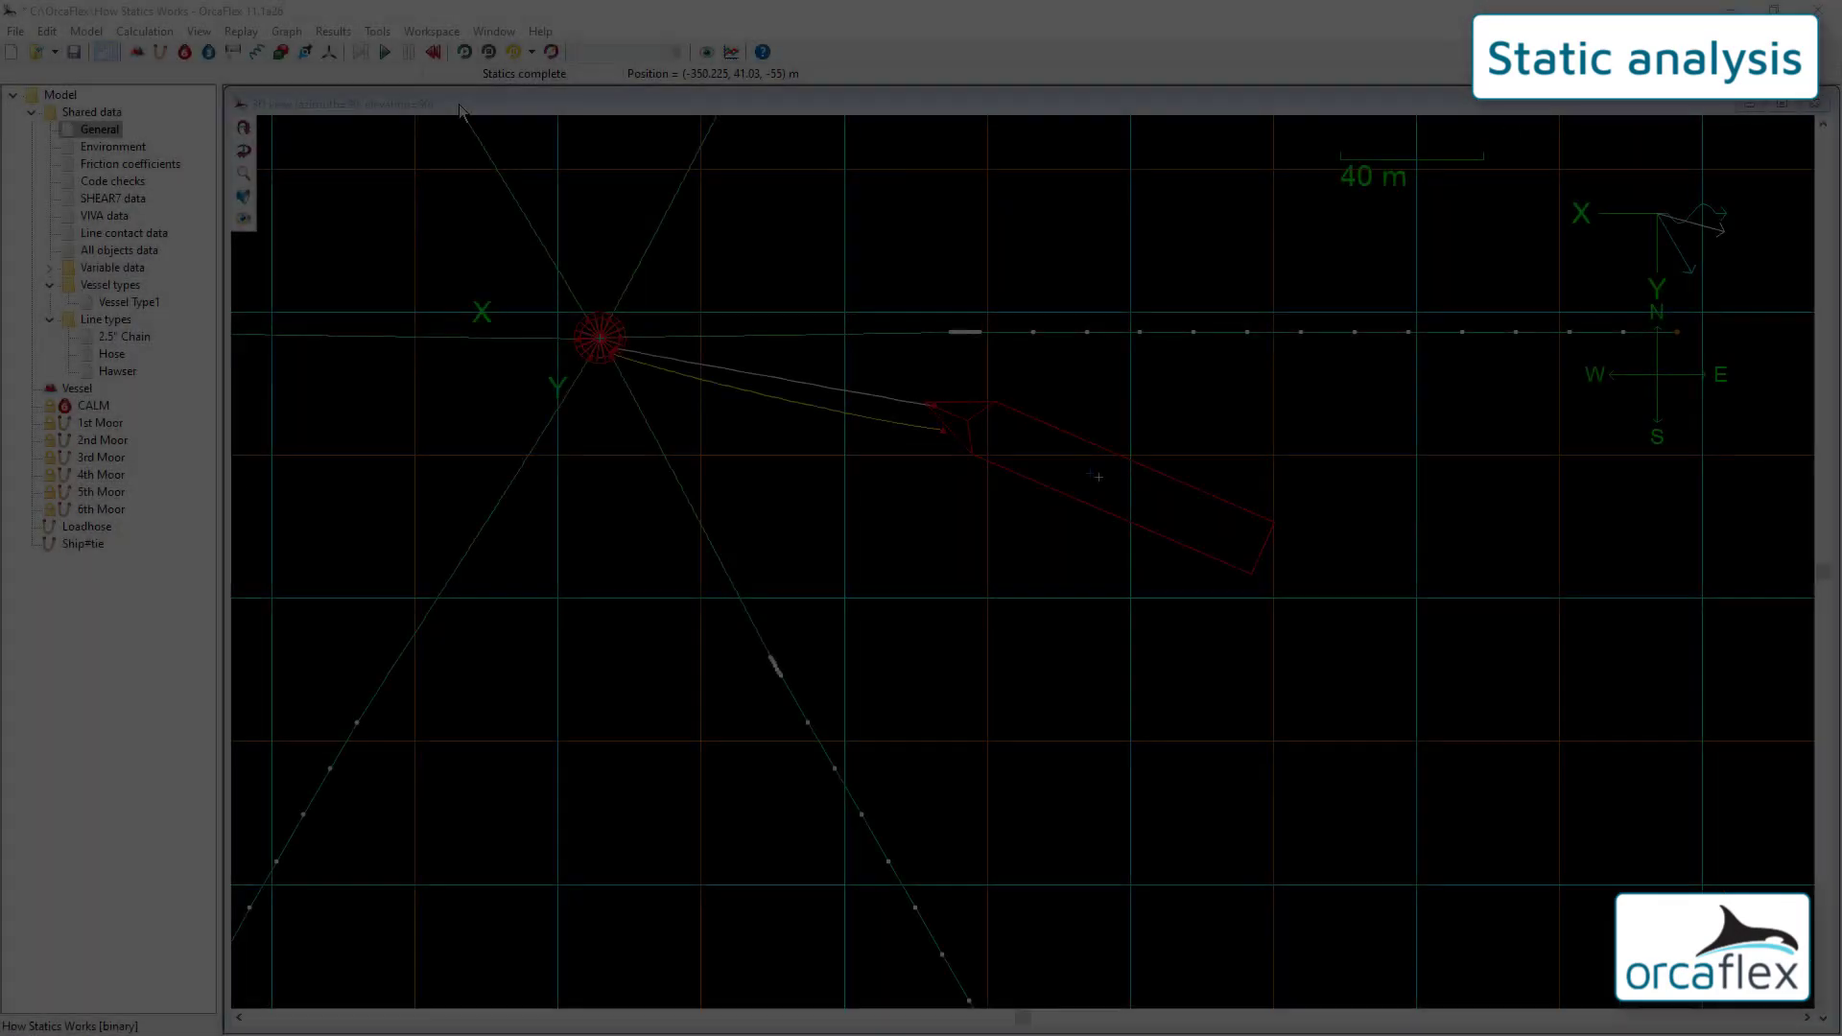
Reset the model, disable whole system statics and set the line statics step 2 policy to None in the general data.
left_click(433, 54)
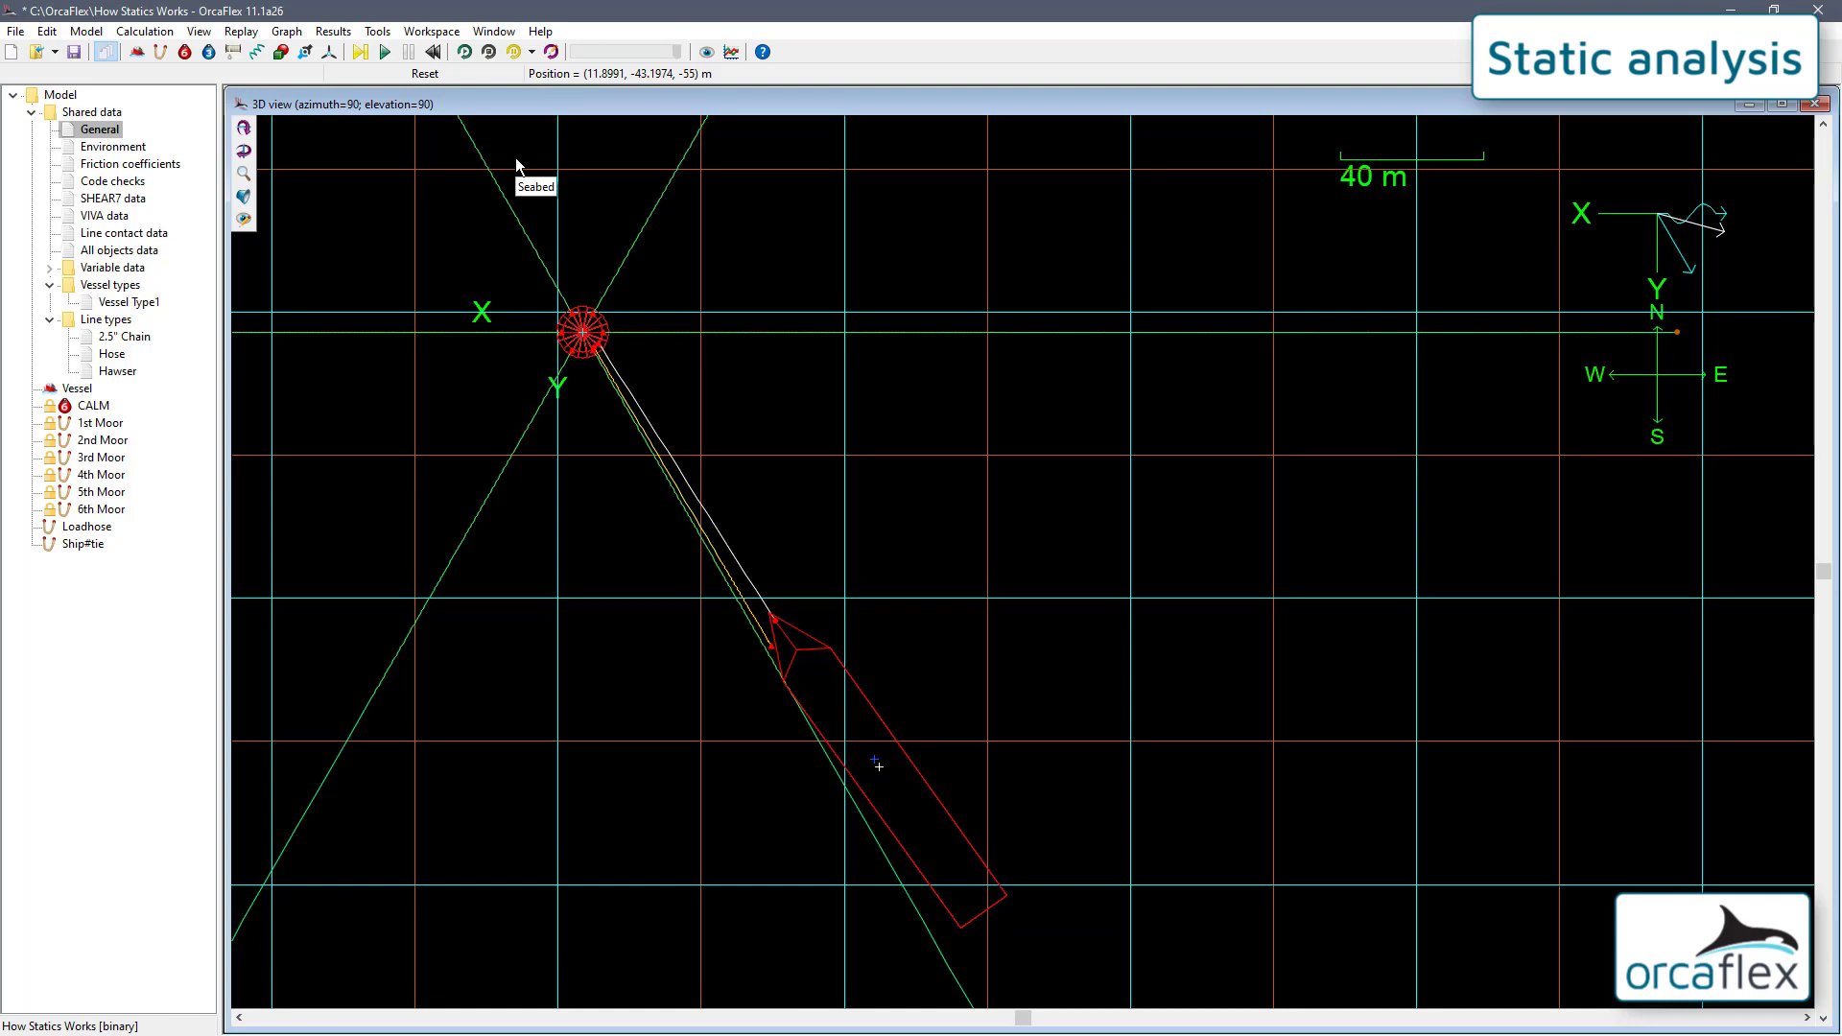
double_click(101, 130)
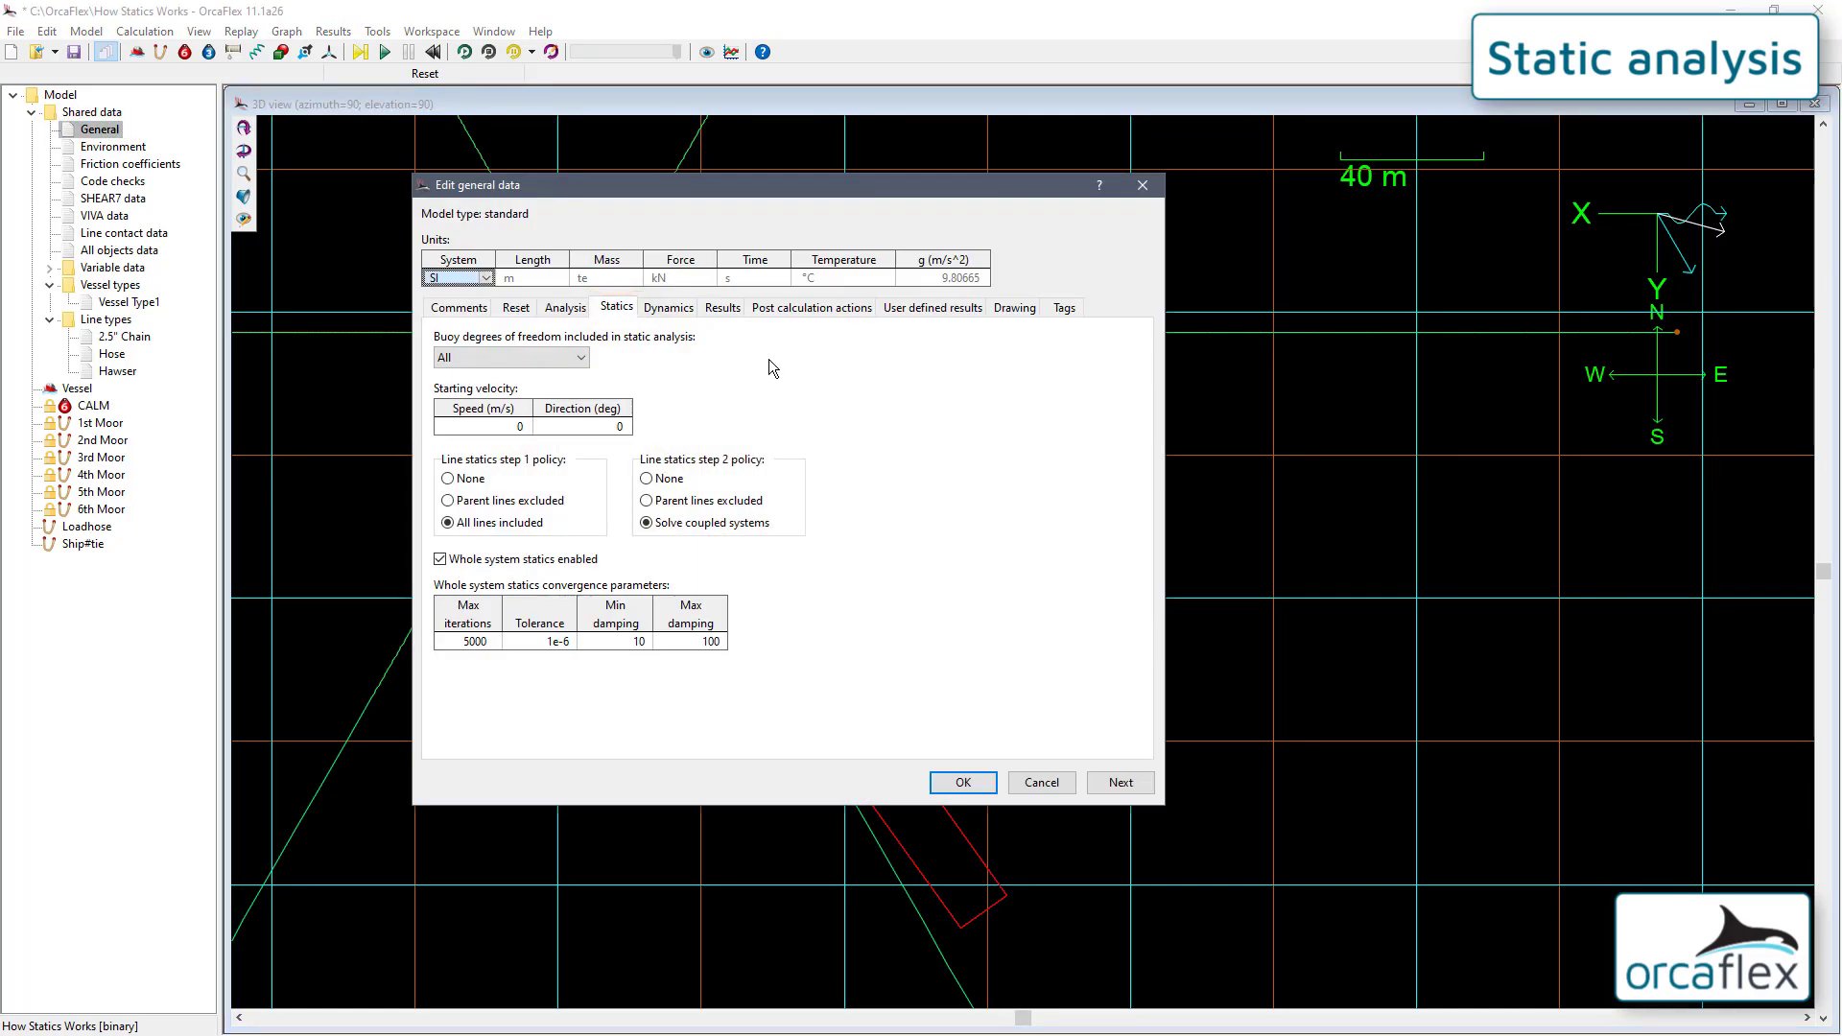
left_click(441, 560)
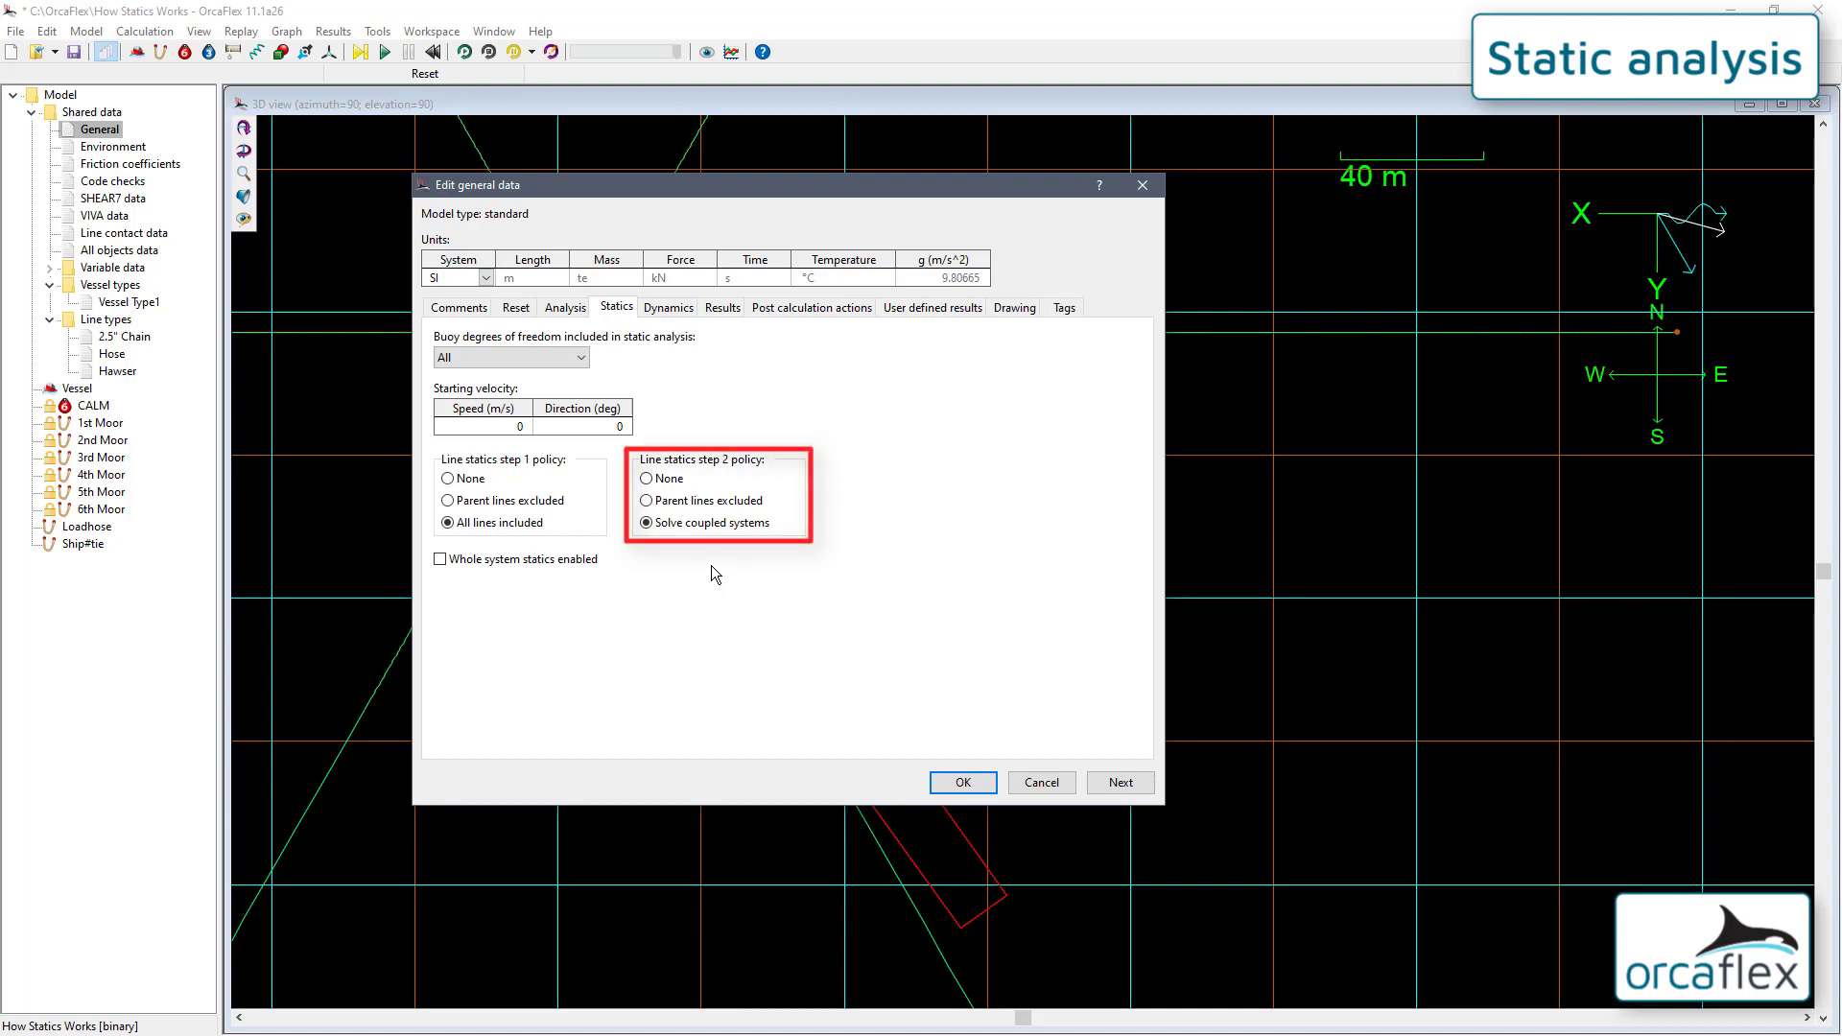
left_click(669, 483)
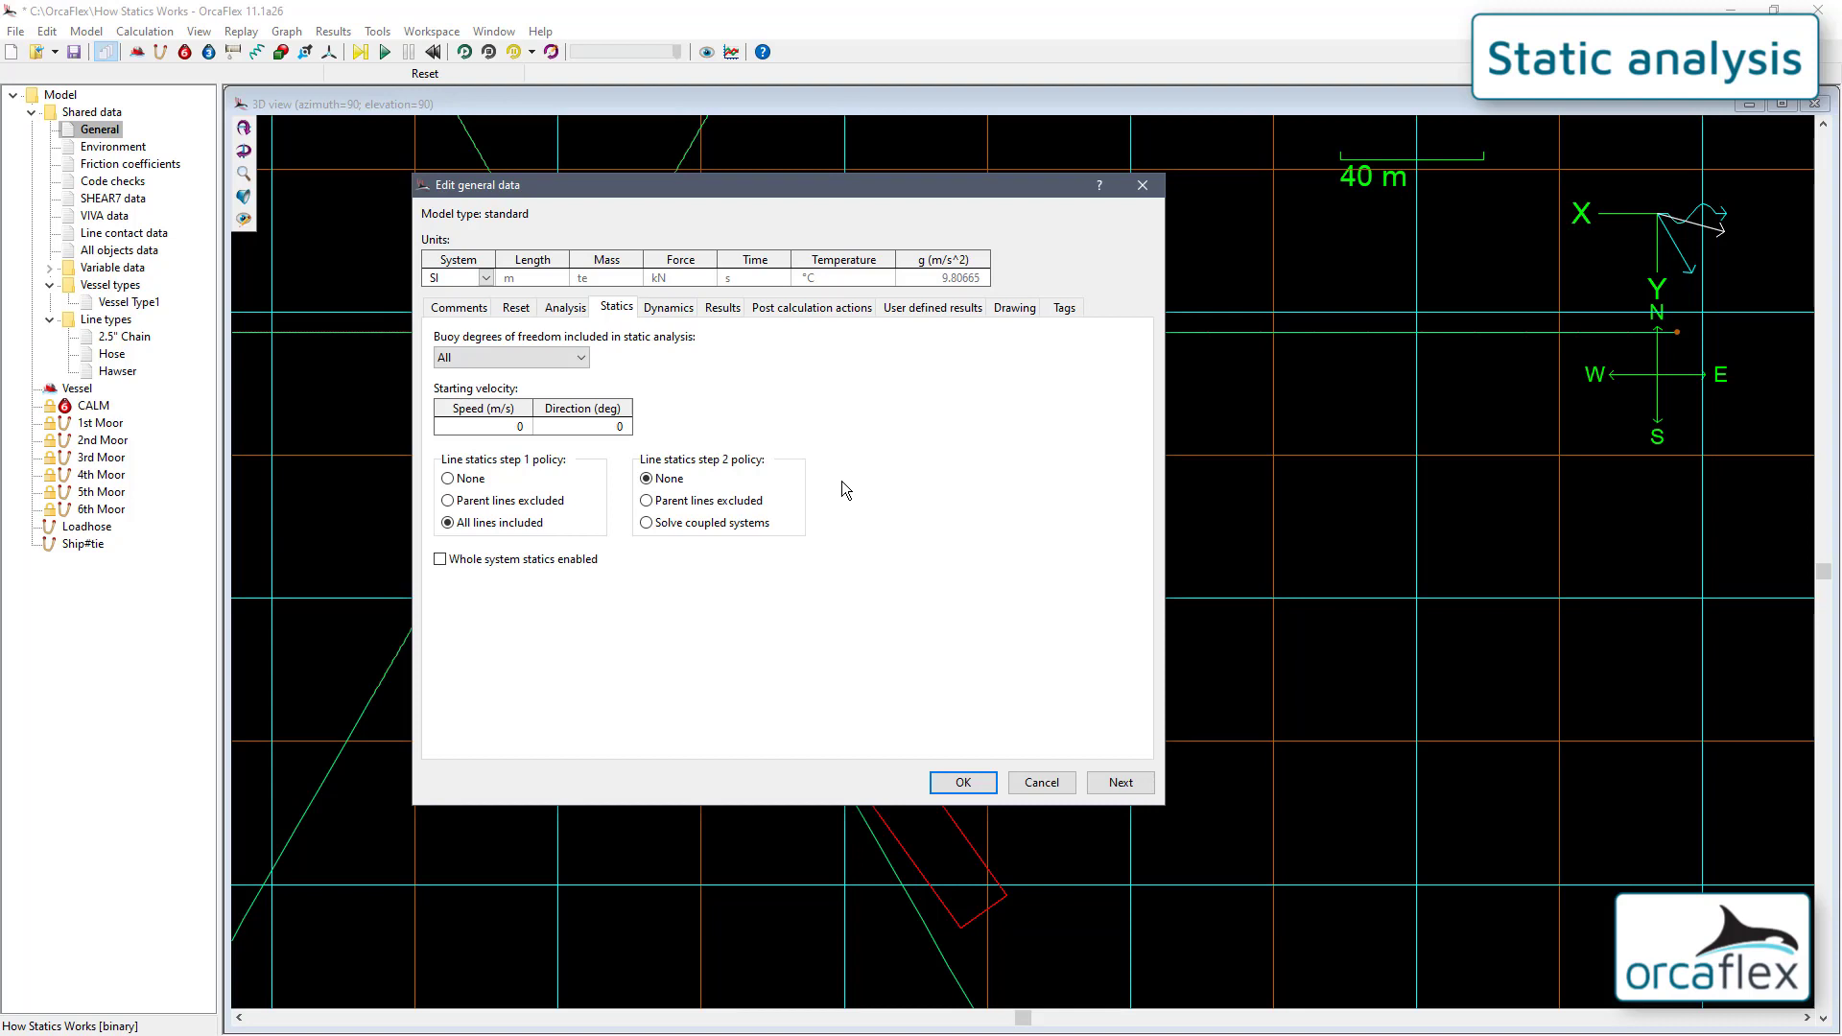
left_click(960, 781)
Calculate statics using line statics step 1 only and review the statics progress log.
key("F9")
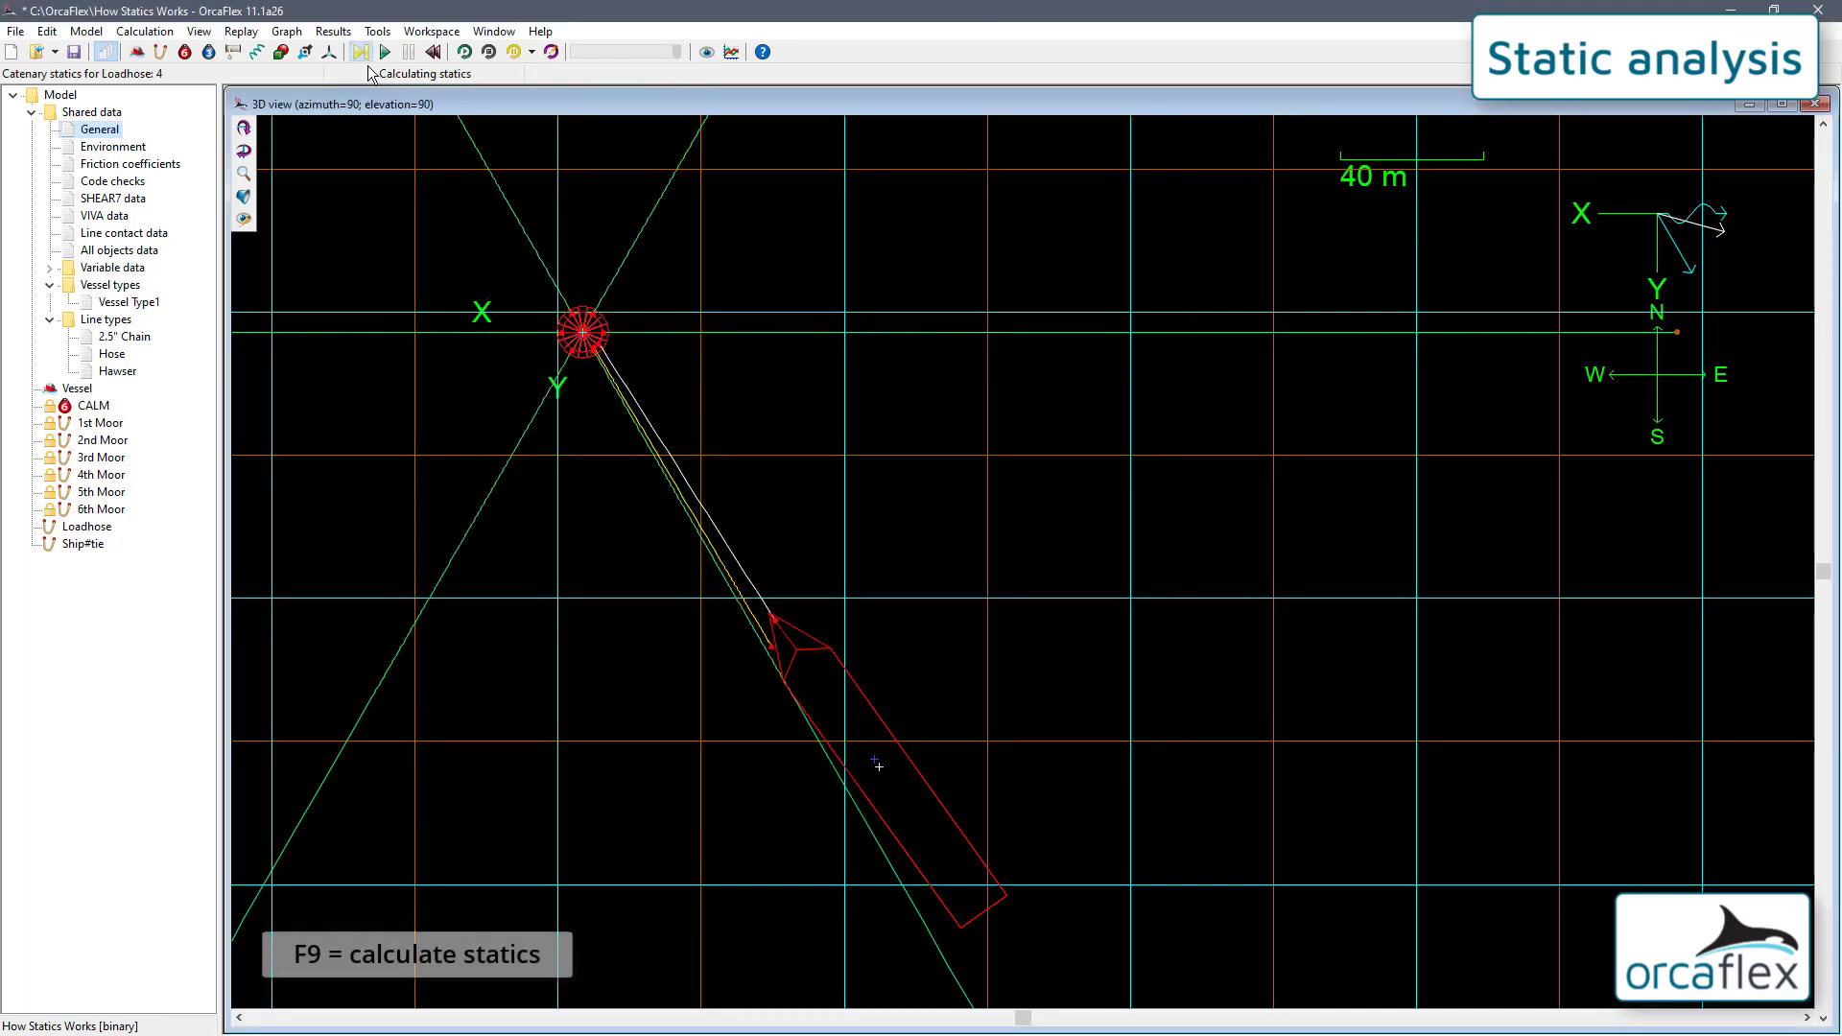
left_click(170, 73)
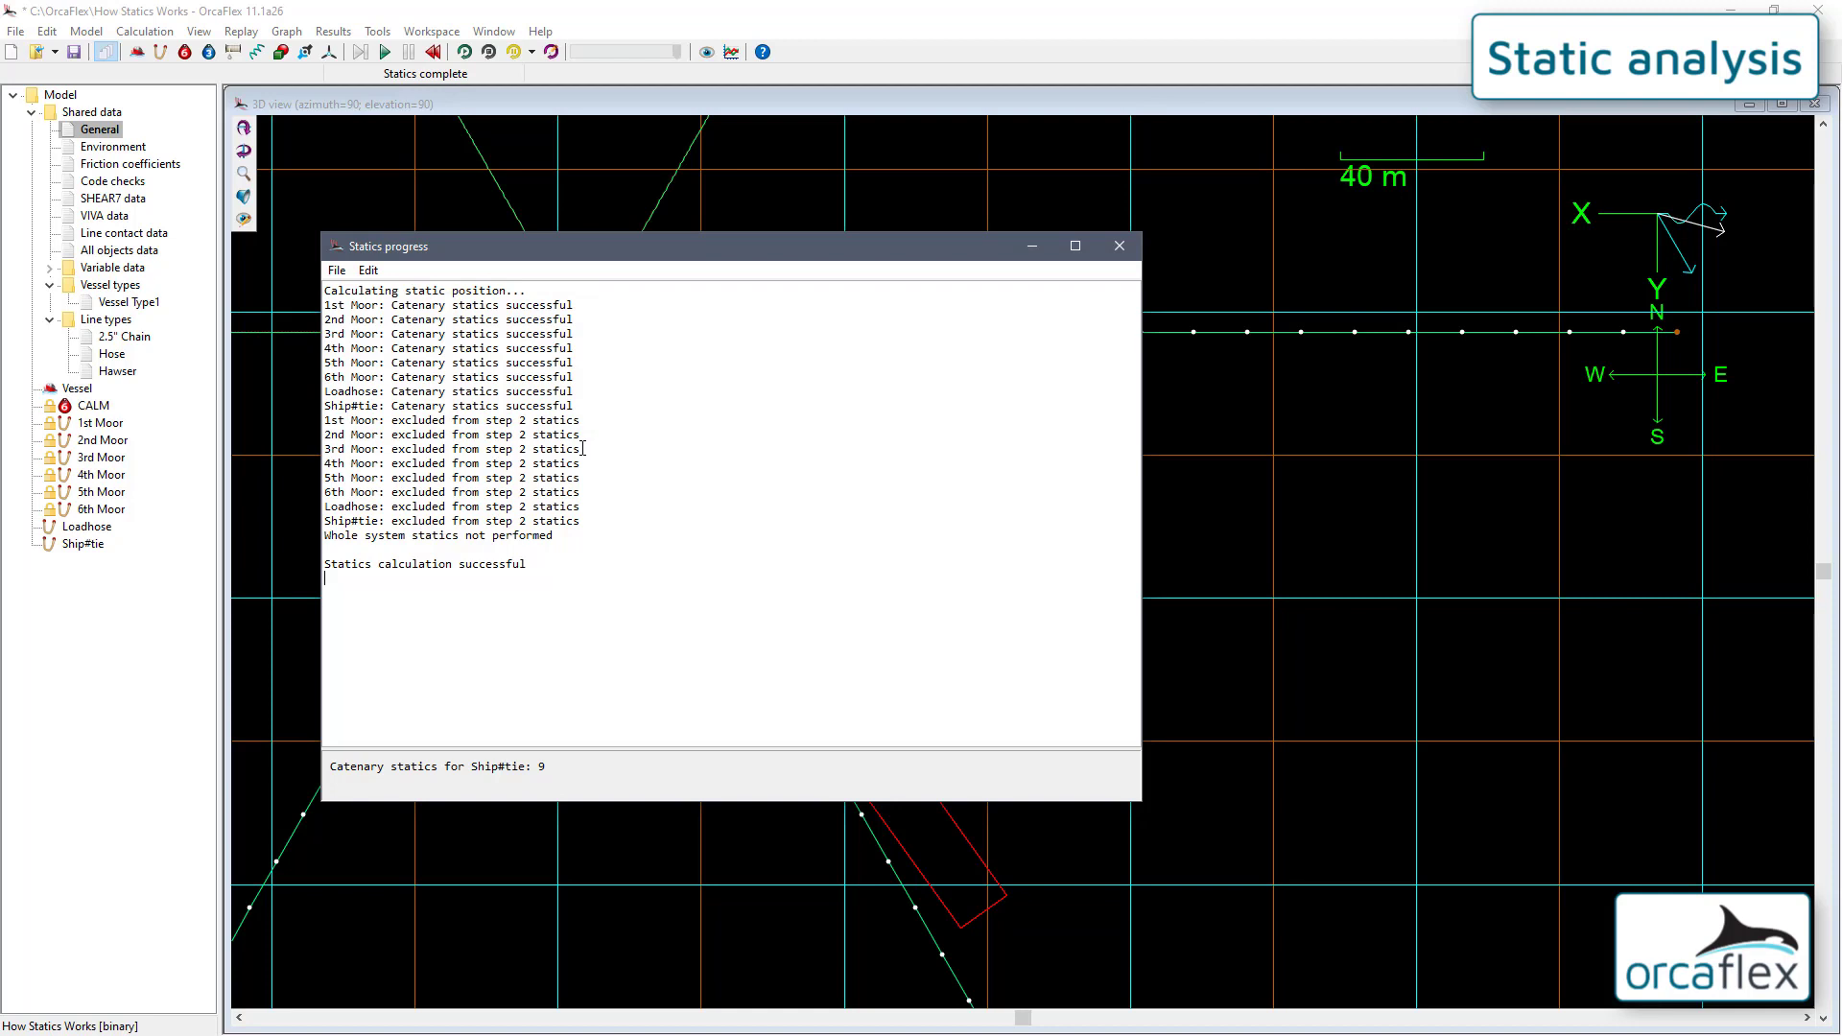
left_click(1120, 246)
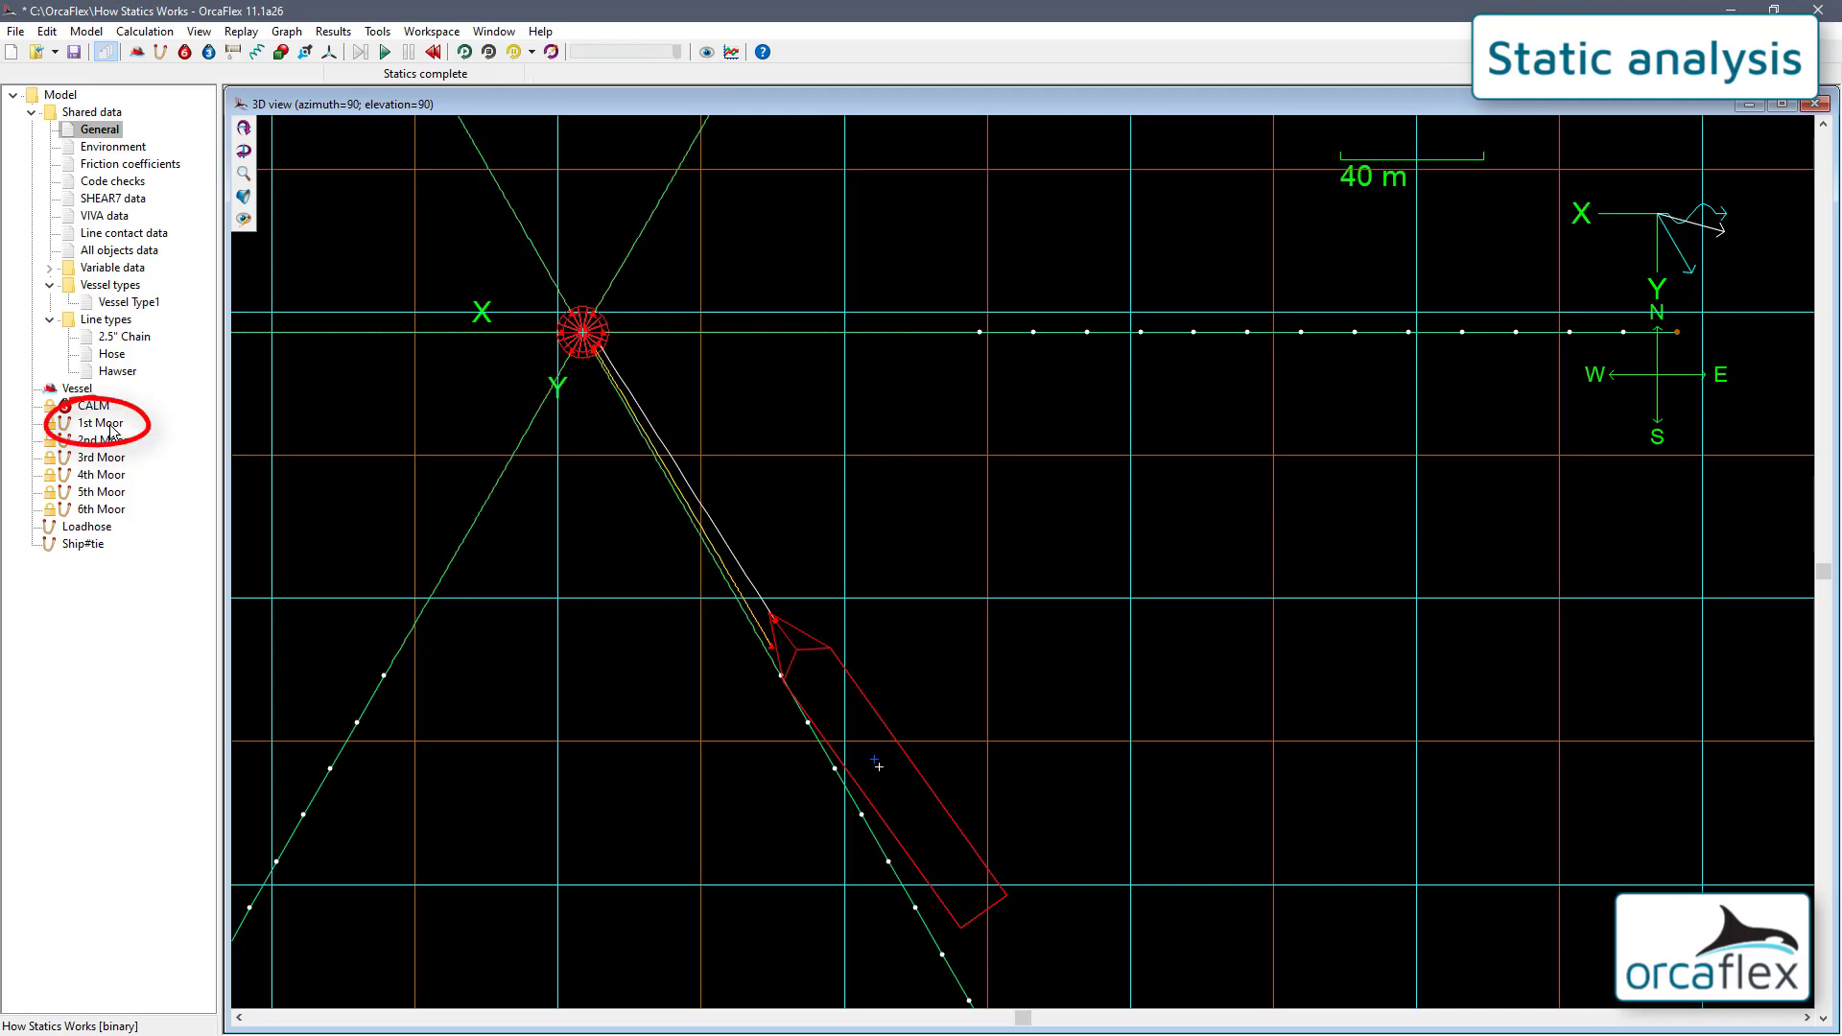
Open the line data of 1st Moor.
double_click(106, 424)
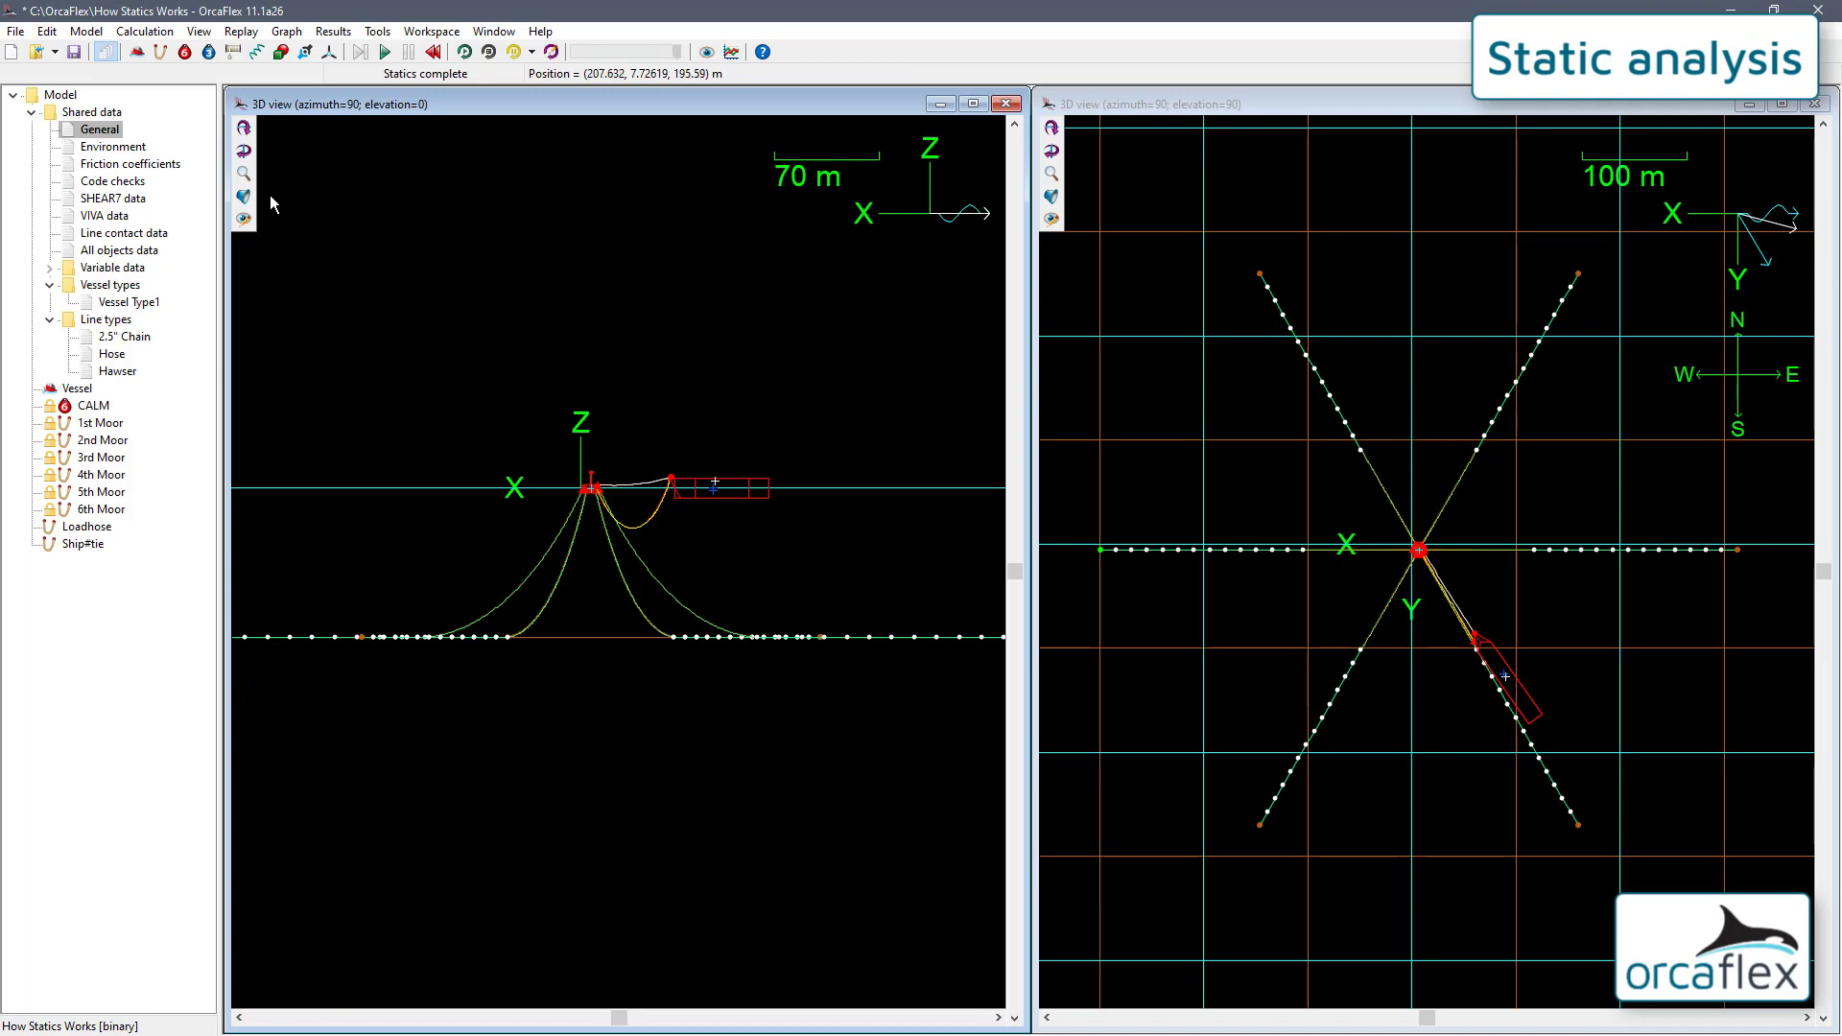
Set the line statics step 2 policy to Solve coupled systems in the general data.
double_click(104, 132)
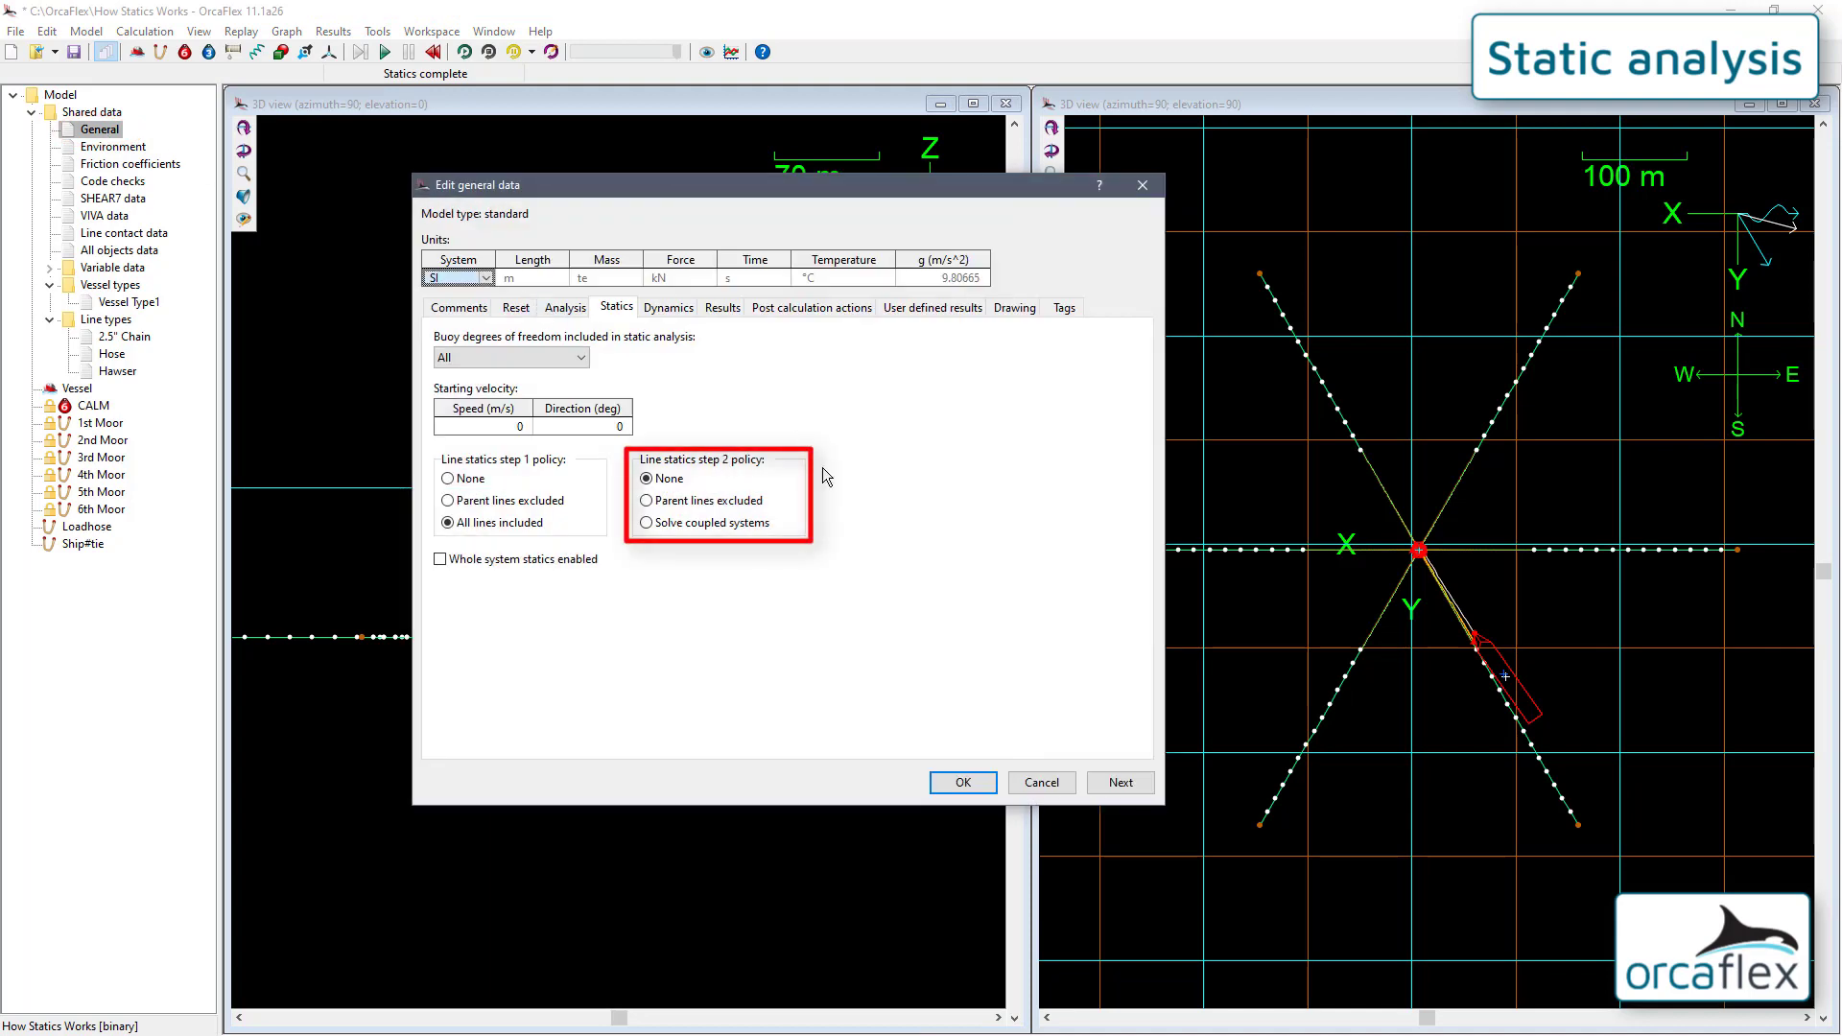
left_click(709, 524)
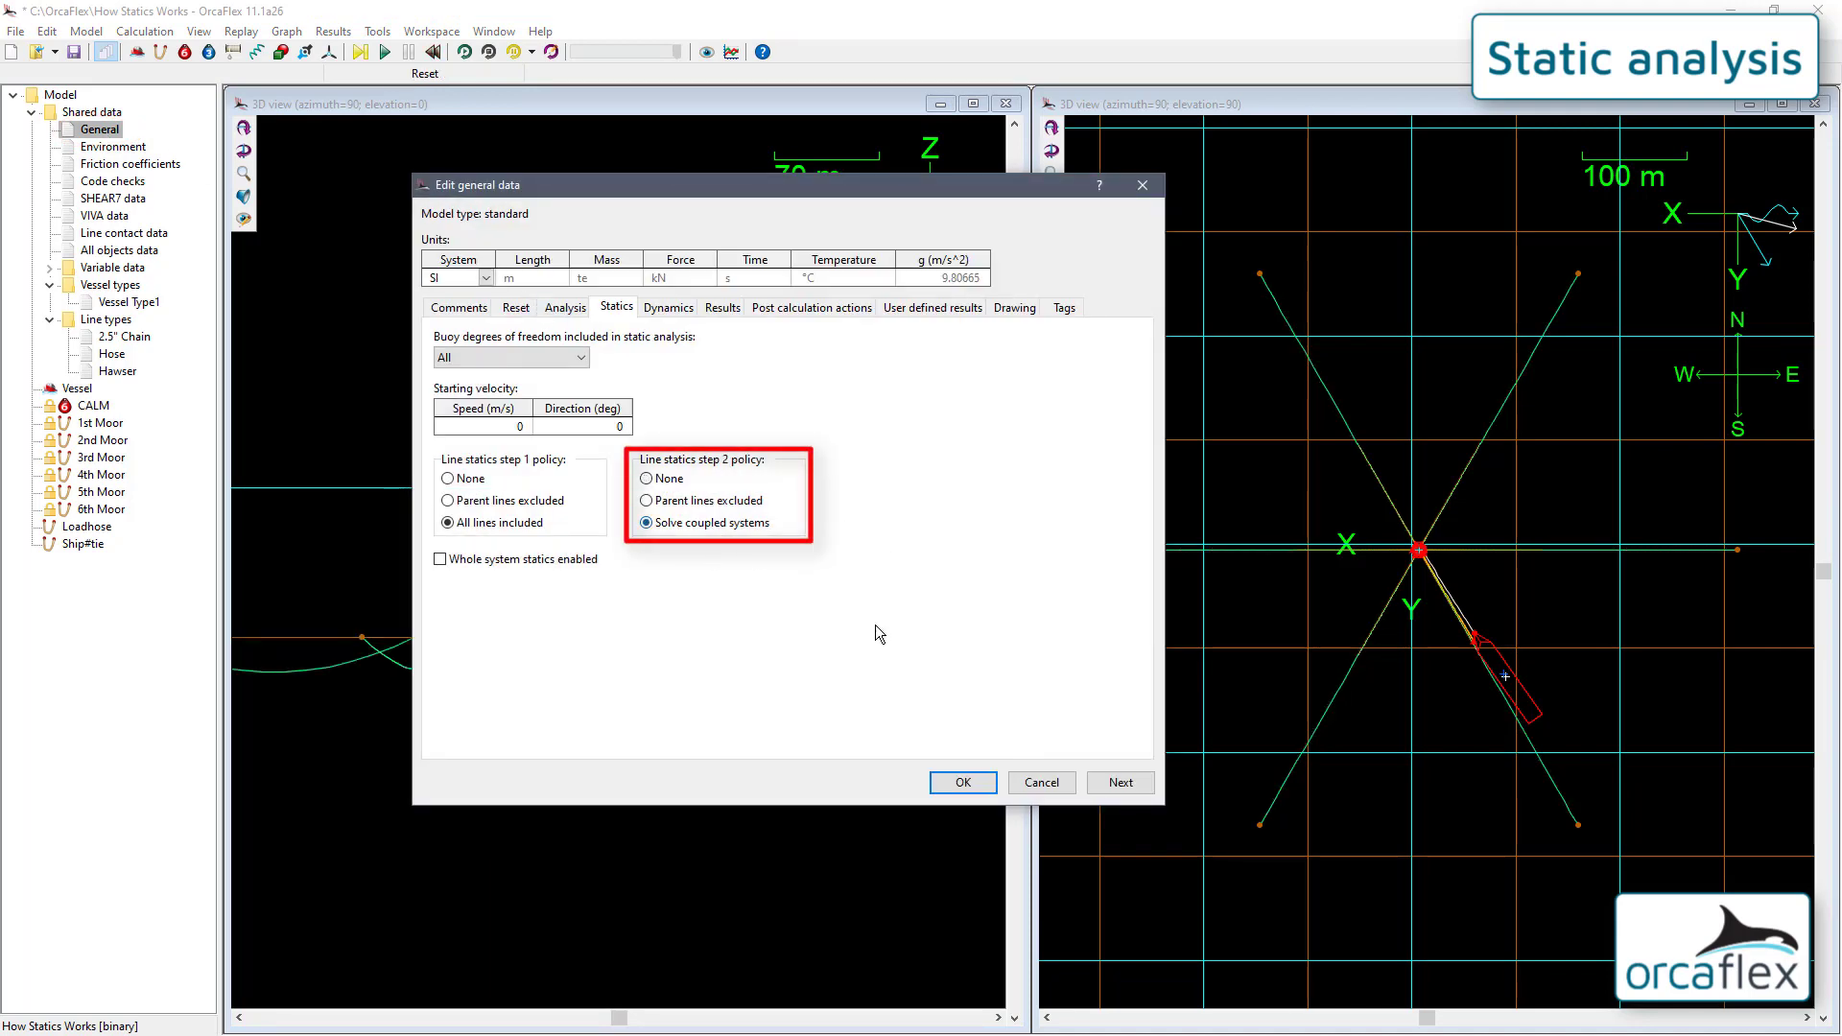
left_click(964, 782)
Calculate statics with step 2 included and whole system statics disabled, and review the progress log.
key("F9")
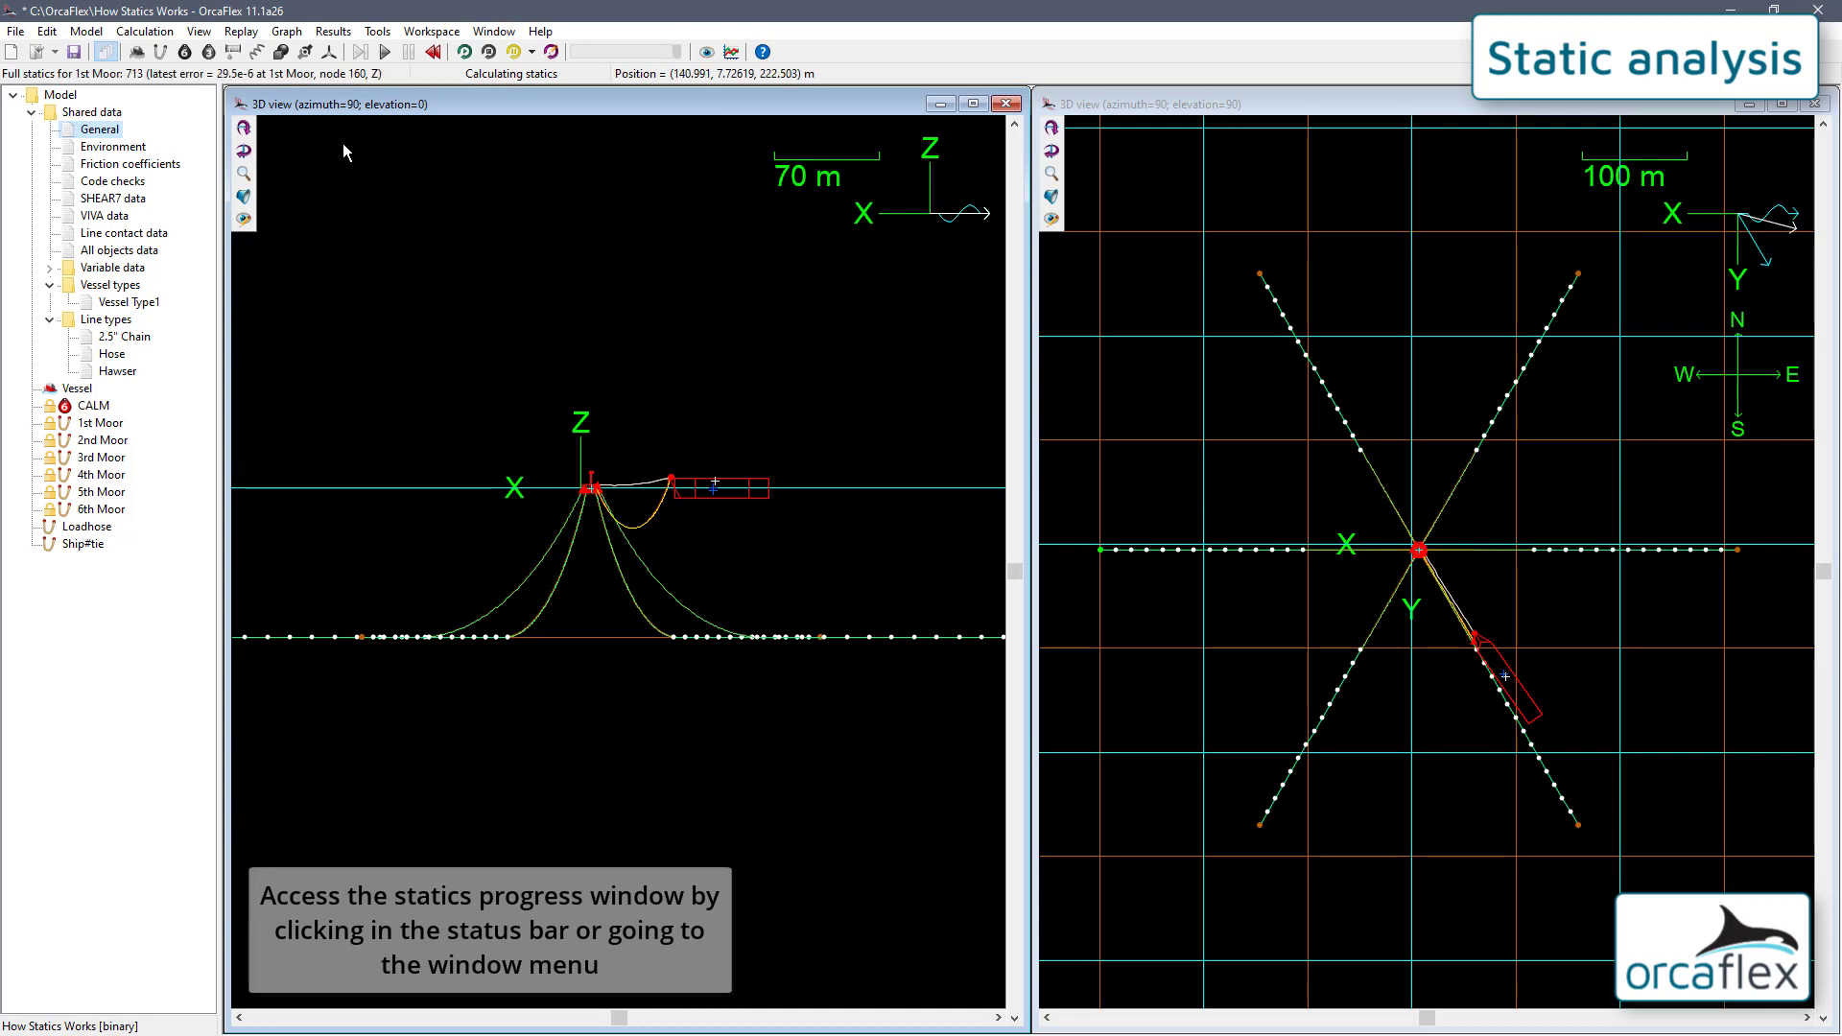
left_click(165, 77)
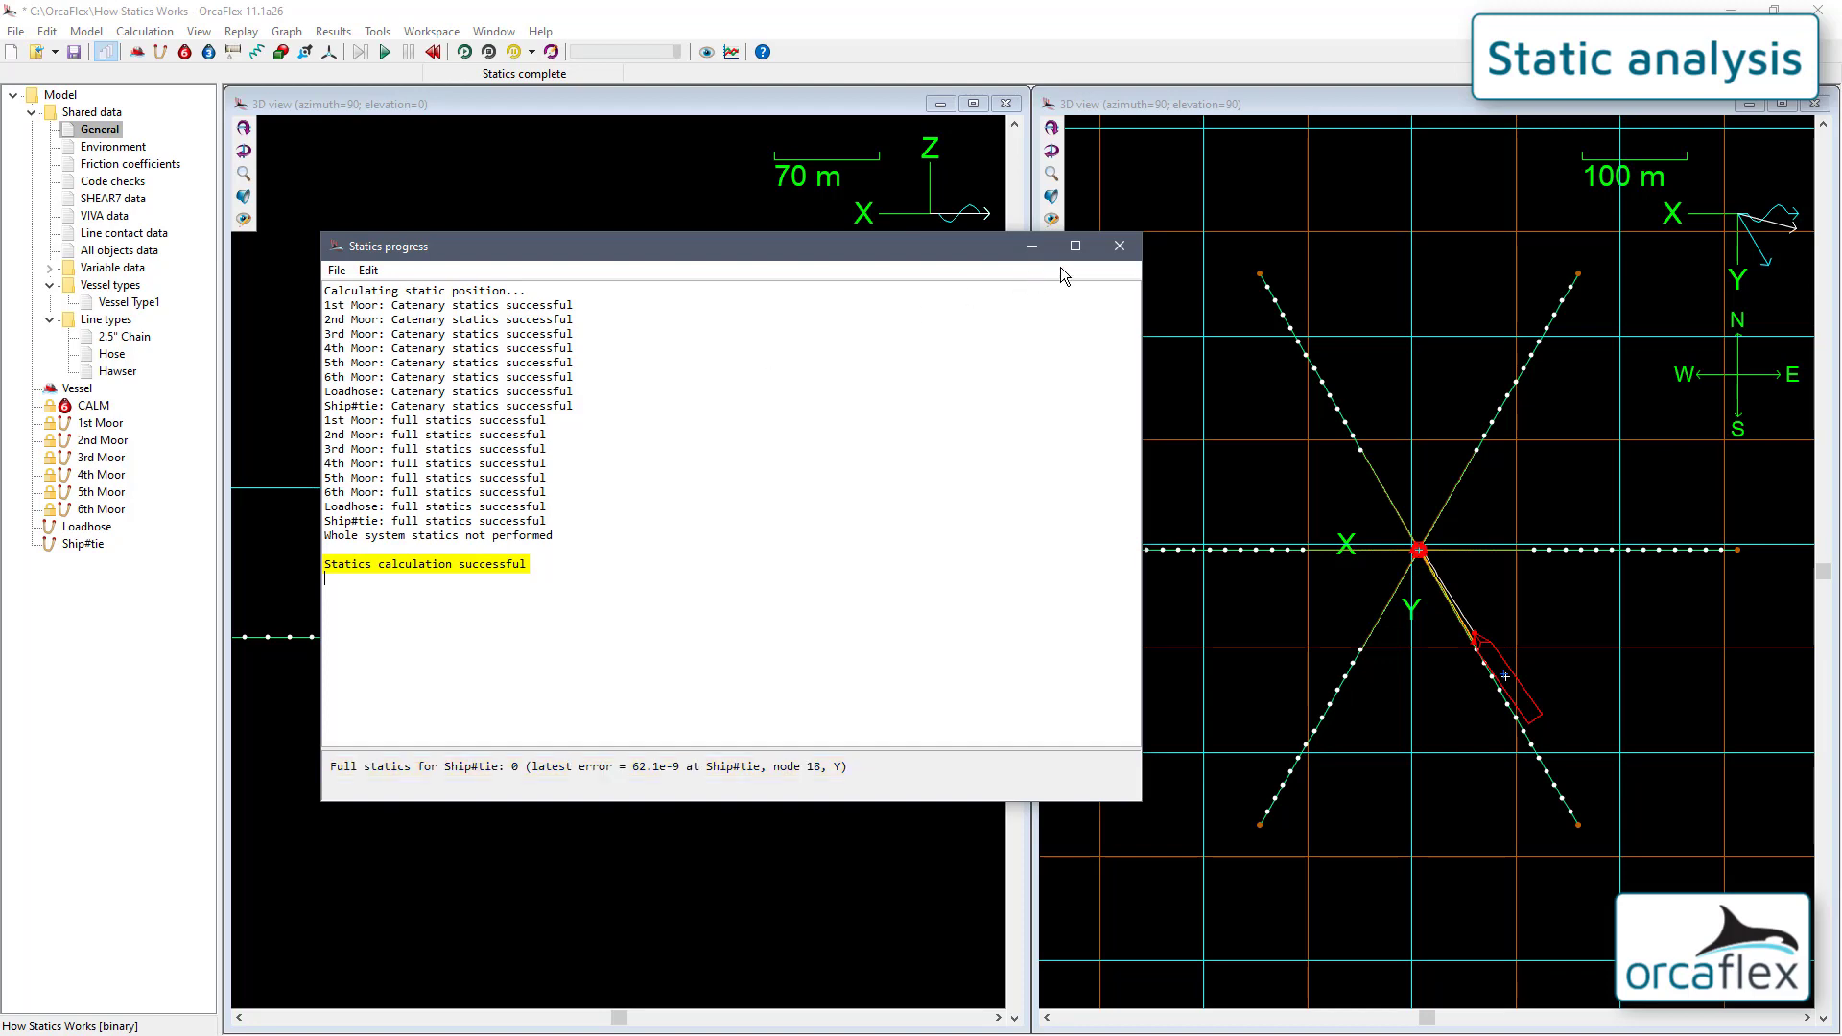
left_click(1119, 245)
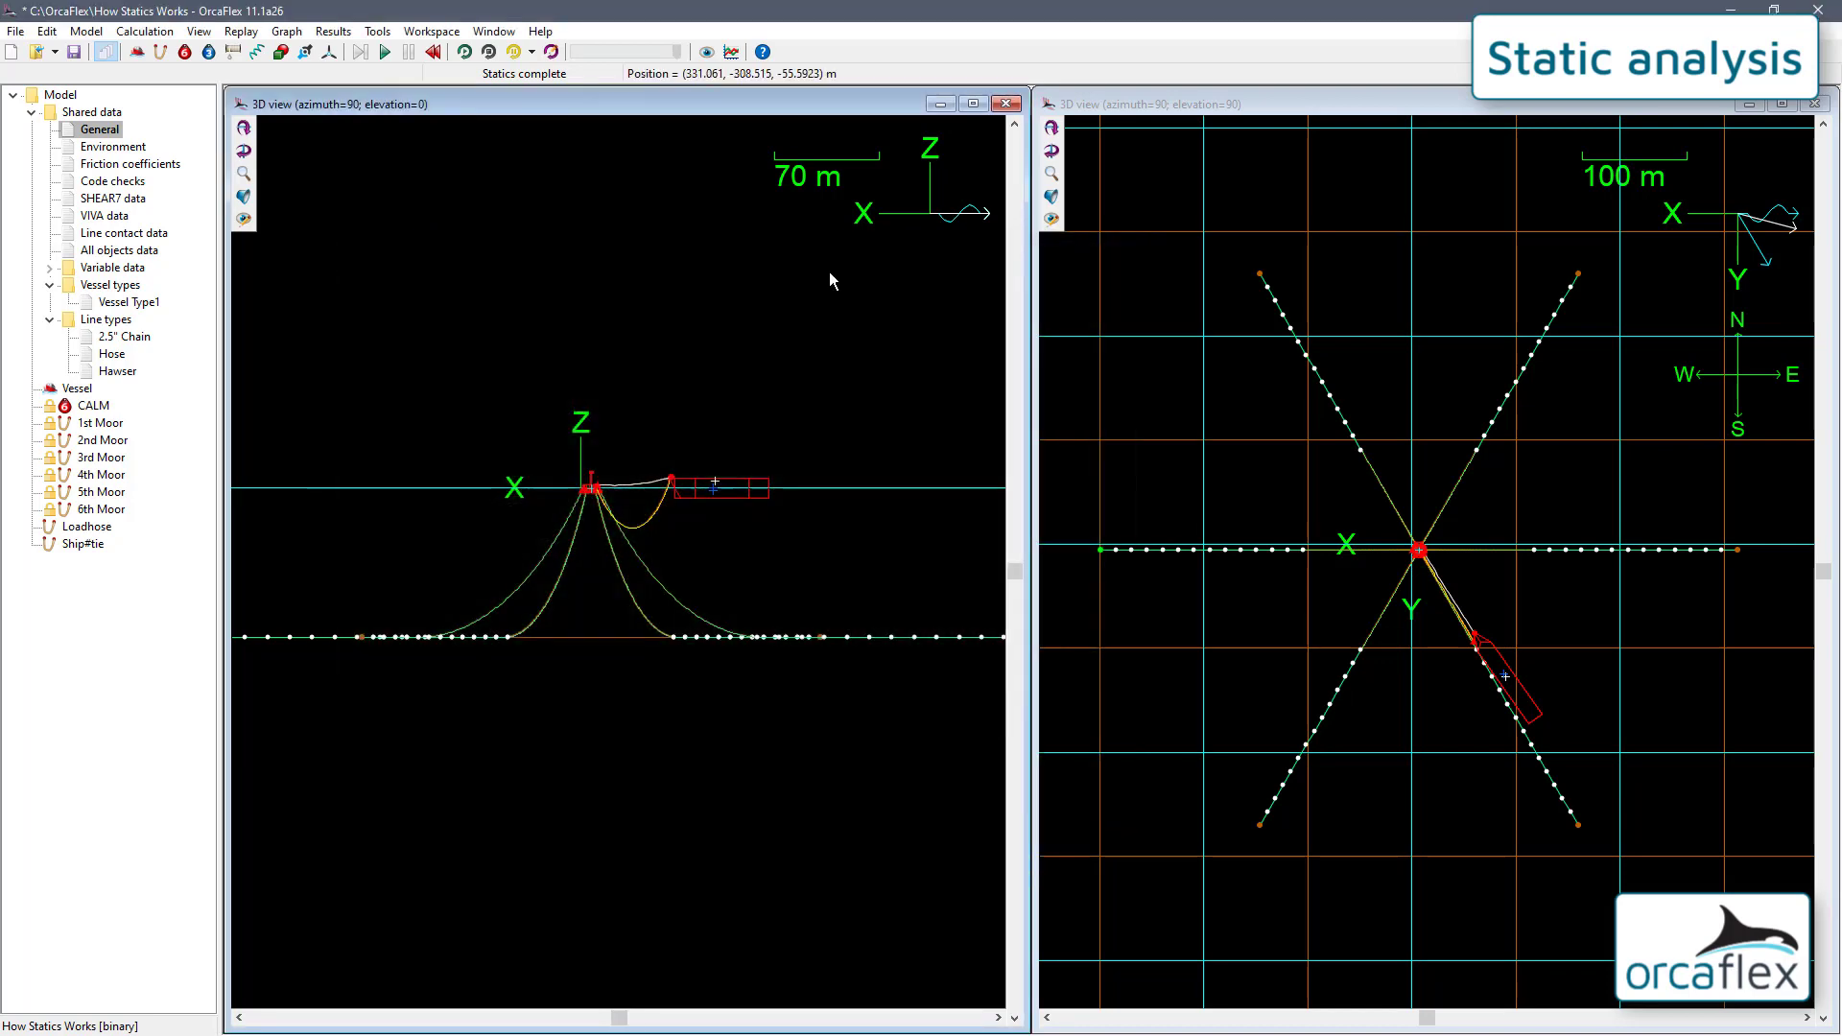
Examine the full statics convergence parameters in the 1st Moor line data.
left_click(99, 424)
double_click(99, 424)
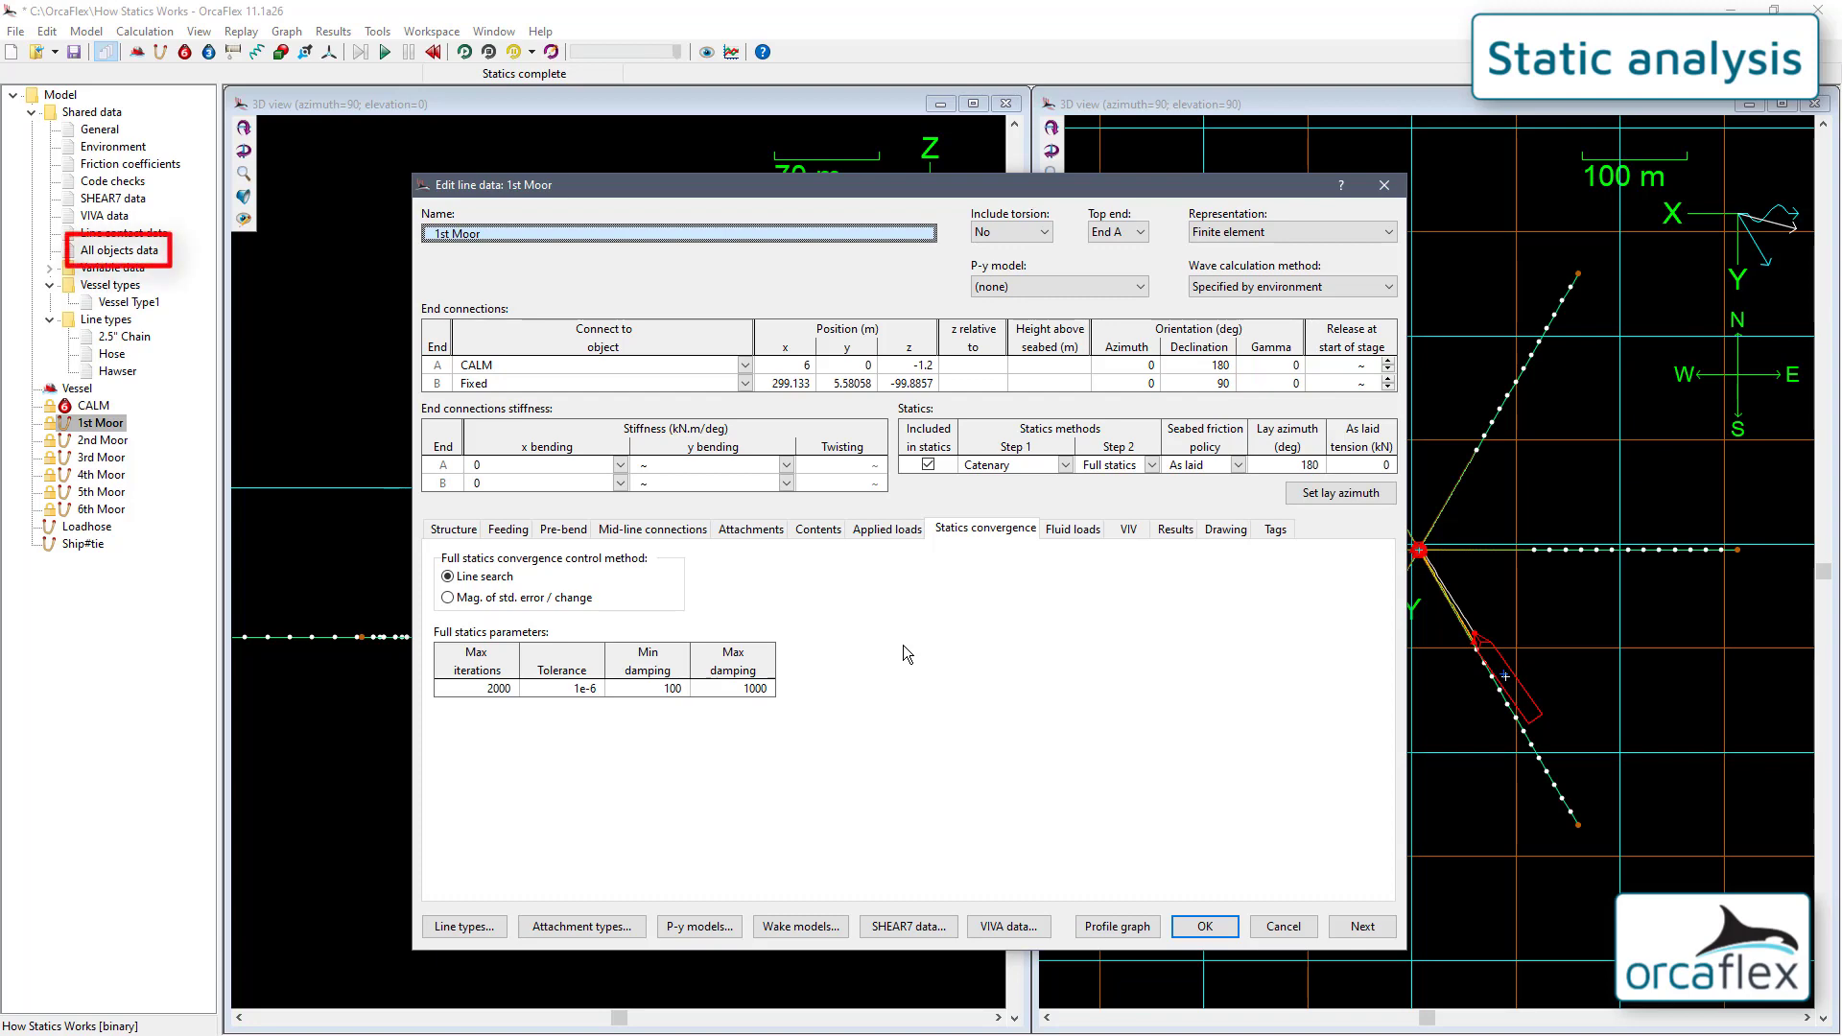
left_click(1205, 926)
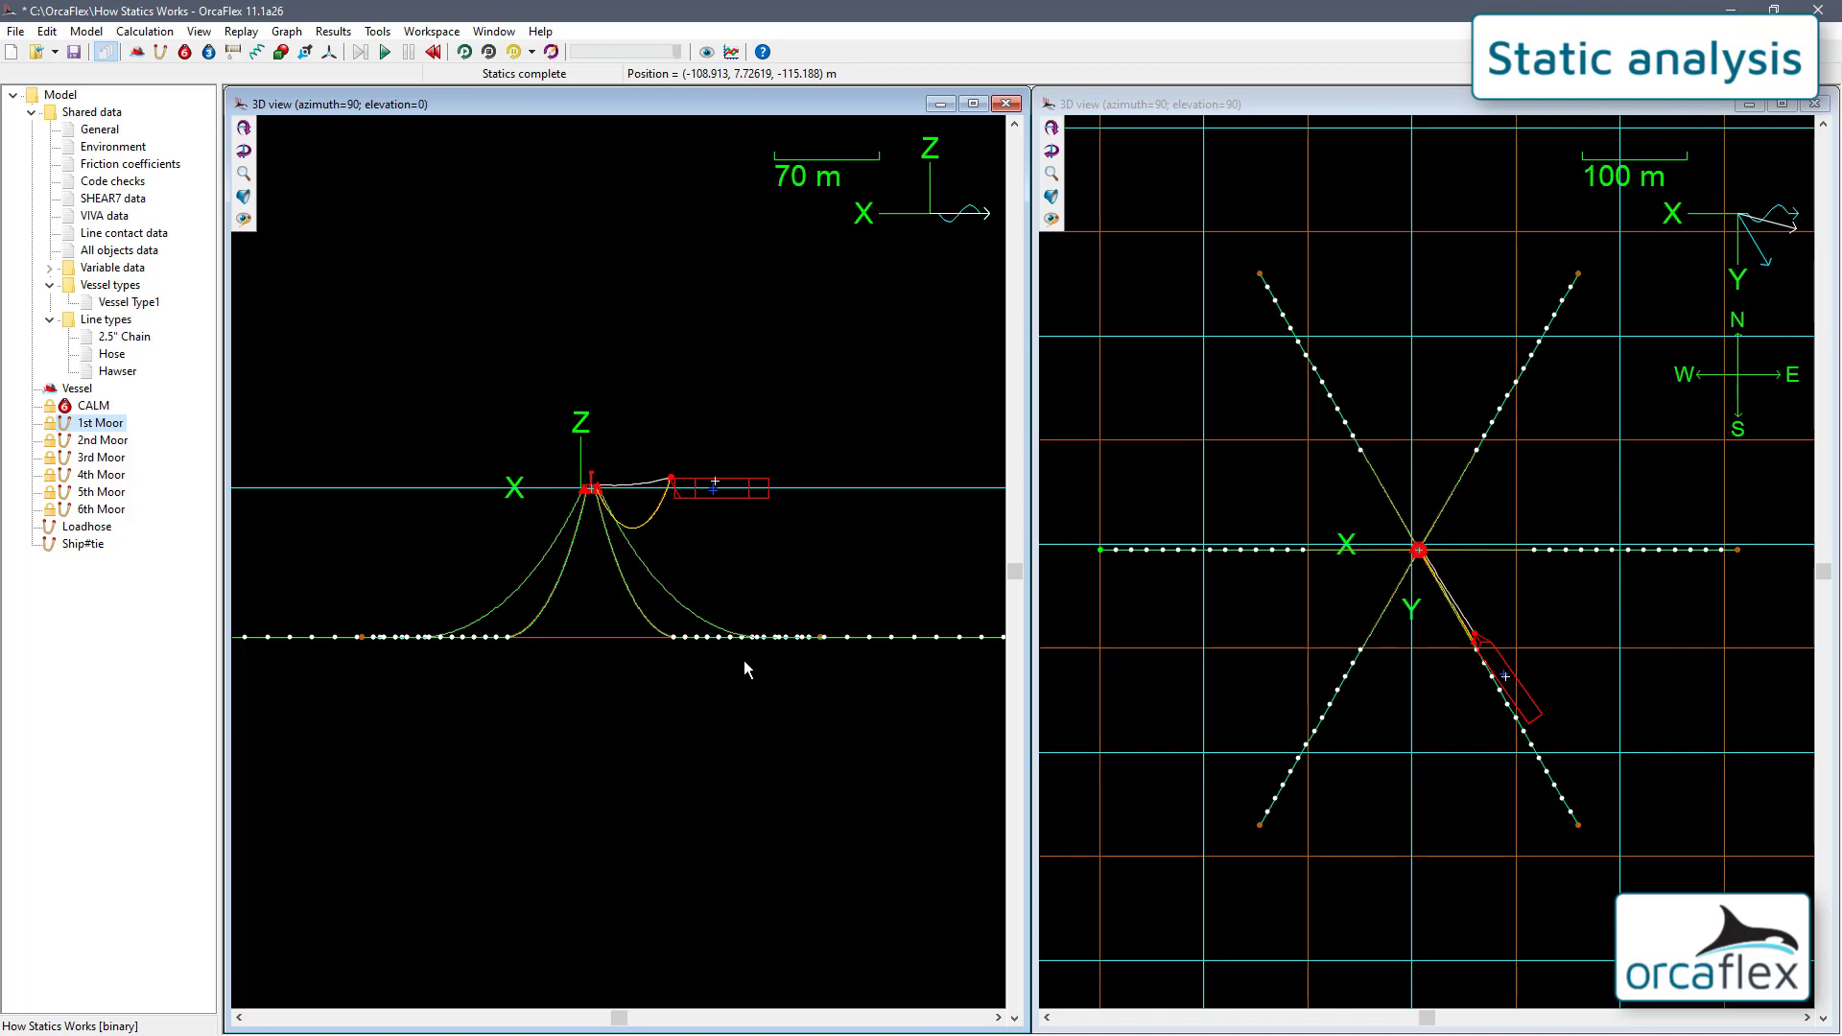
Set 1st Moor's statics convergence in the all objects data to 400 max iterations, min damping 1 and max damping 10.
double_click(121, 251)
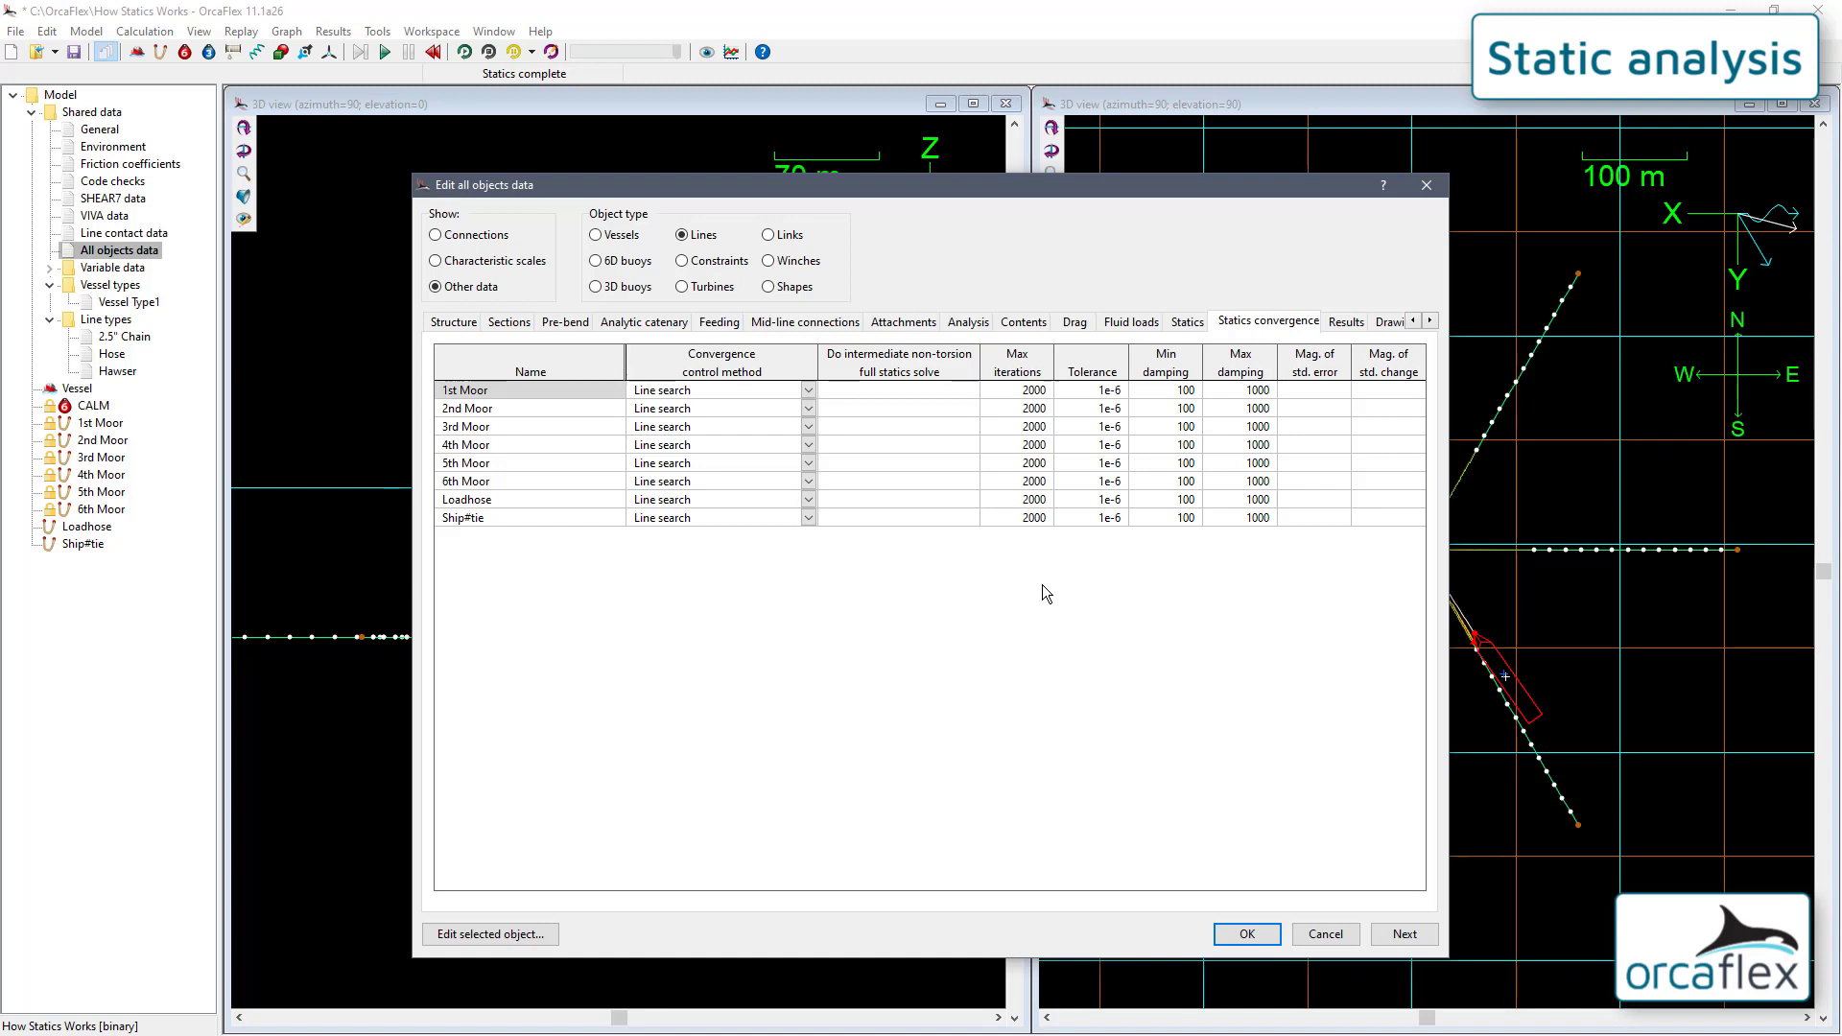
left_click(1040, 390)
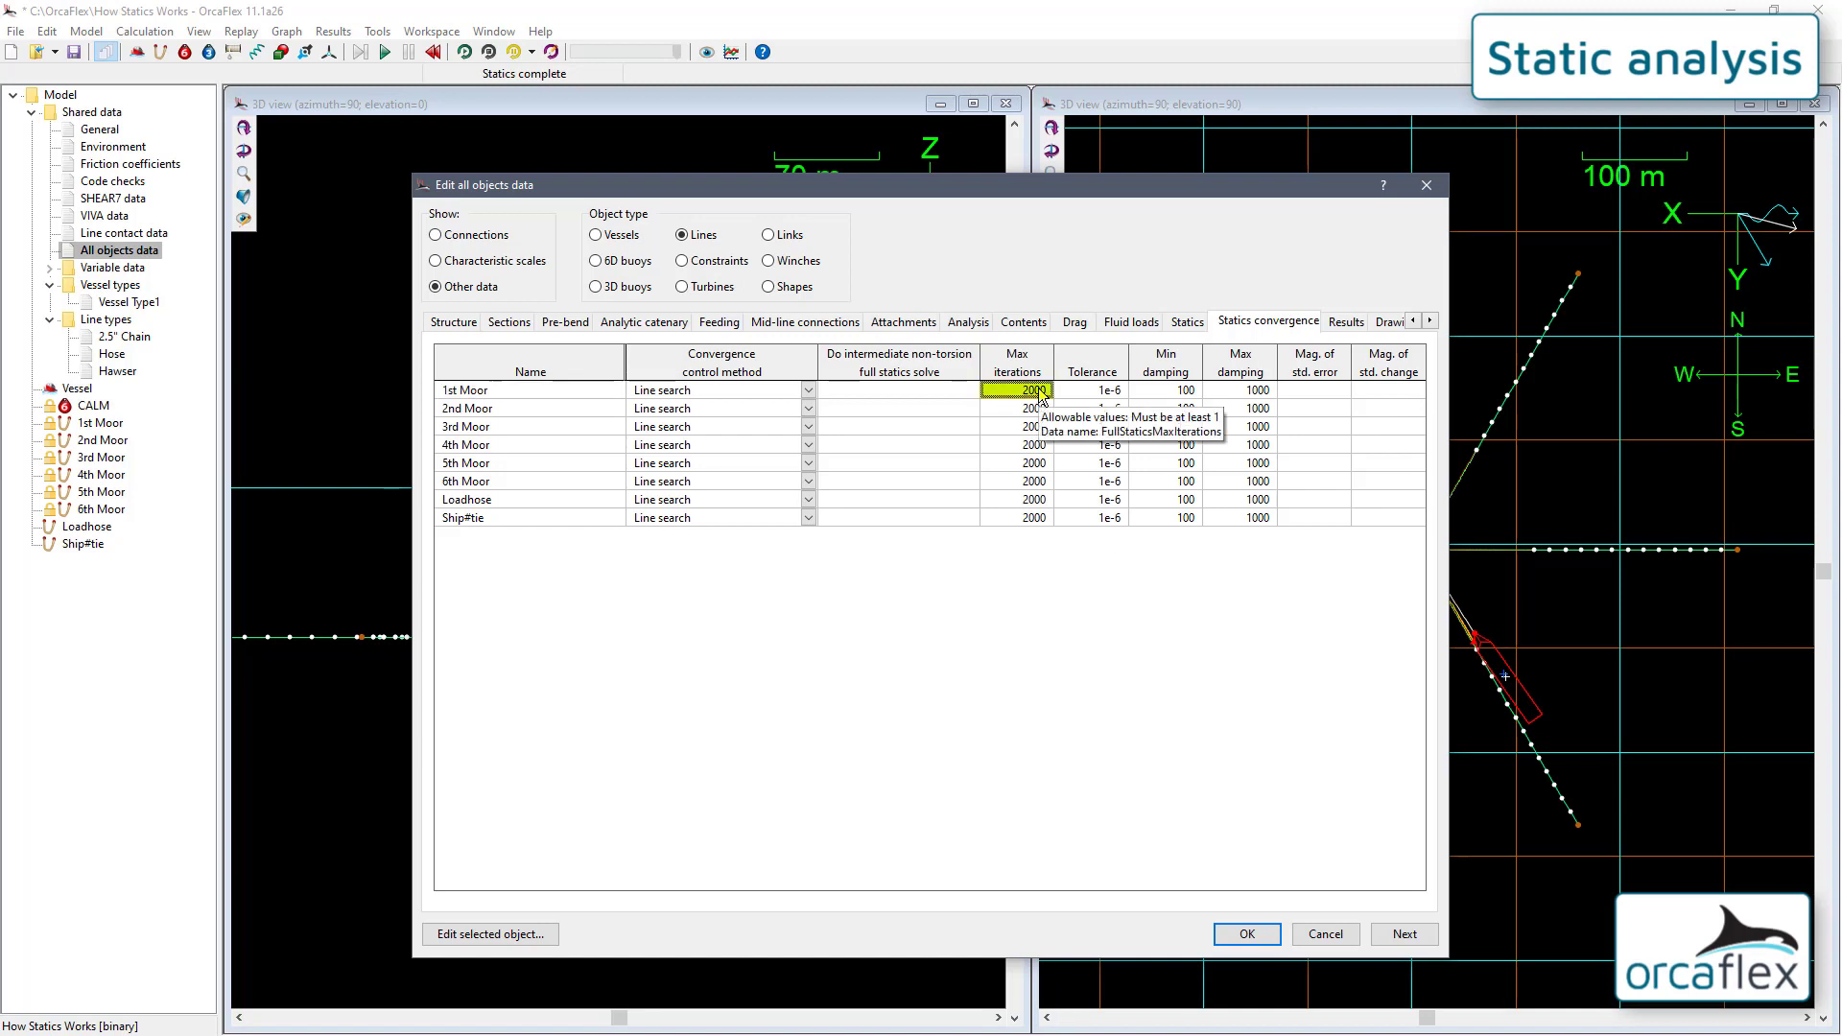
type("400")
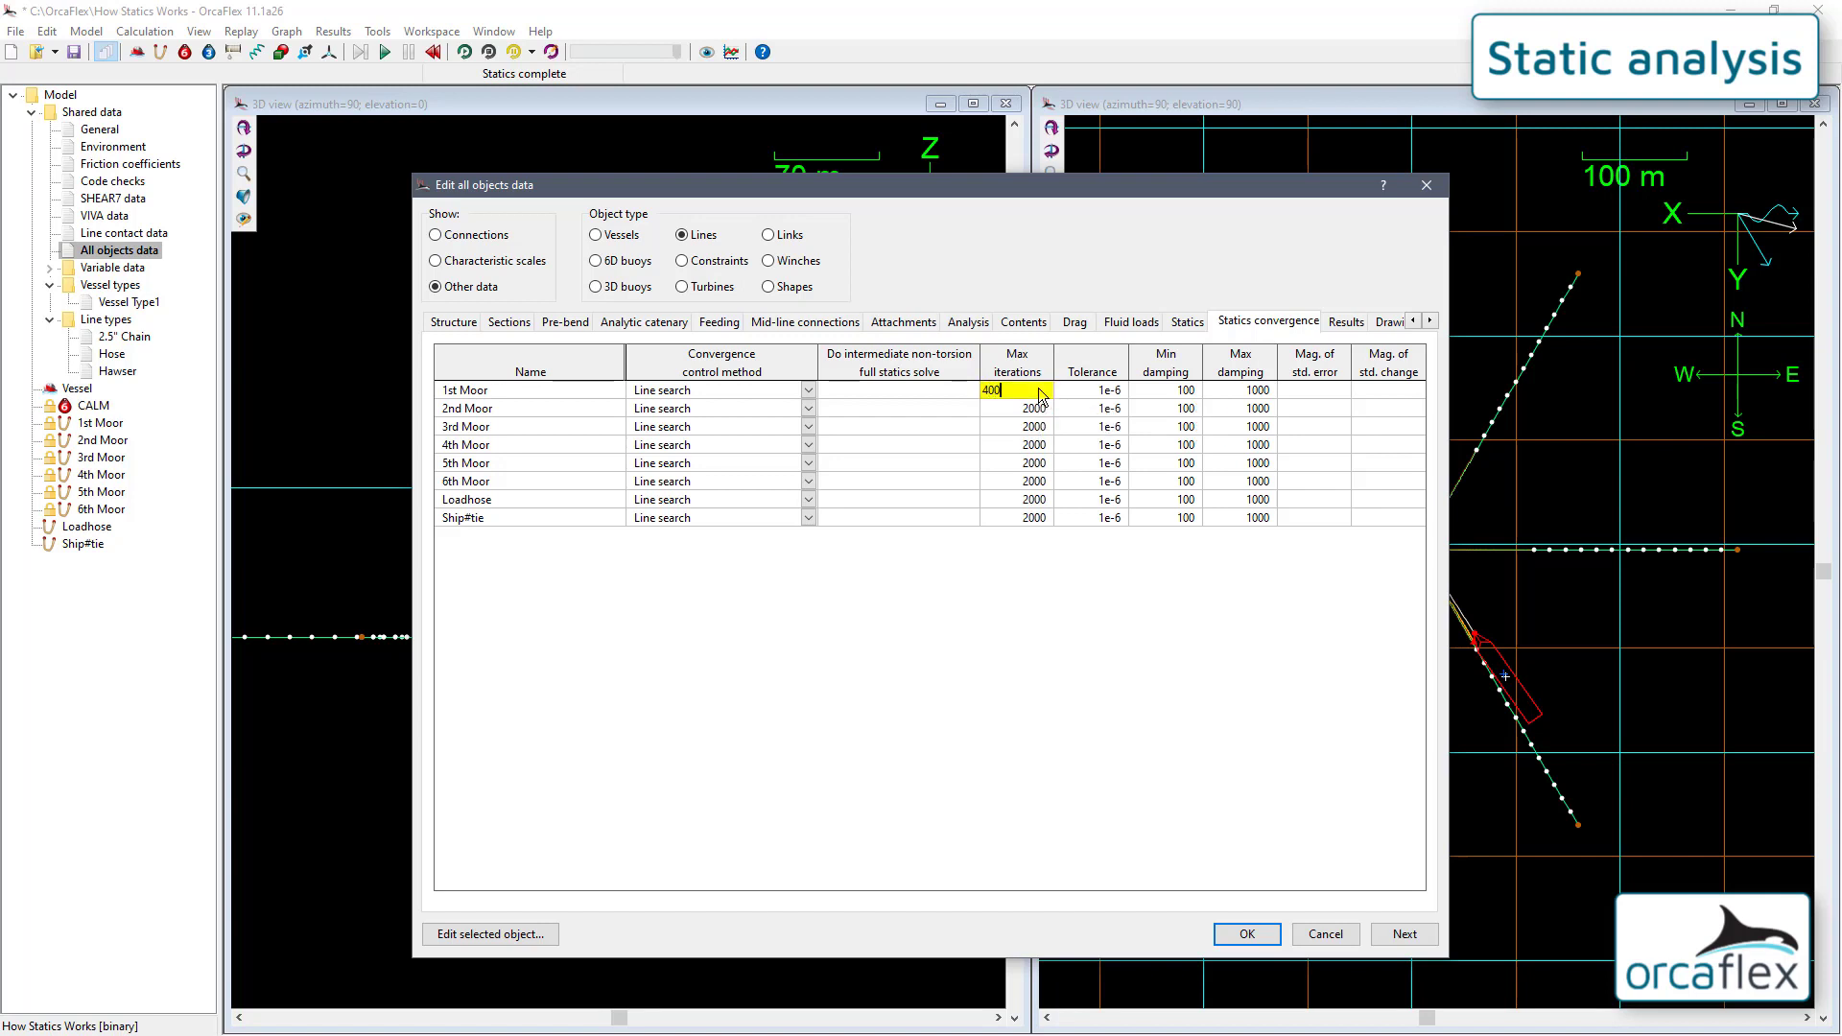
key("Tab")
key("Tab")
type("1")
key("Tab")
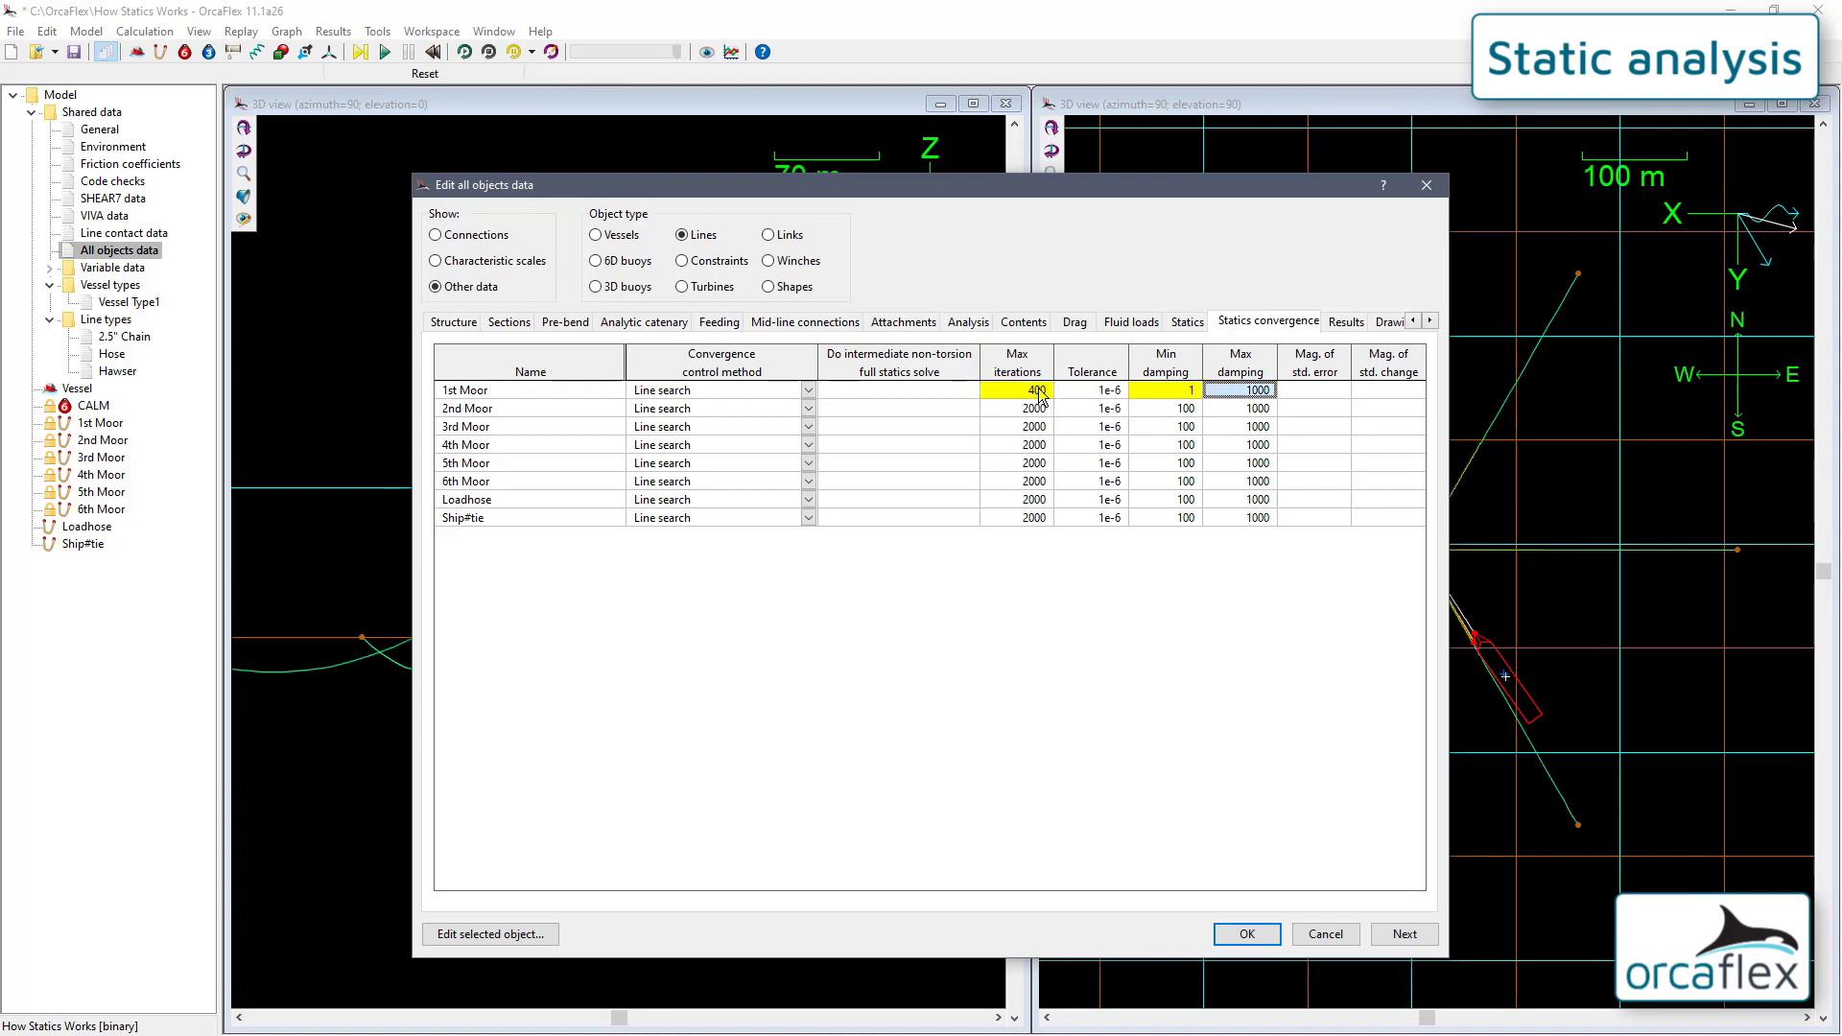
type("10")
key("Return")
Copy 1st Moor's max iterations, tolerance, min damping and max damping down to all the other lines, and discard the edits.
key("shift+Left")
key("shift+Left")
key("shift+Left")
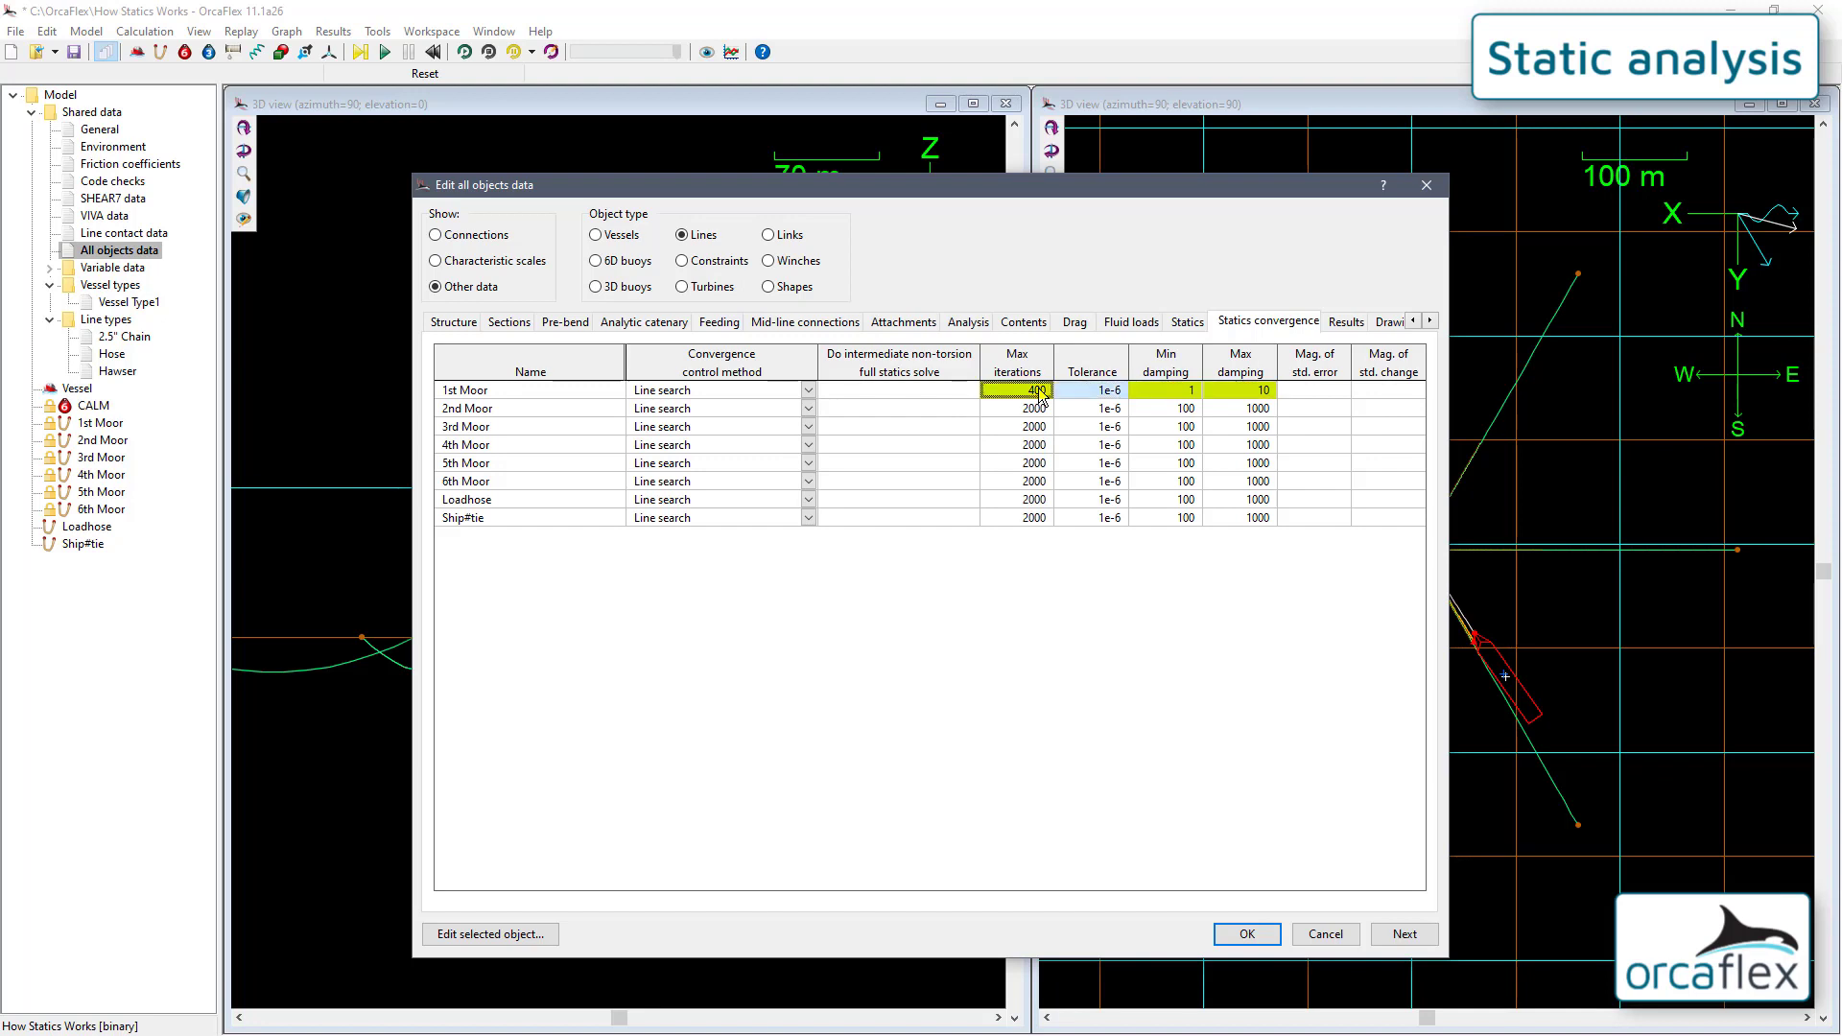
key("shift+Down")
key("shift+Down")
key("shift+Down")
key("shift+Down")
key("shift+Down")
key("shift+Down")
key("shift+Down")
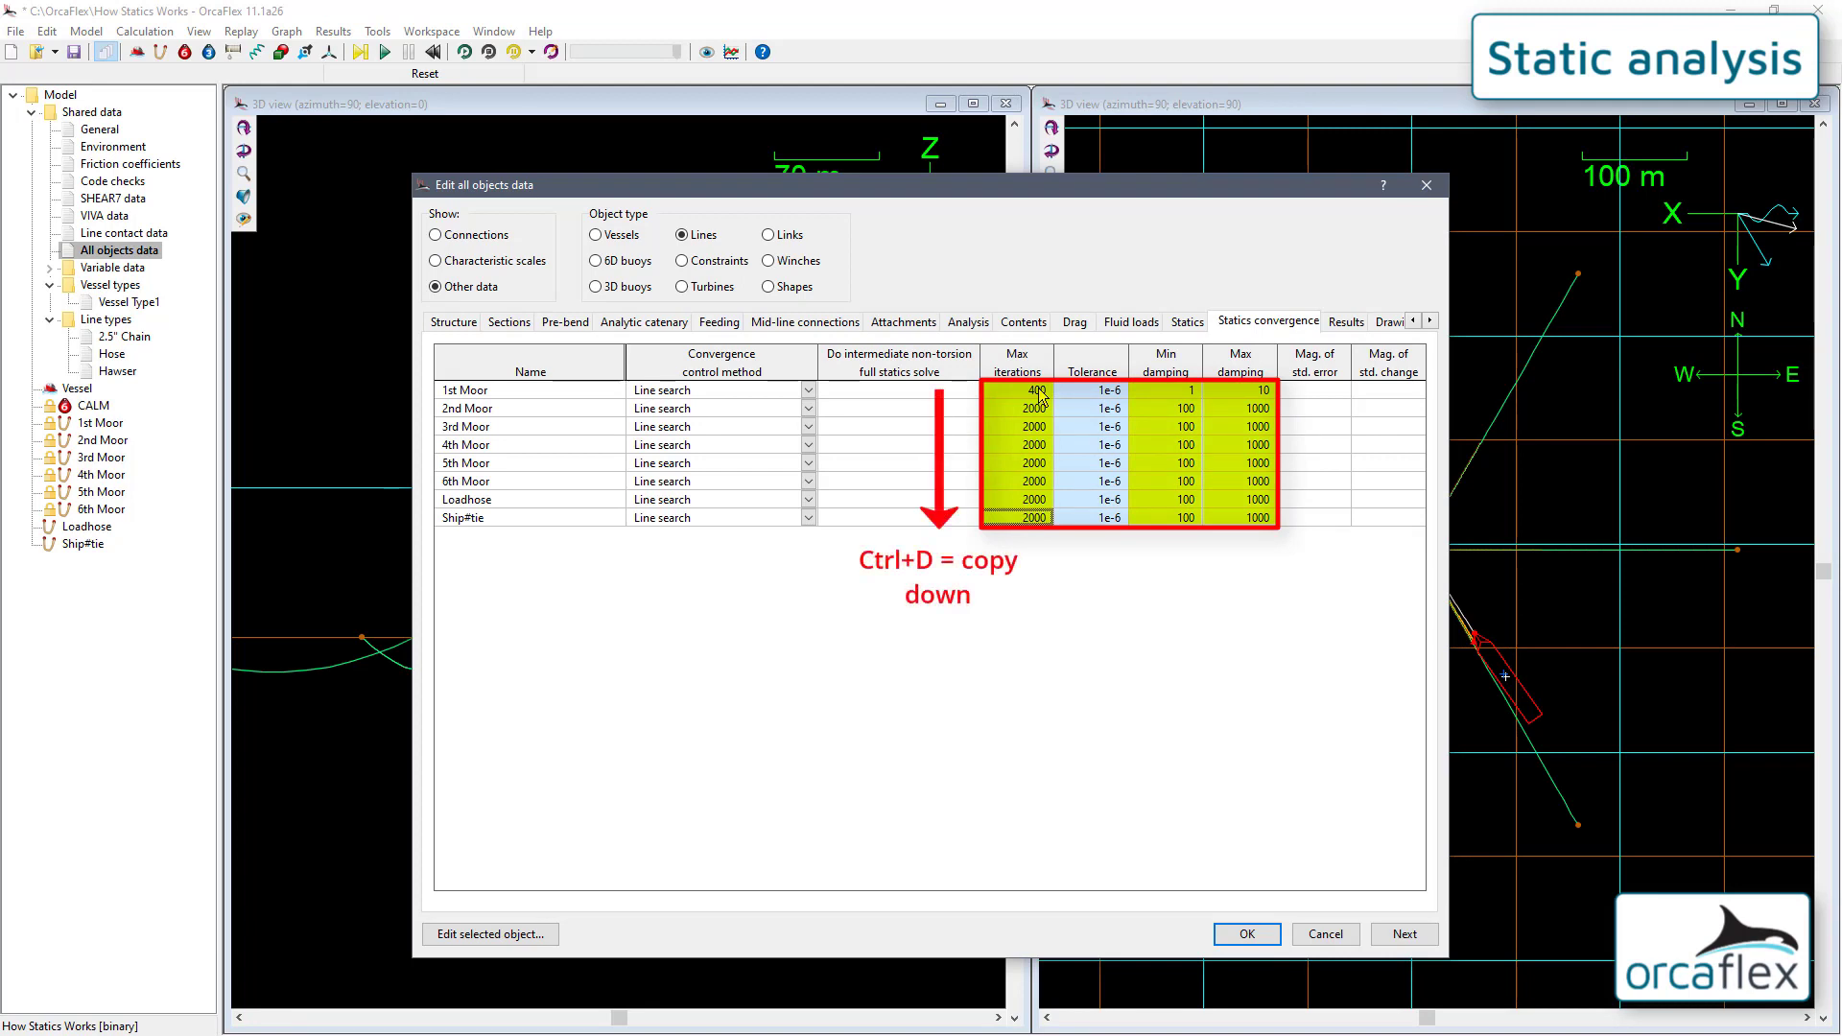
key("ctrl+d")
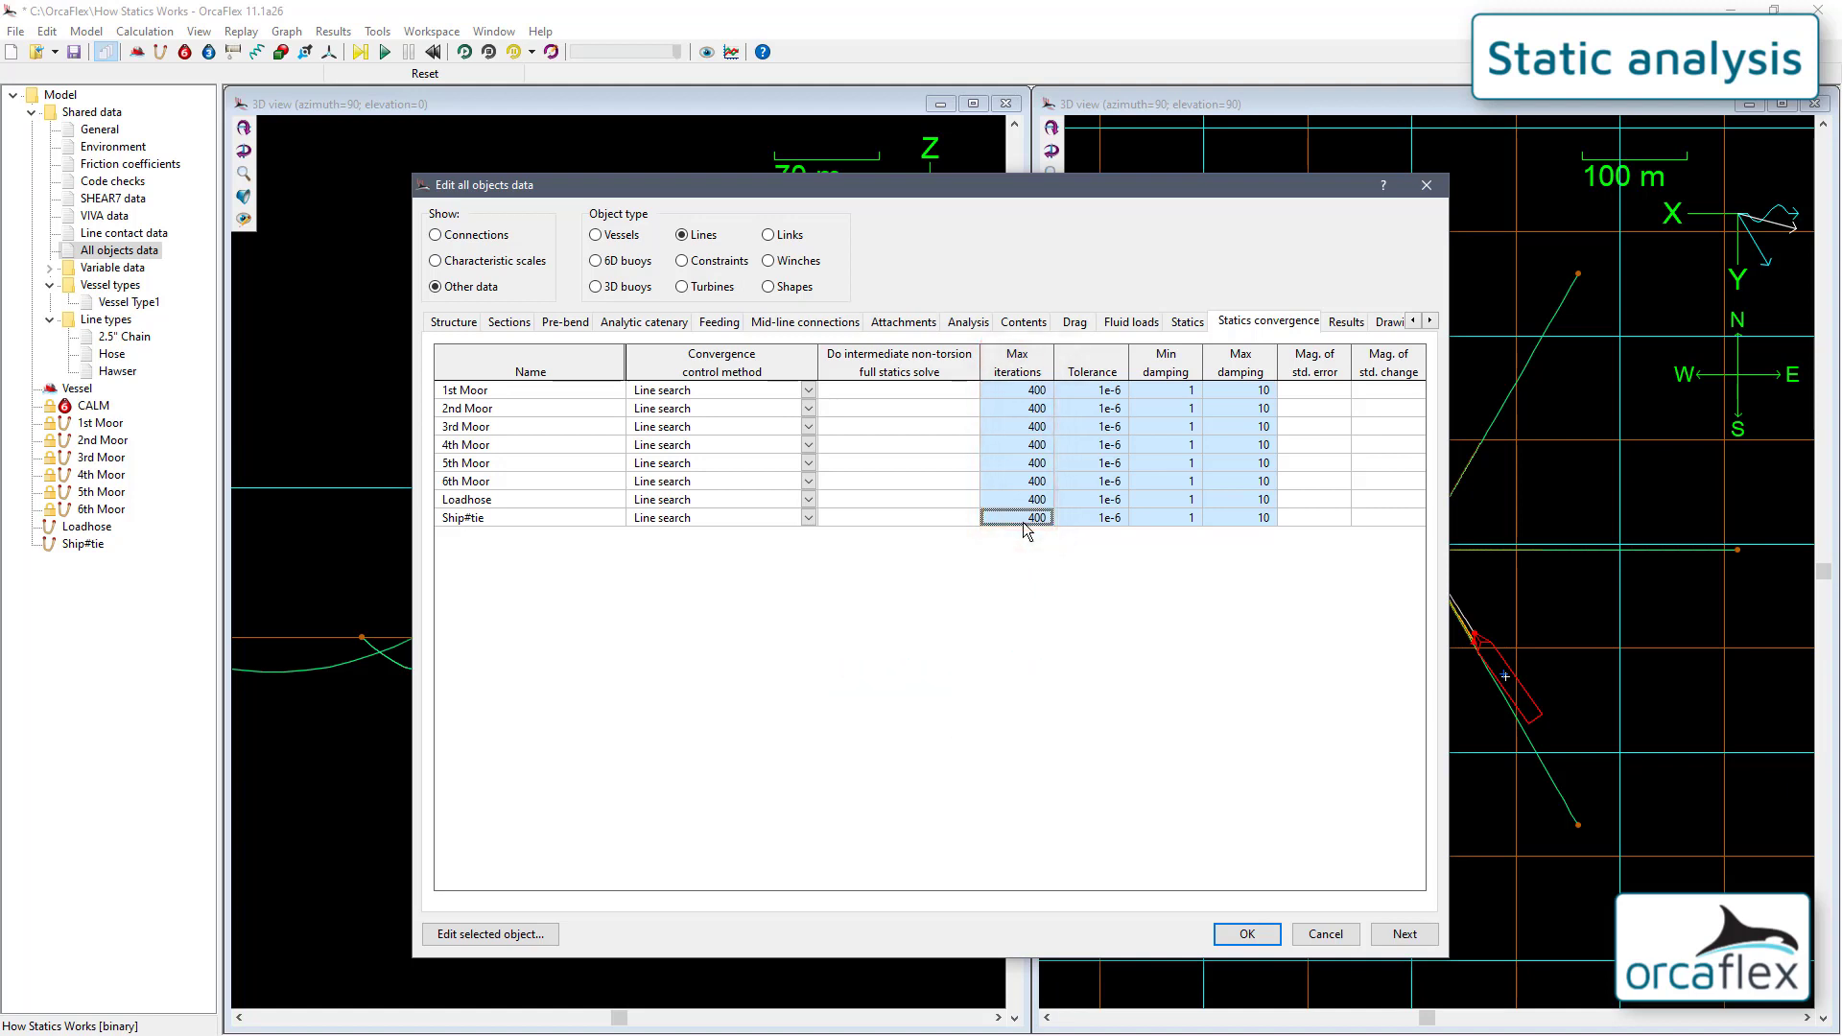
left_click(1325, 934)
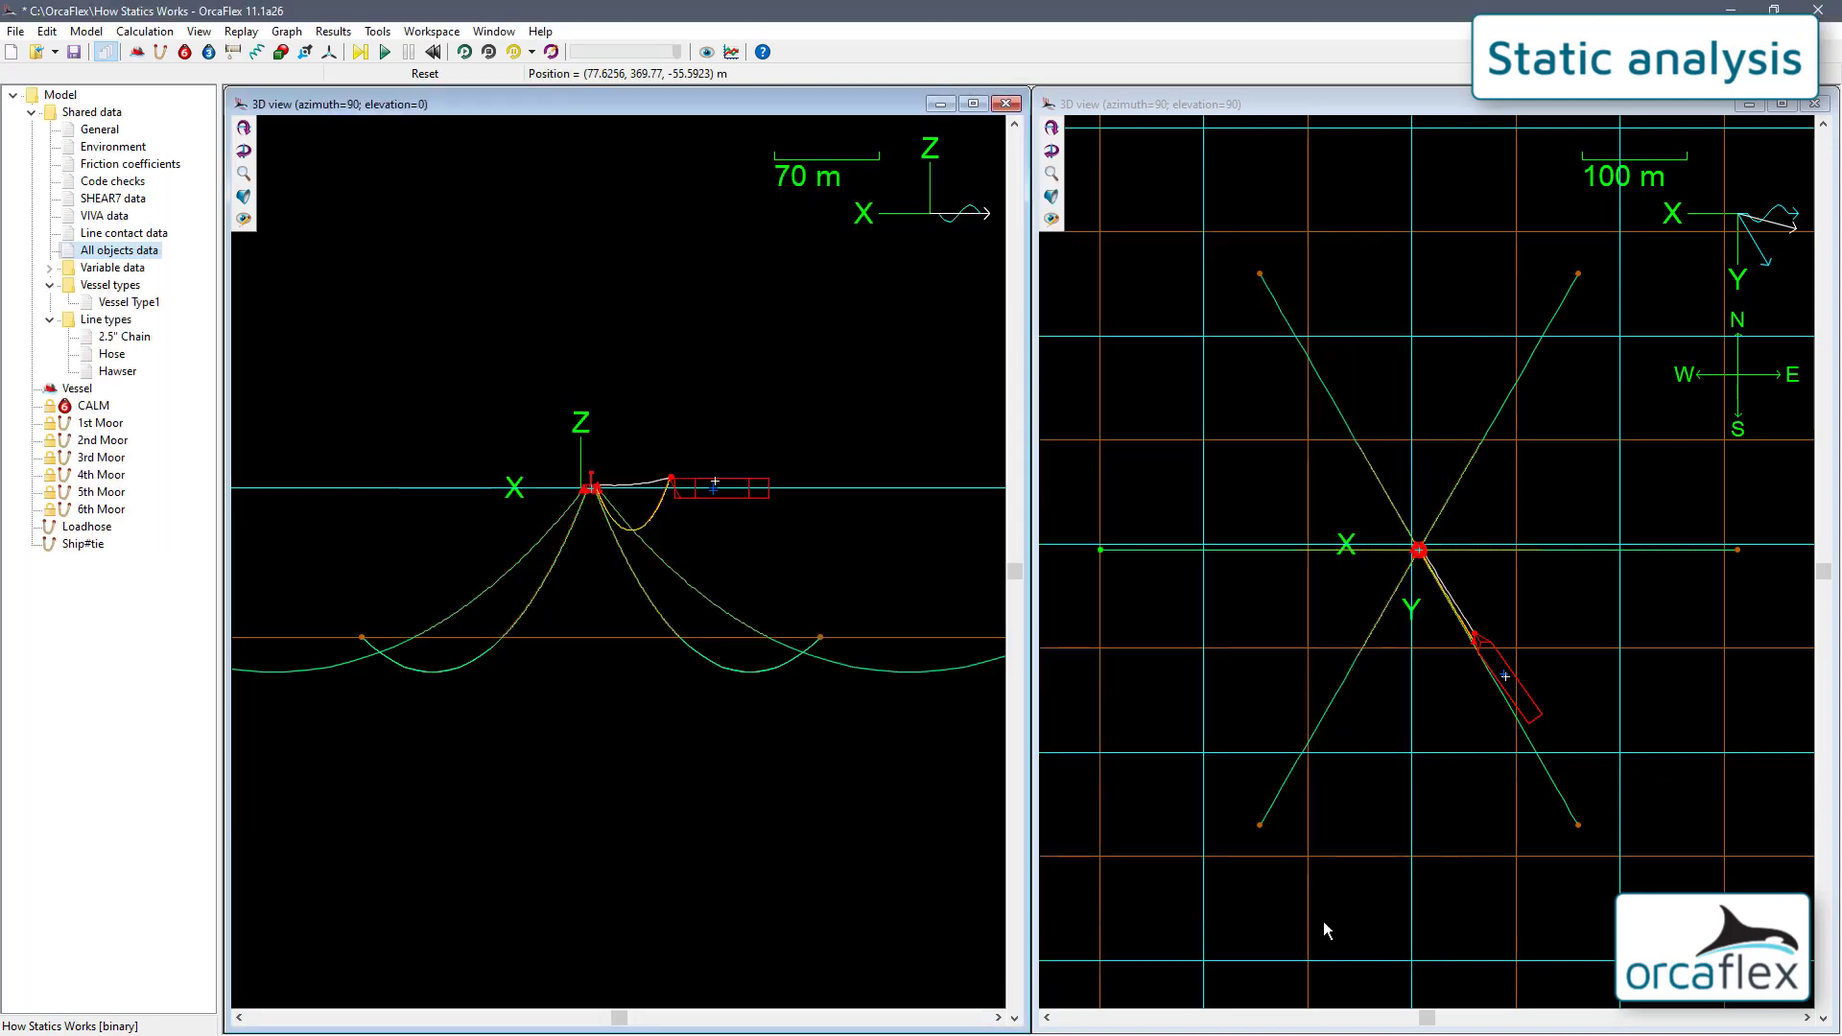
Restore default max iterations, tolerance and damping values for all lines in the all objects data, and calculate statics.
double_click(112, 251)
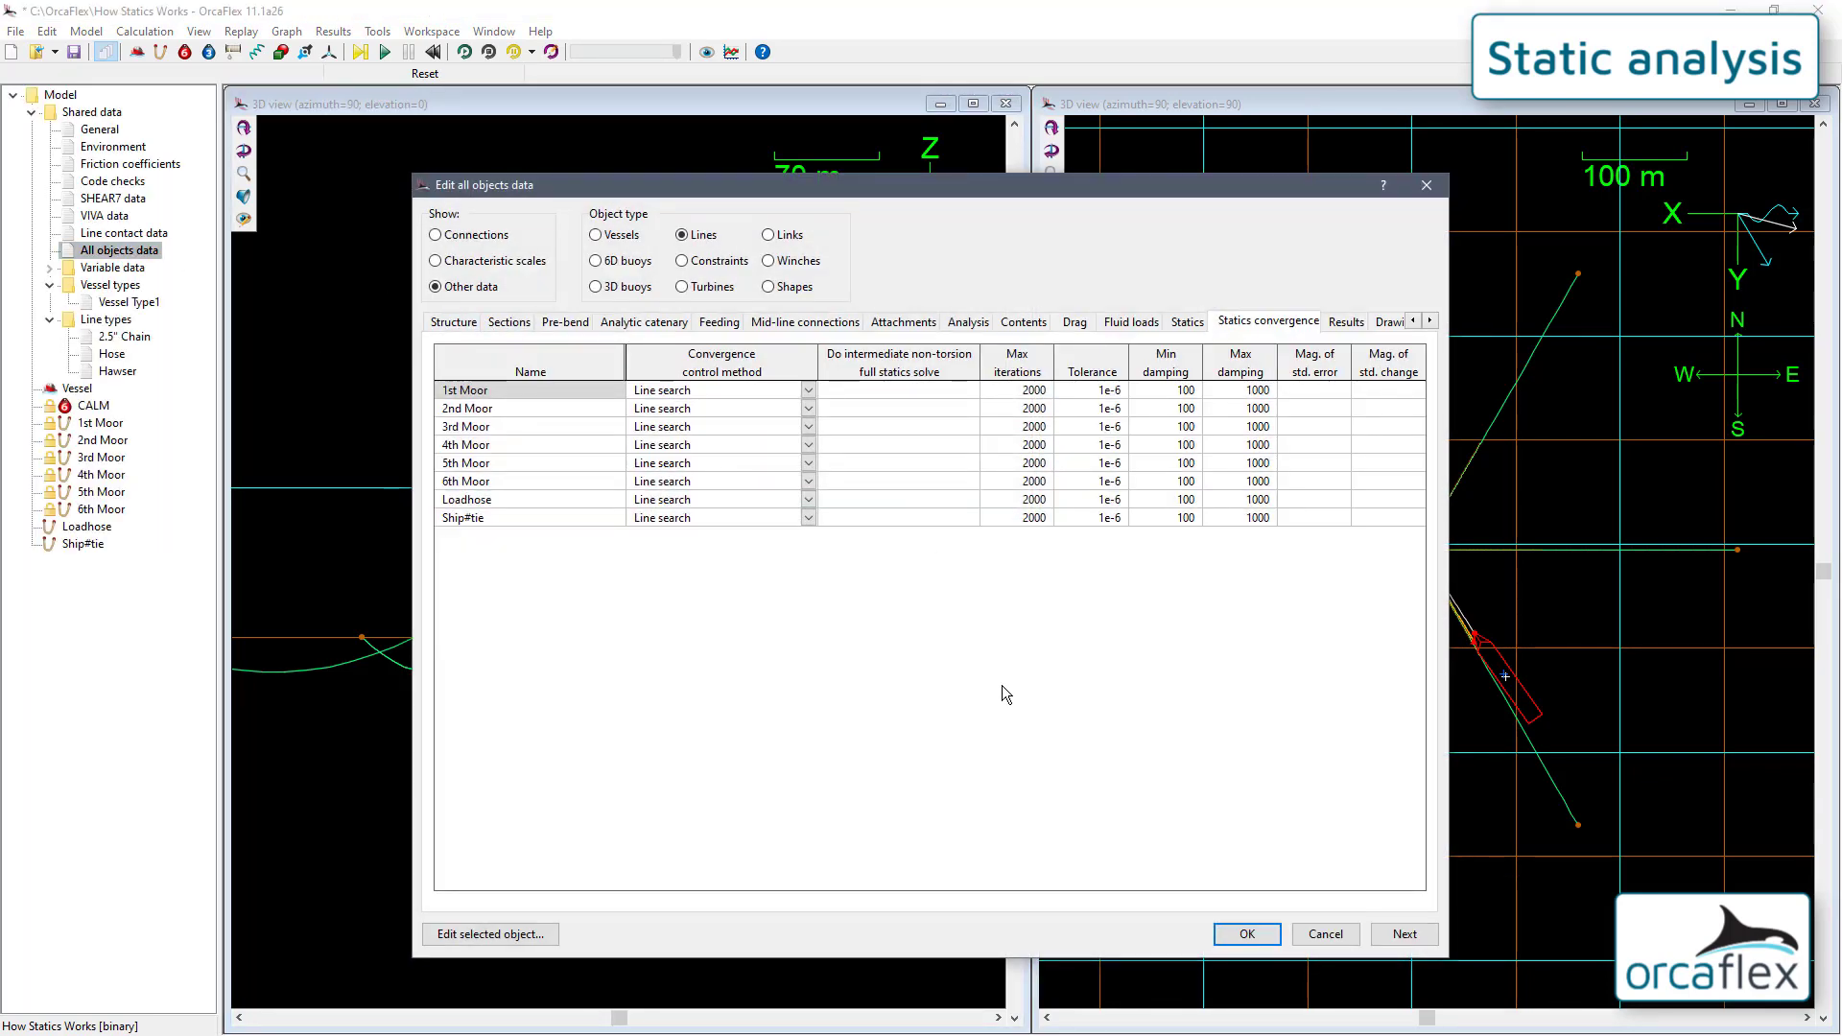
left_click_drag(1037, 390, 1206, 475)
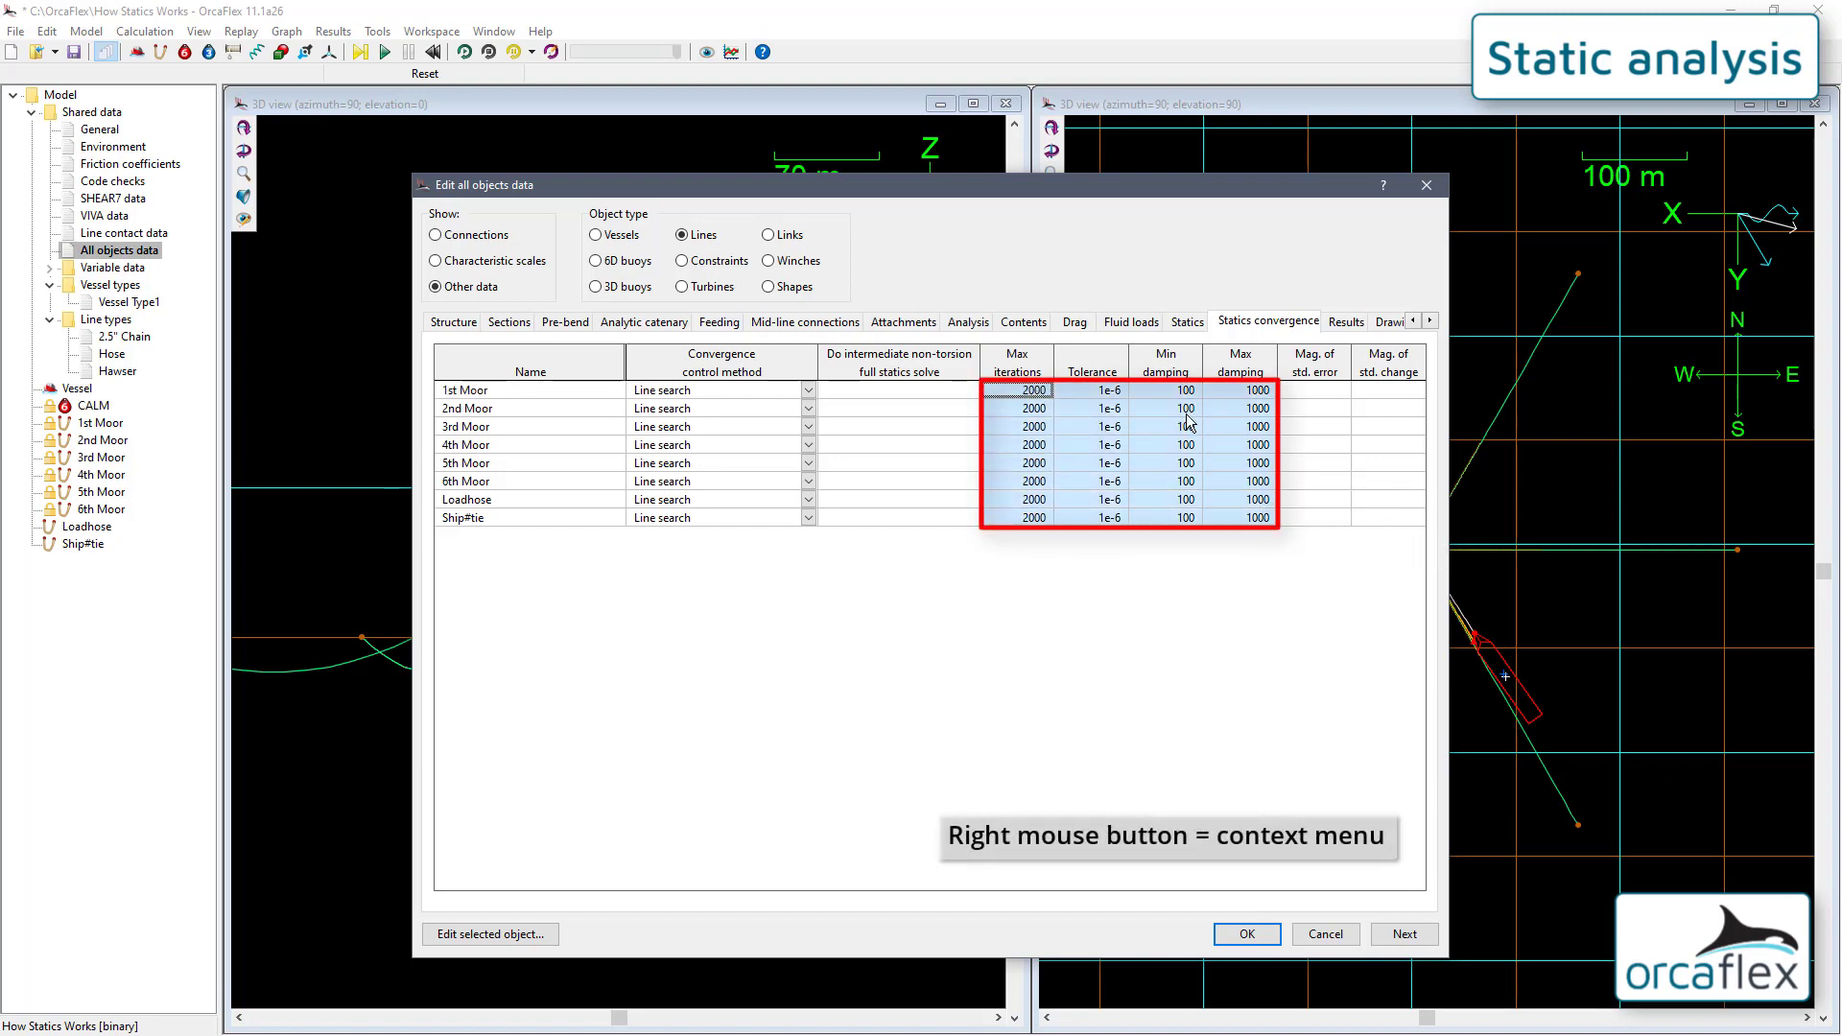
right_click(1188, 423)
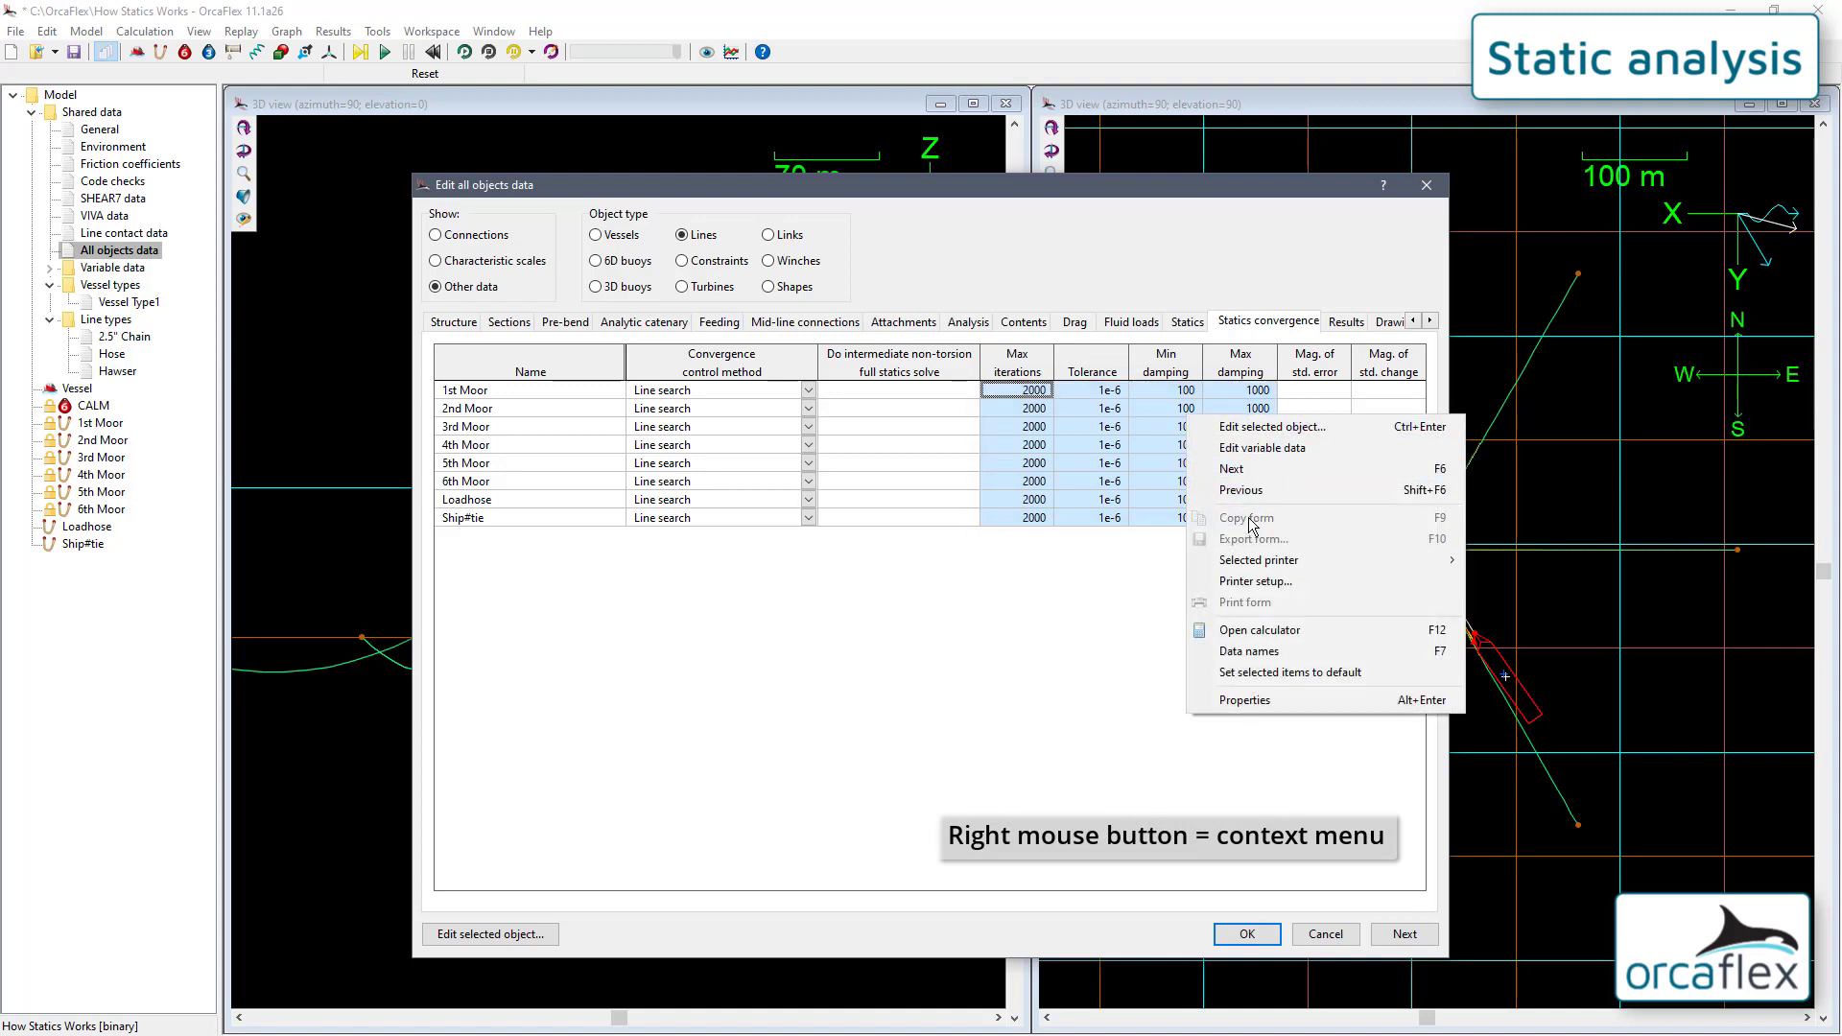
left_click(1382, 675)
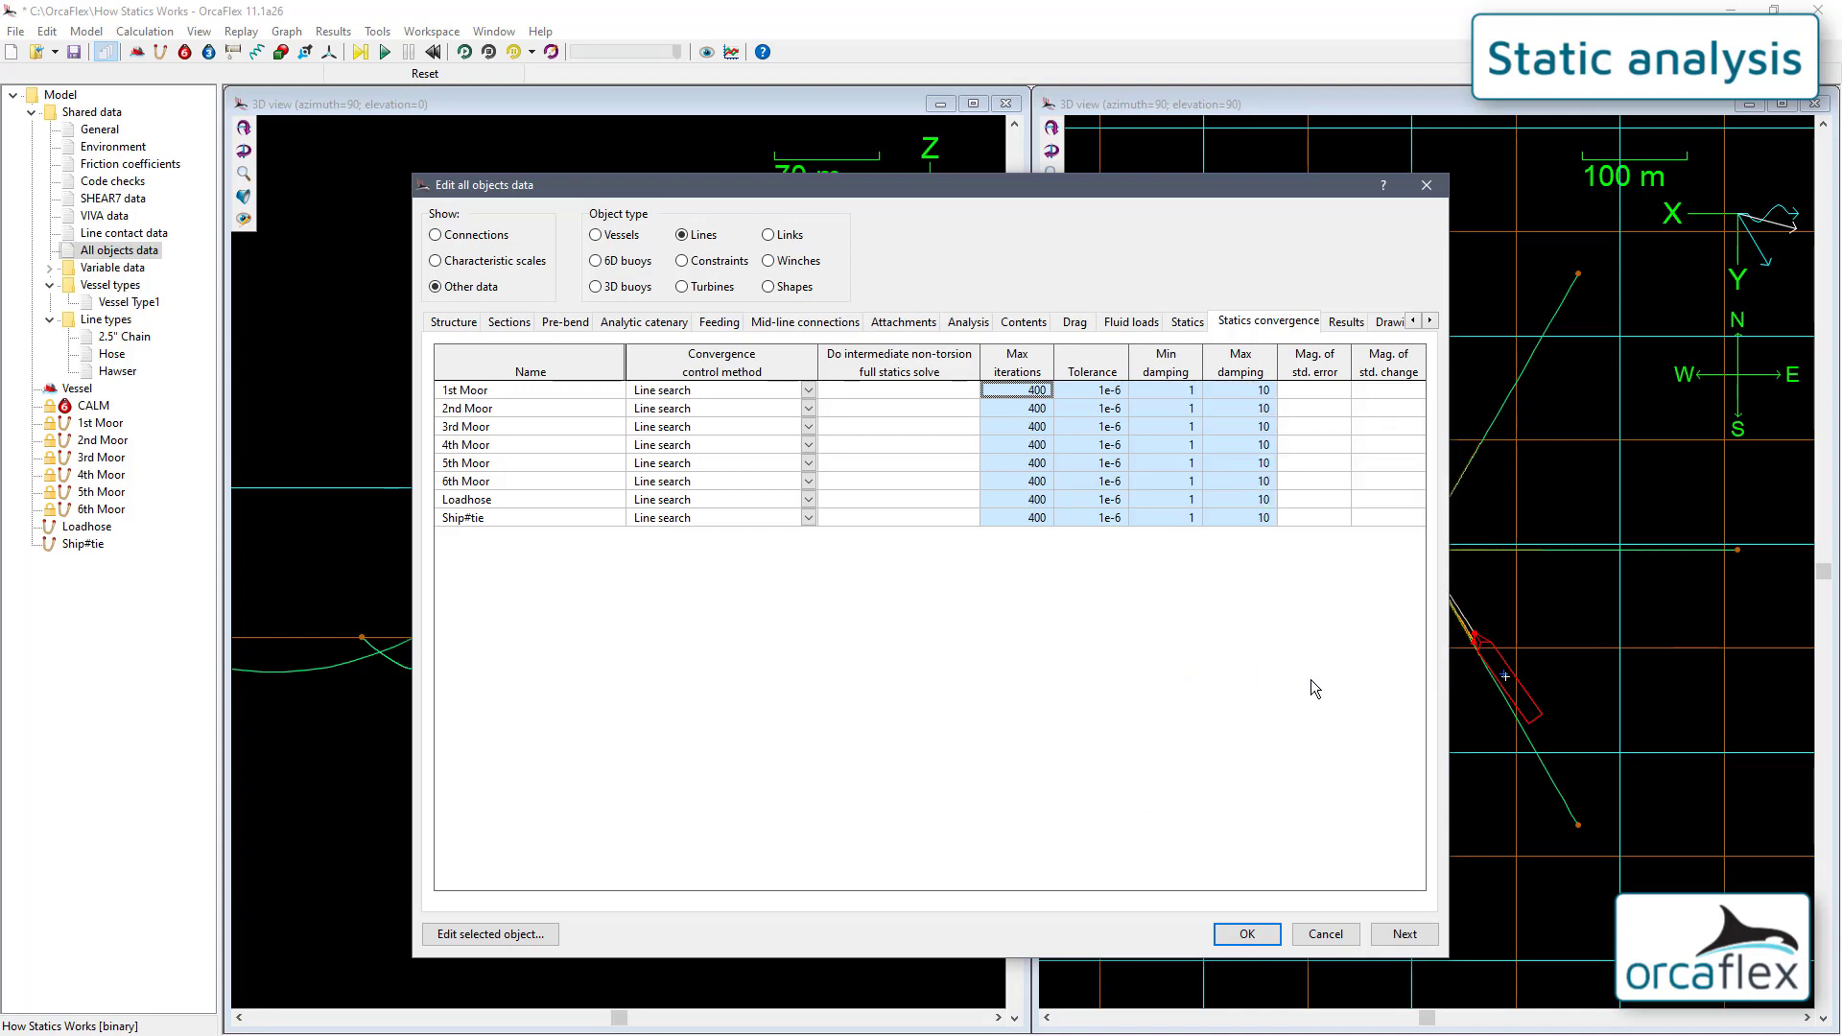
left_click(1268, 929)
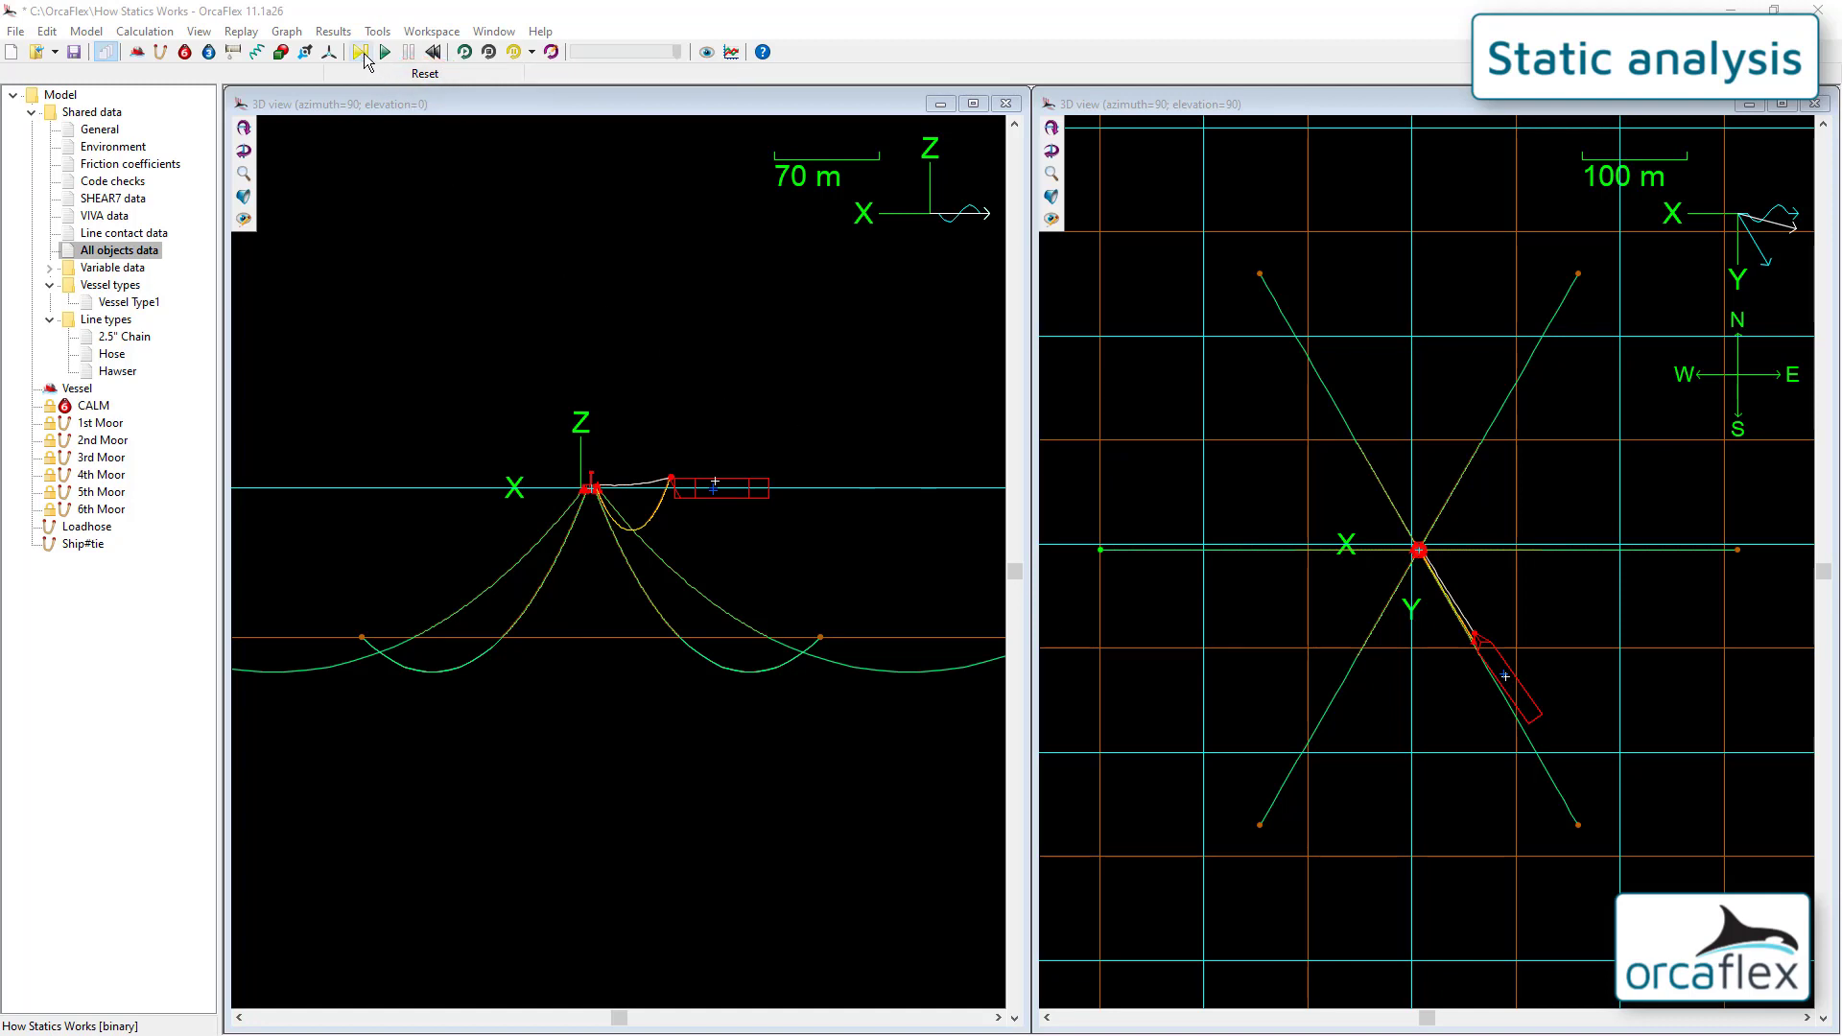
key("F9")
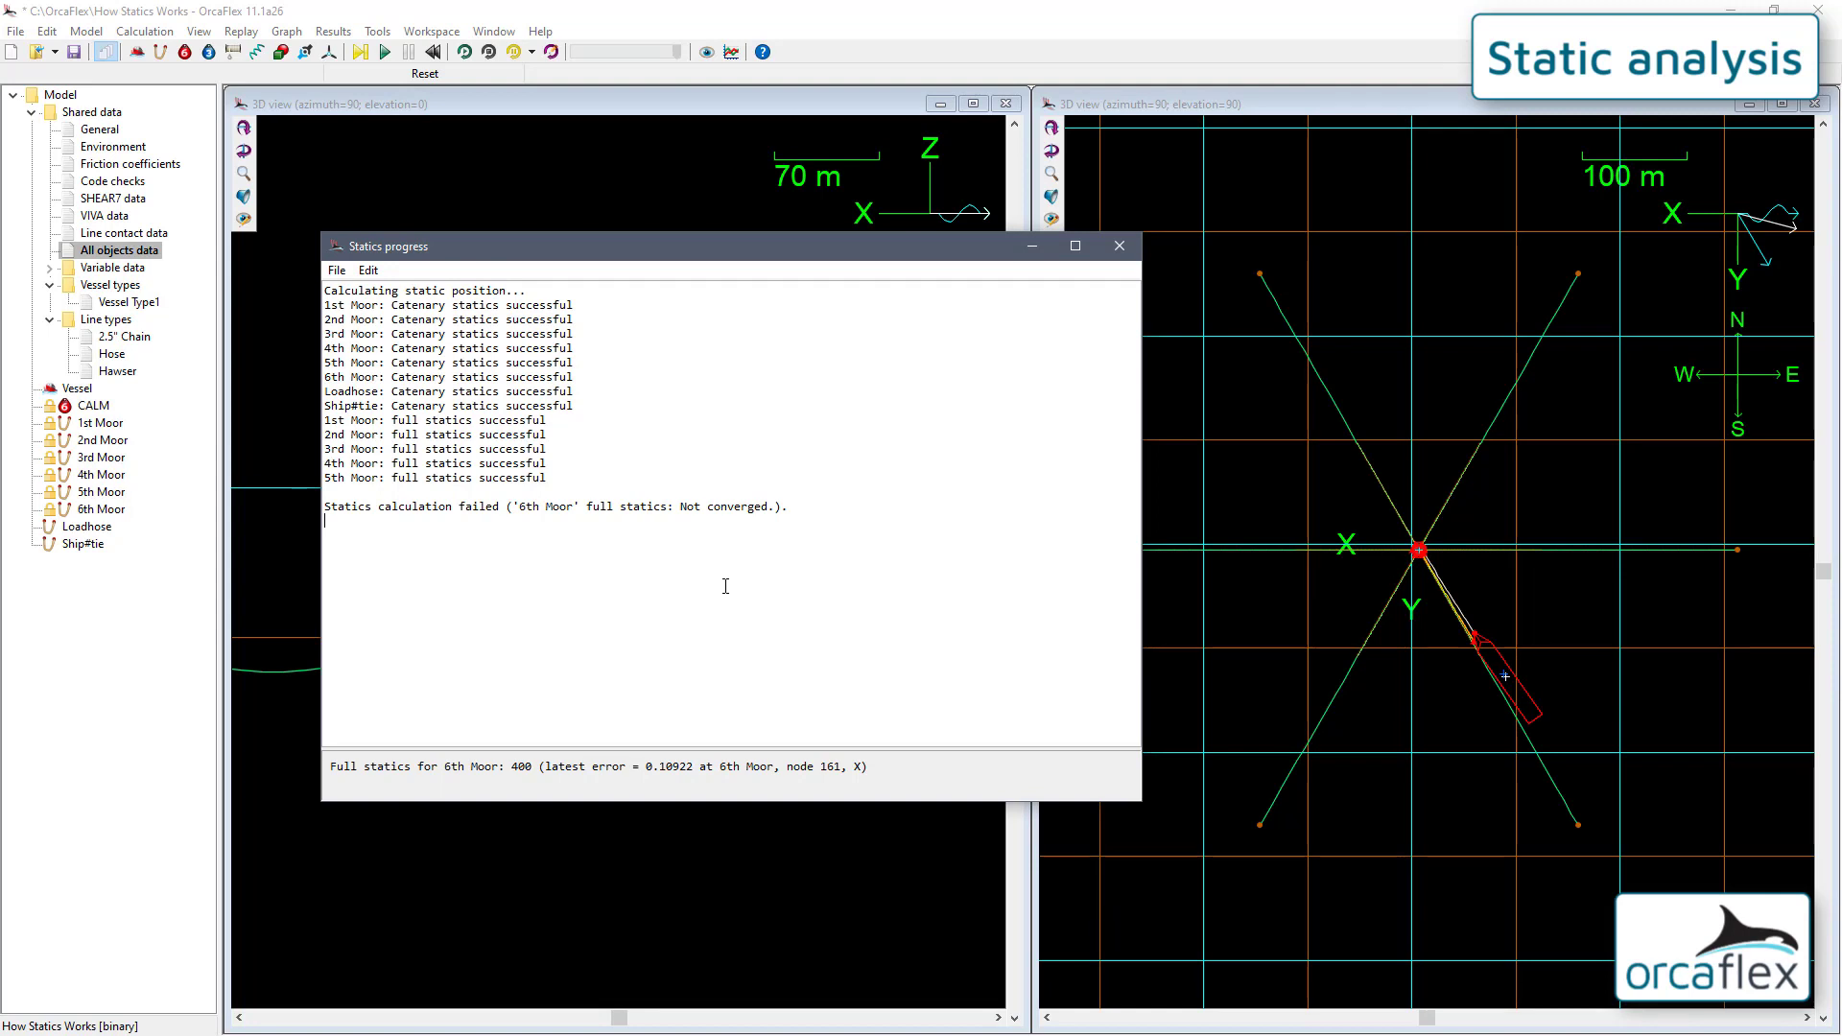
left_click(1119, 246)
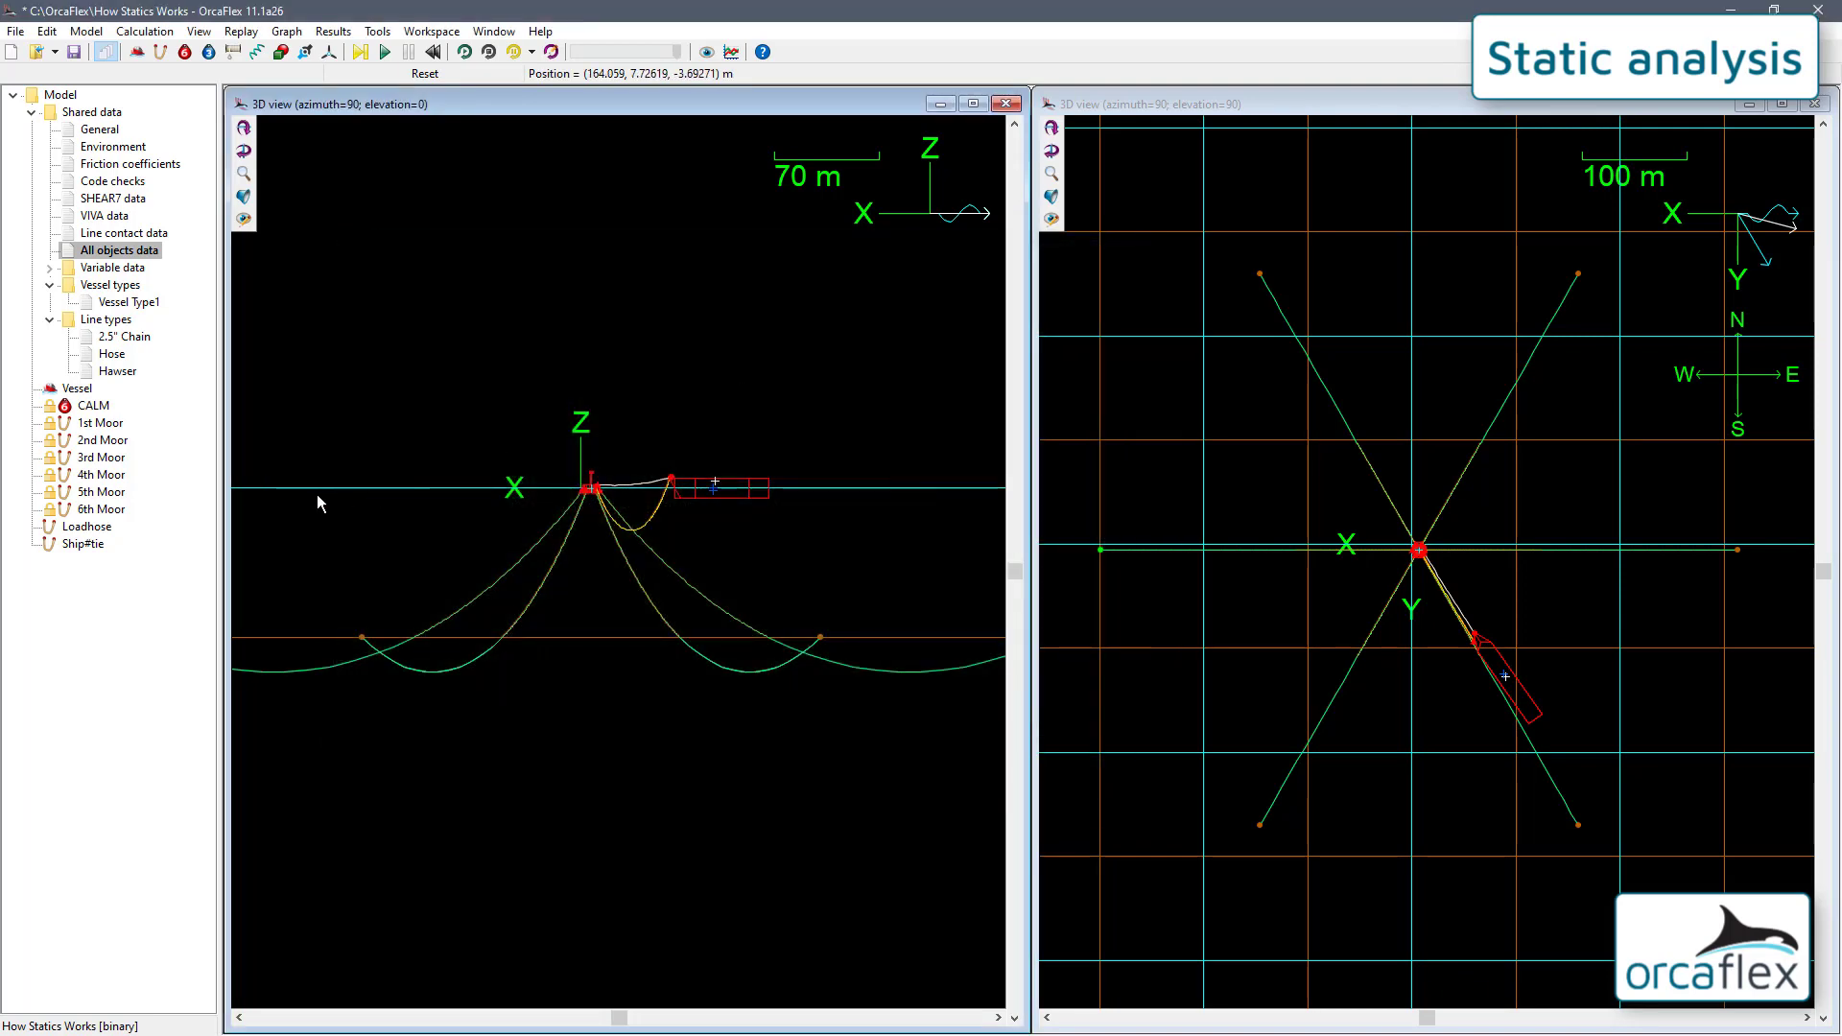
Set 6th Moor's full statics parameters to min damping 2 and max damping 20.
double_click(106, 511)
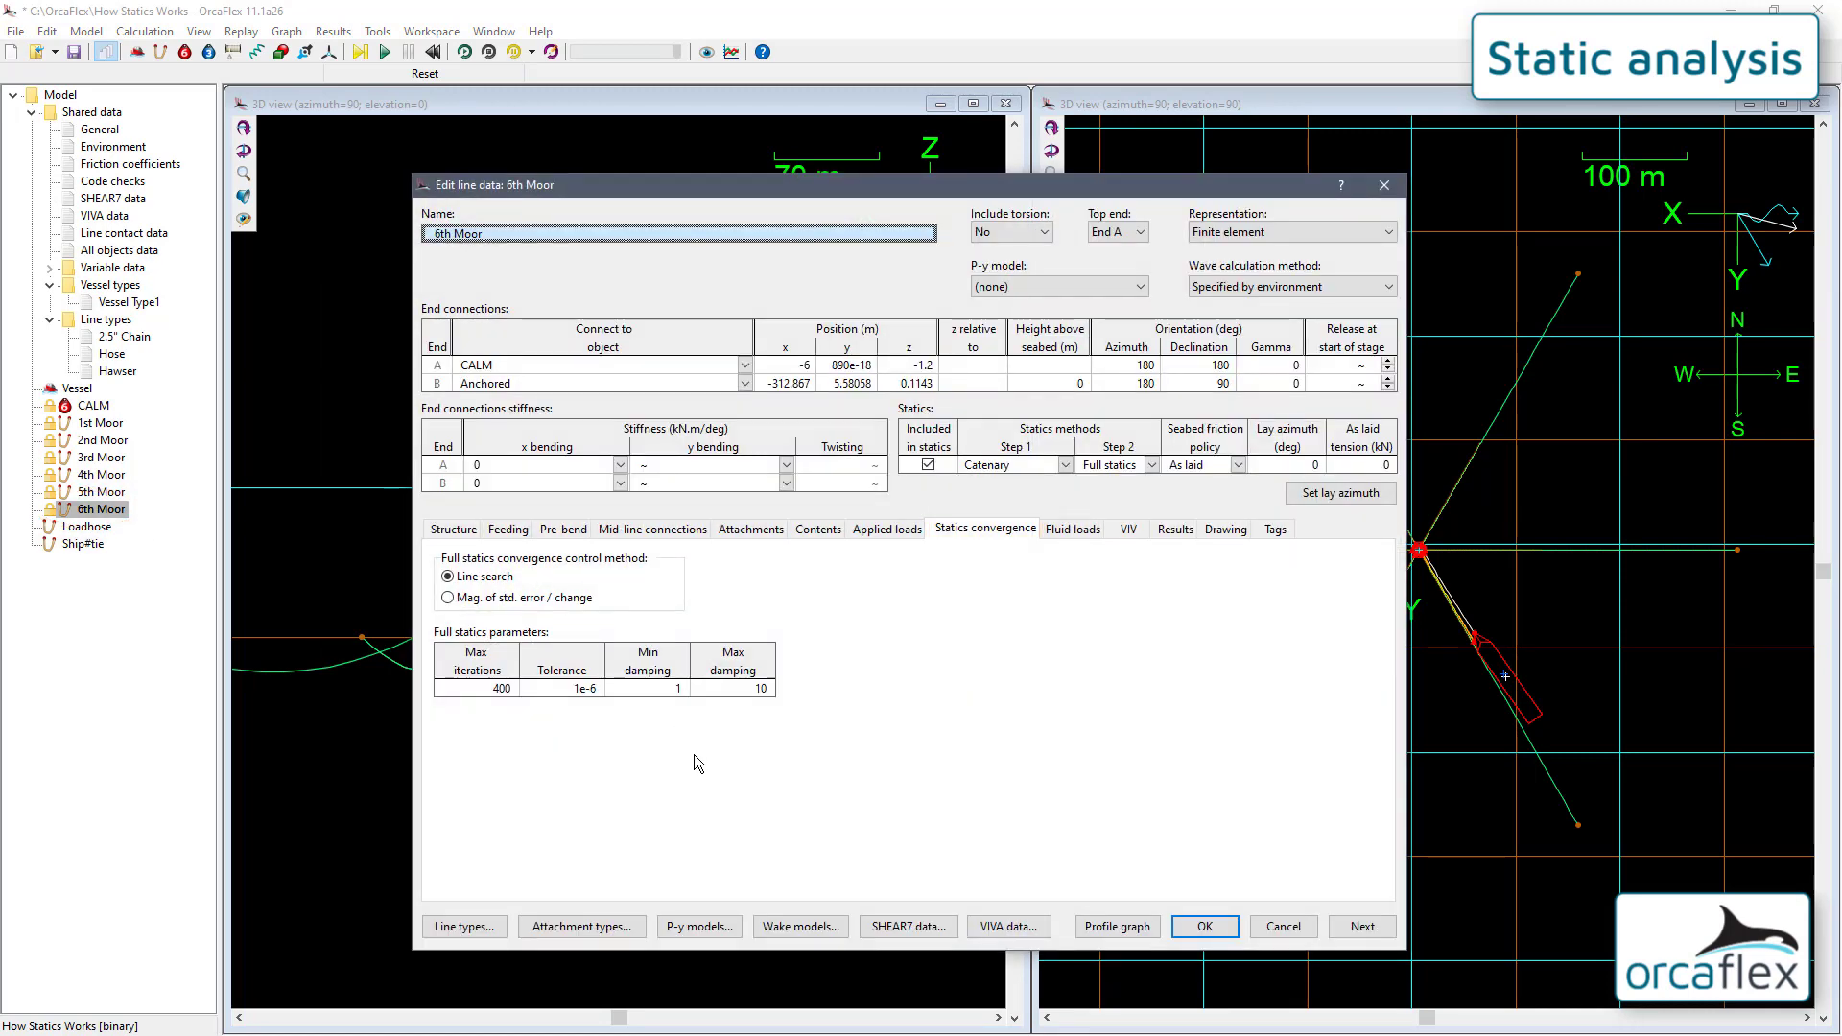
left_click(672, 691)
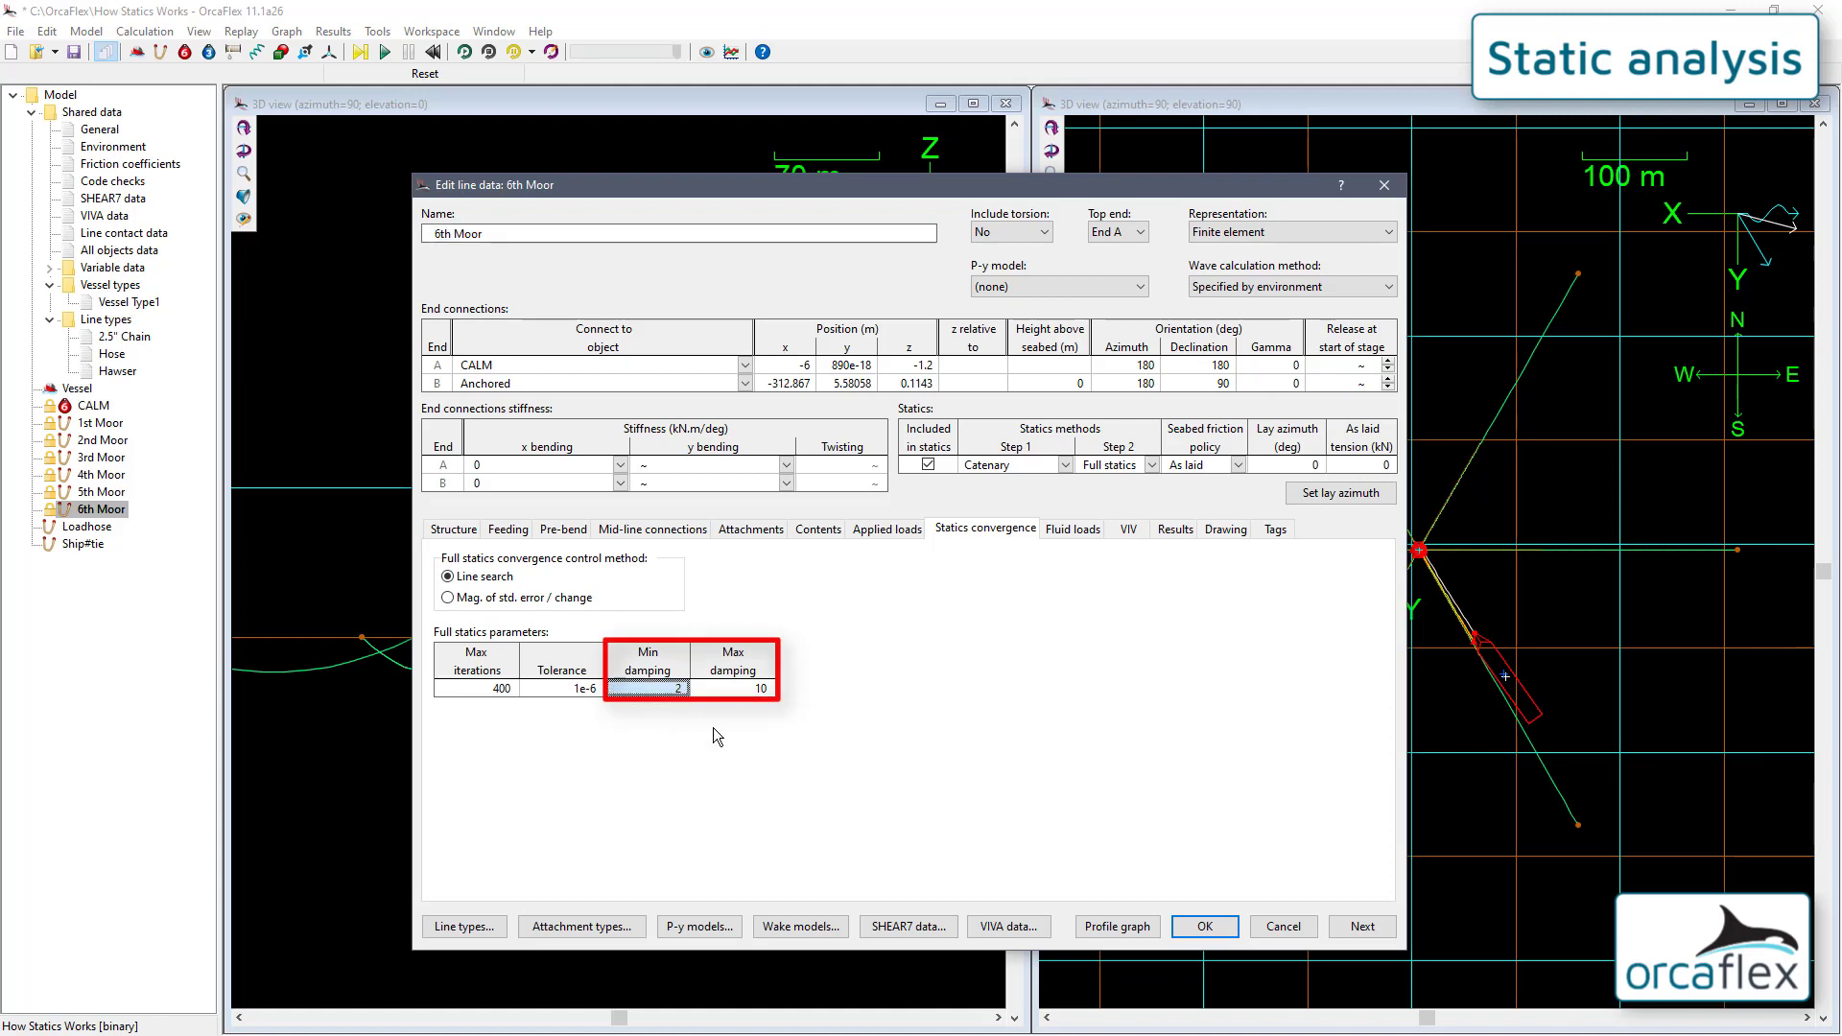
type("2")
key("Tab")
type("20")
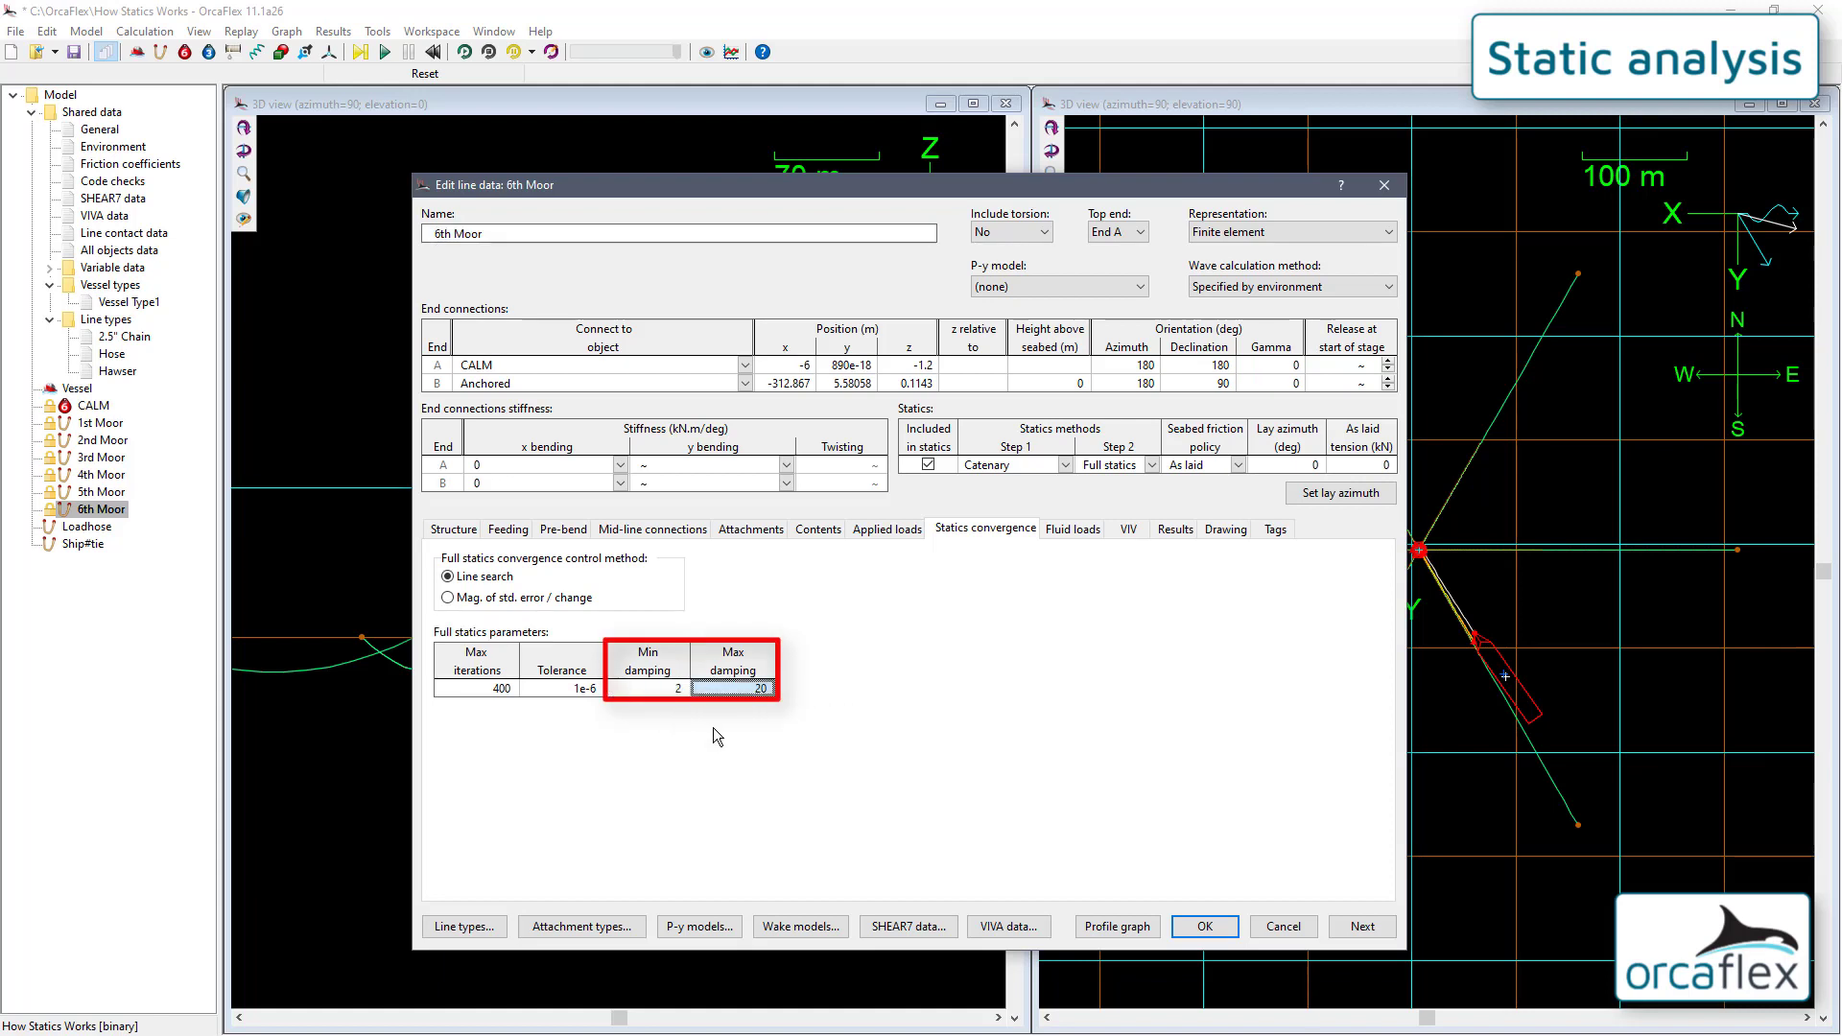
key("Return")
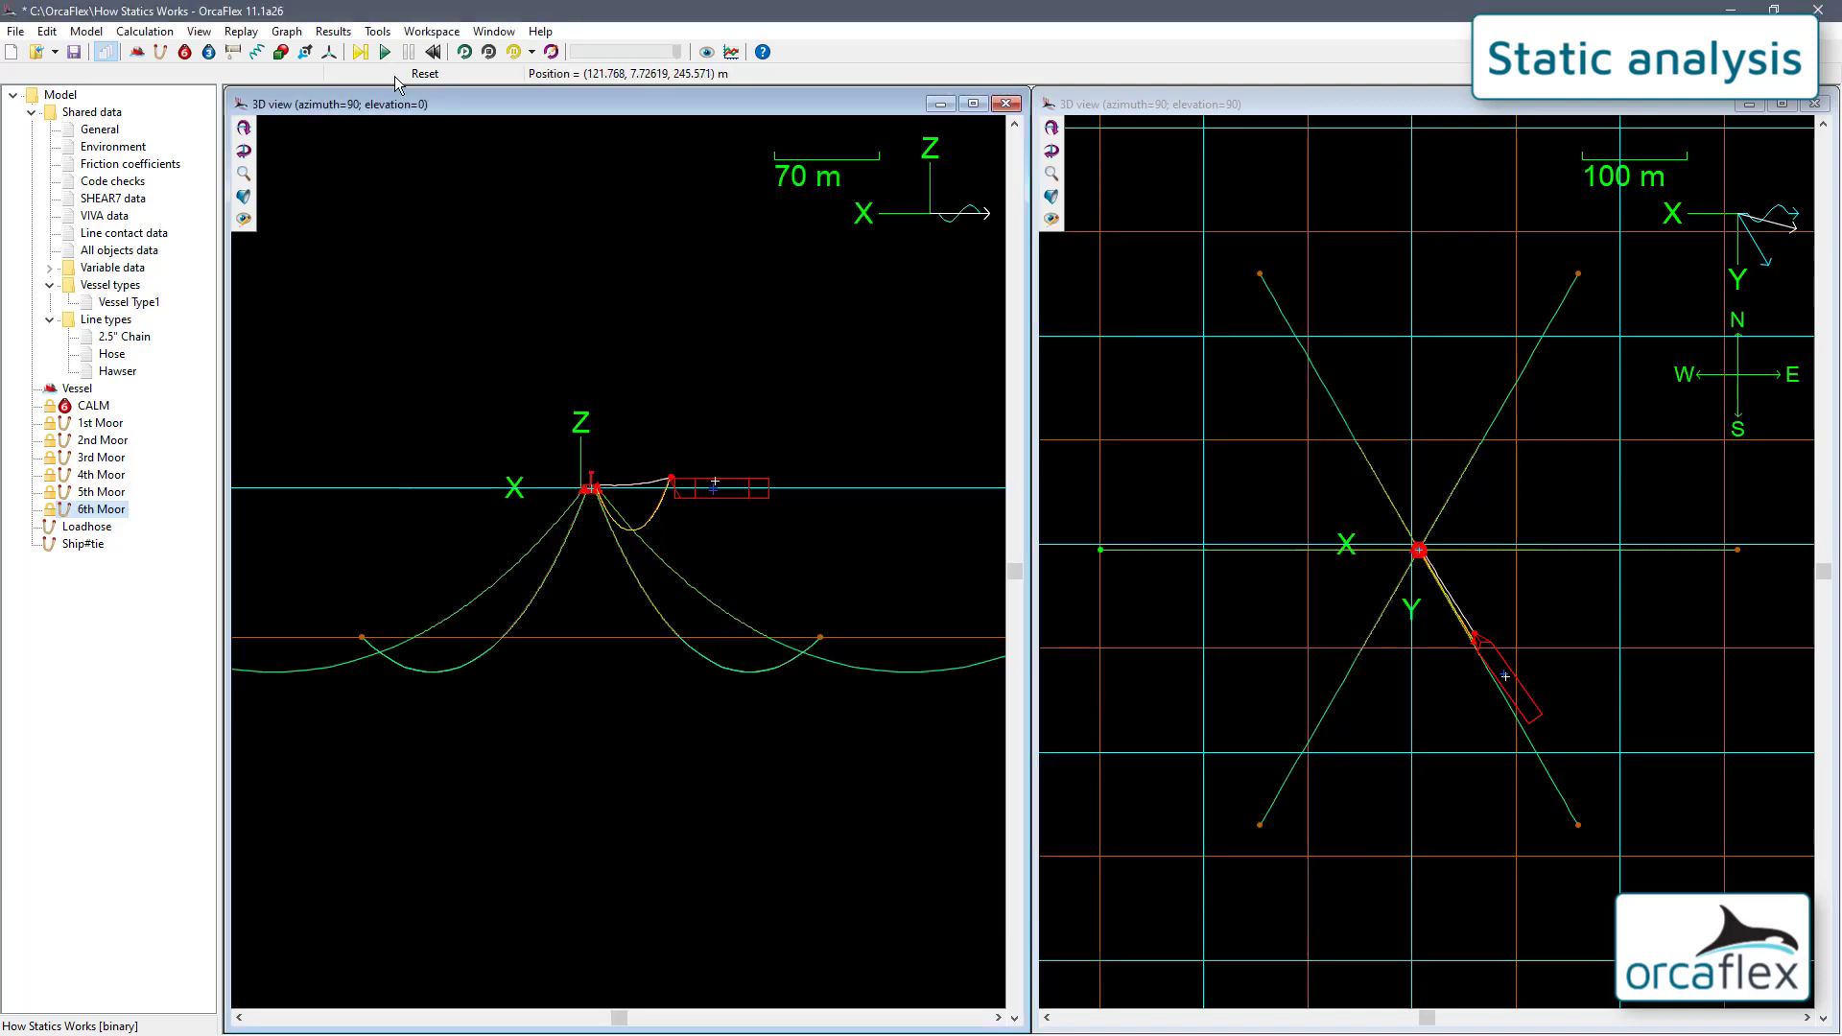
Calculate statics with the adjusted 6th Moor damping and review the statics progress log.
left_click(360, 51)
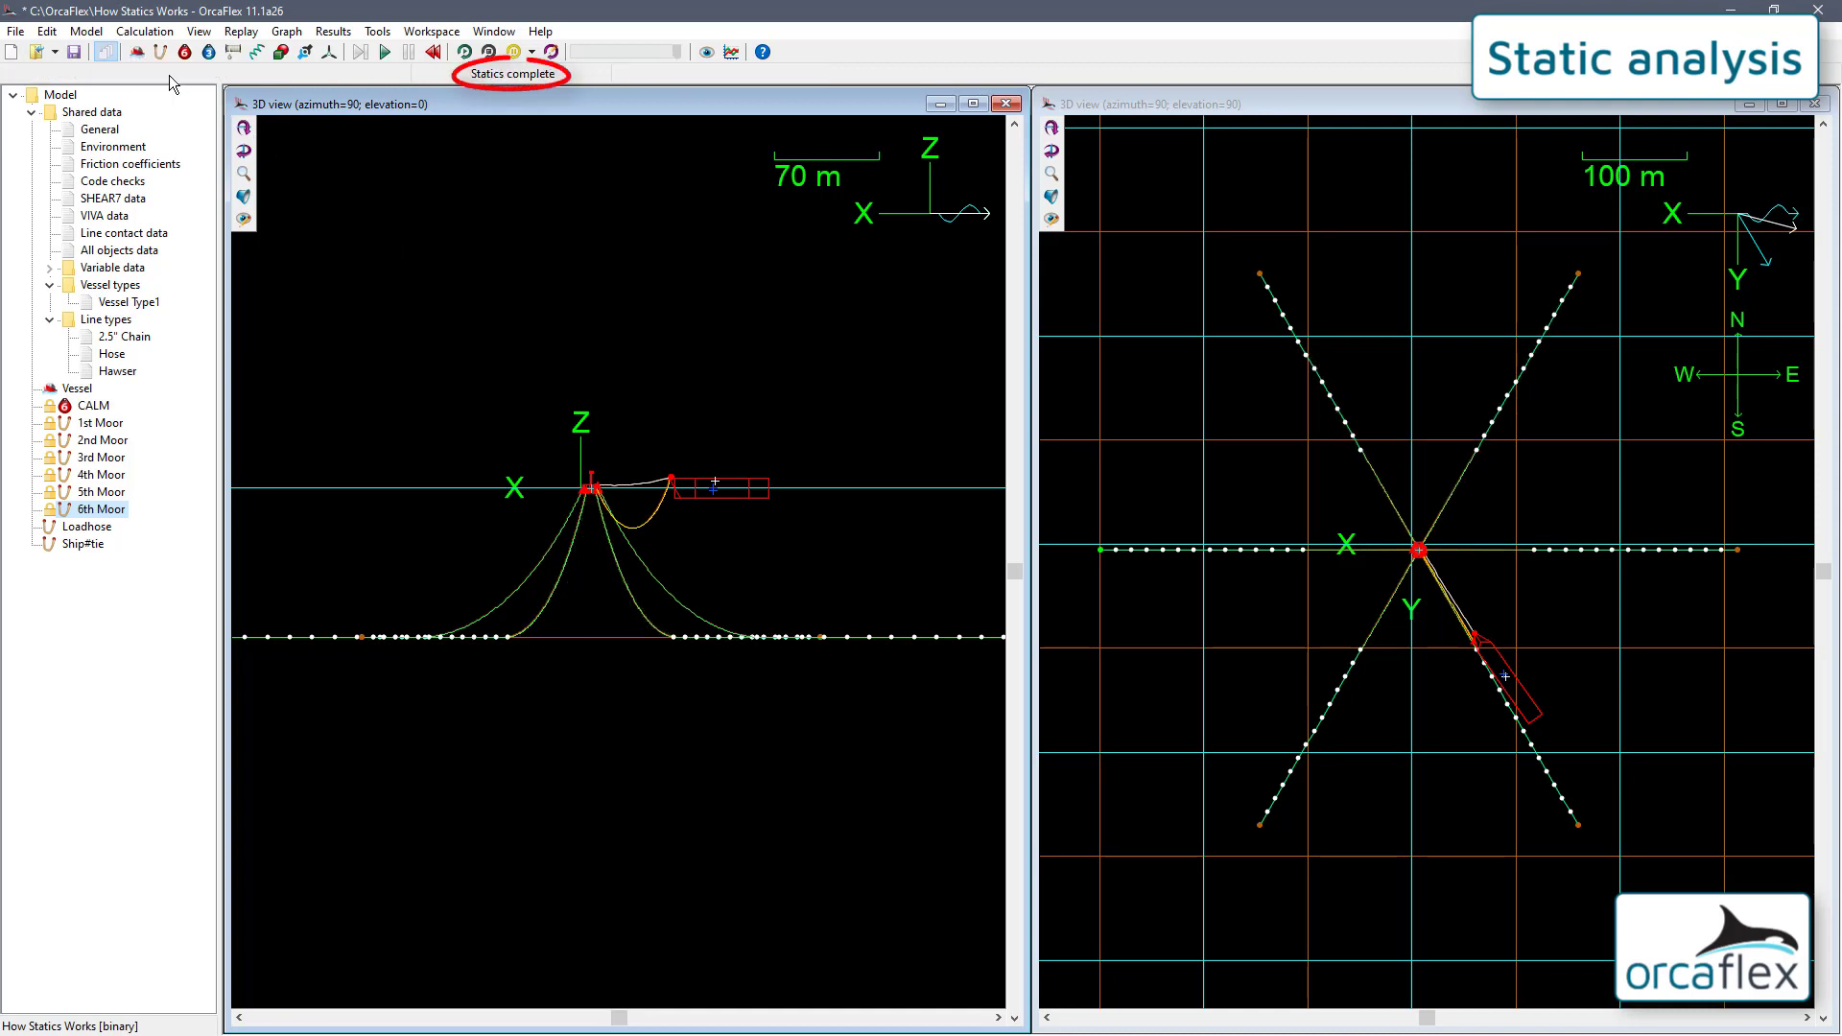
left_click(513, 73)
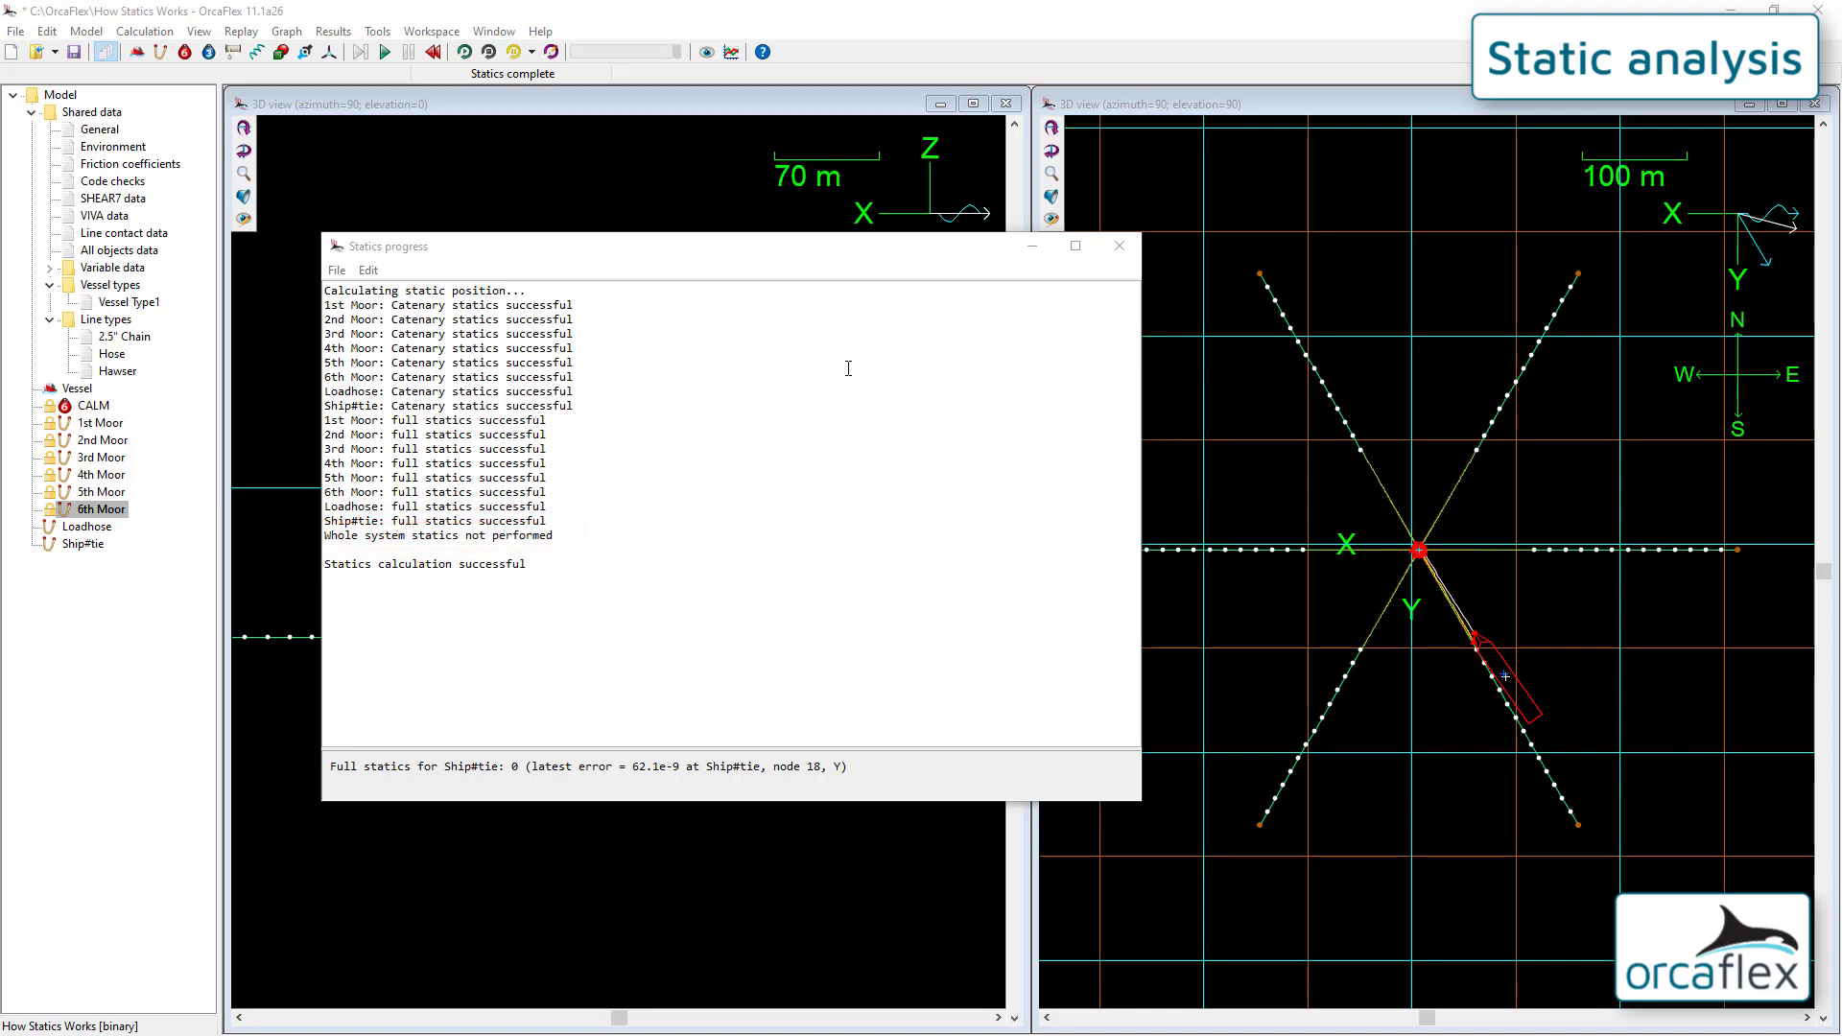
left_click(1119, 248)
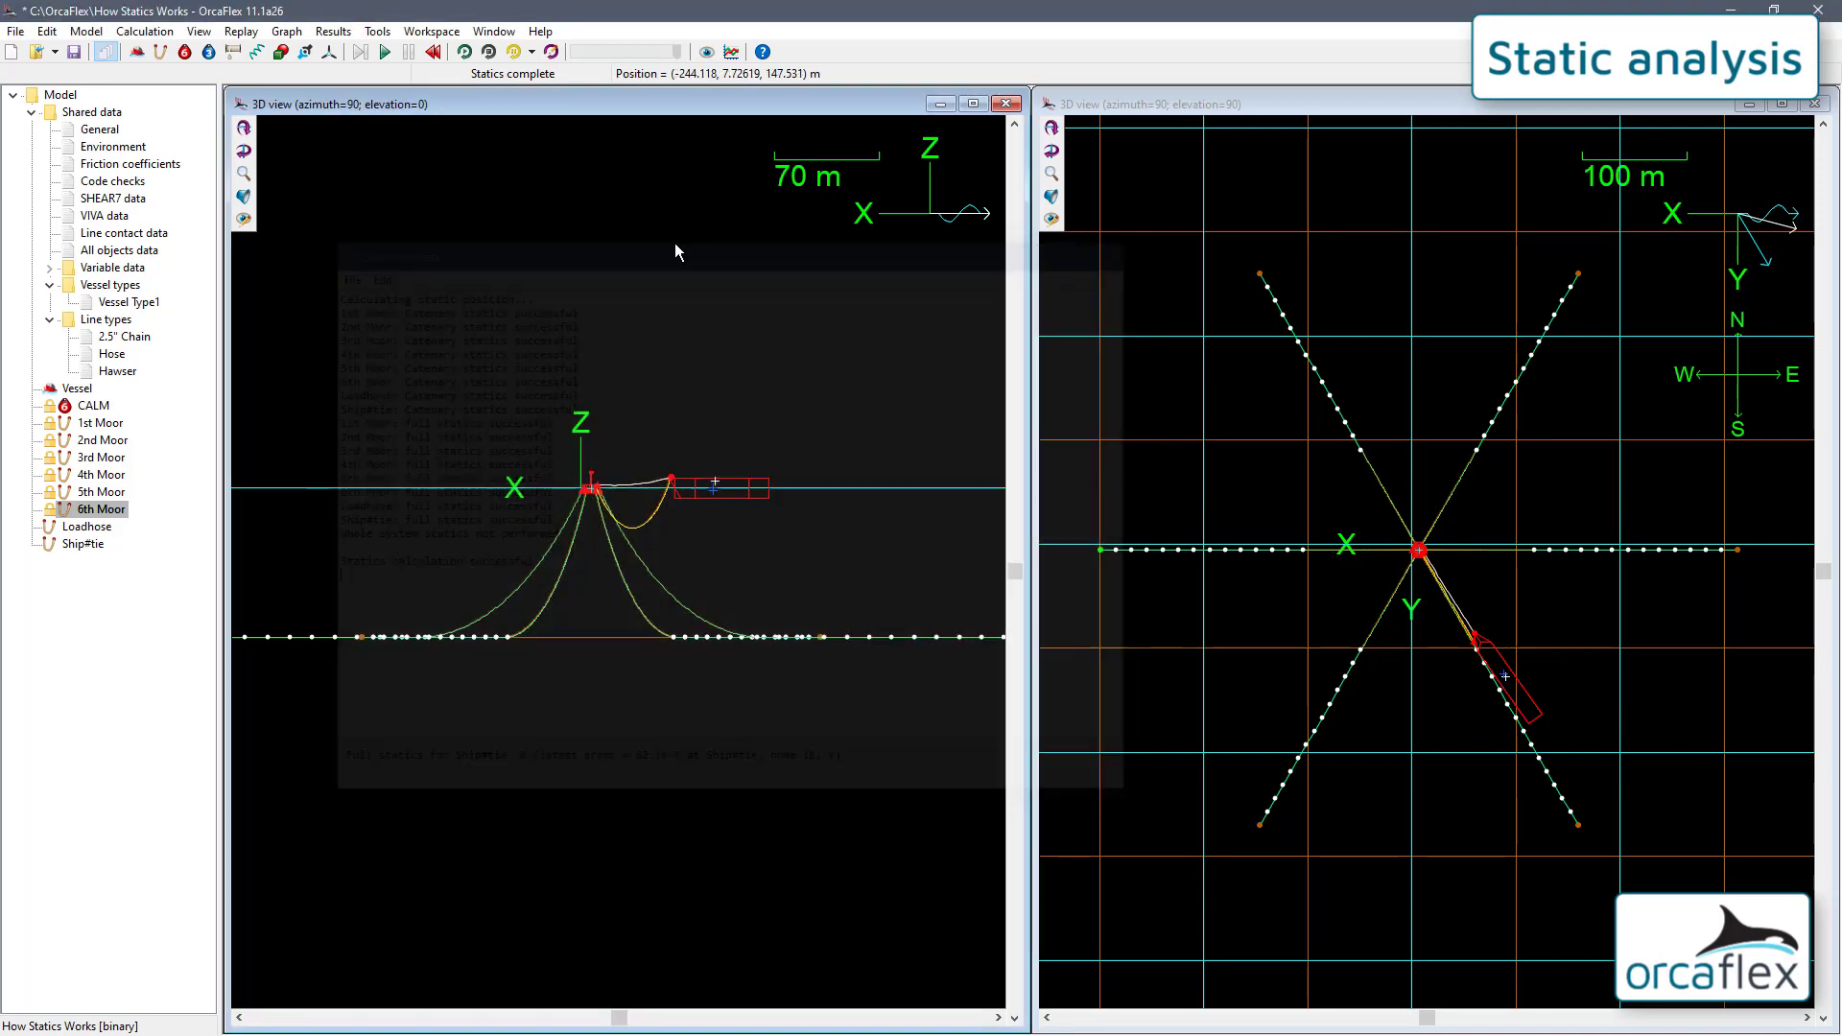
Enable whole system statics in the general data and calculate statics.
double_click(104, 130)
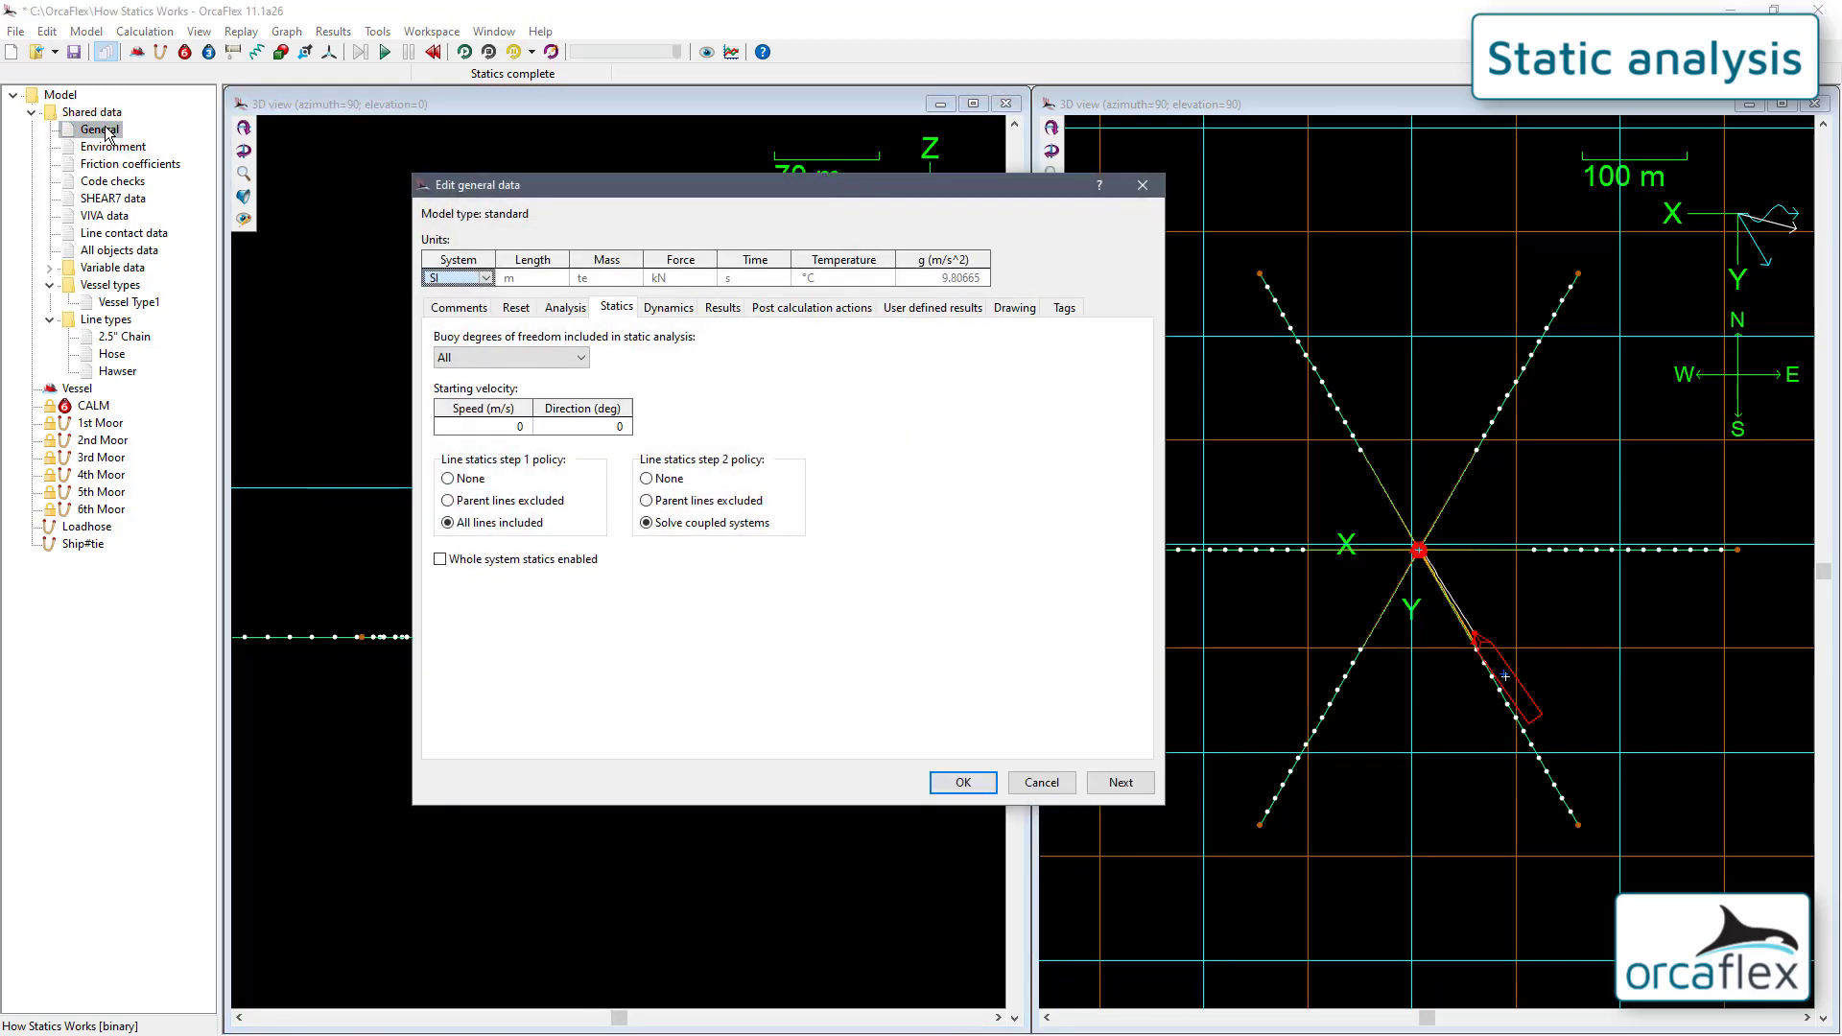
left_click(440, 561)
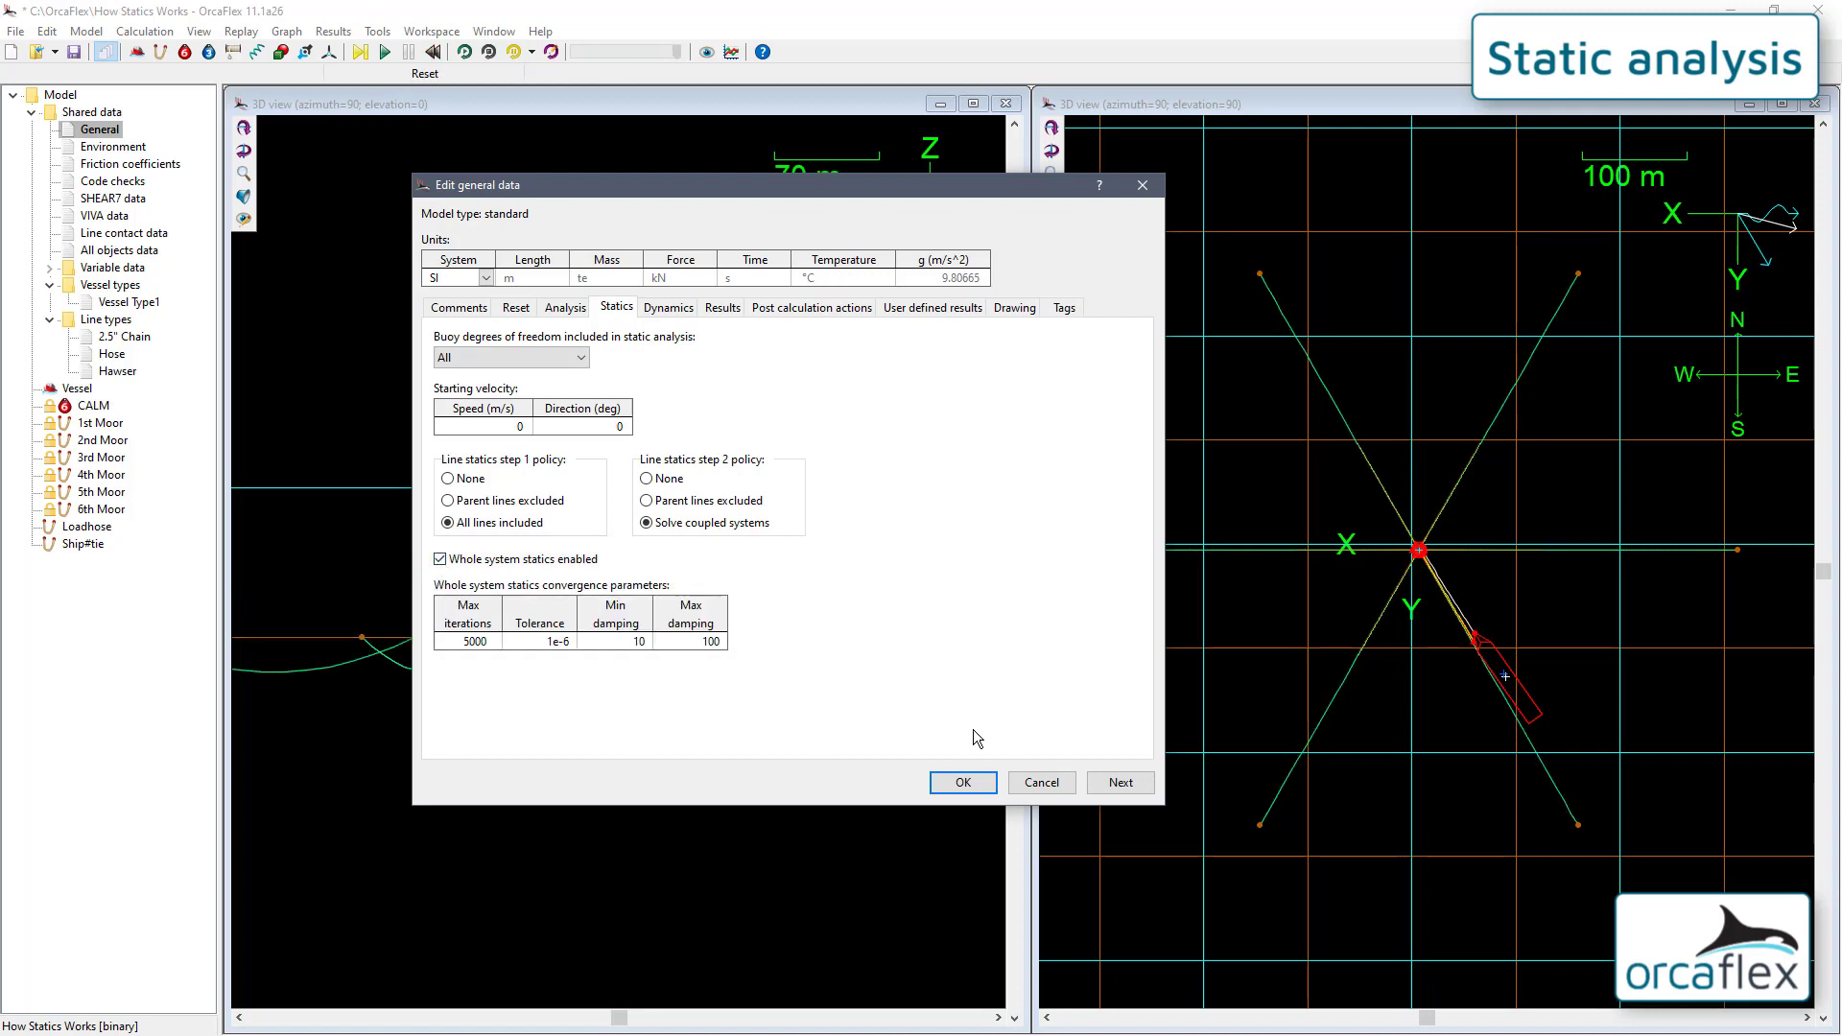
left_click(969, 781)
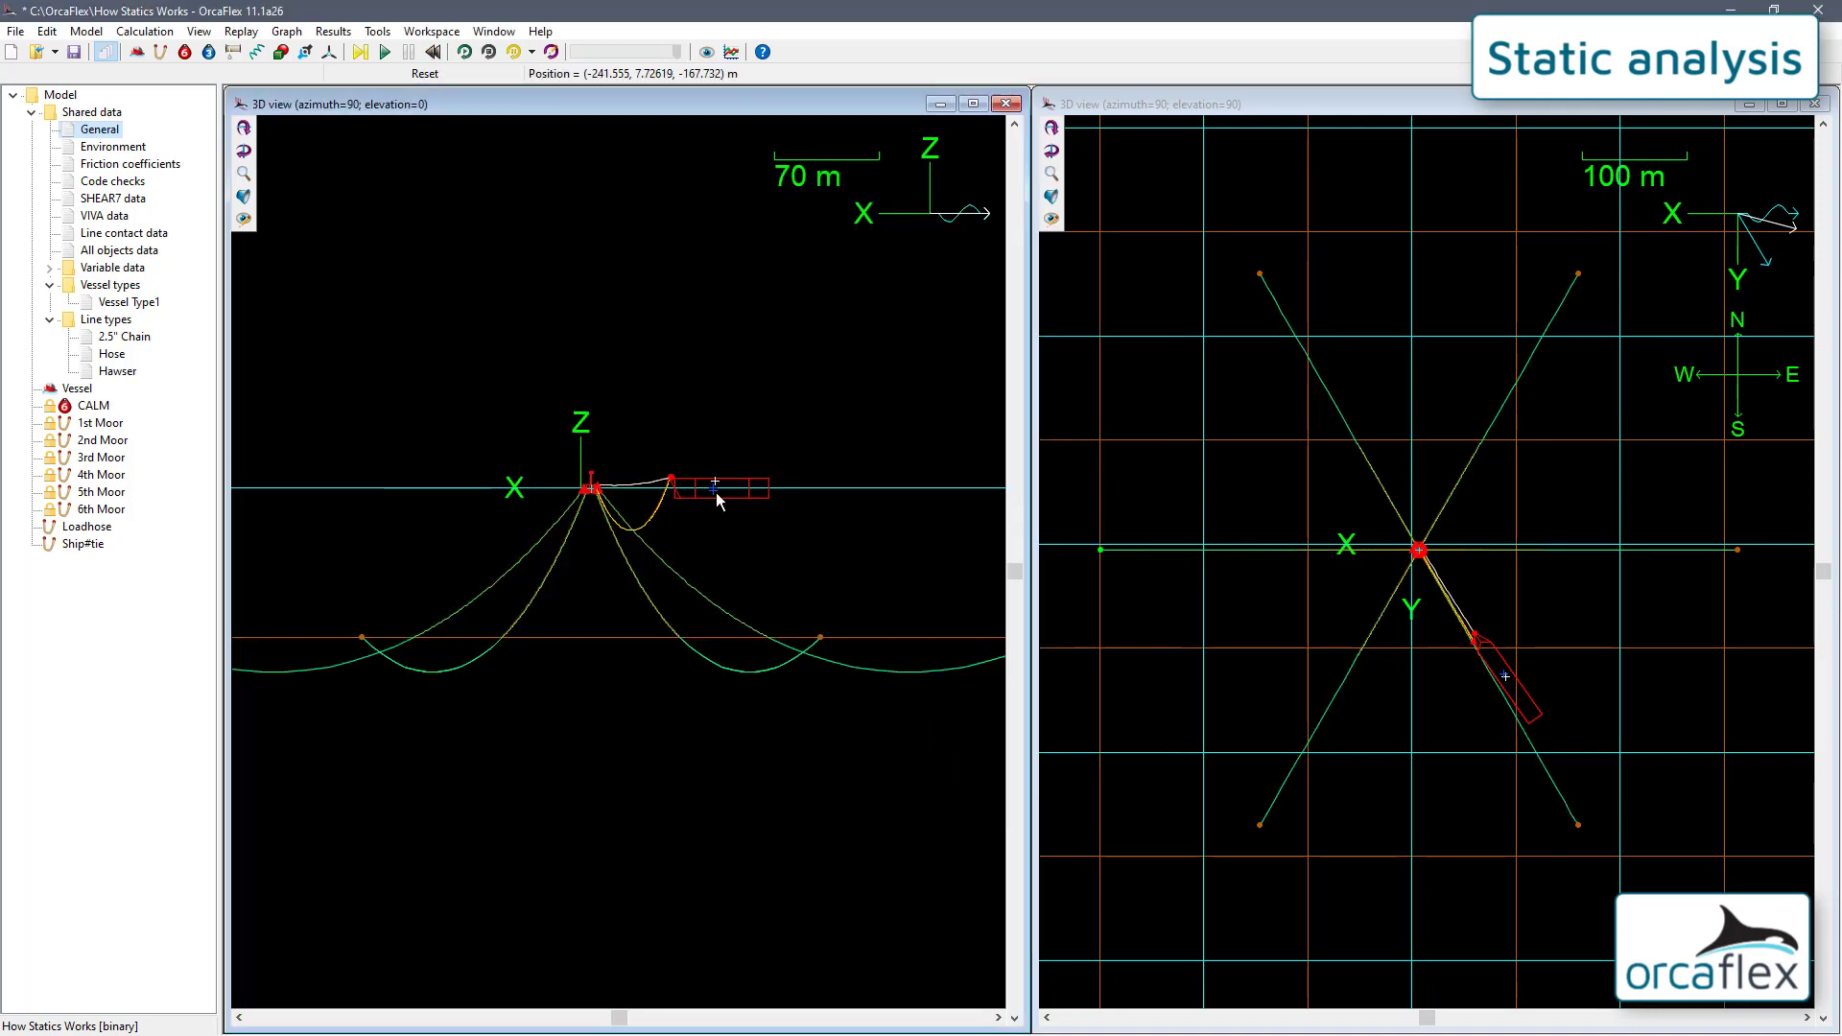
left_click(361, 52)
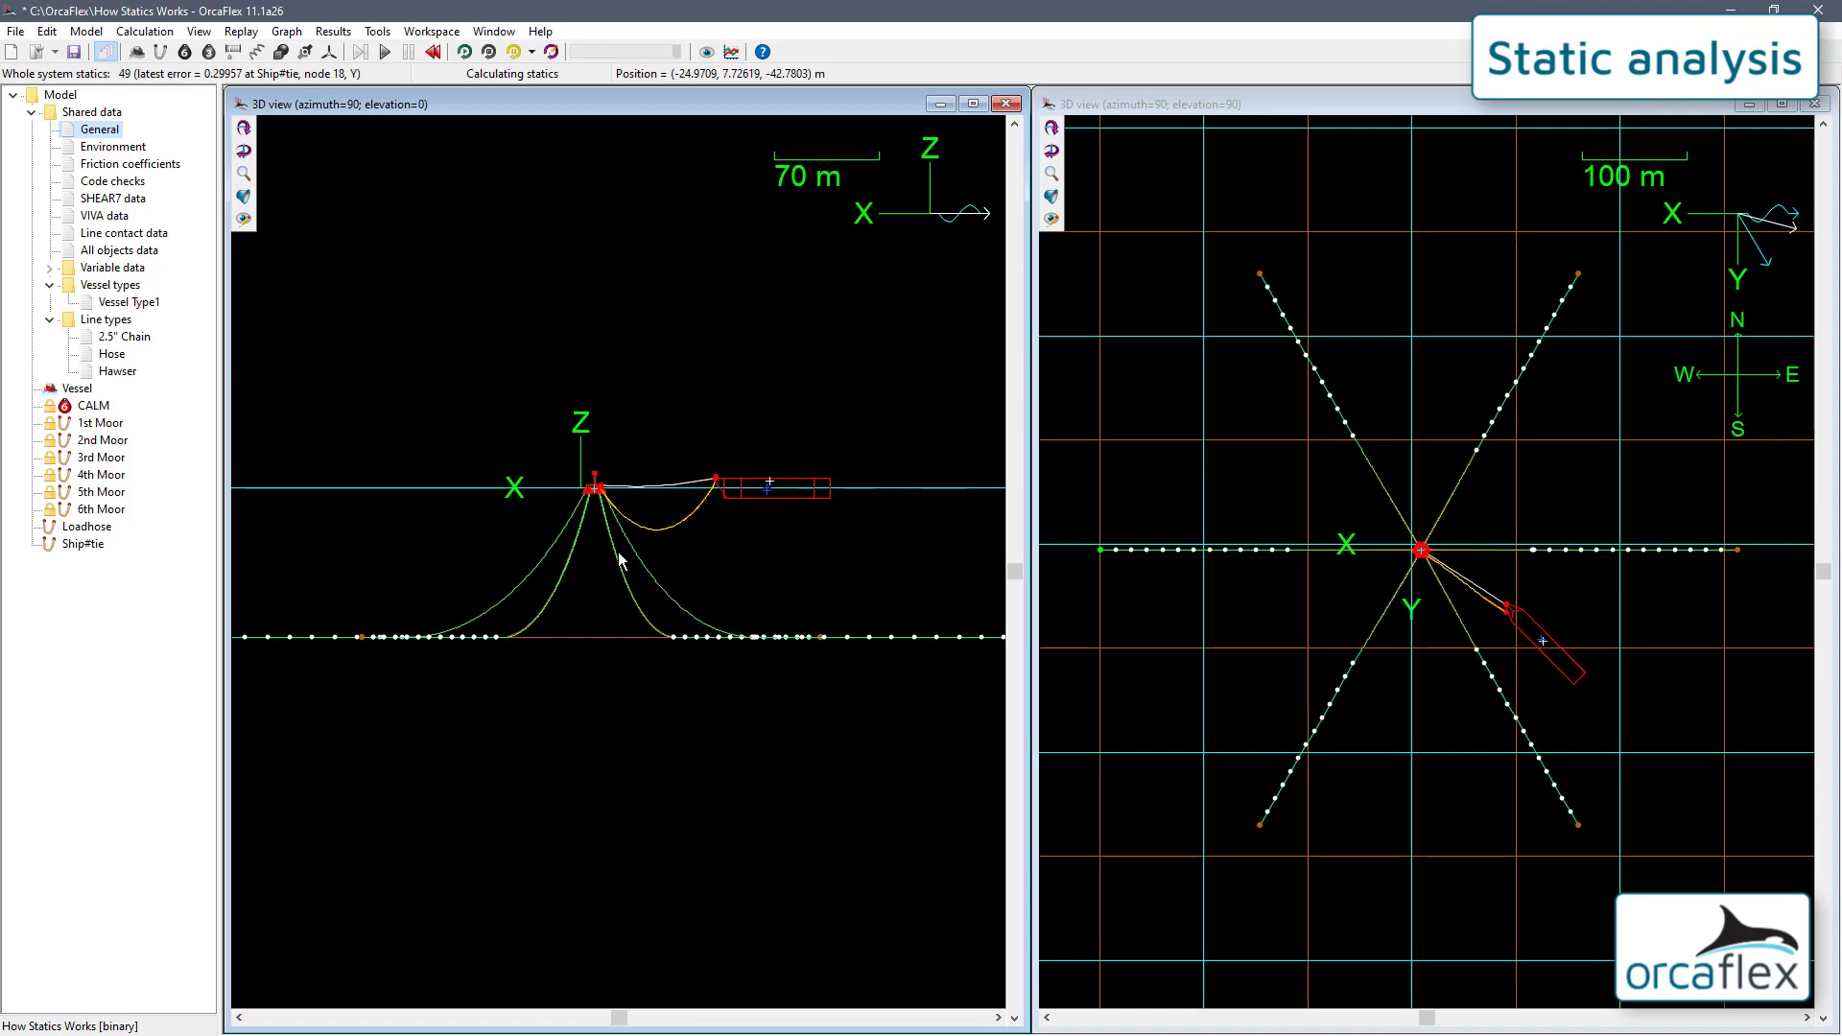
Check the whole system statics damping values during the calculation, and reset the model.
double_click(107, 132)
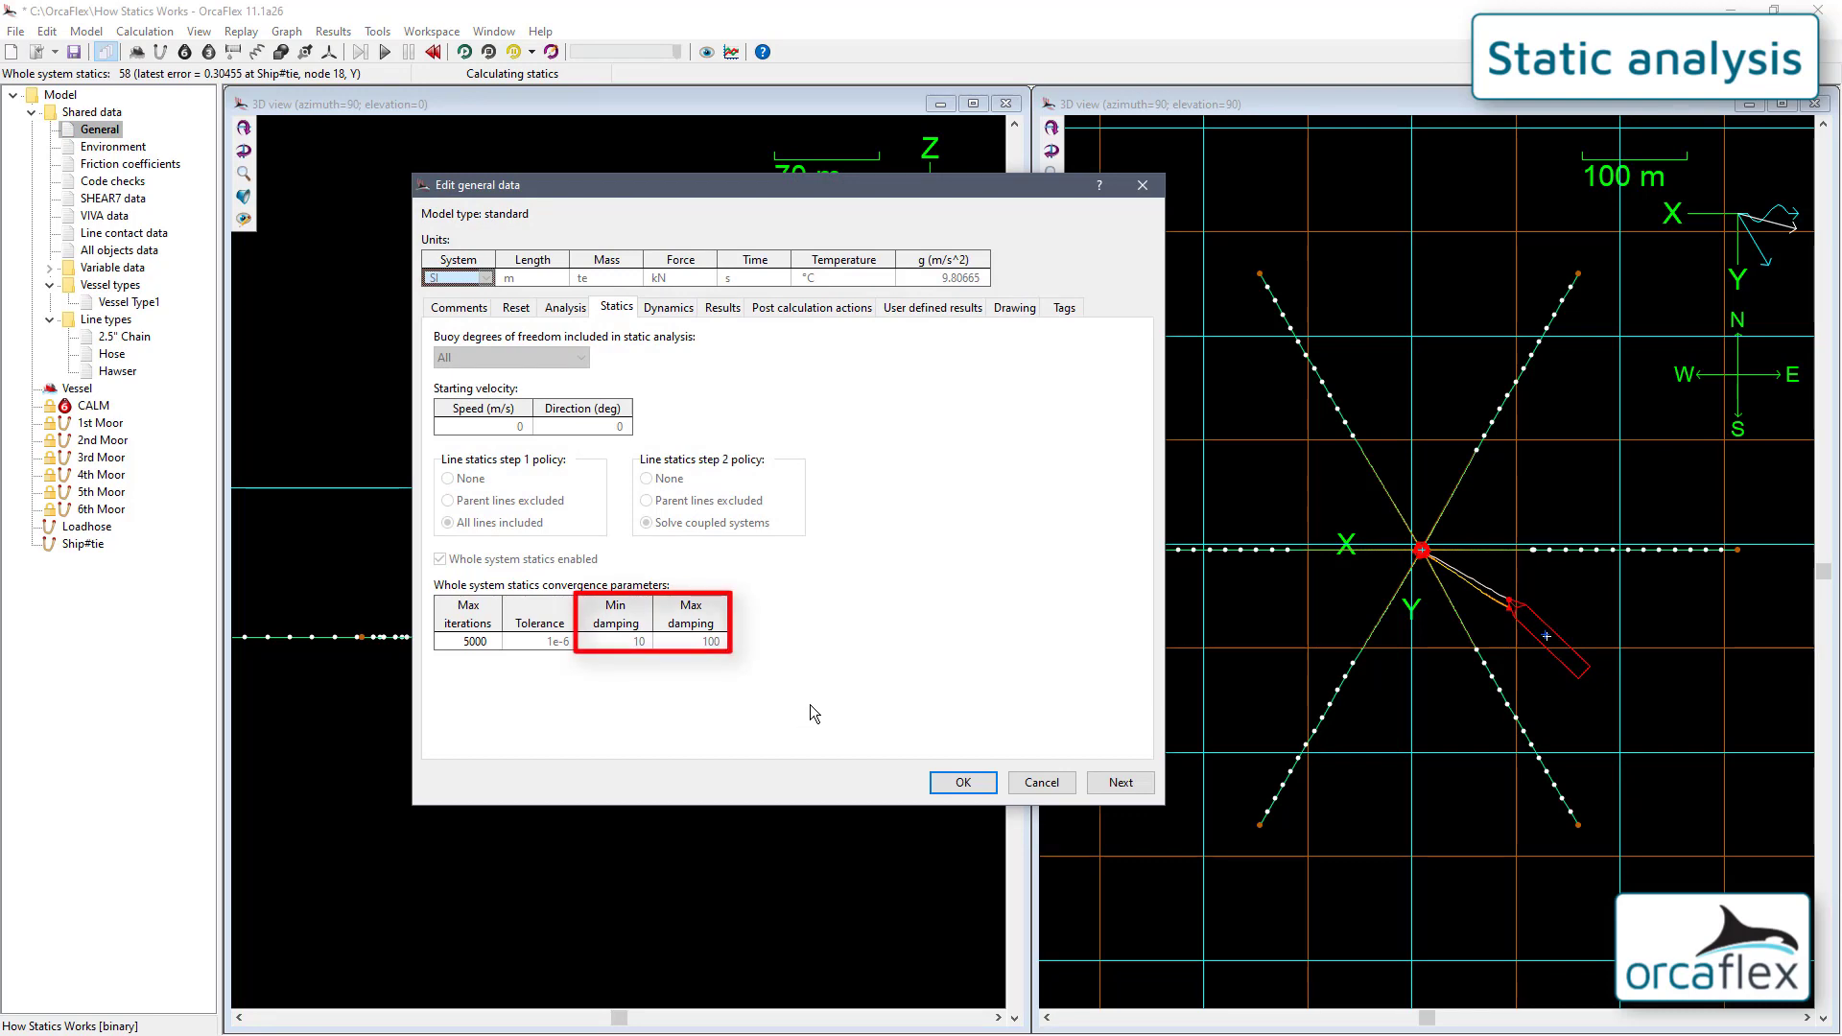
left_click(931, 779)
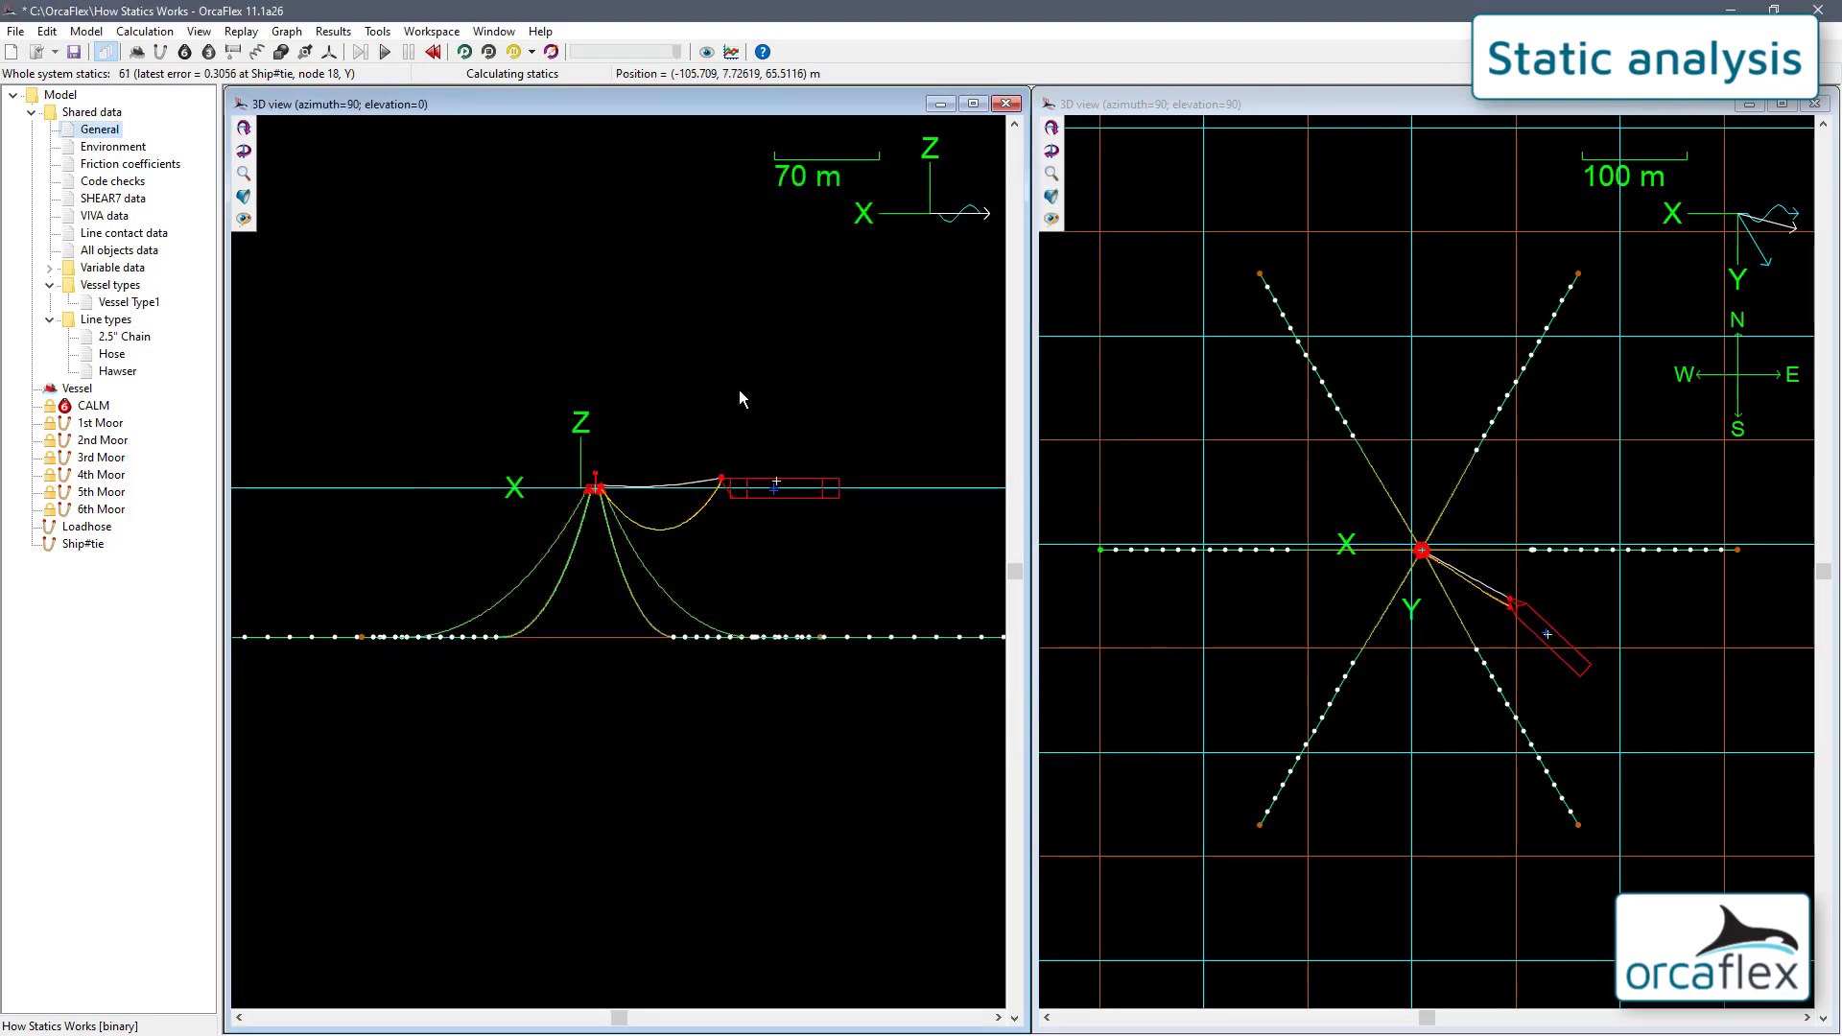
left_click(437, 56)
Restore the whole system statics min and max damping to their defaults of 1 and 10, and calculate statics.
double_click(115, 131)
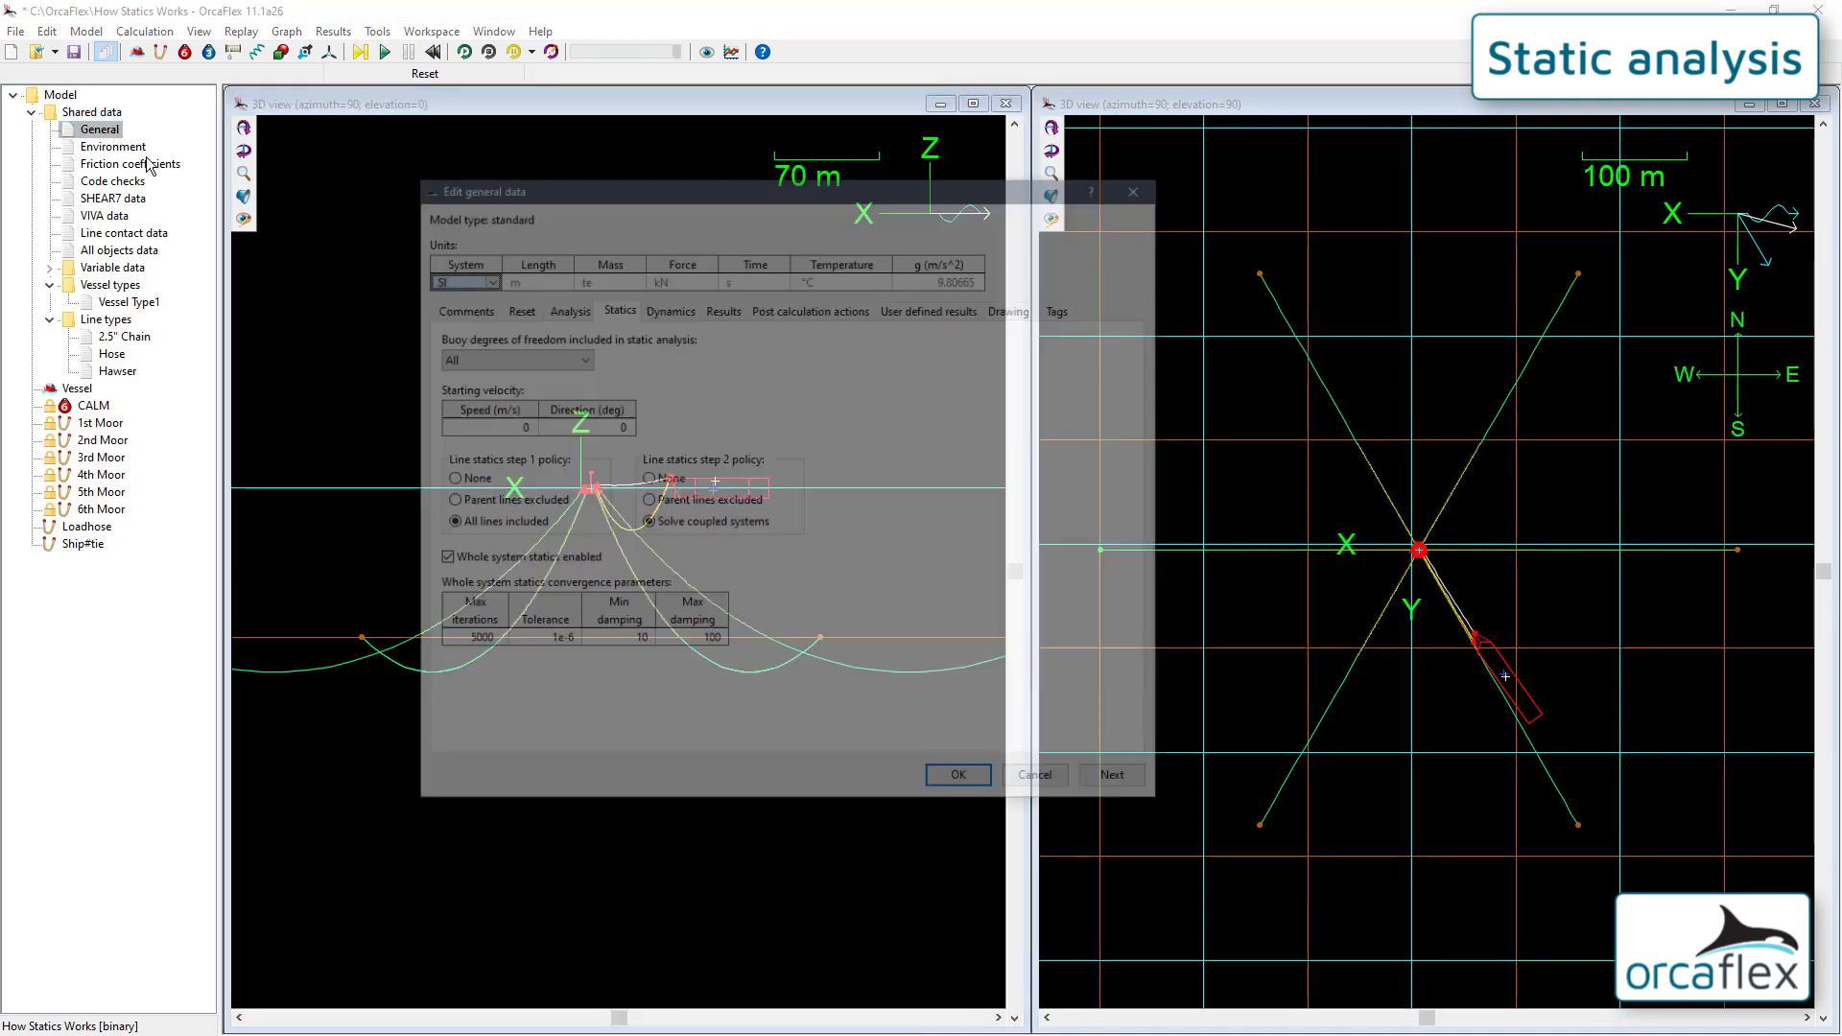
left_click_drag(626, 654, 680, 654)
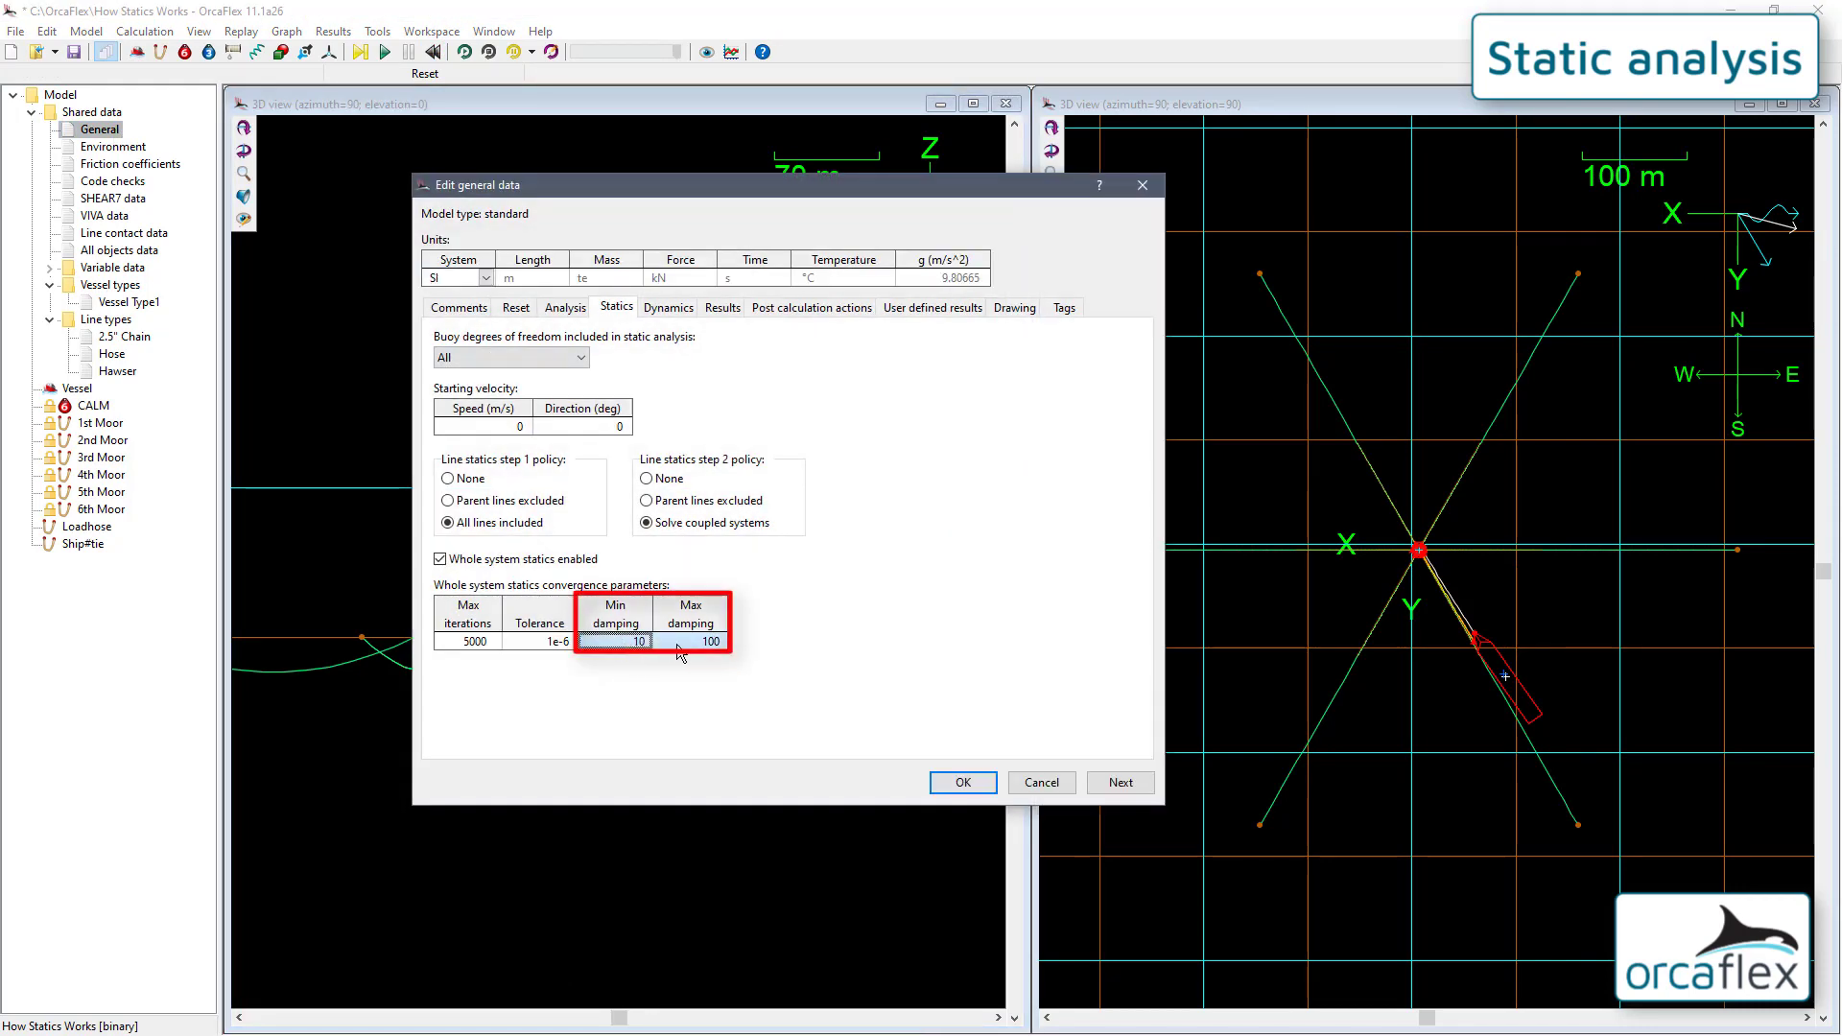
right_click(677, 645)
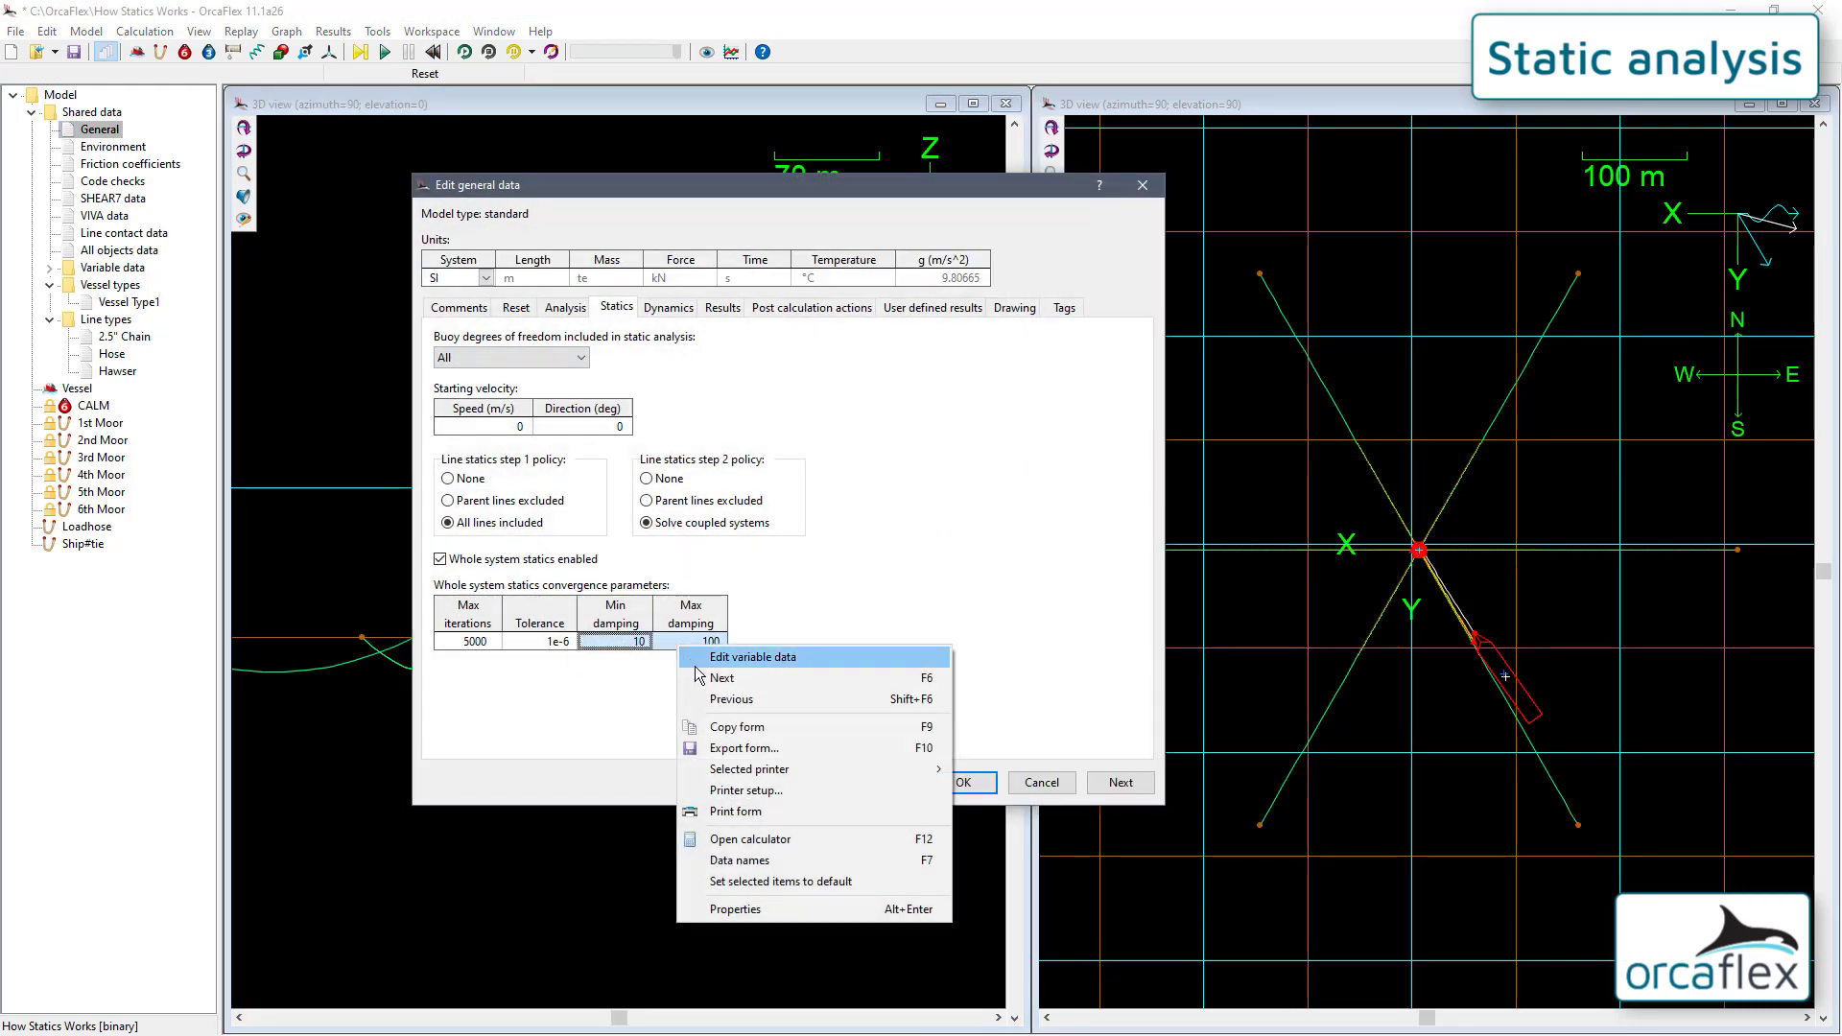
left_click(848, 881)
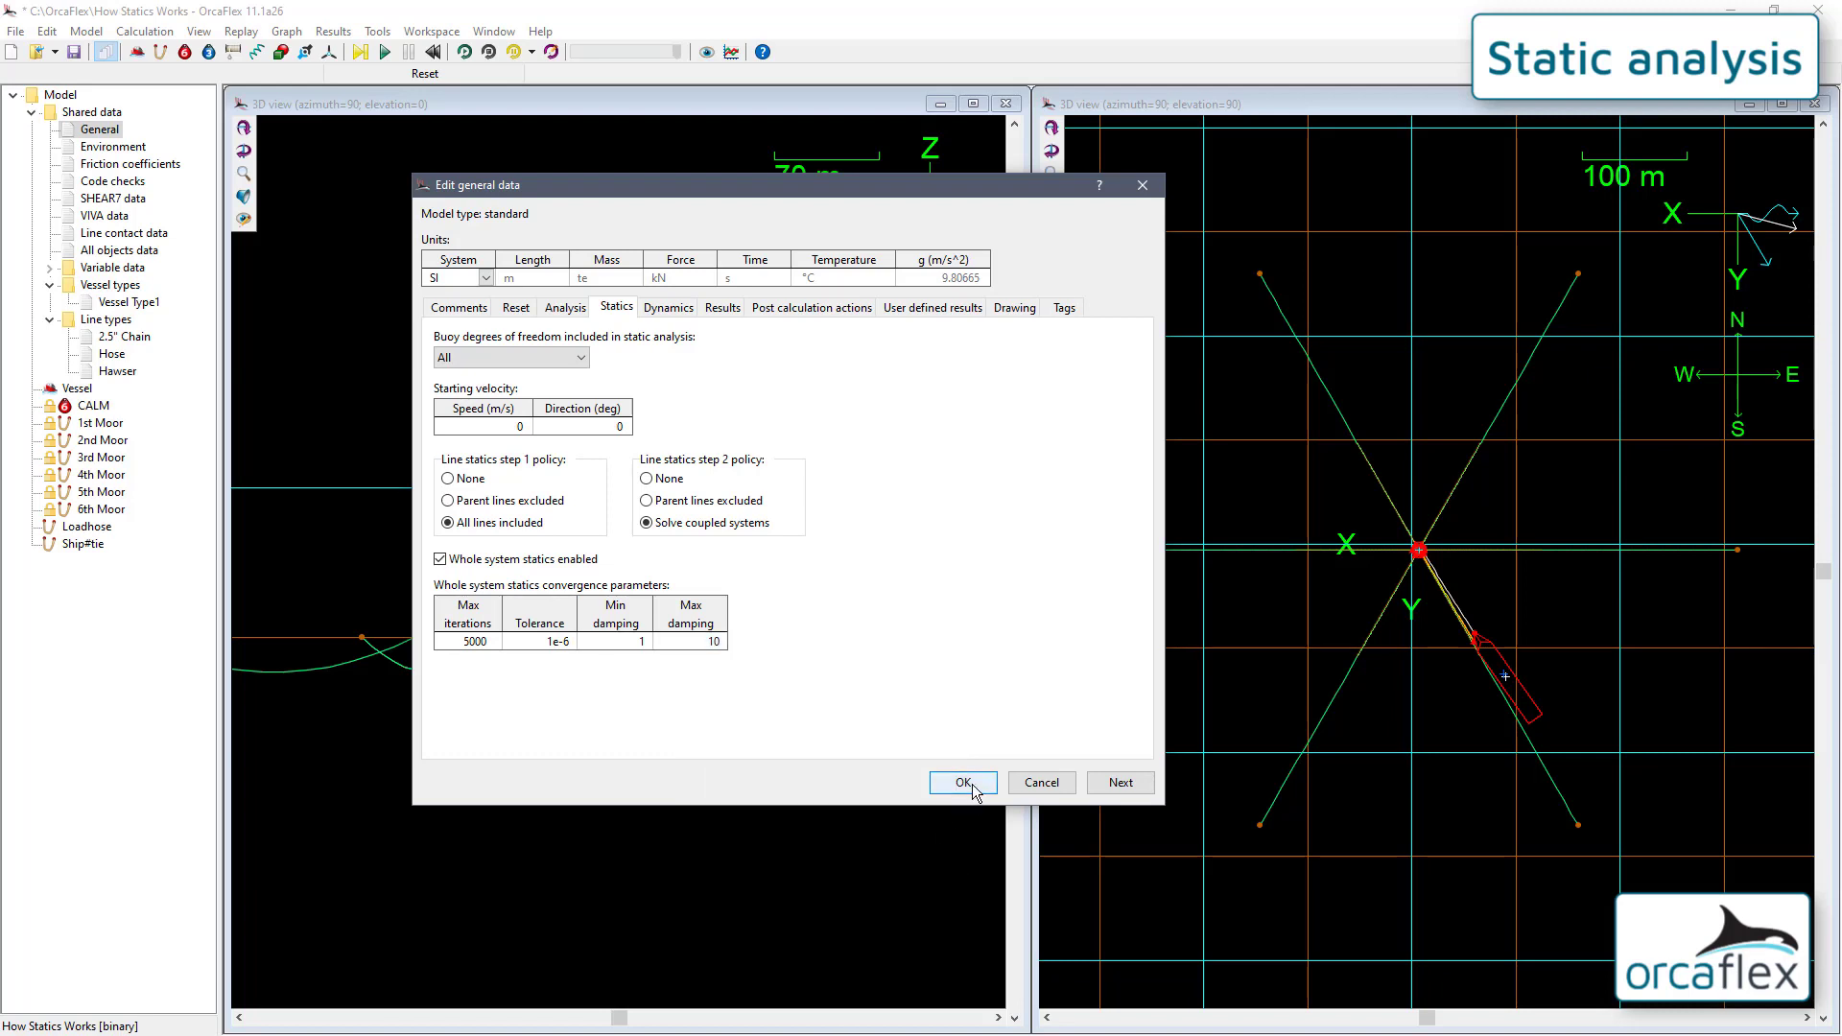
left_click(962, 782)
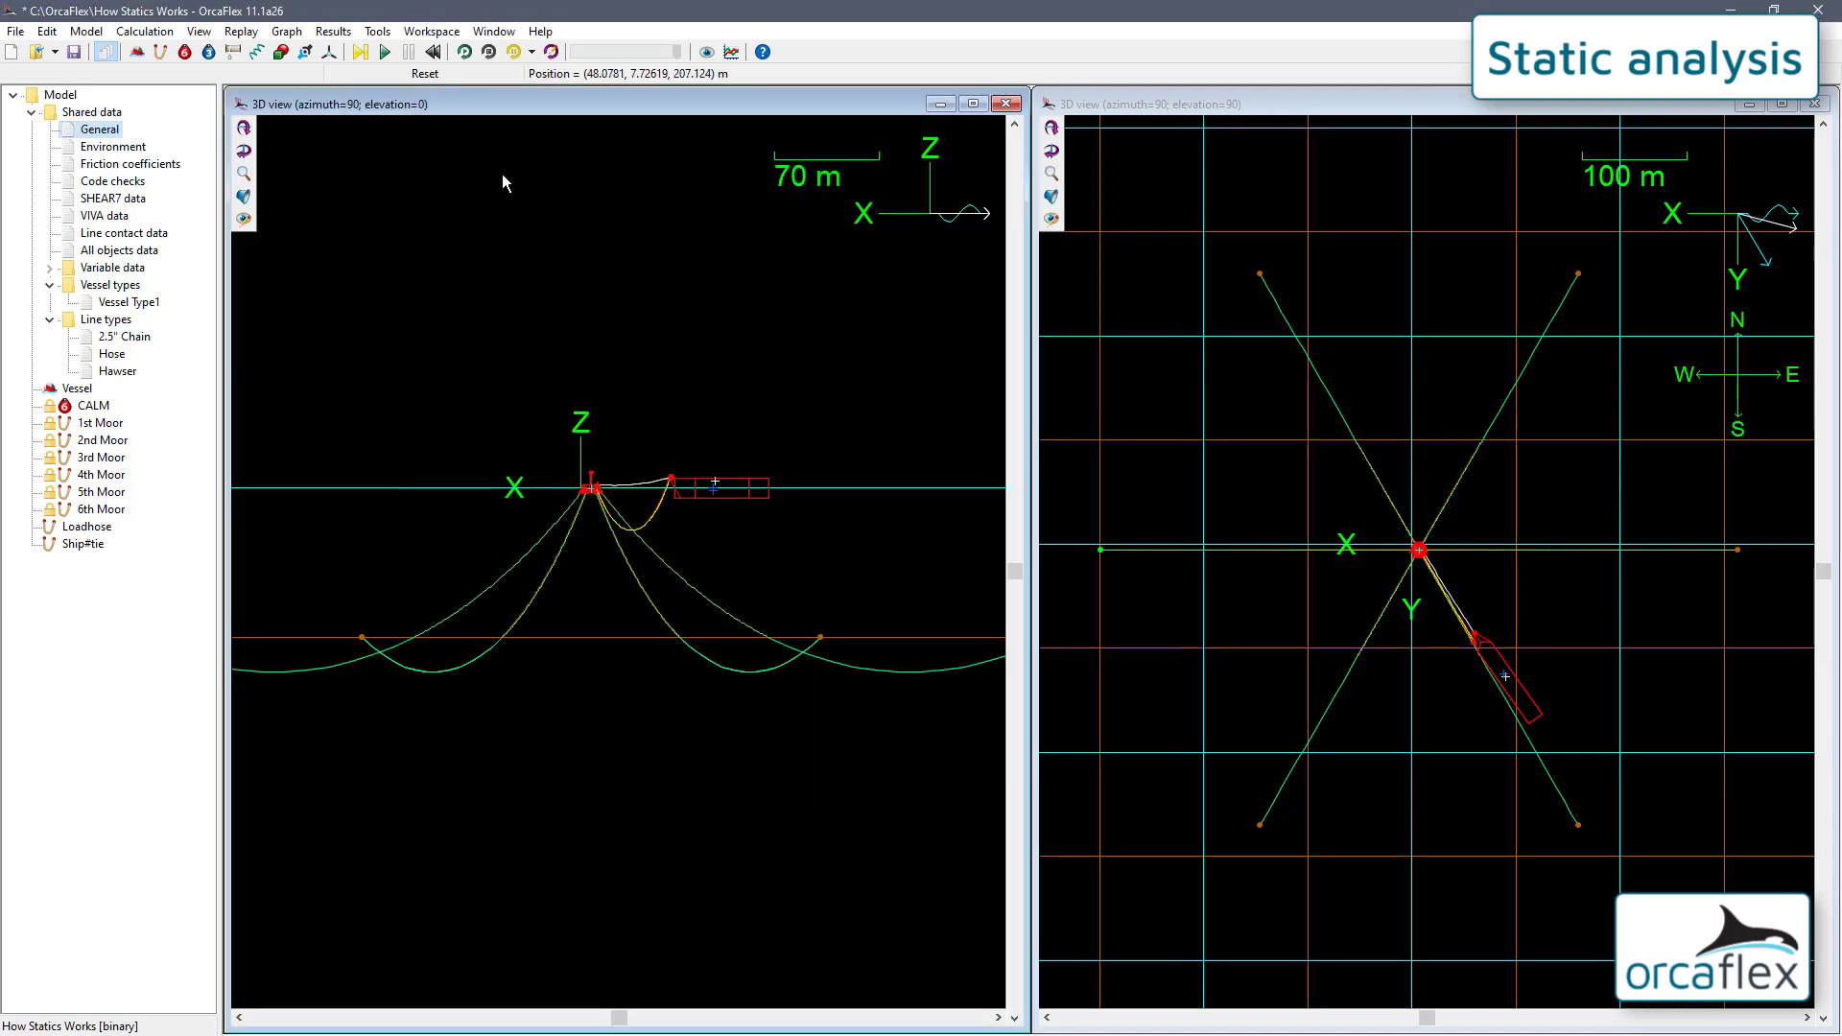
left_click(360, 51)
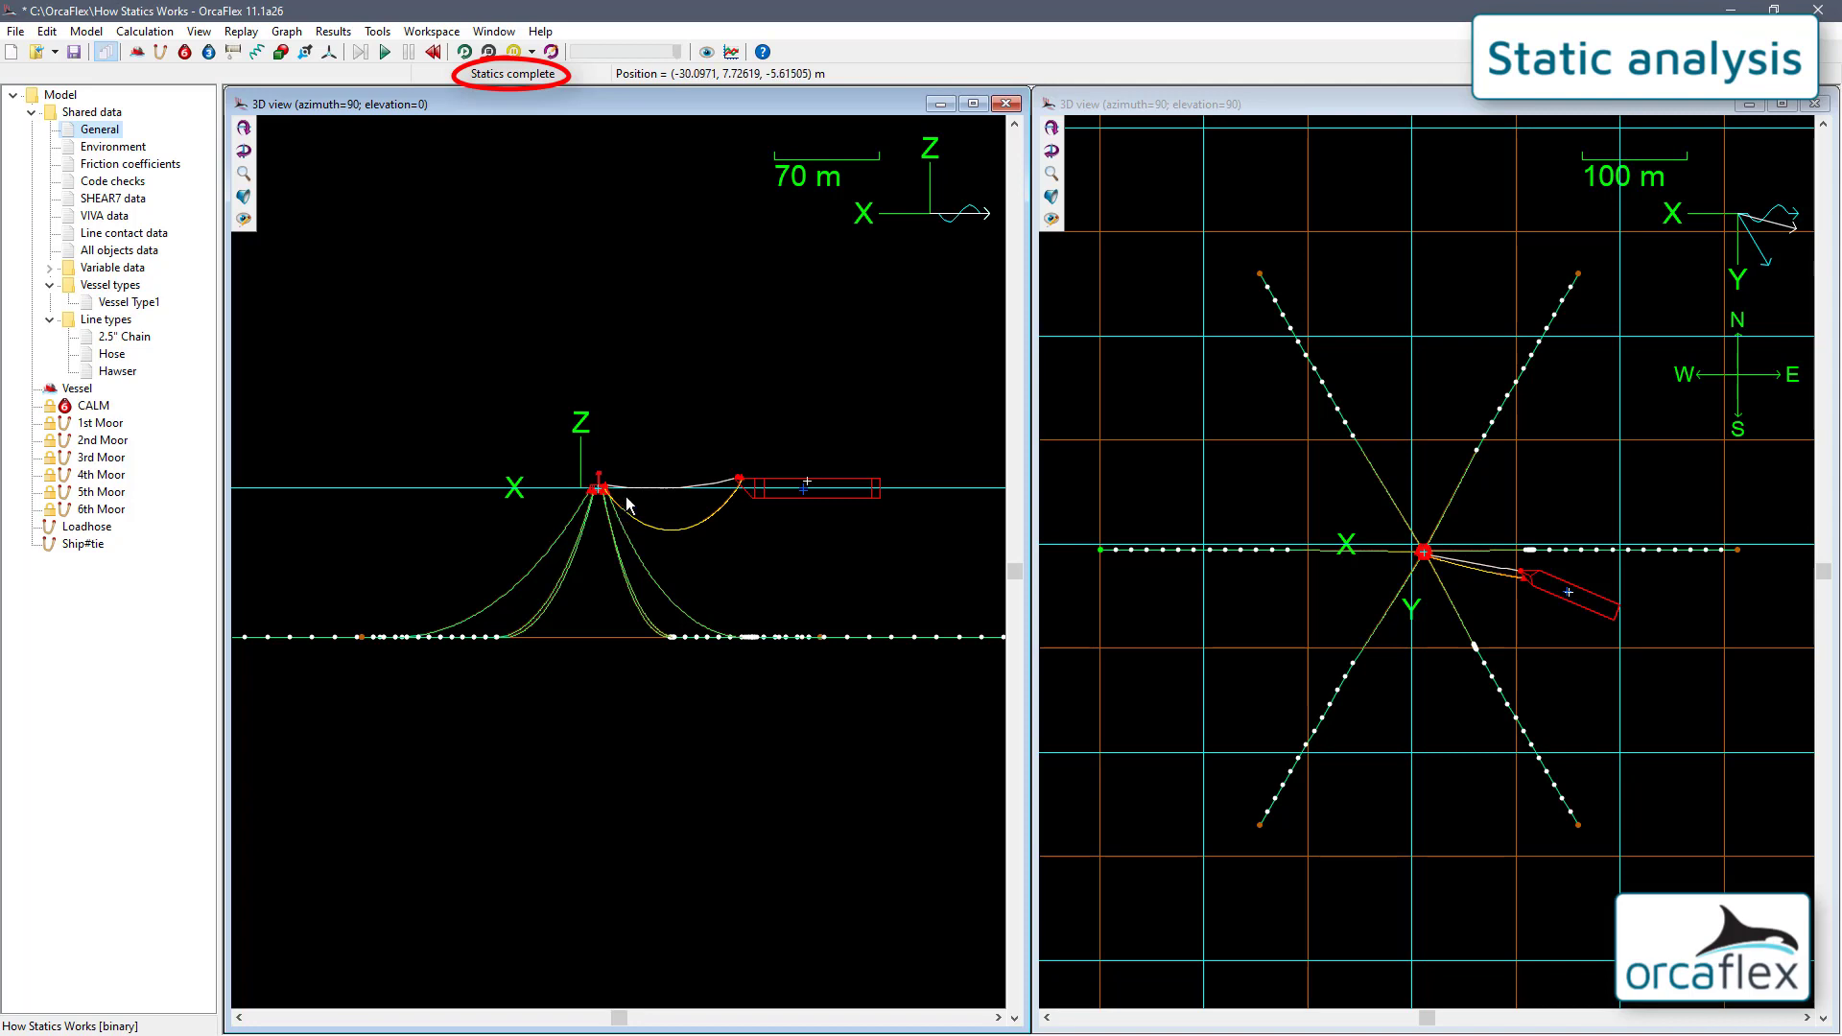
mouse_move(627, 504)
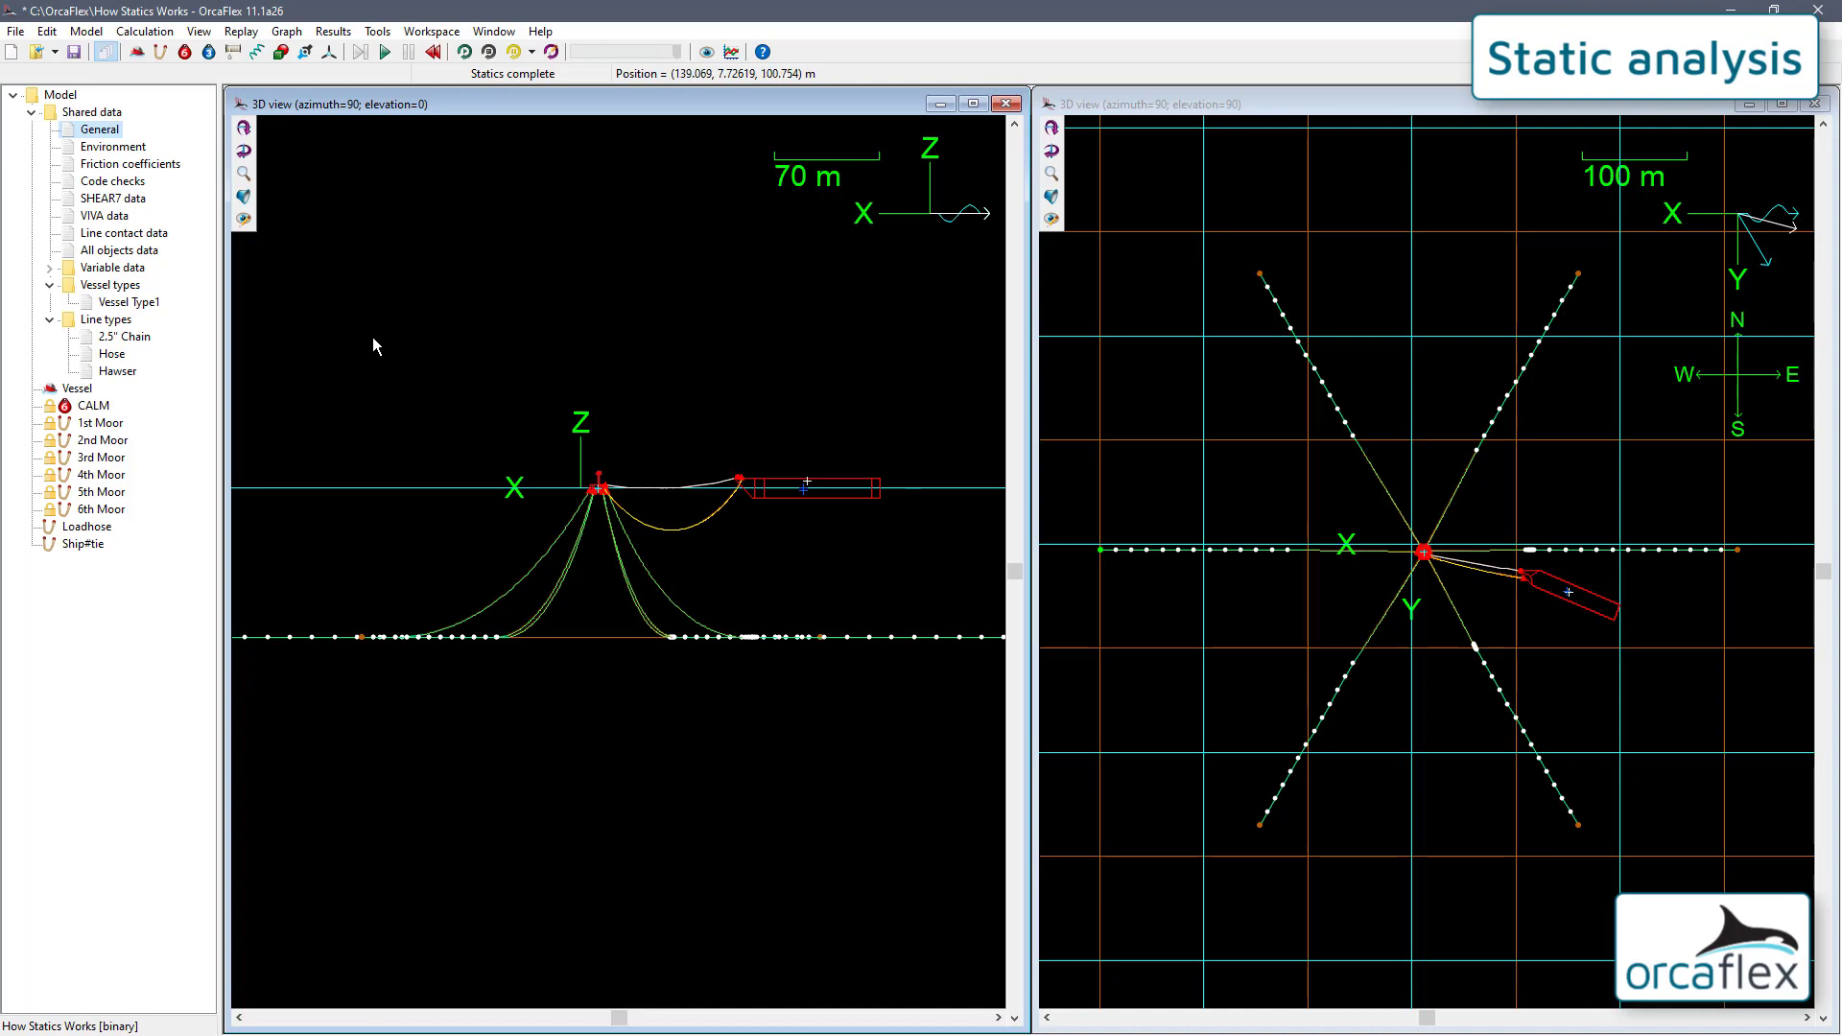
Set the whole system statics max damping to 1 in the general data and start the statics calculation.
double_click(100, 129)
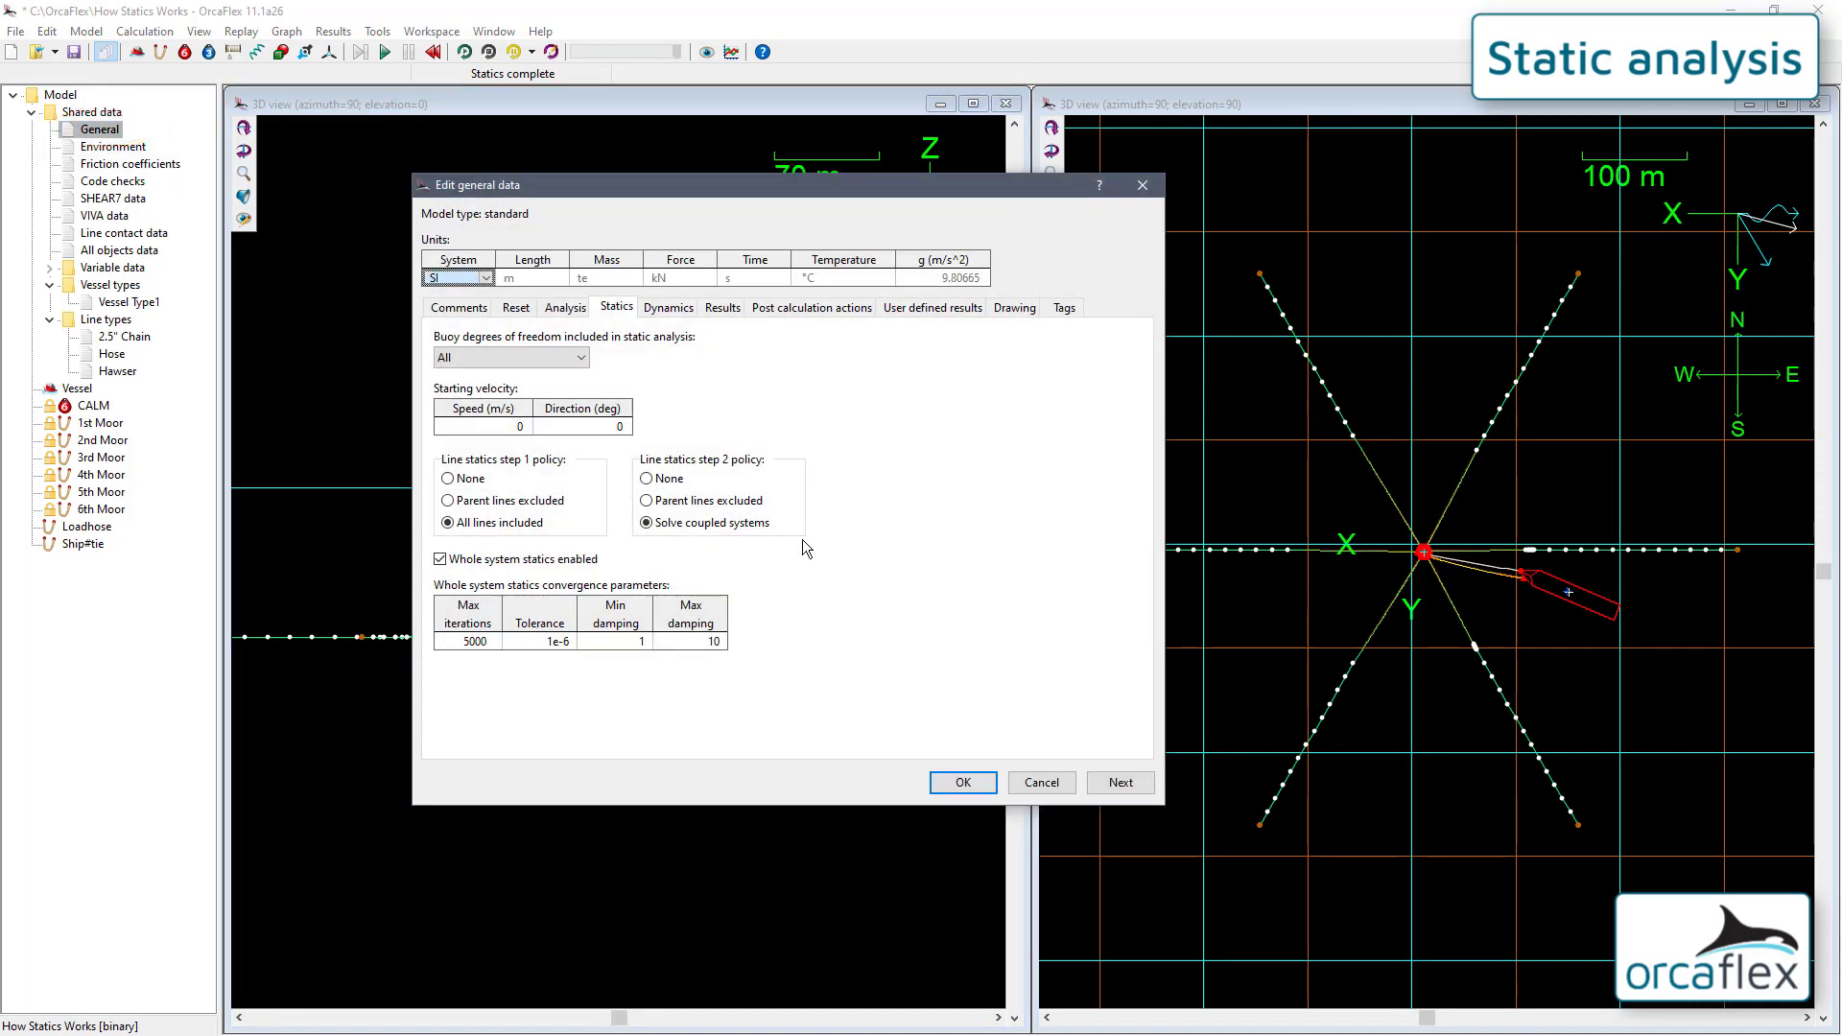
left_click(718, 643)
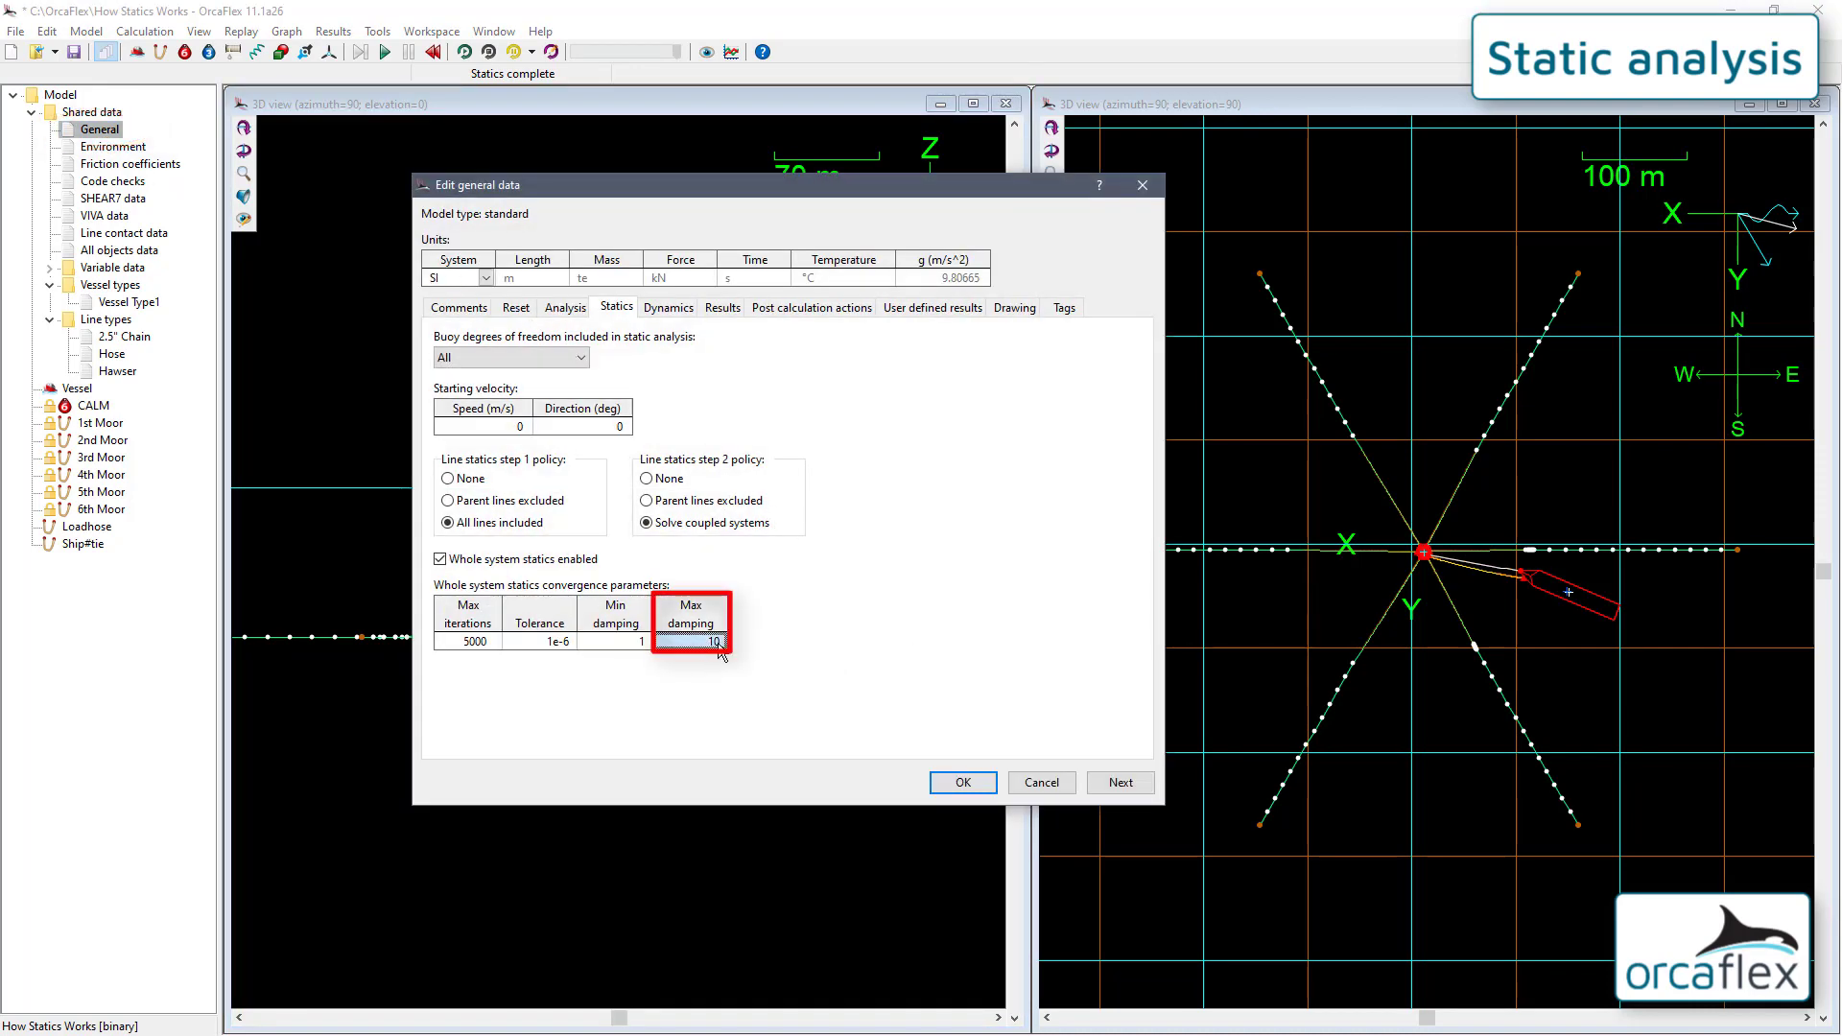
type("1")
key("Return")
key("Return")
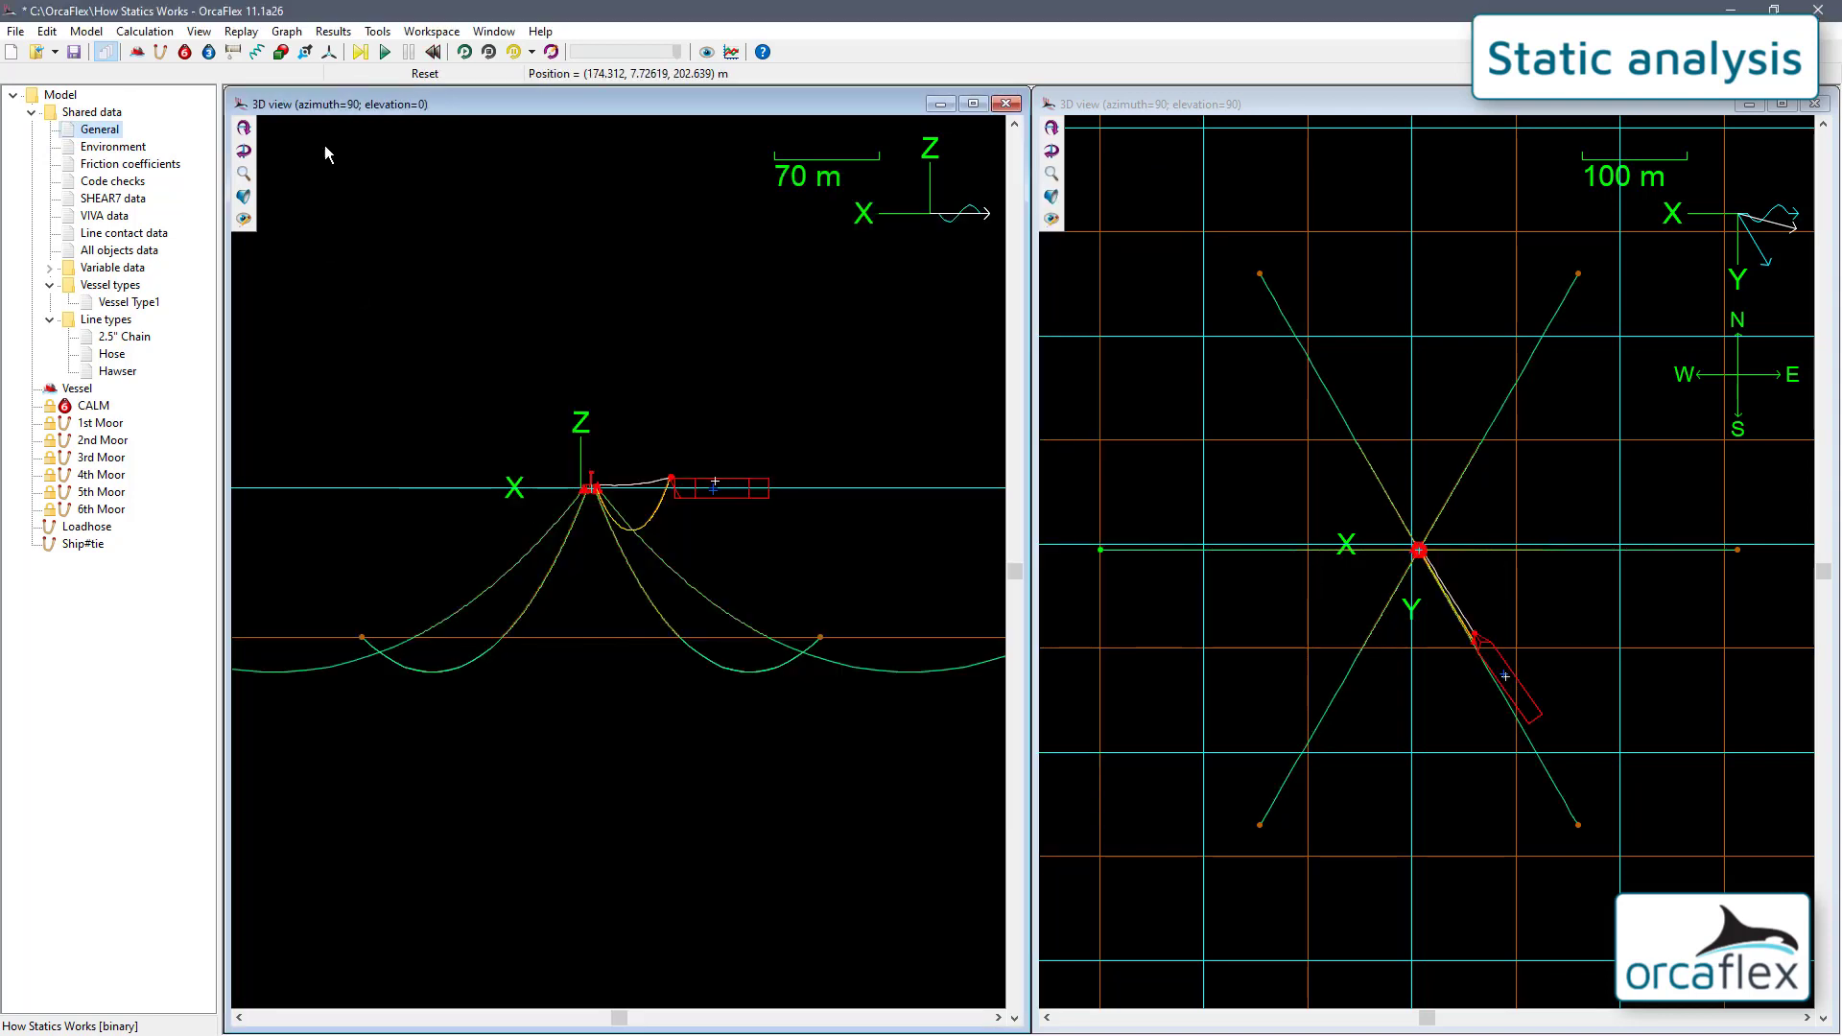
left_click(360, 52)
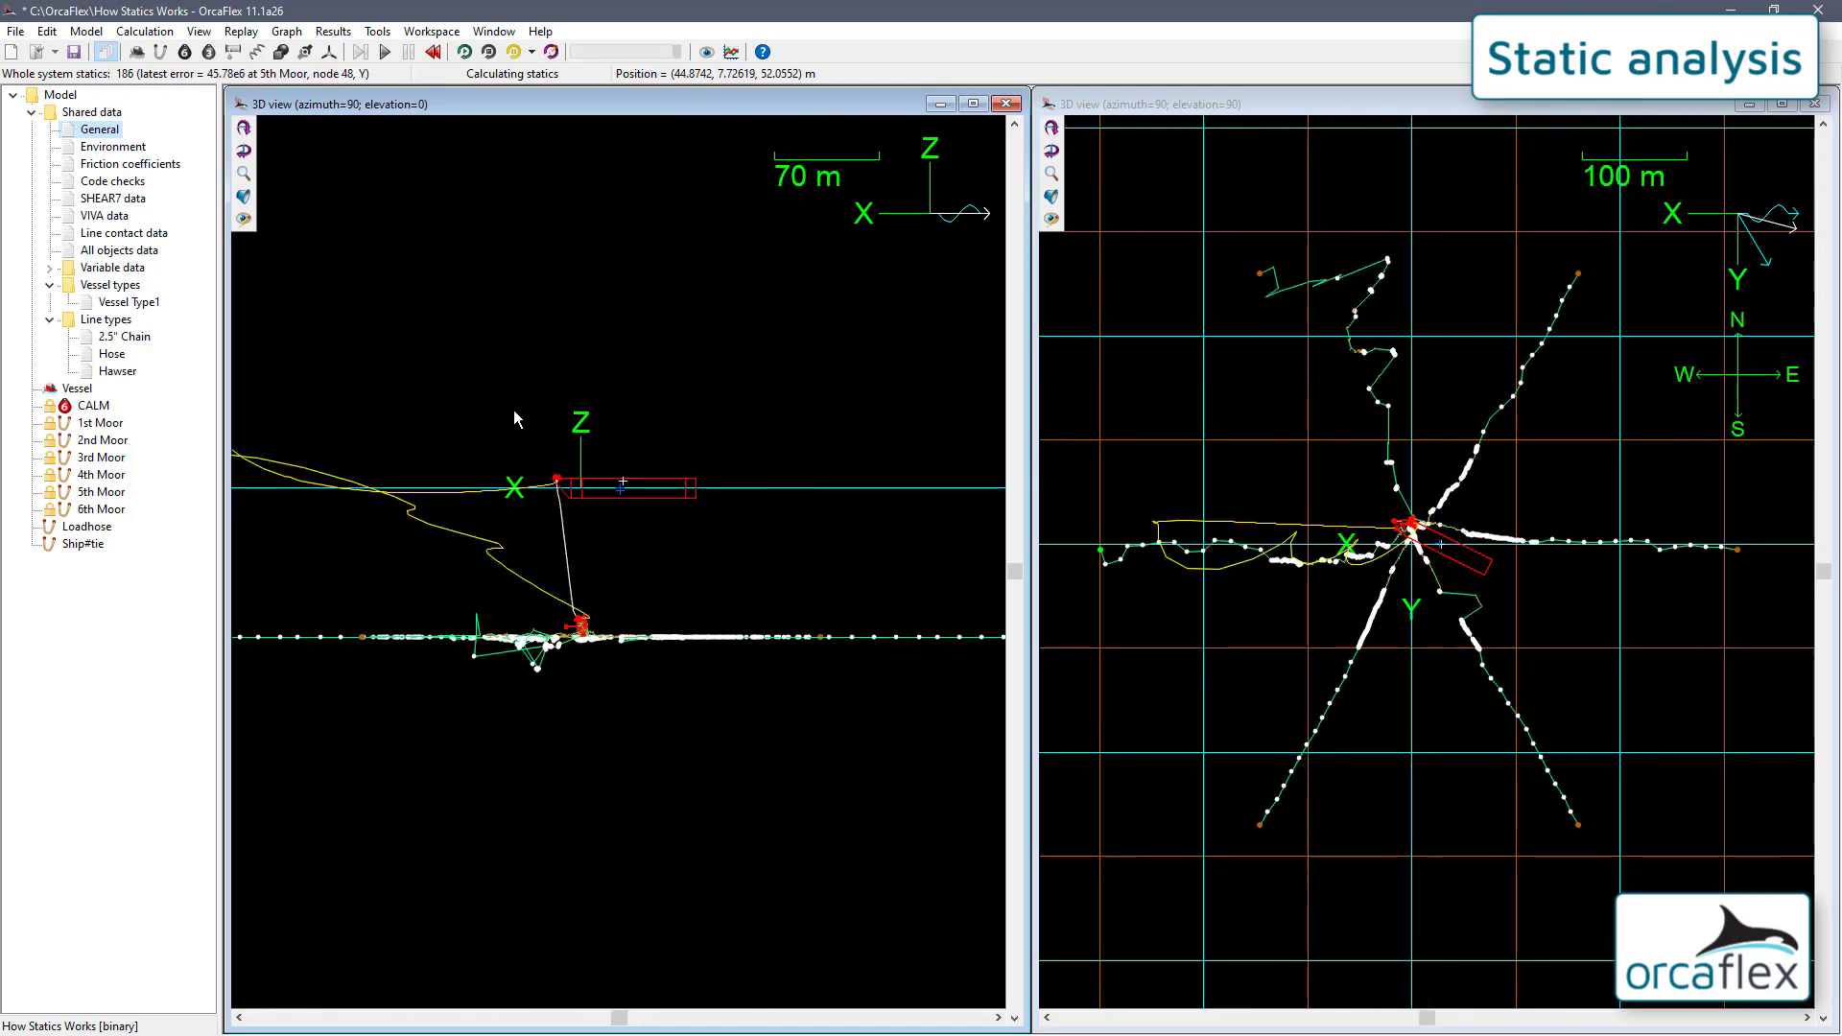
Stop the diverging statics calculation by resetting the model, and set the whole system statics max damping to 10 in the general data.
left_click(433, 53)
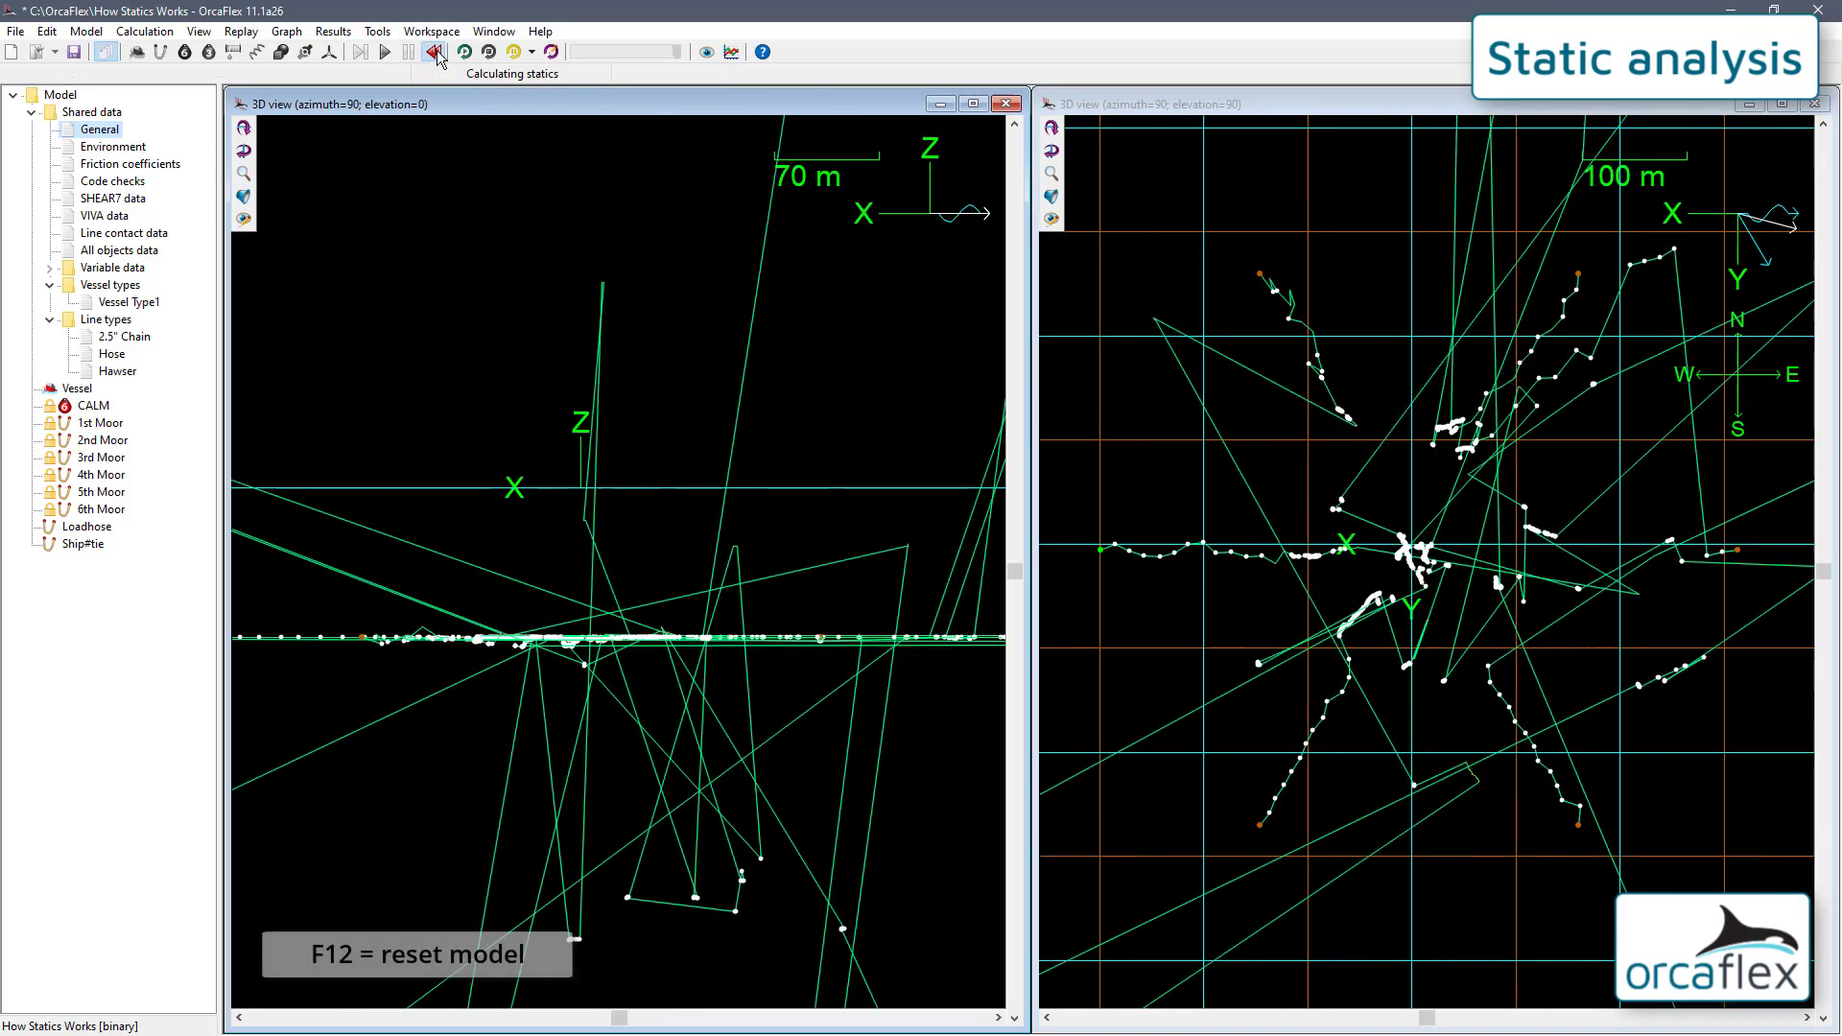
double_click(121, 139)
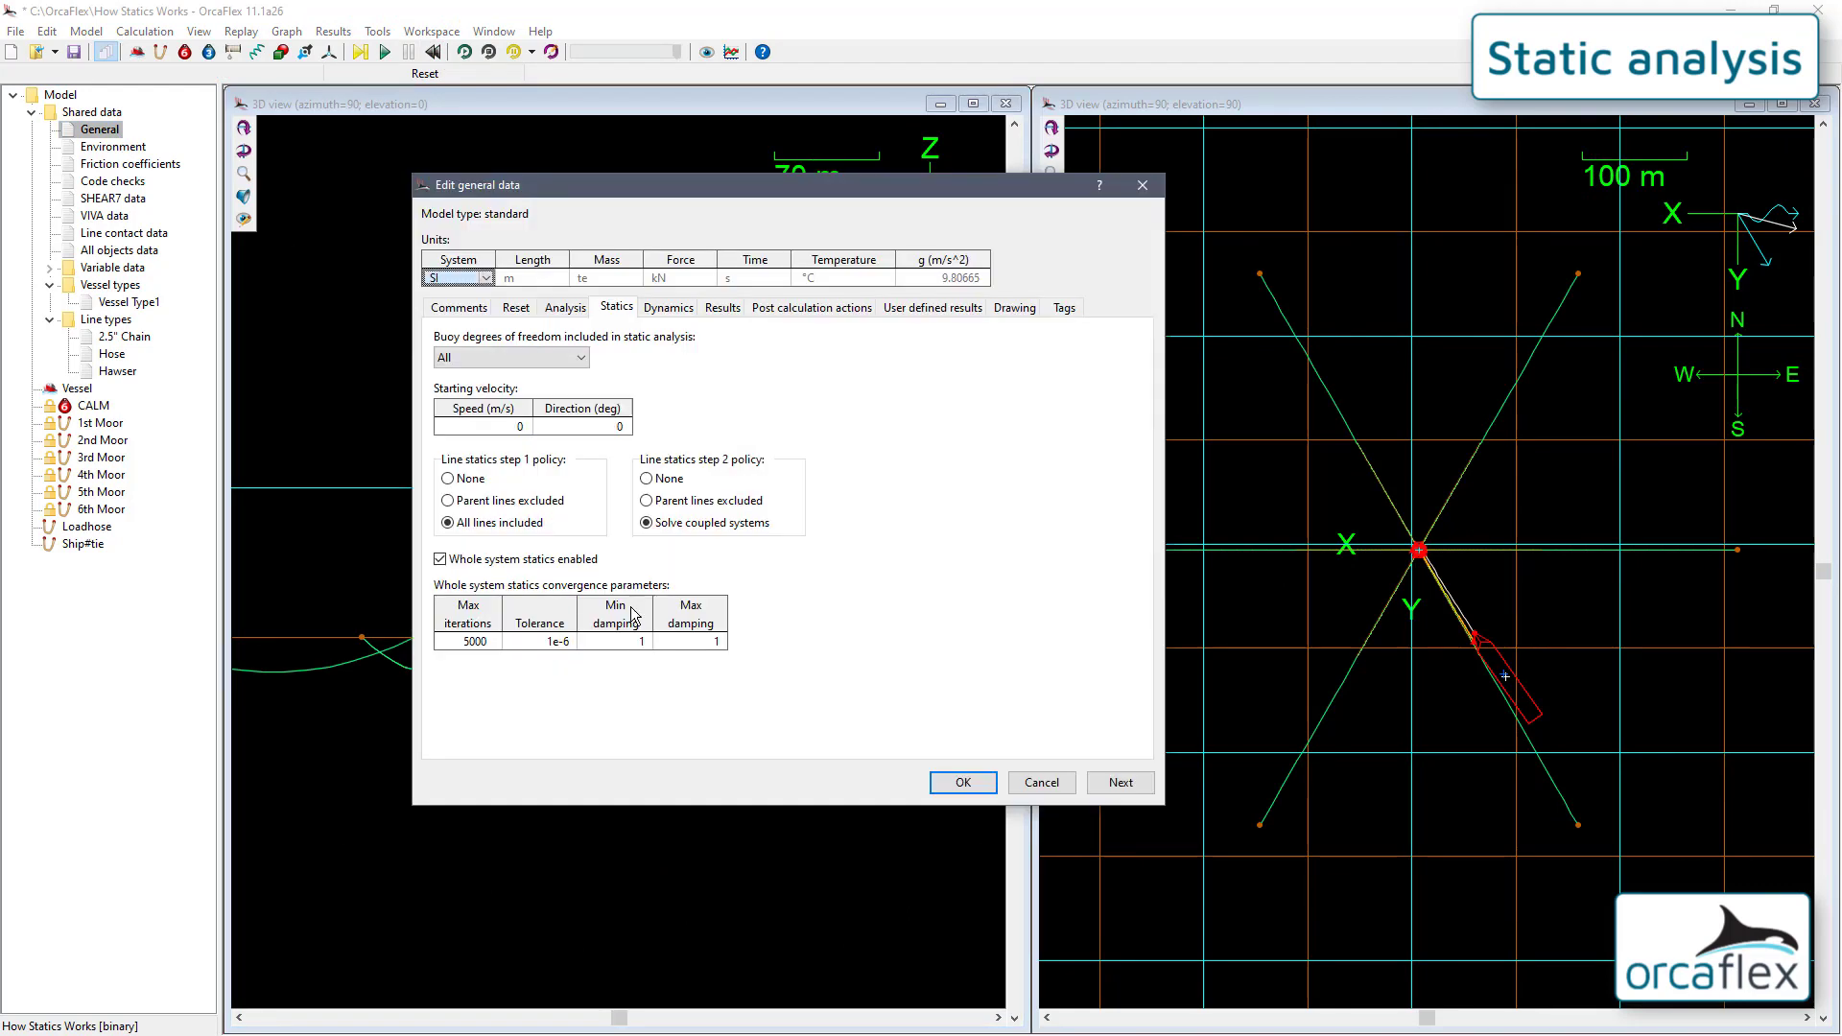
left_click(696, 647)
type("10")
key("Return")
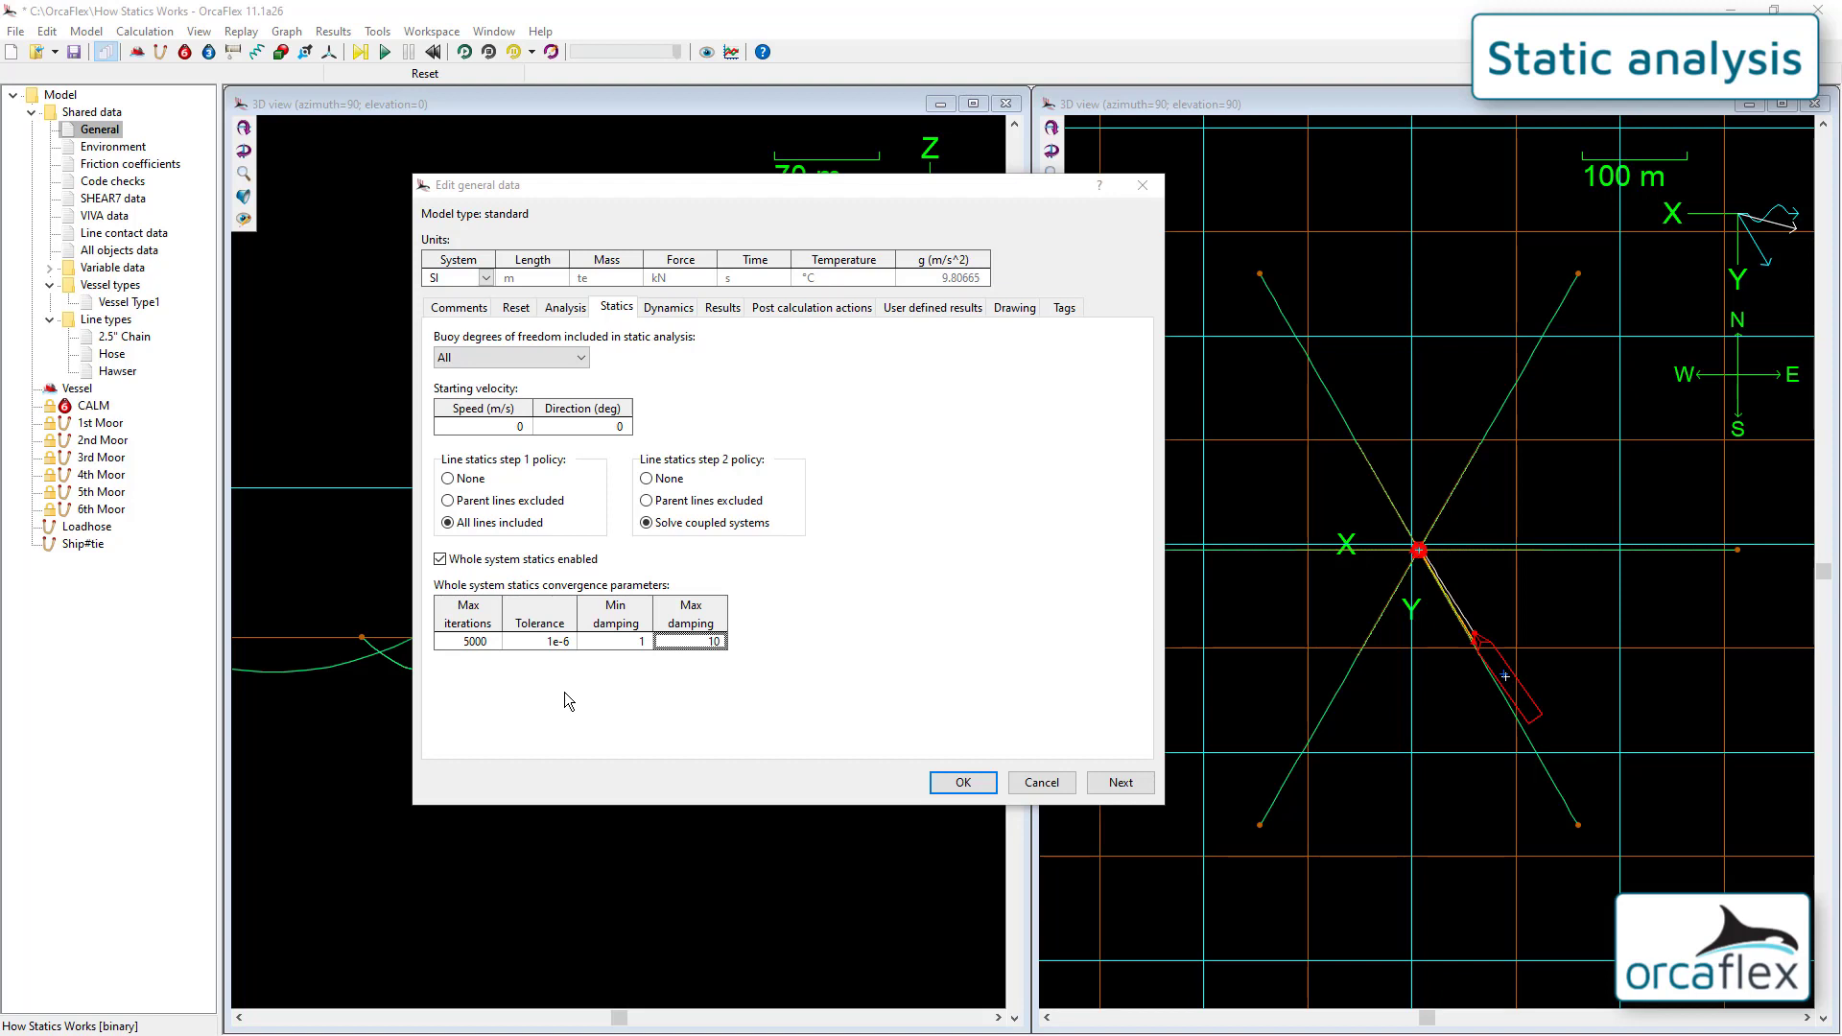
Set the whole system statics tolerance to 0.1 and accept the general data.
double_click(556, 644)
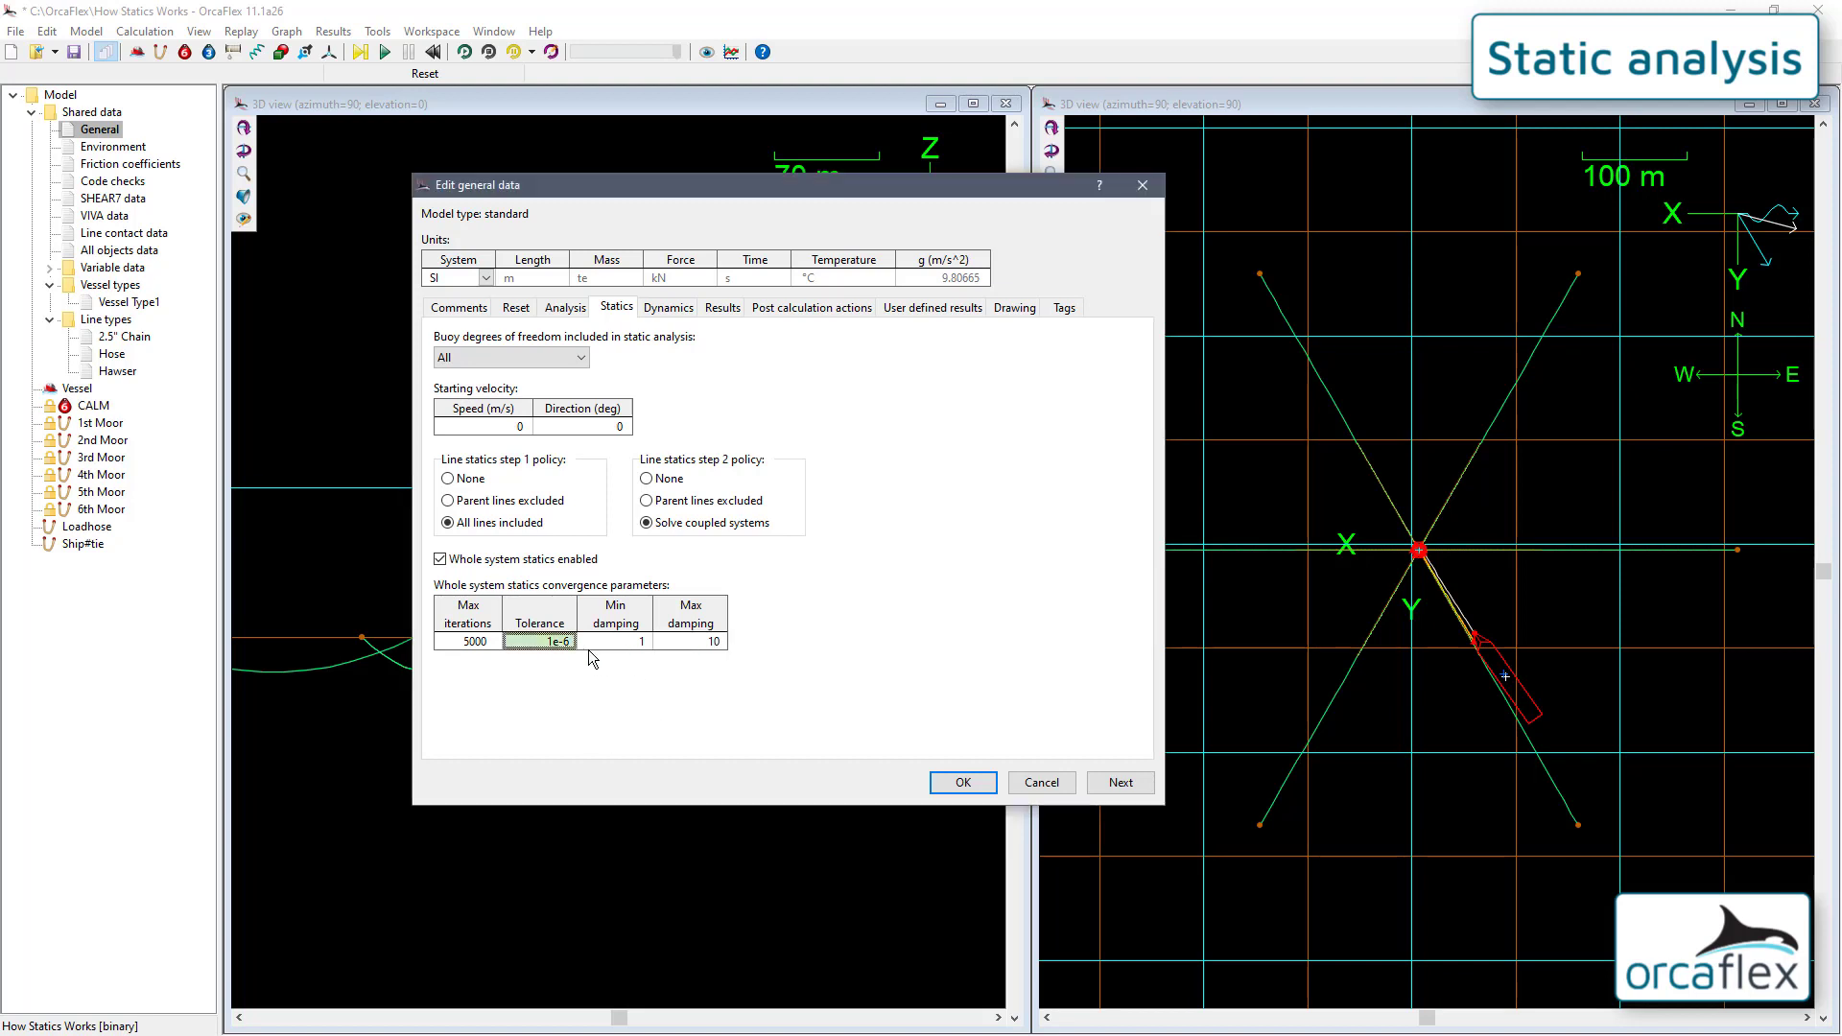
type("0.1")
key("Return")
left_click(959, 779)
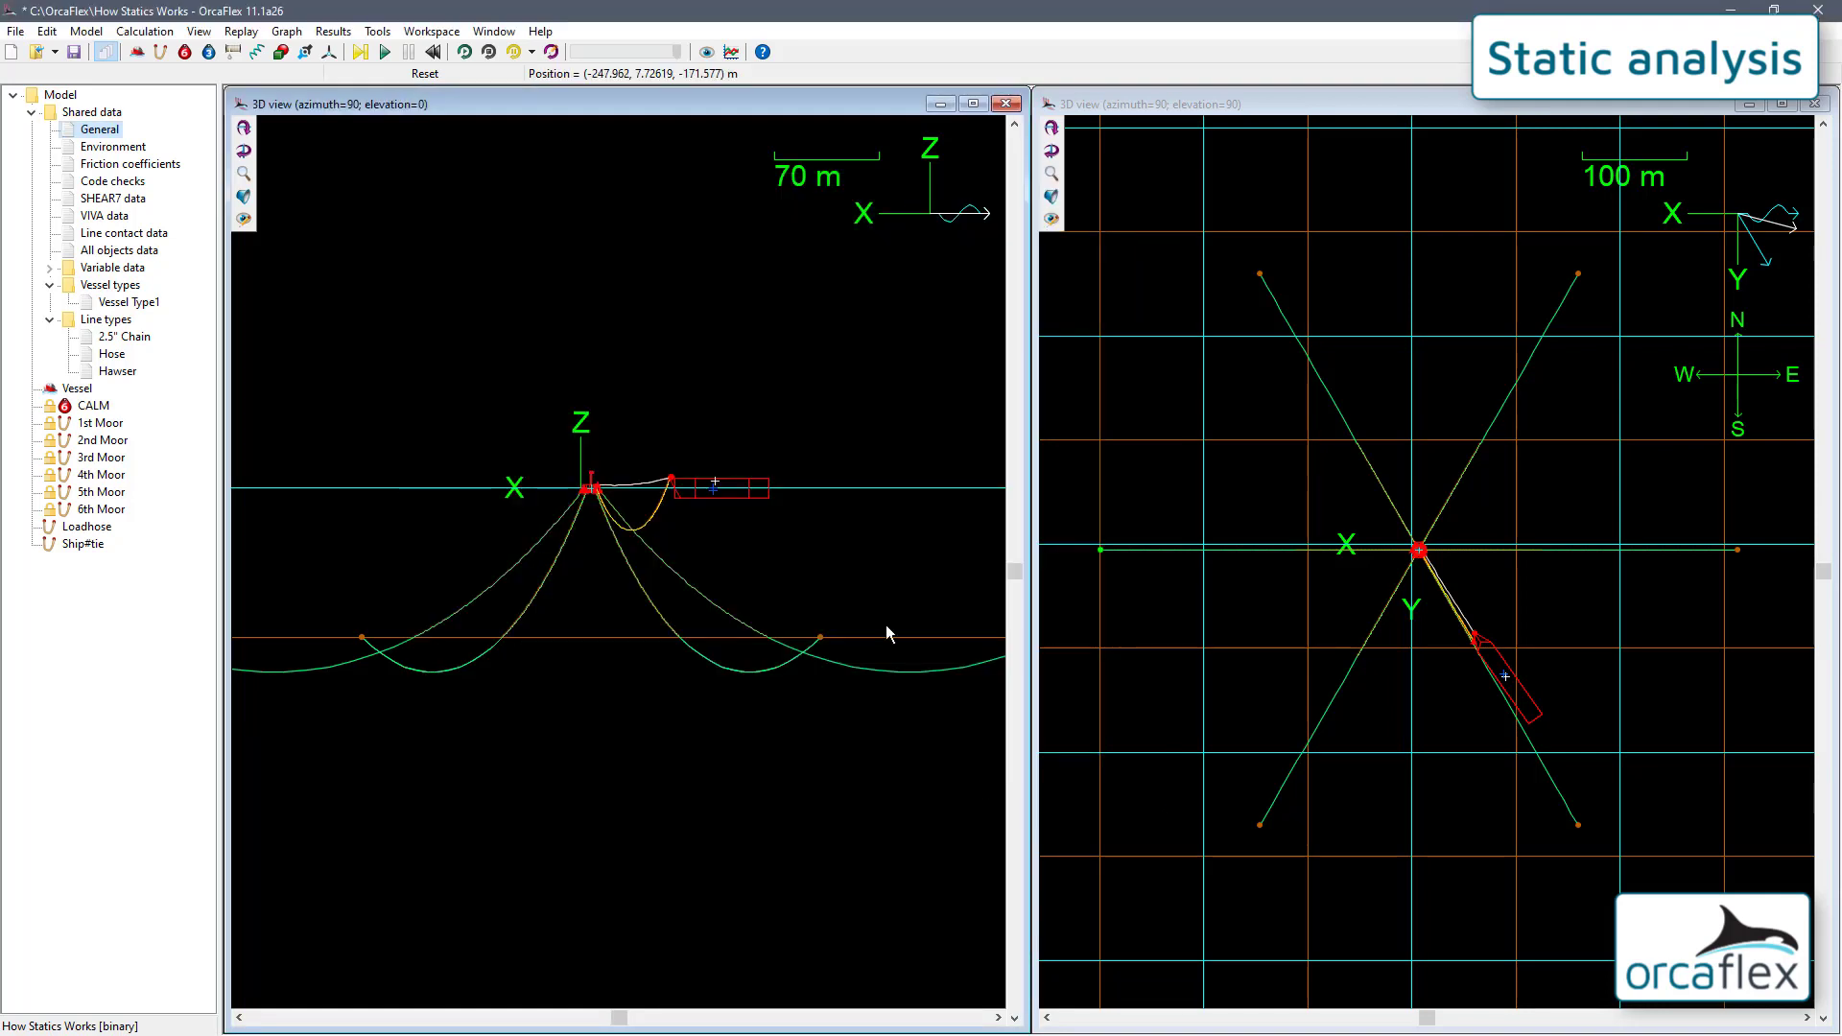
Close the side elevation view and calculate statics while viewing the vessel and CALM buoy in plan.
left_click(1006, 103)
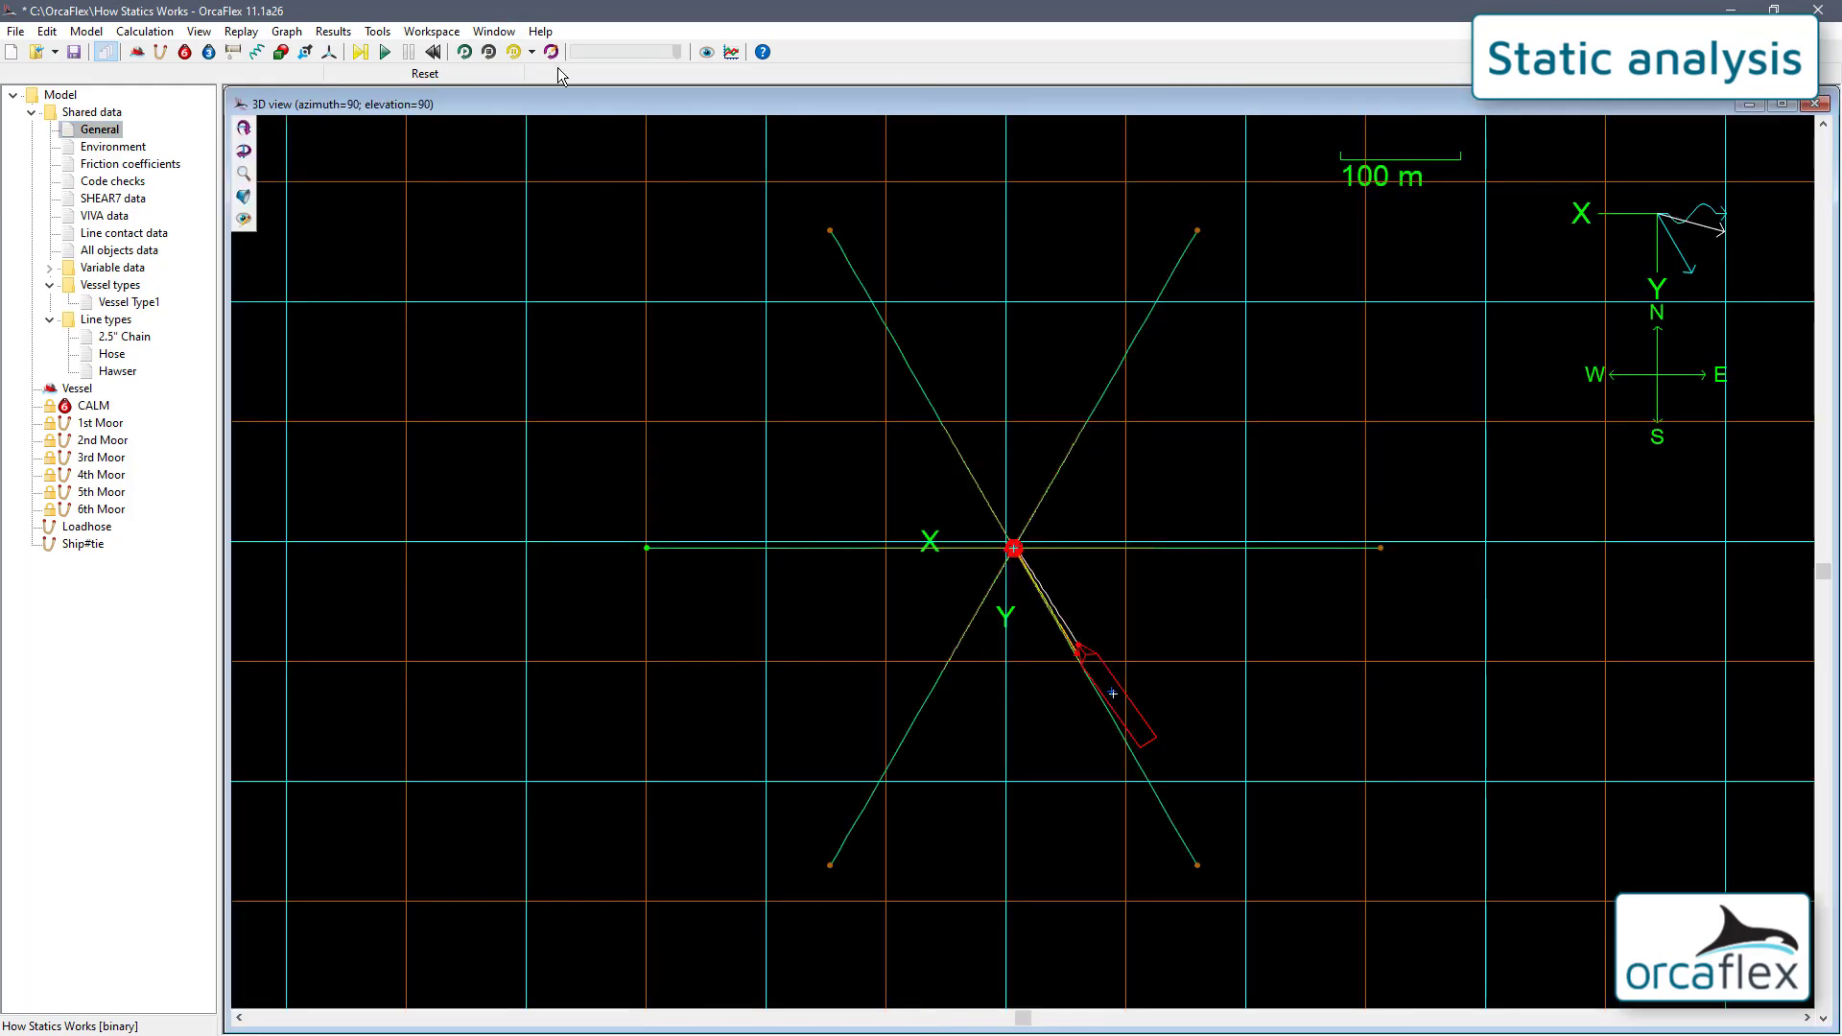
key("ctrl+t")
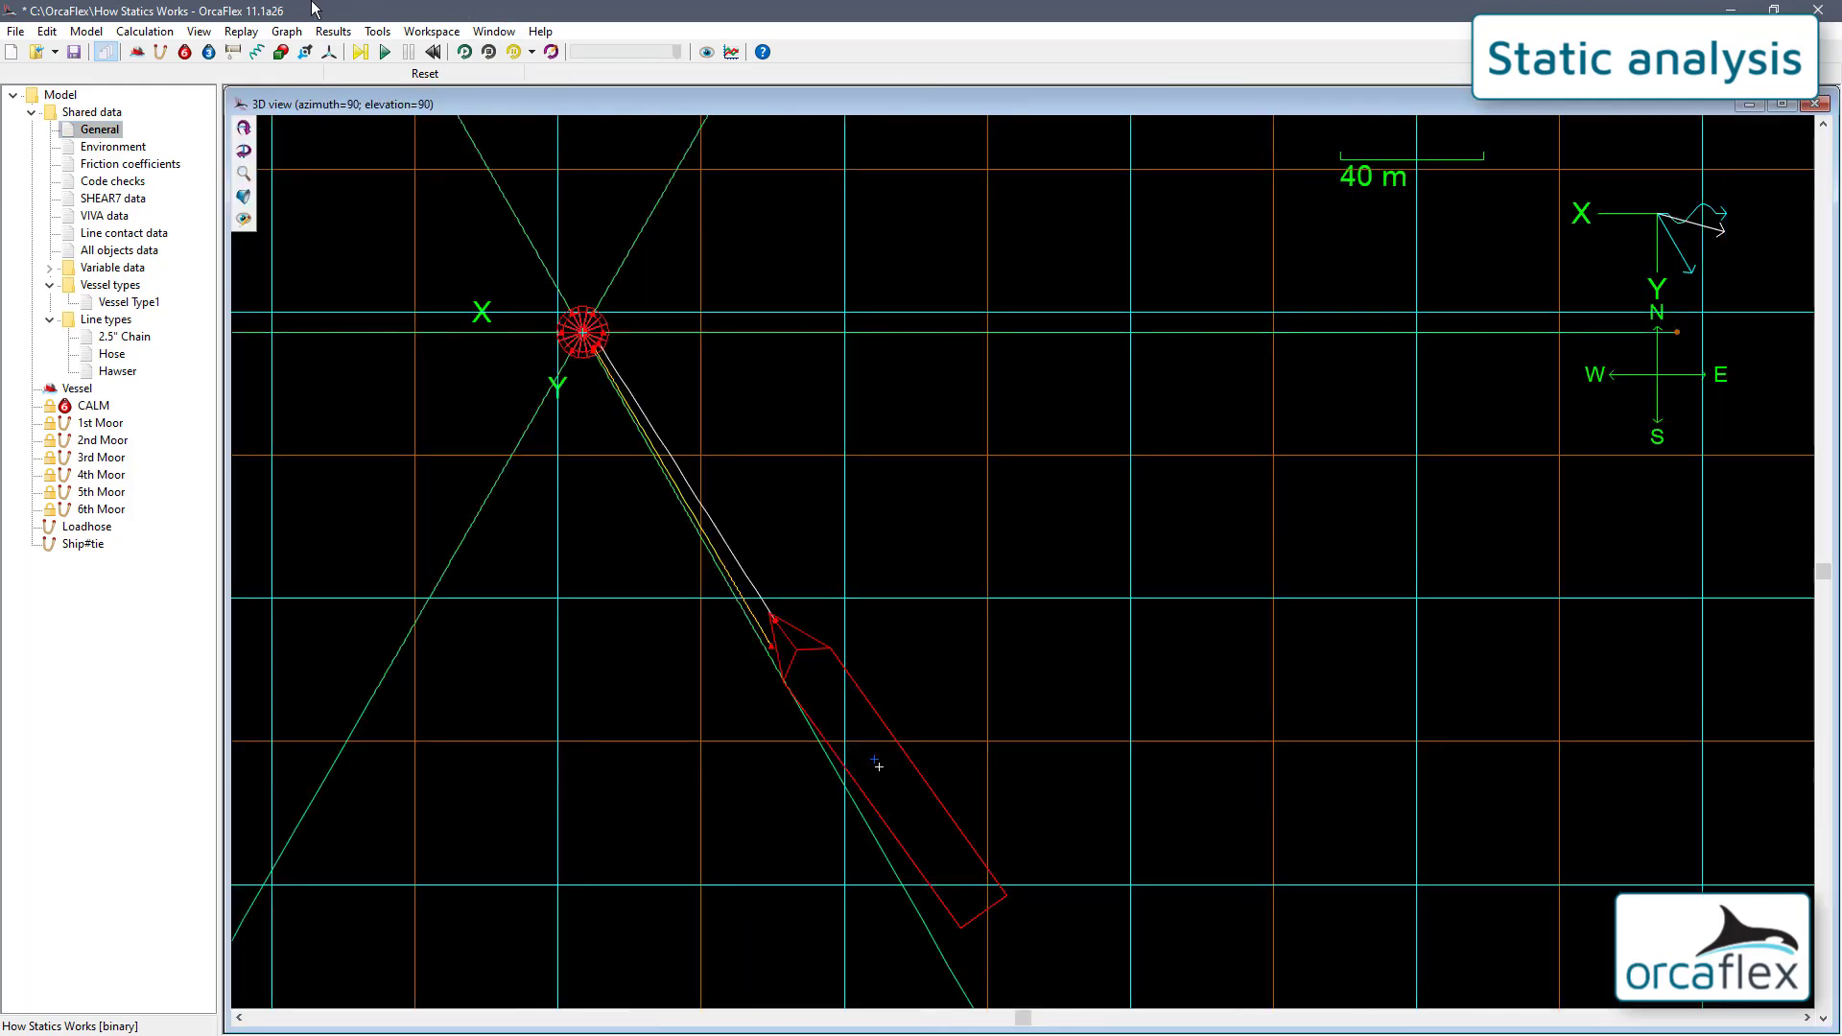
left_click(362, 53)
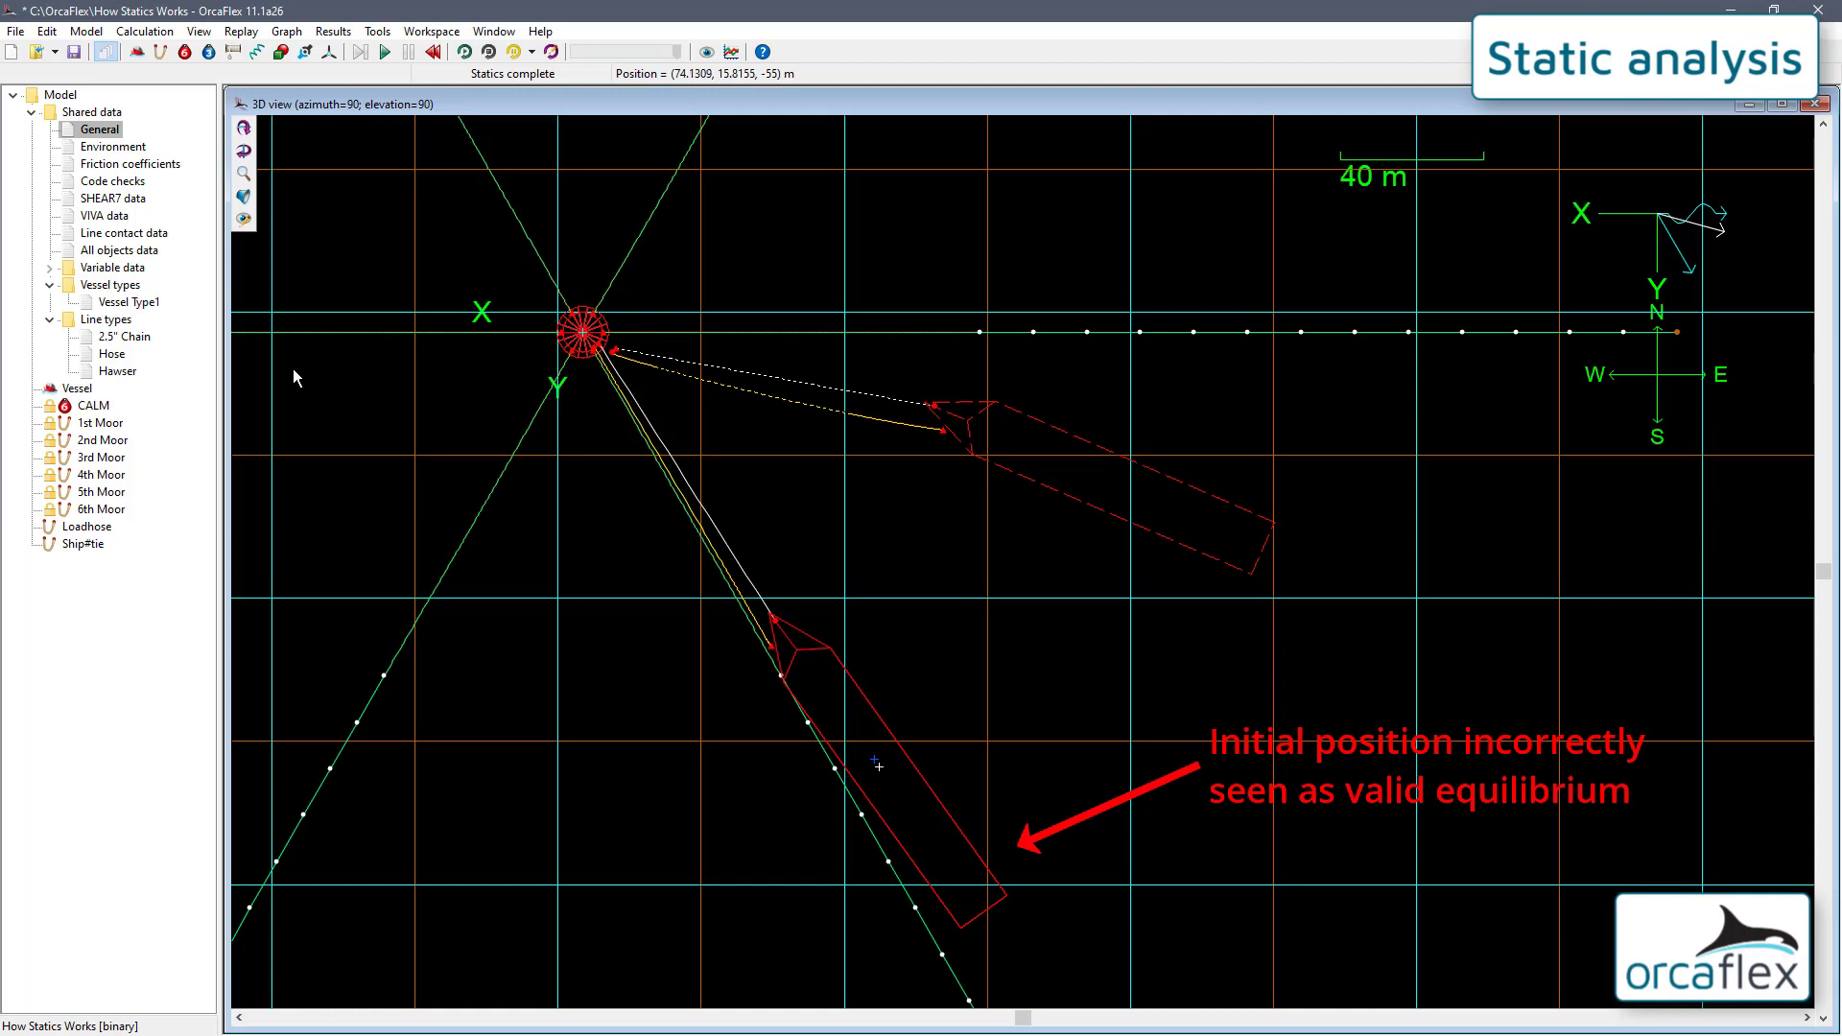
Reset the model, restore the whole system statics tolerance to its default of 1e-6, and calculate statics.
left_click(433, 52)
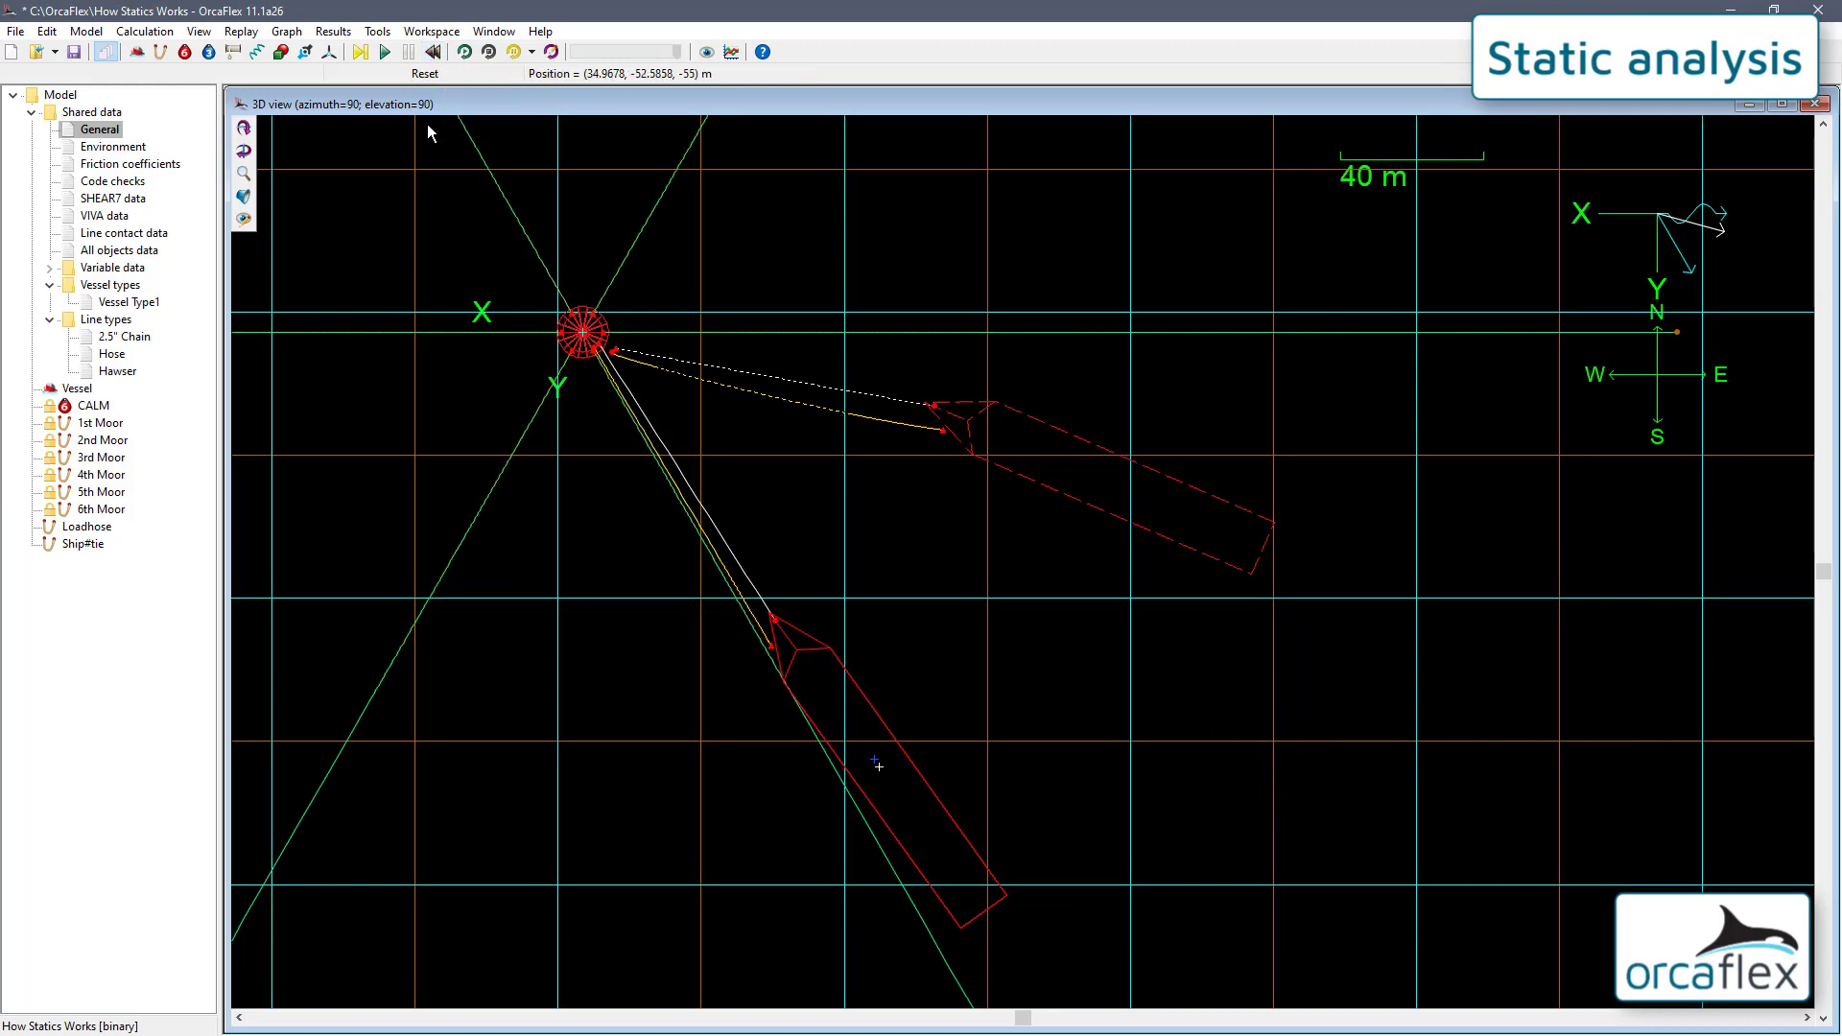
double_click(107, 133)
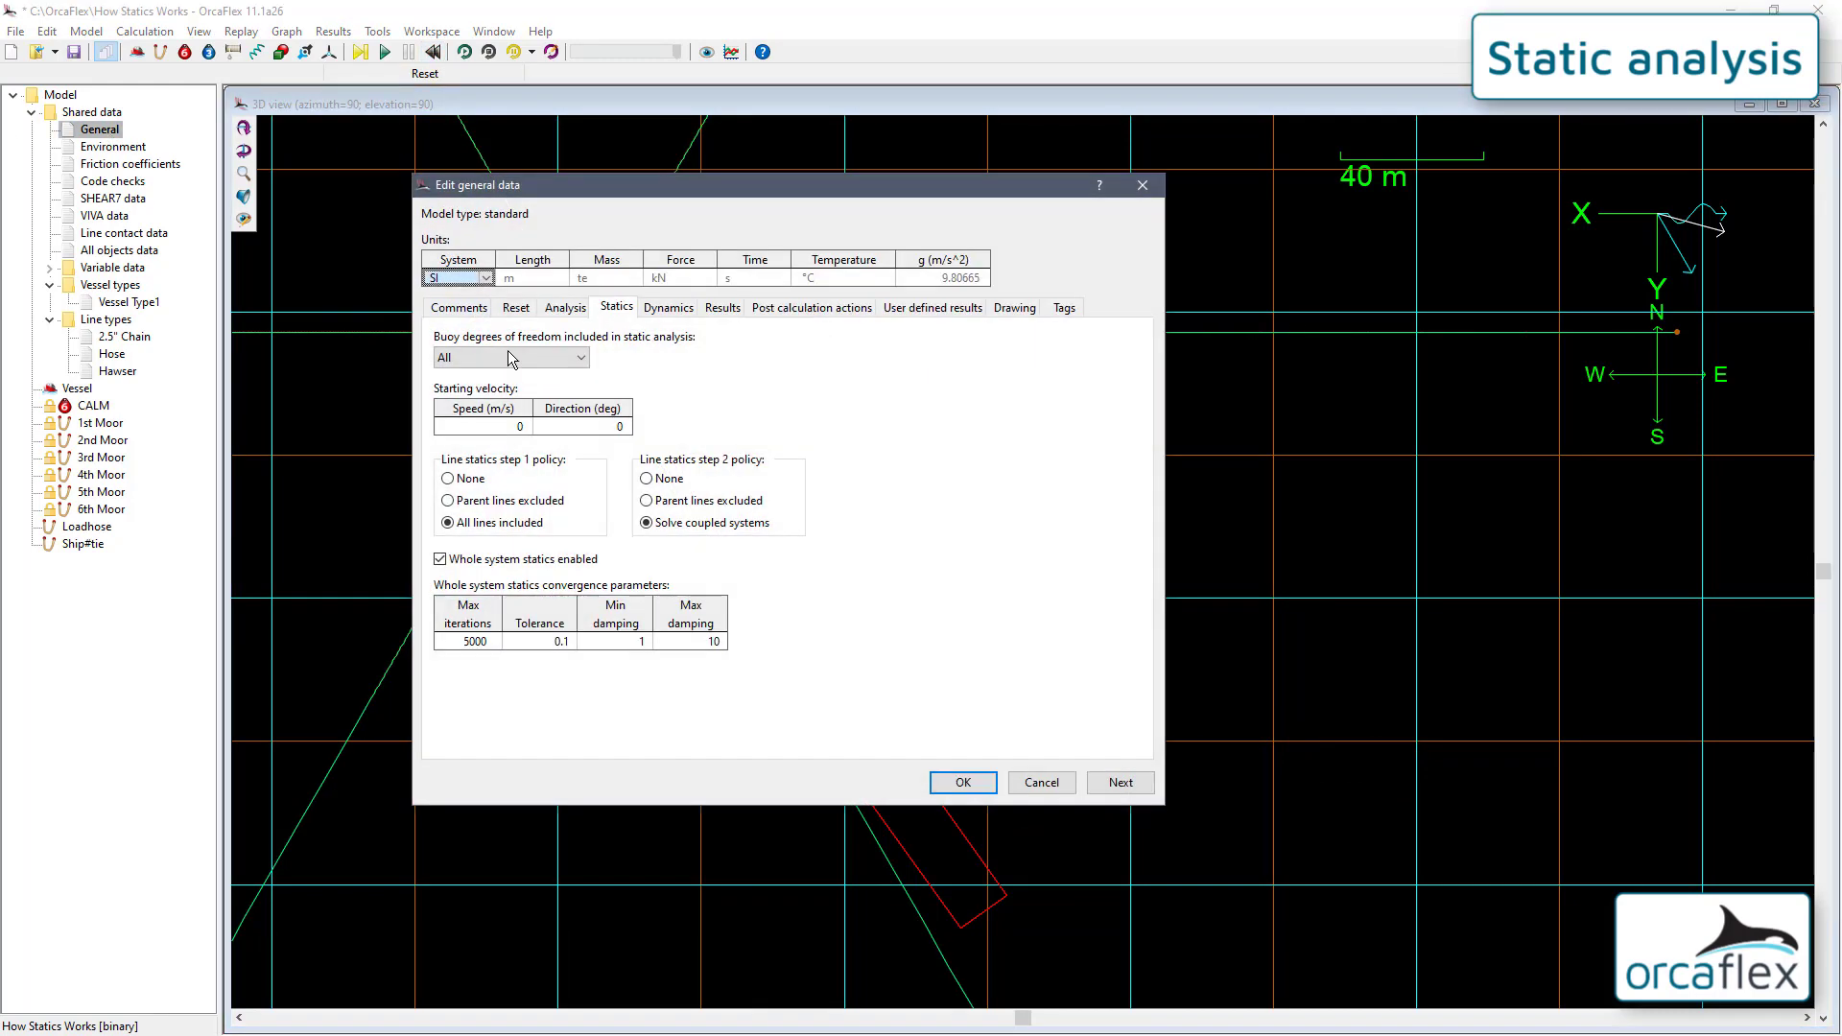
left_click(554, 643)
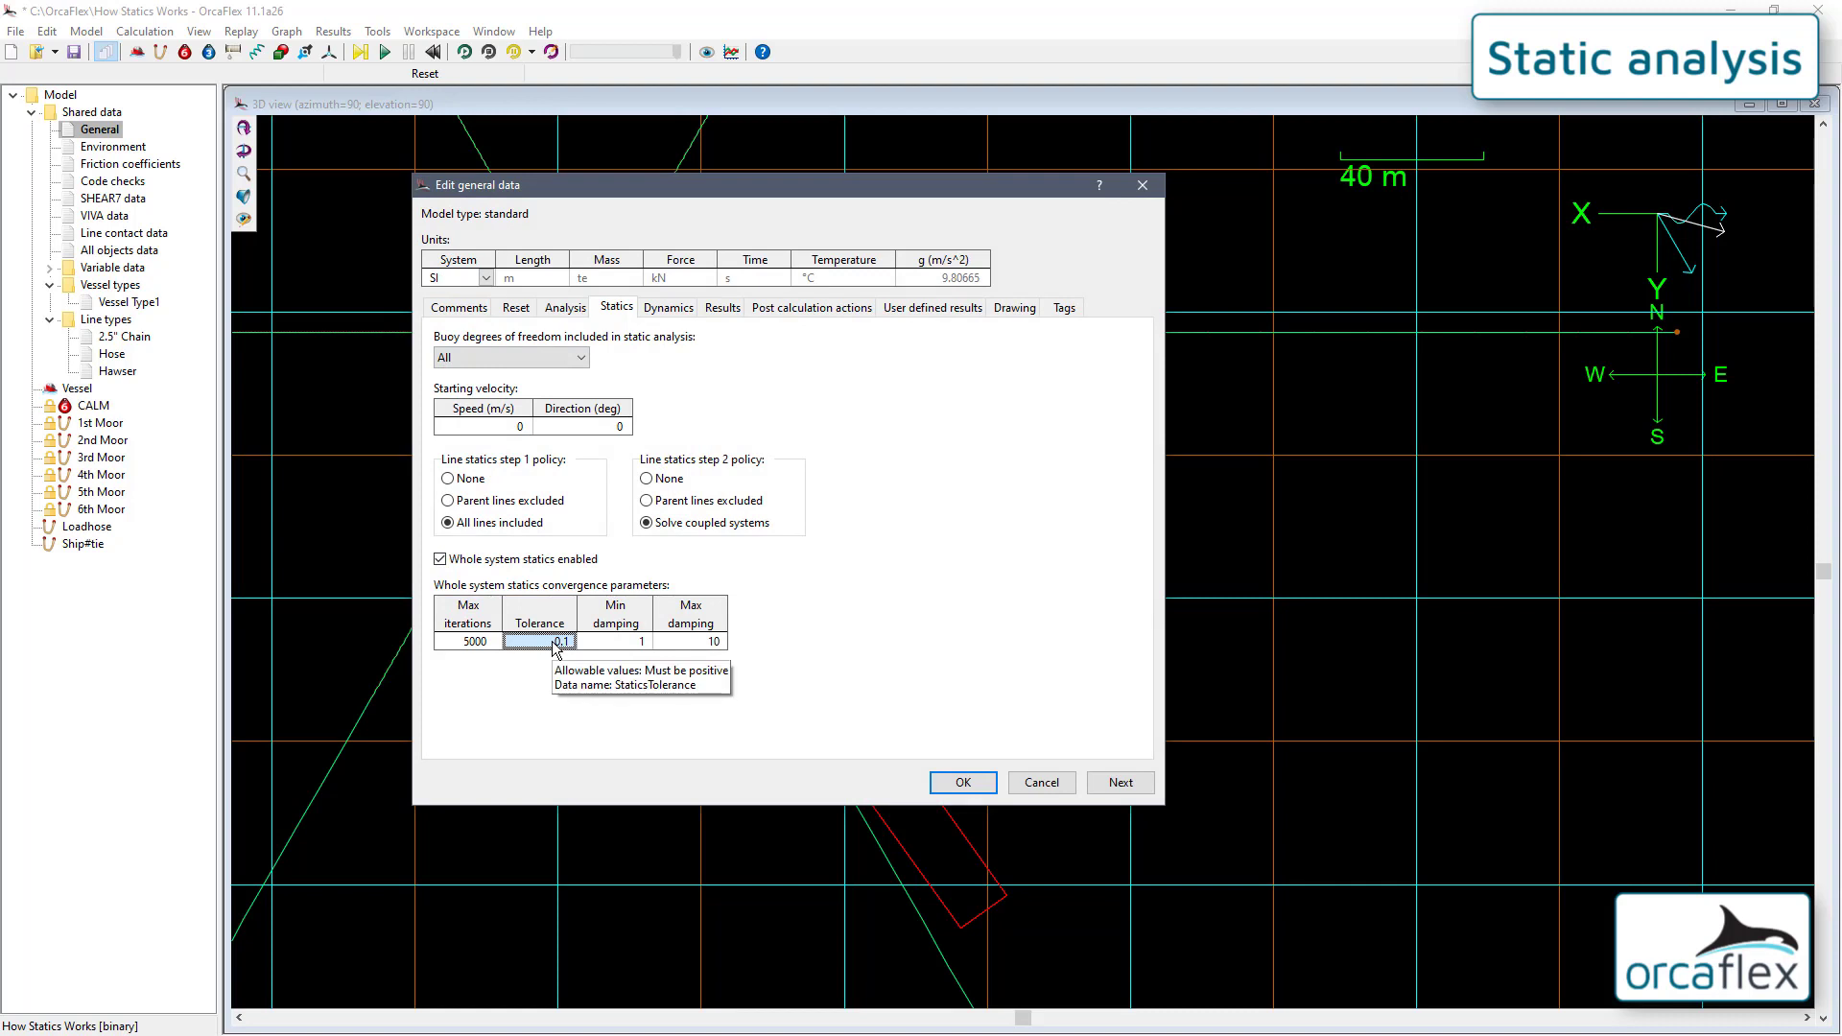
right_click(555, 644)
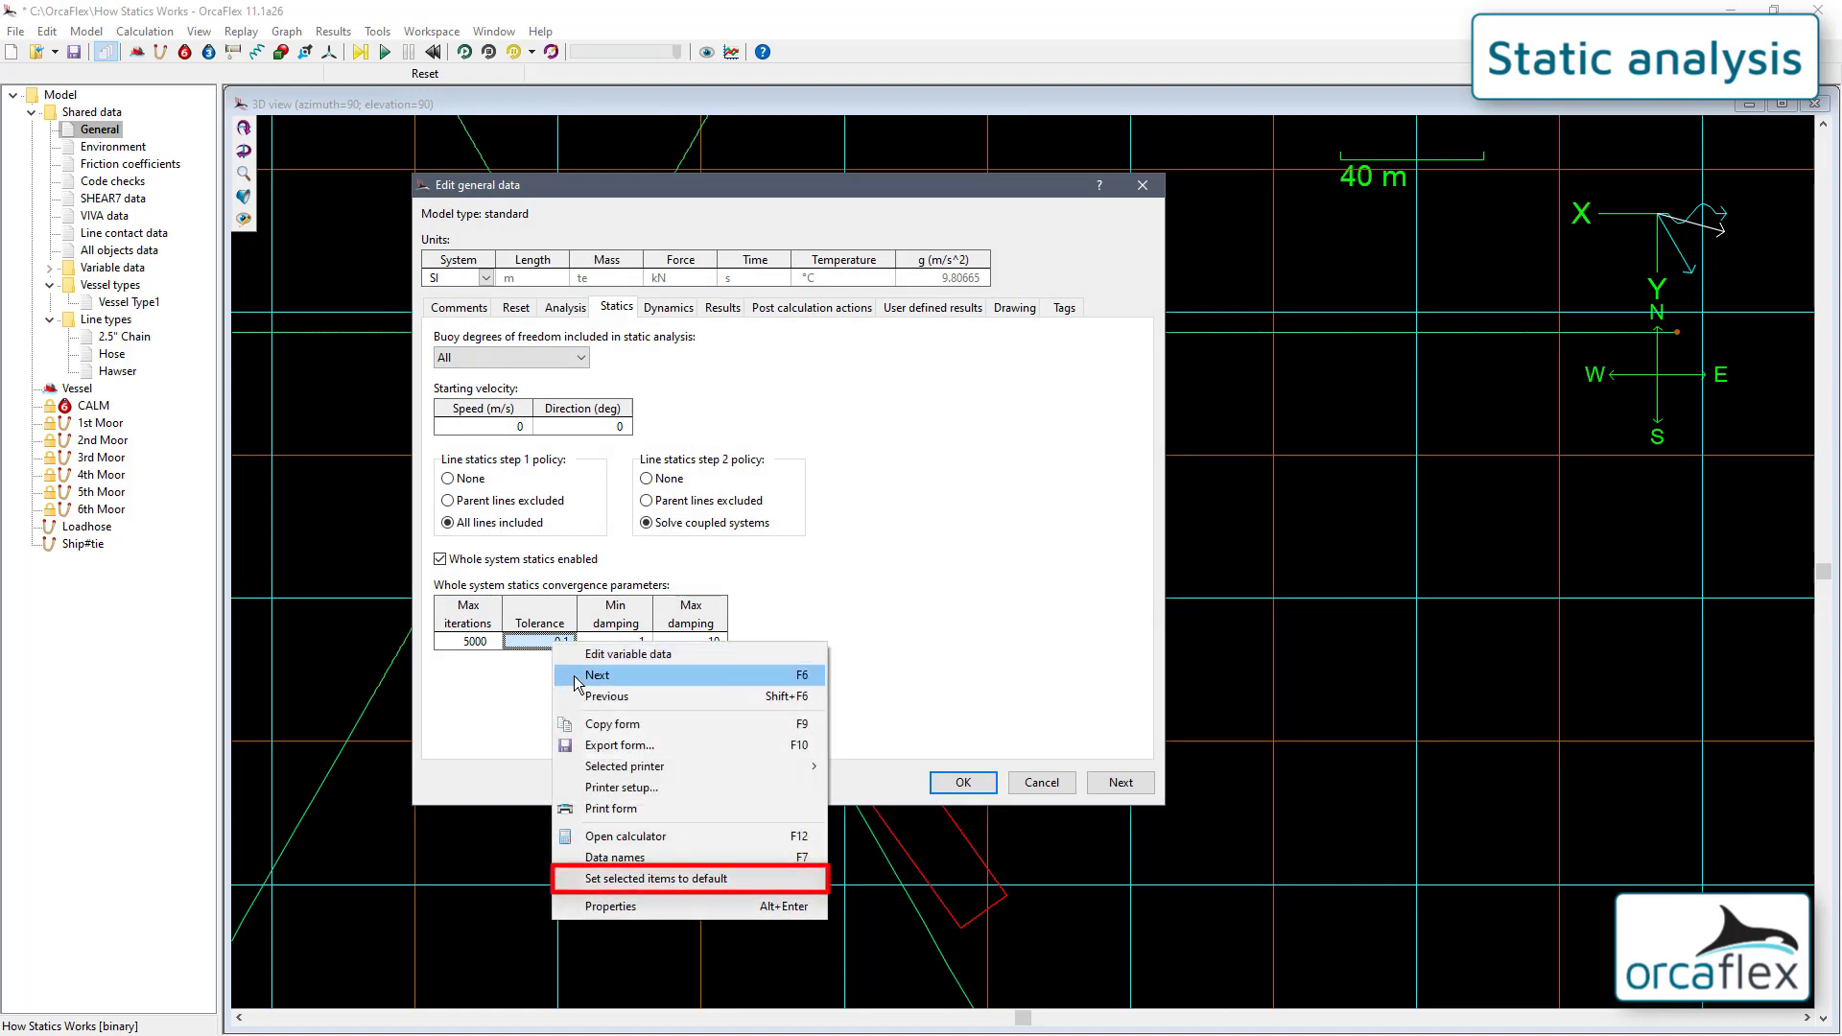
left_click(685, 878)
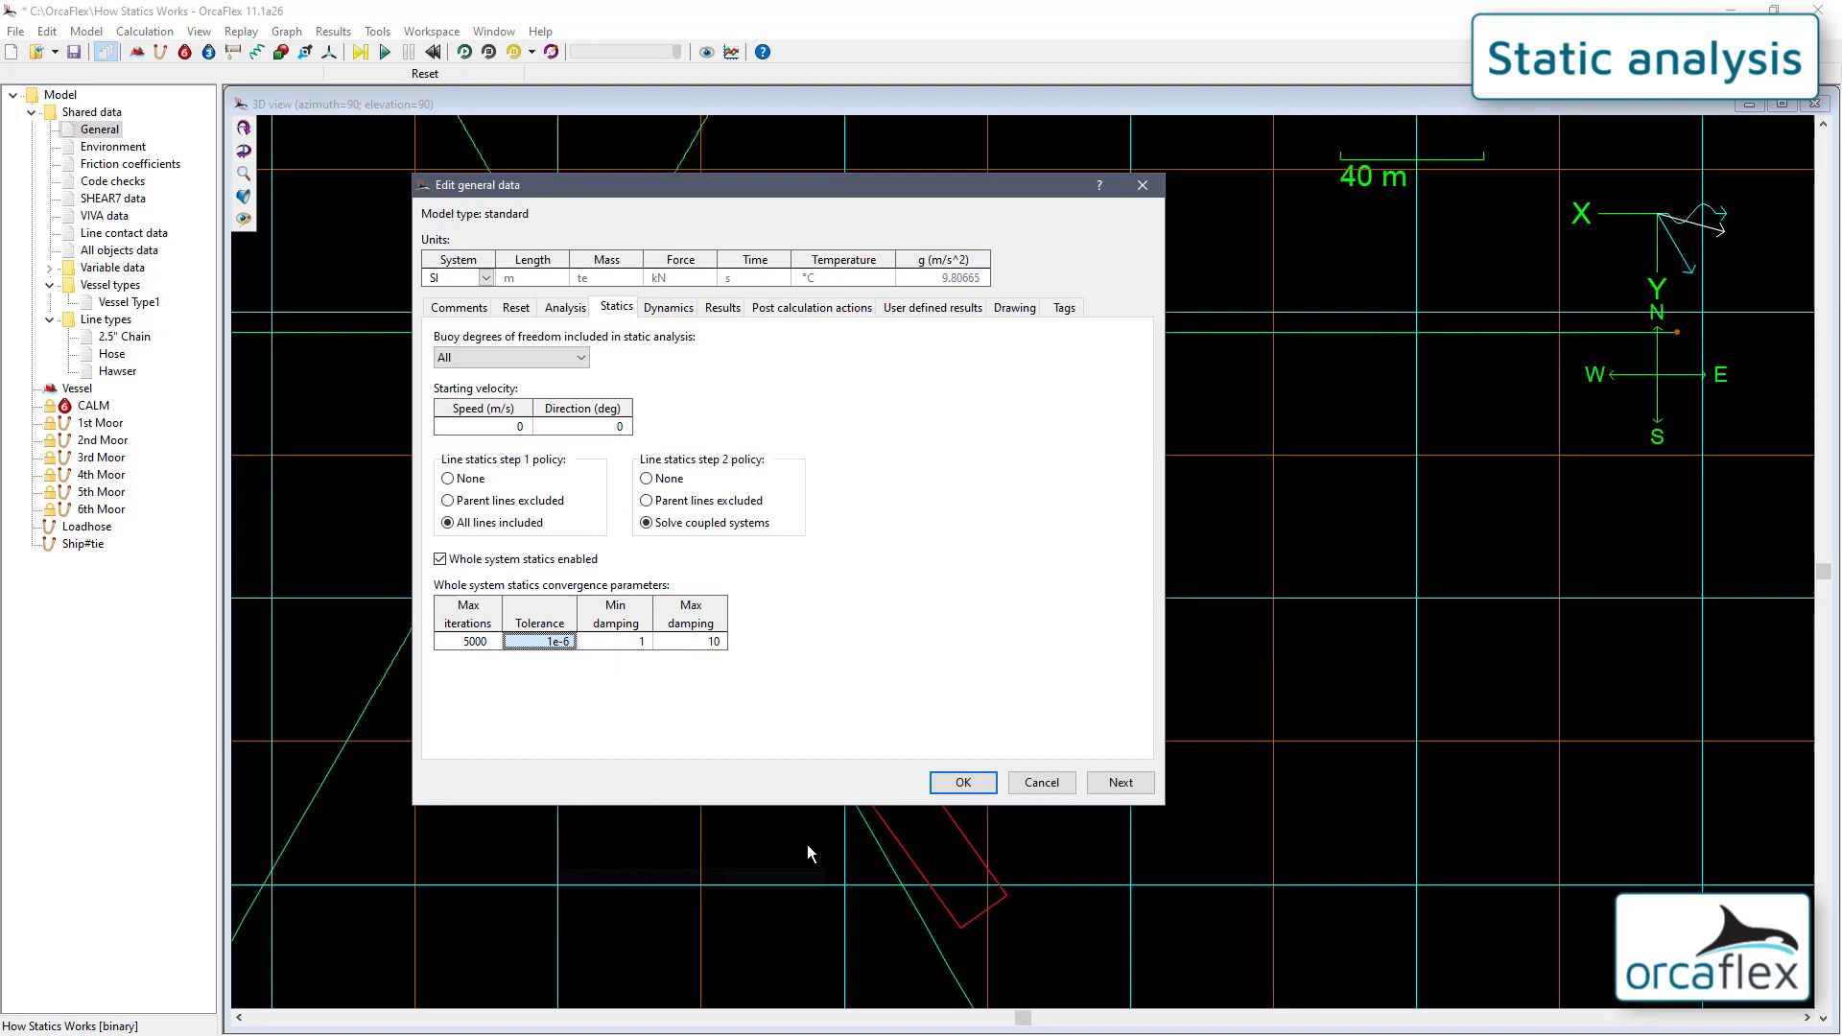
left_click(963, 782)
left_click(359, 52)
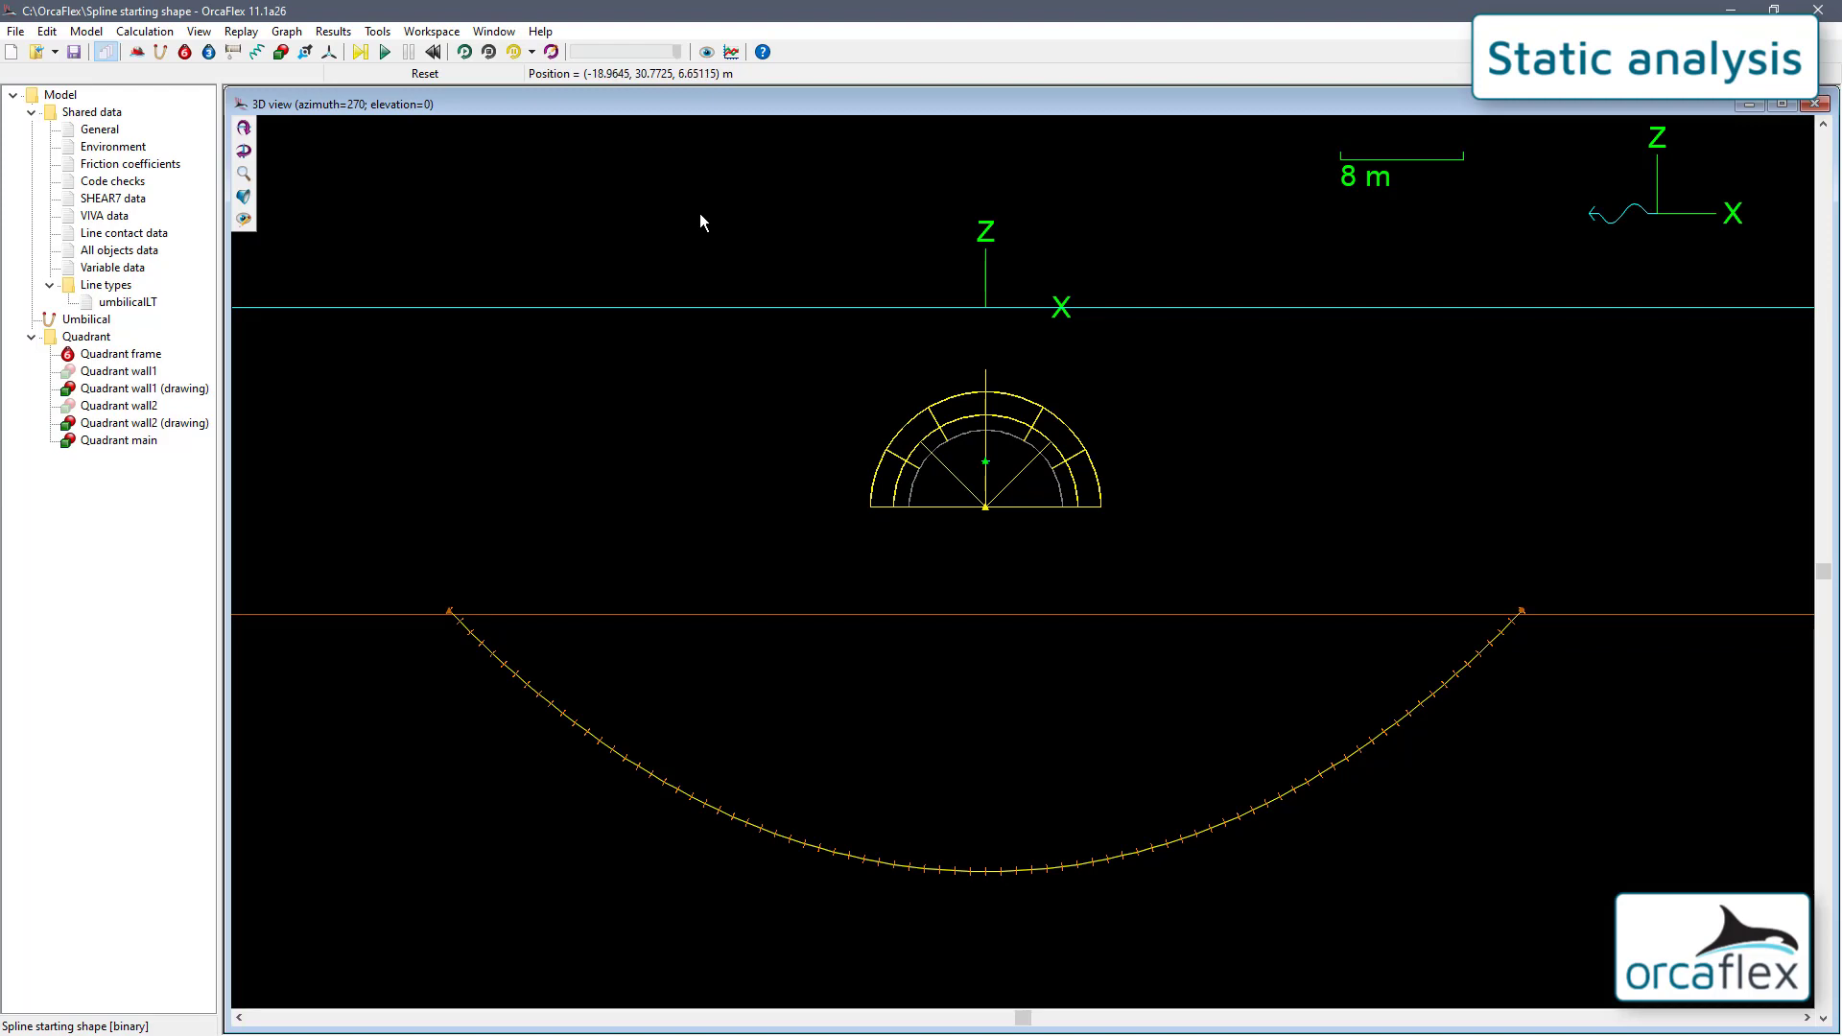
Check the Umbilical's statics methods and convergence data in the spline starting shape model, and calculate statics.
double_click(765, 834)
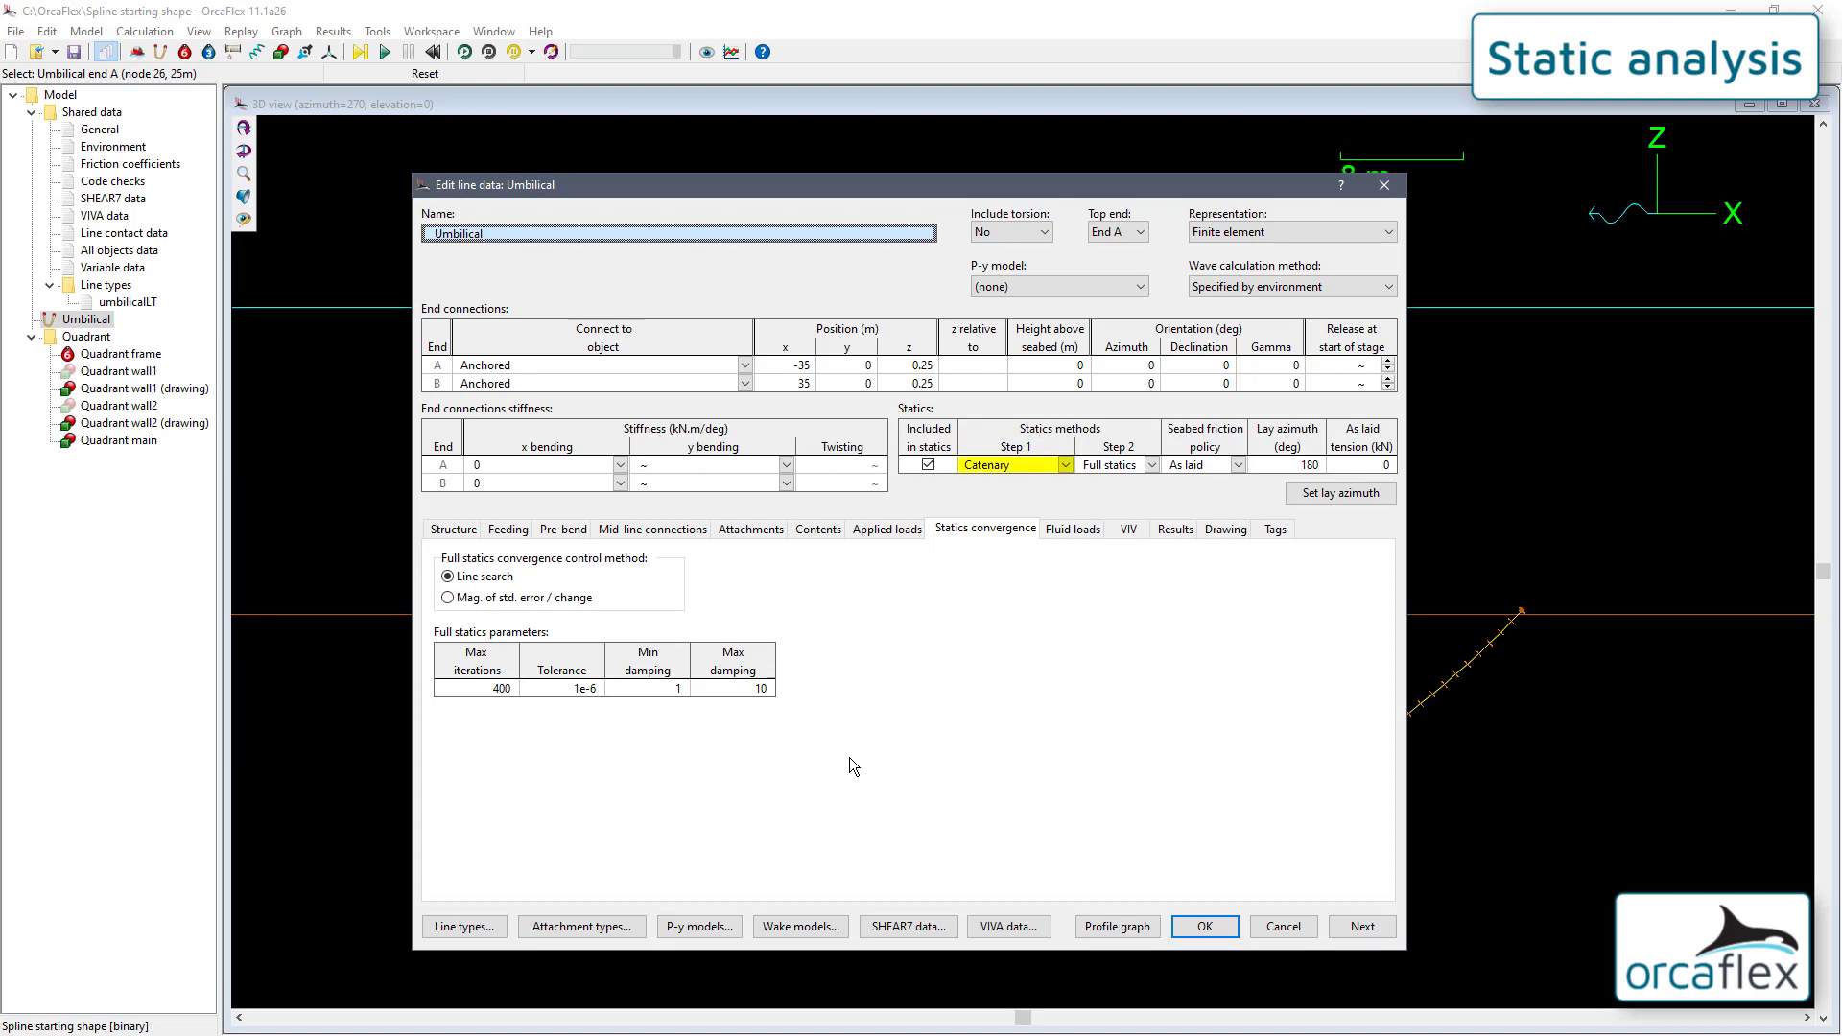
left_click(1205, 926)
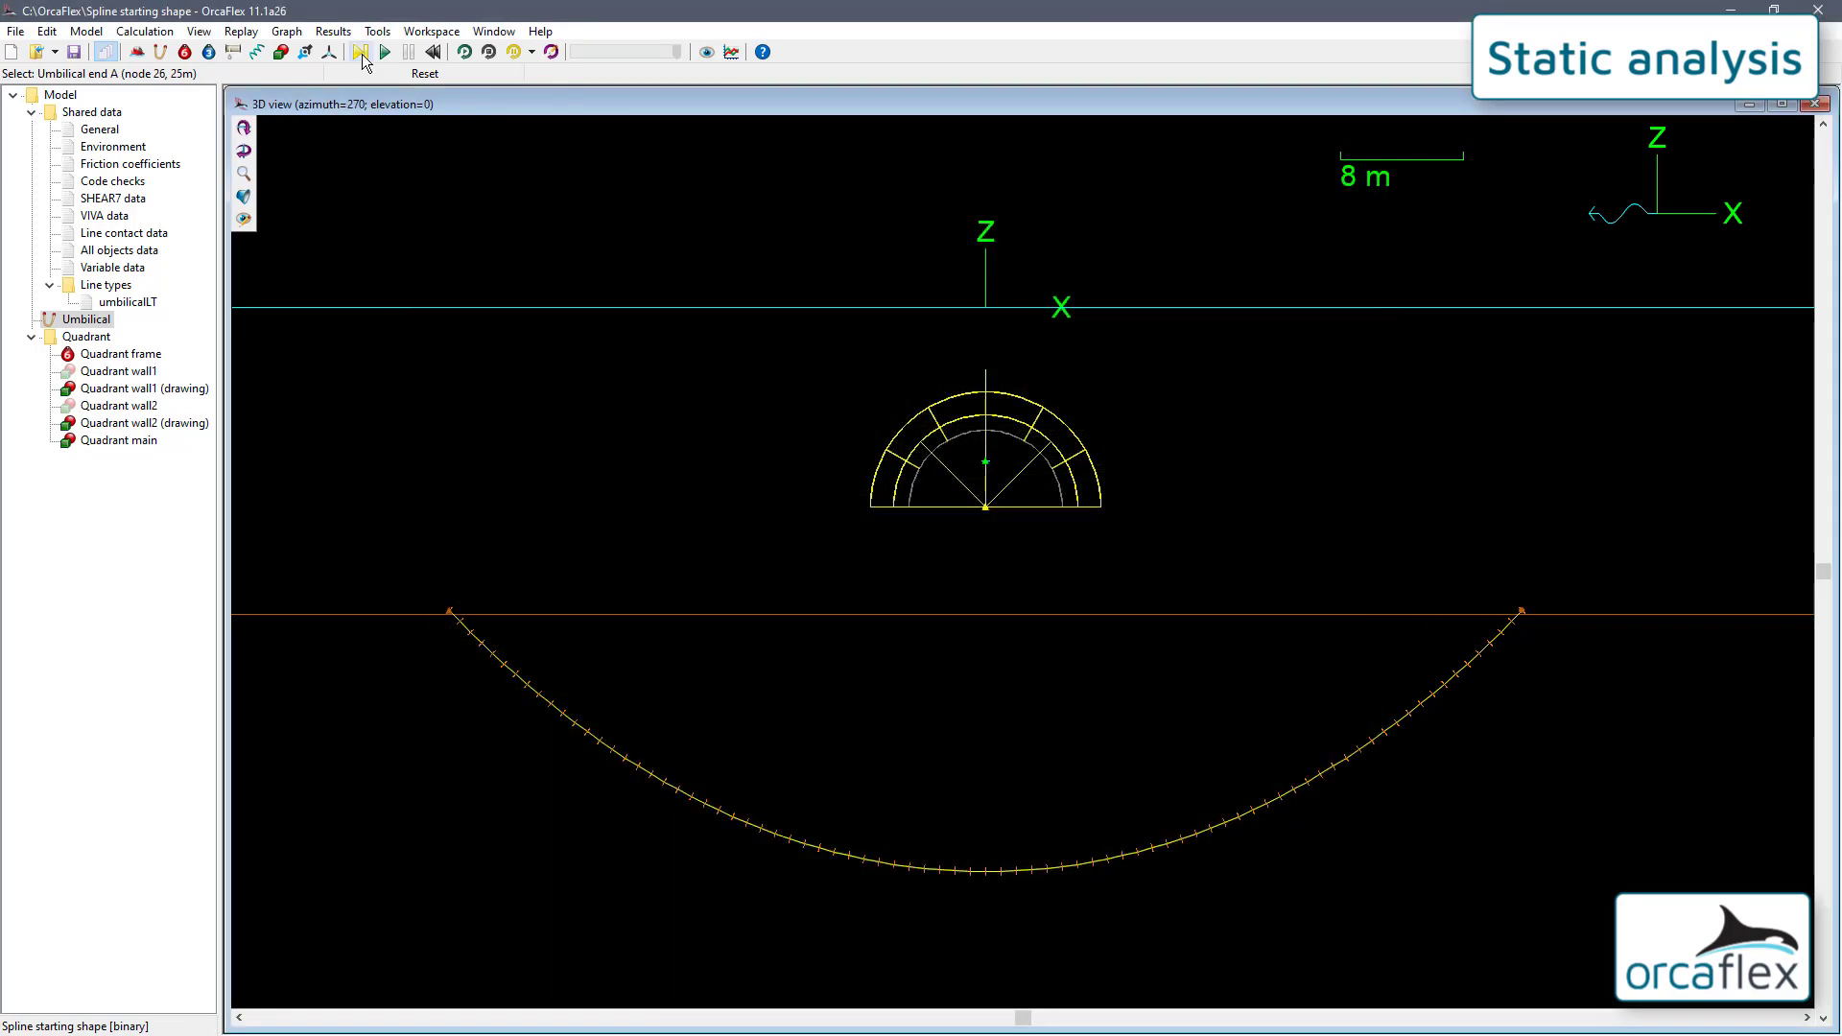
left_click(361, 54)
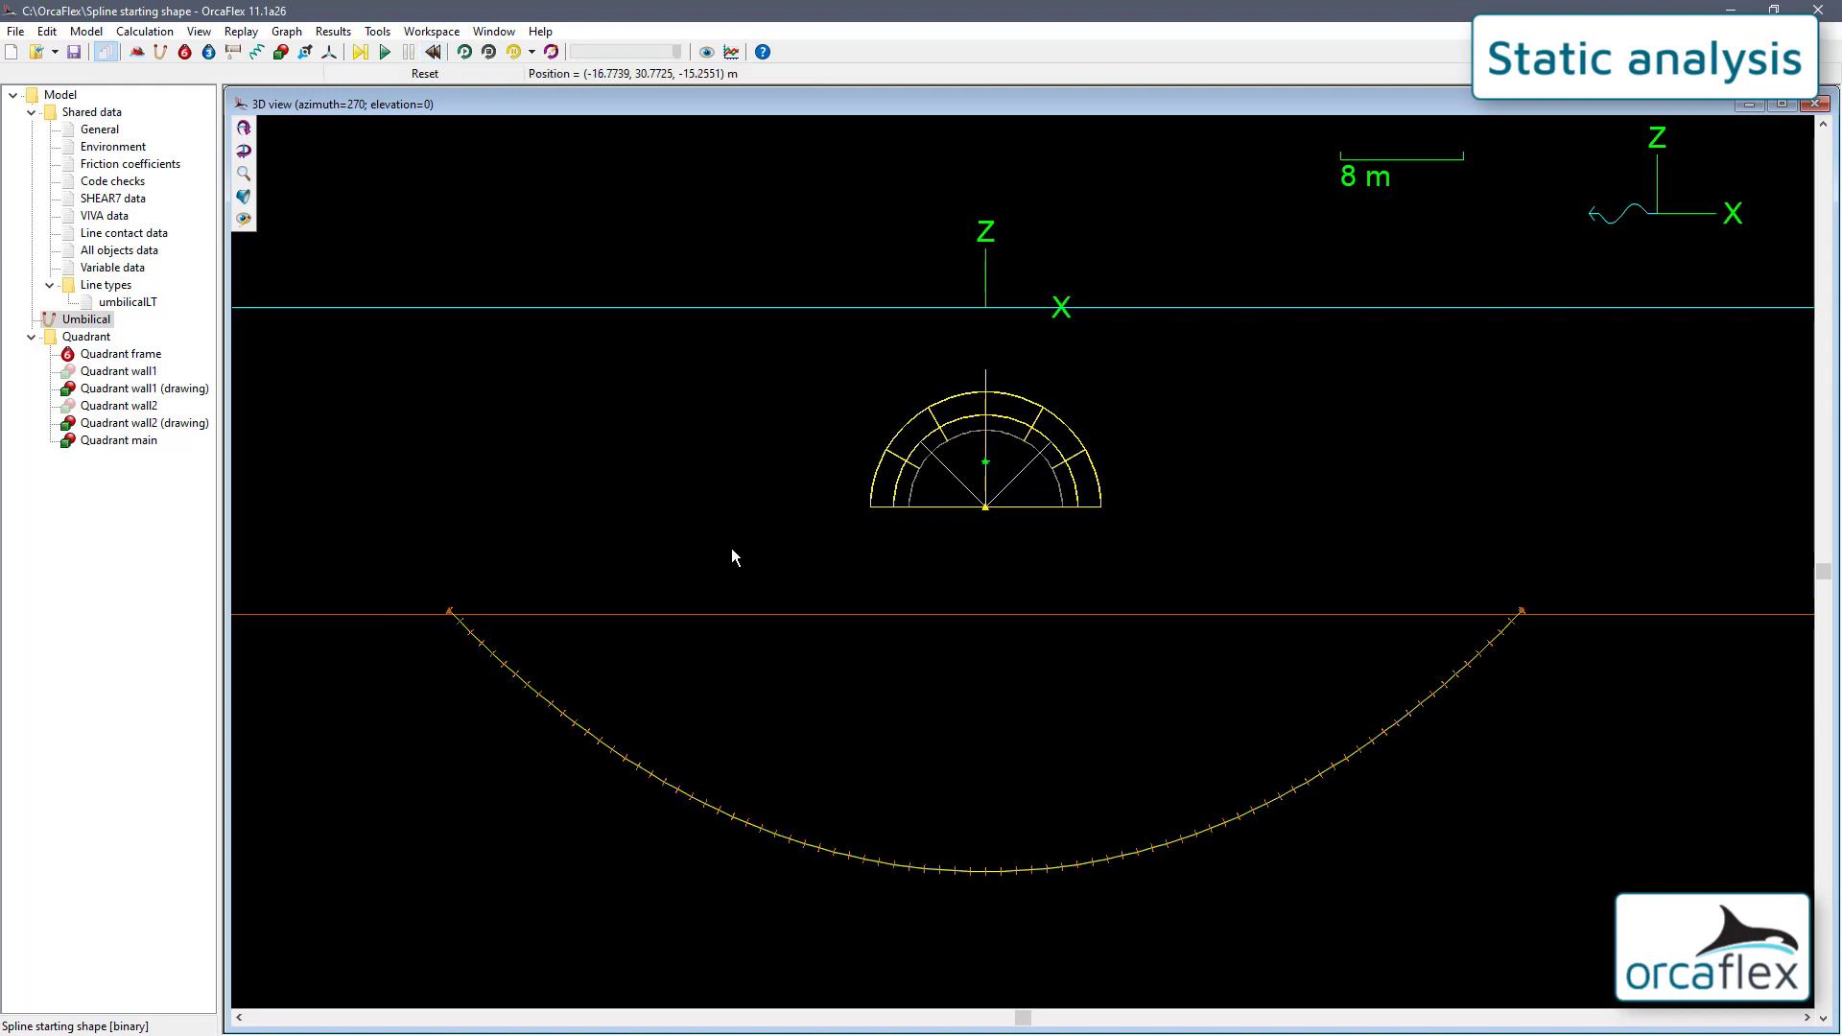
Change the Umbilical's step 1 statics method to Spline and accept the line data.
double_click(779, 836)
left_click(1065, 466)
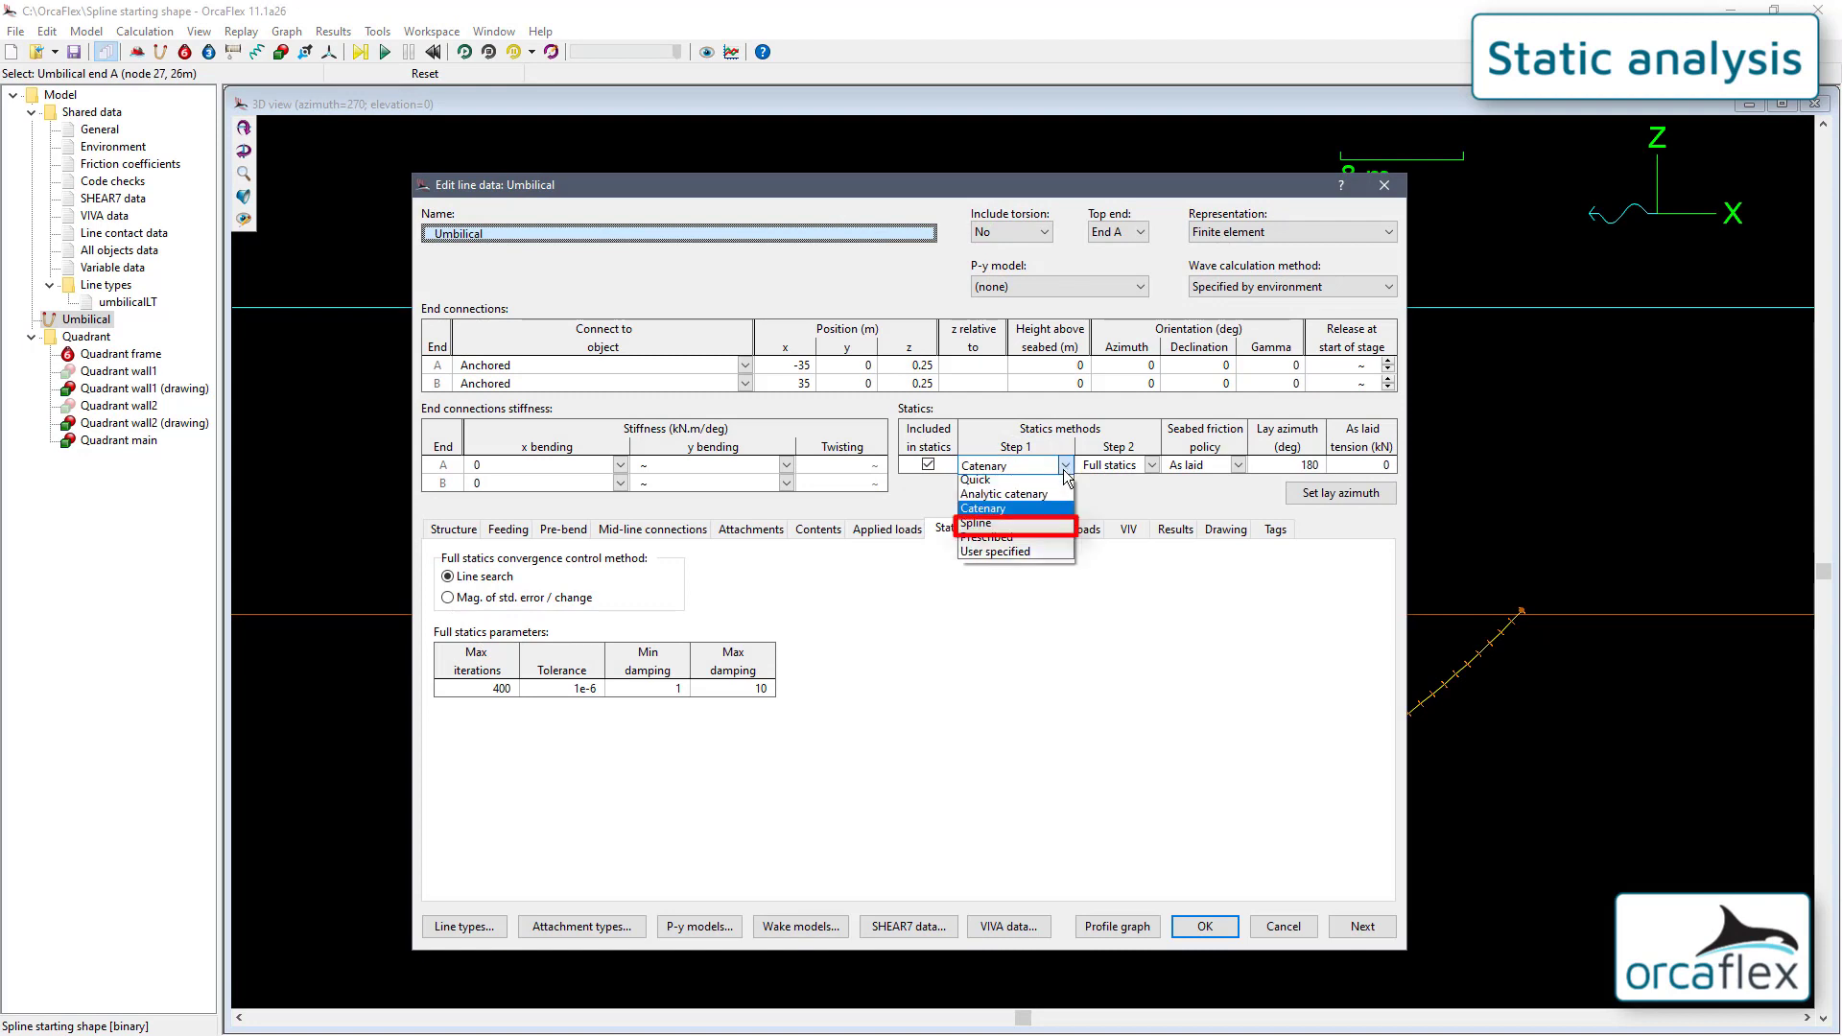
left_click(1017, 531)
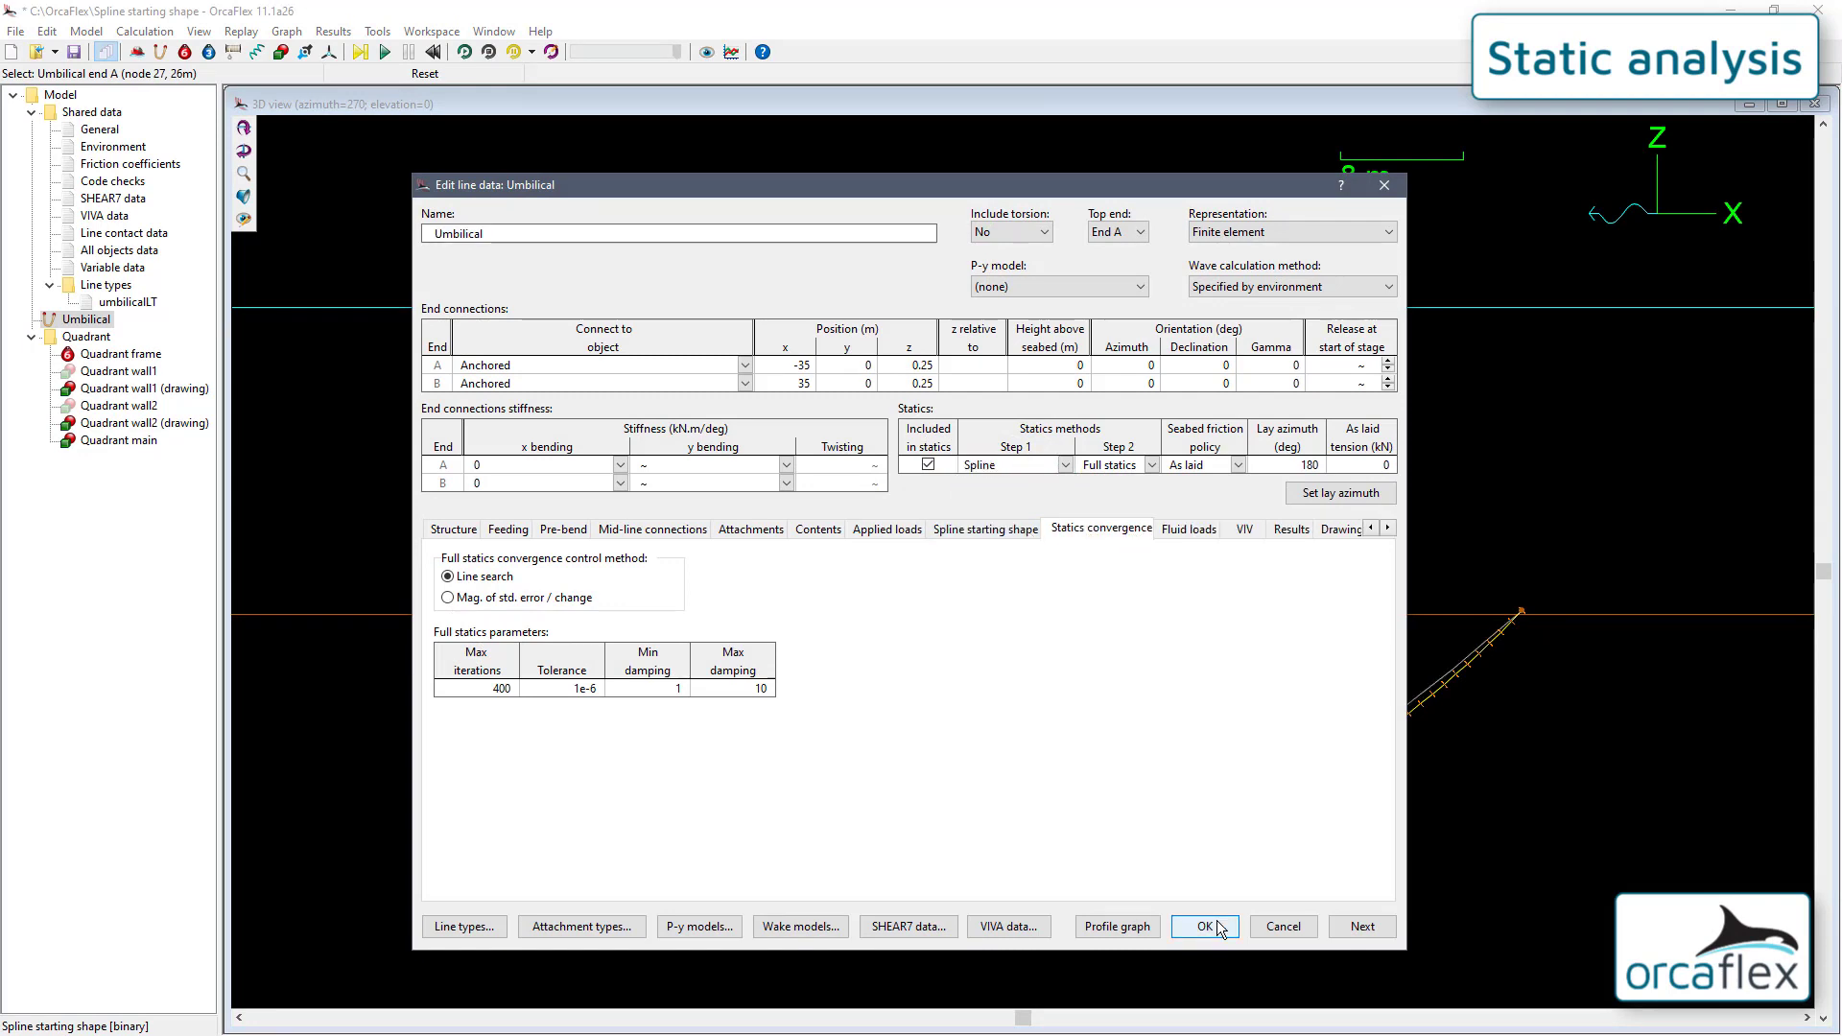
left_click(1205, 926)
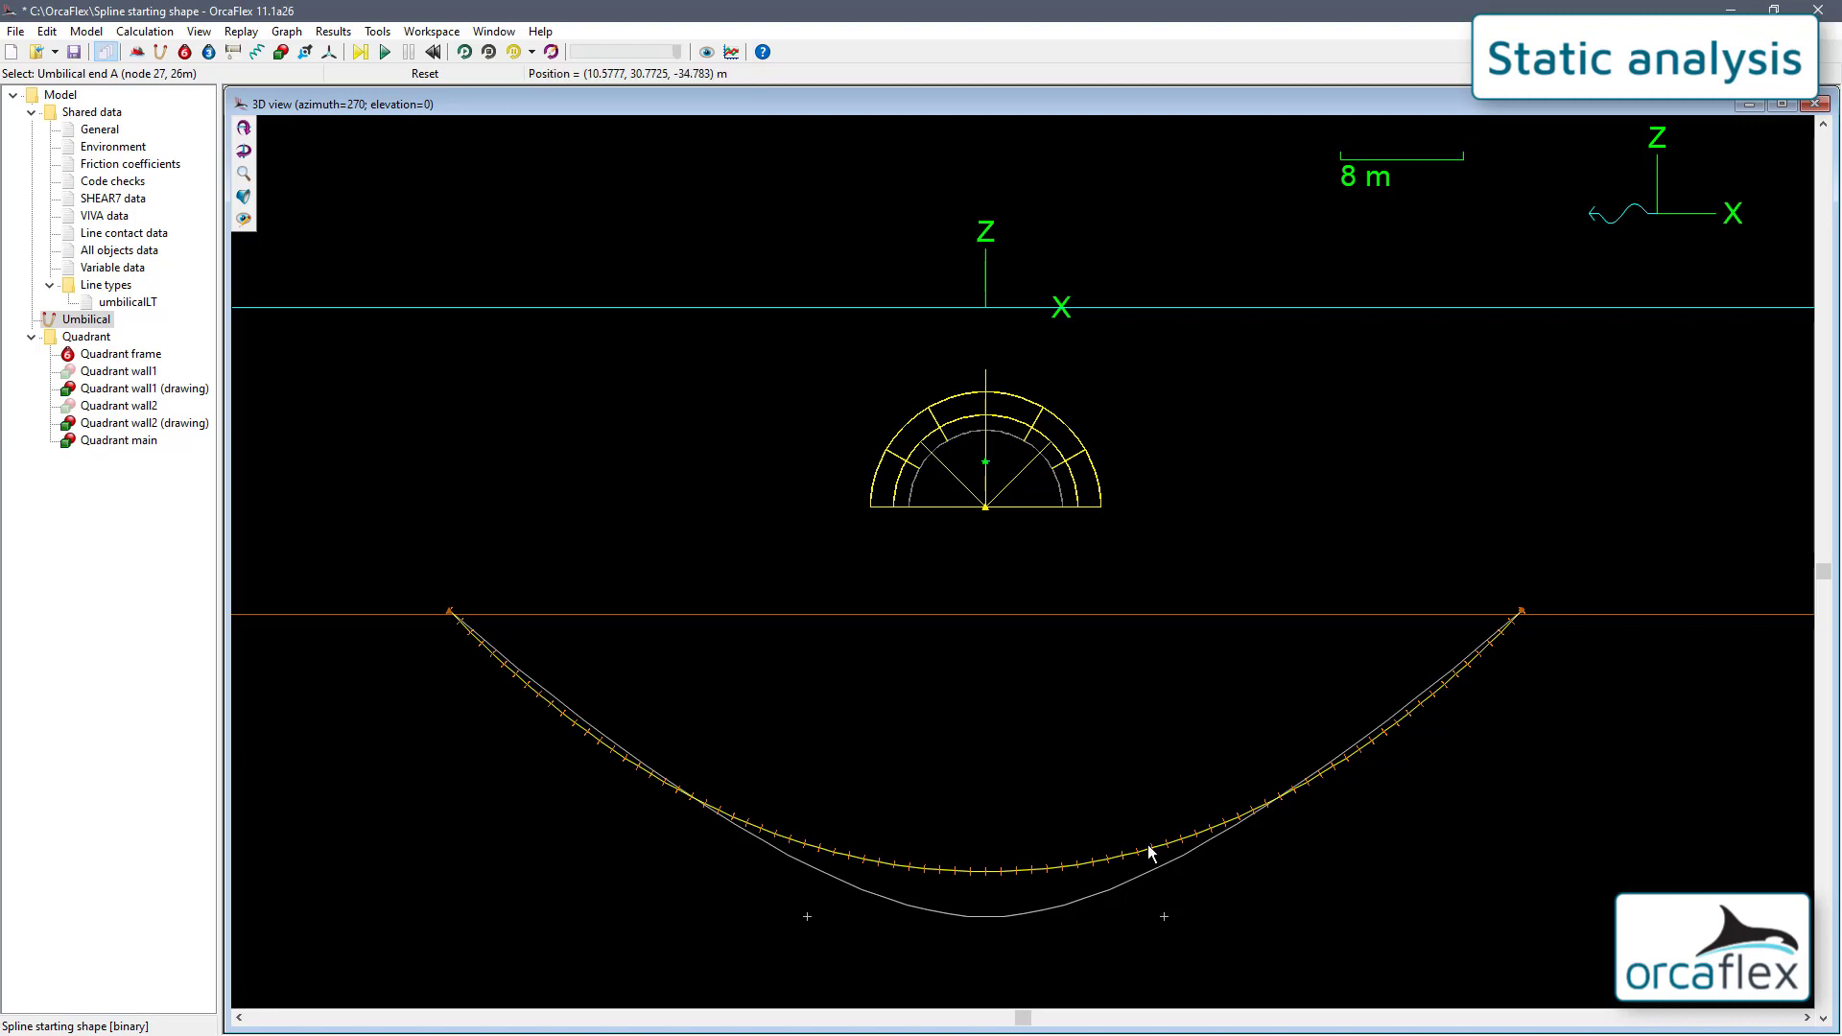
Move the Umbilical's third spline control point up to about X 12.23, Z -10.58, and open its spline starting shape data.
left_click_drag(1165, 918, 1173, 470)
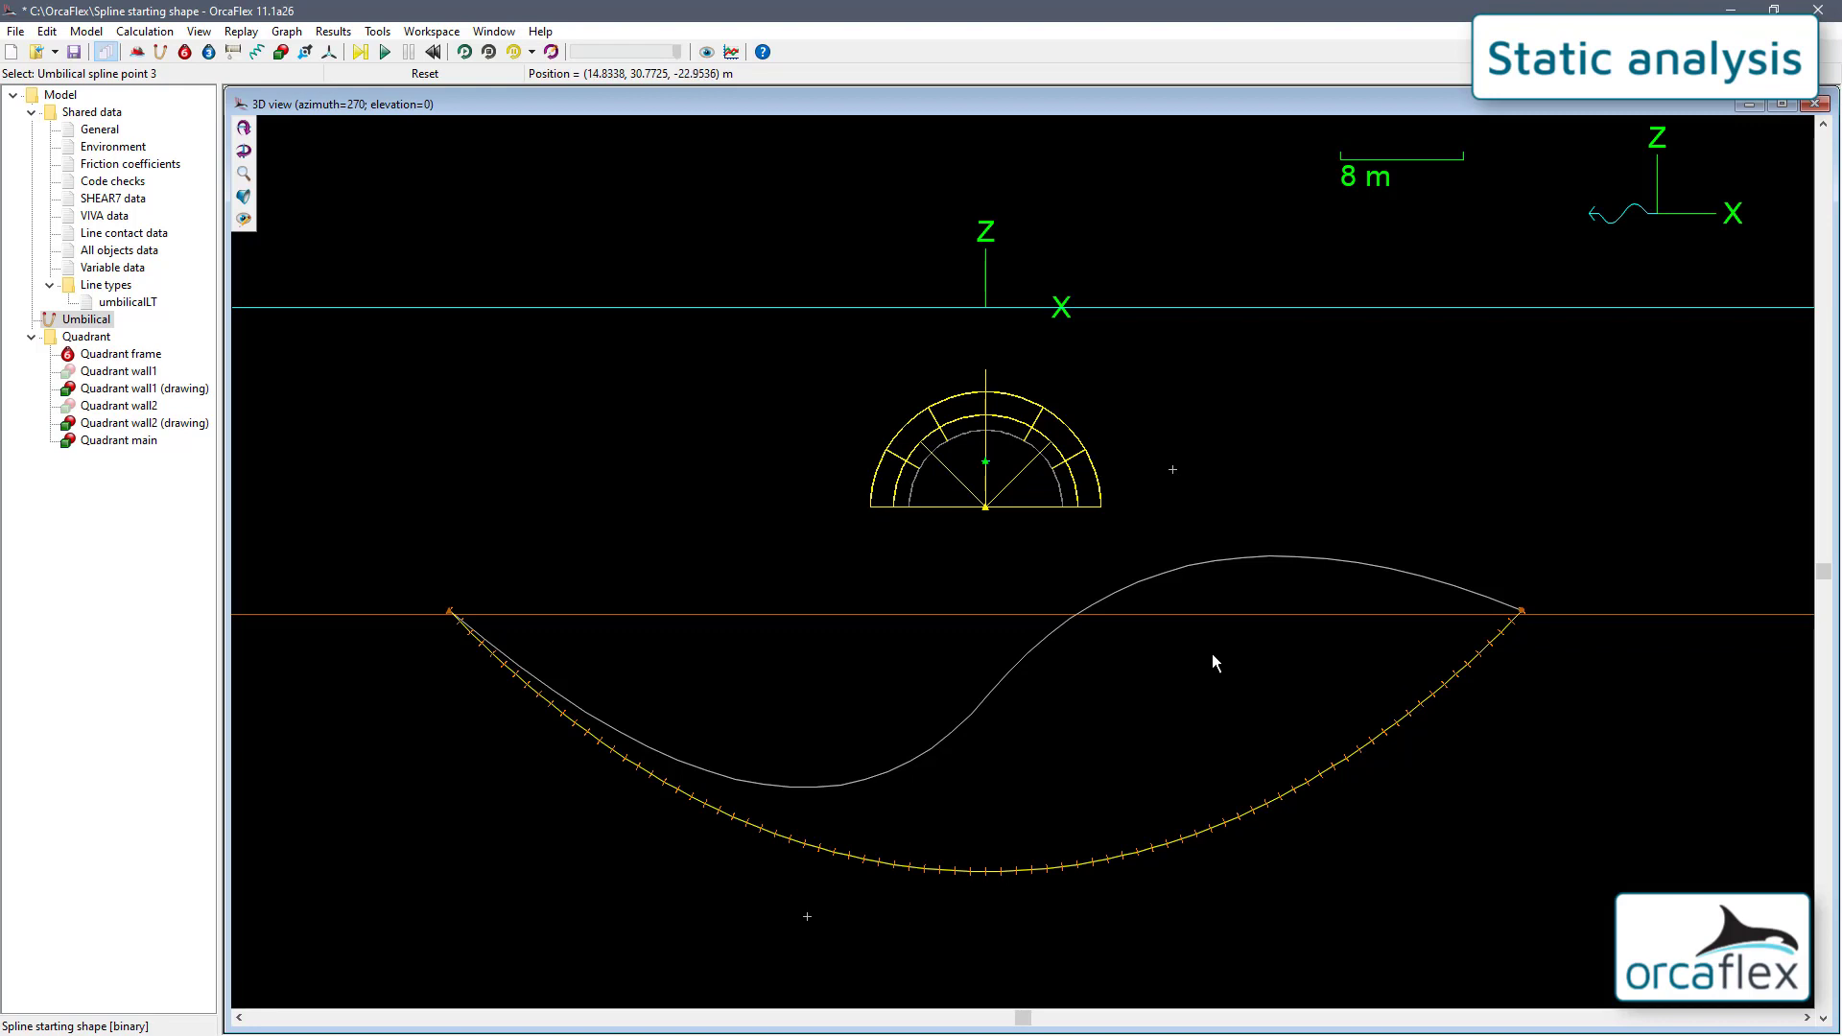
double_click(1211, 562)
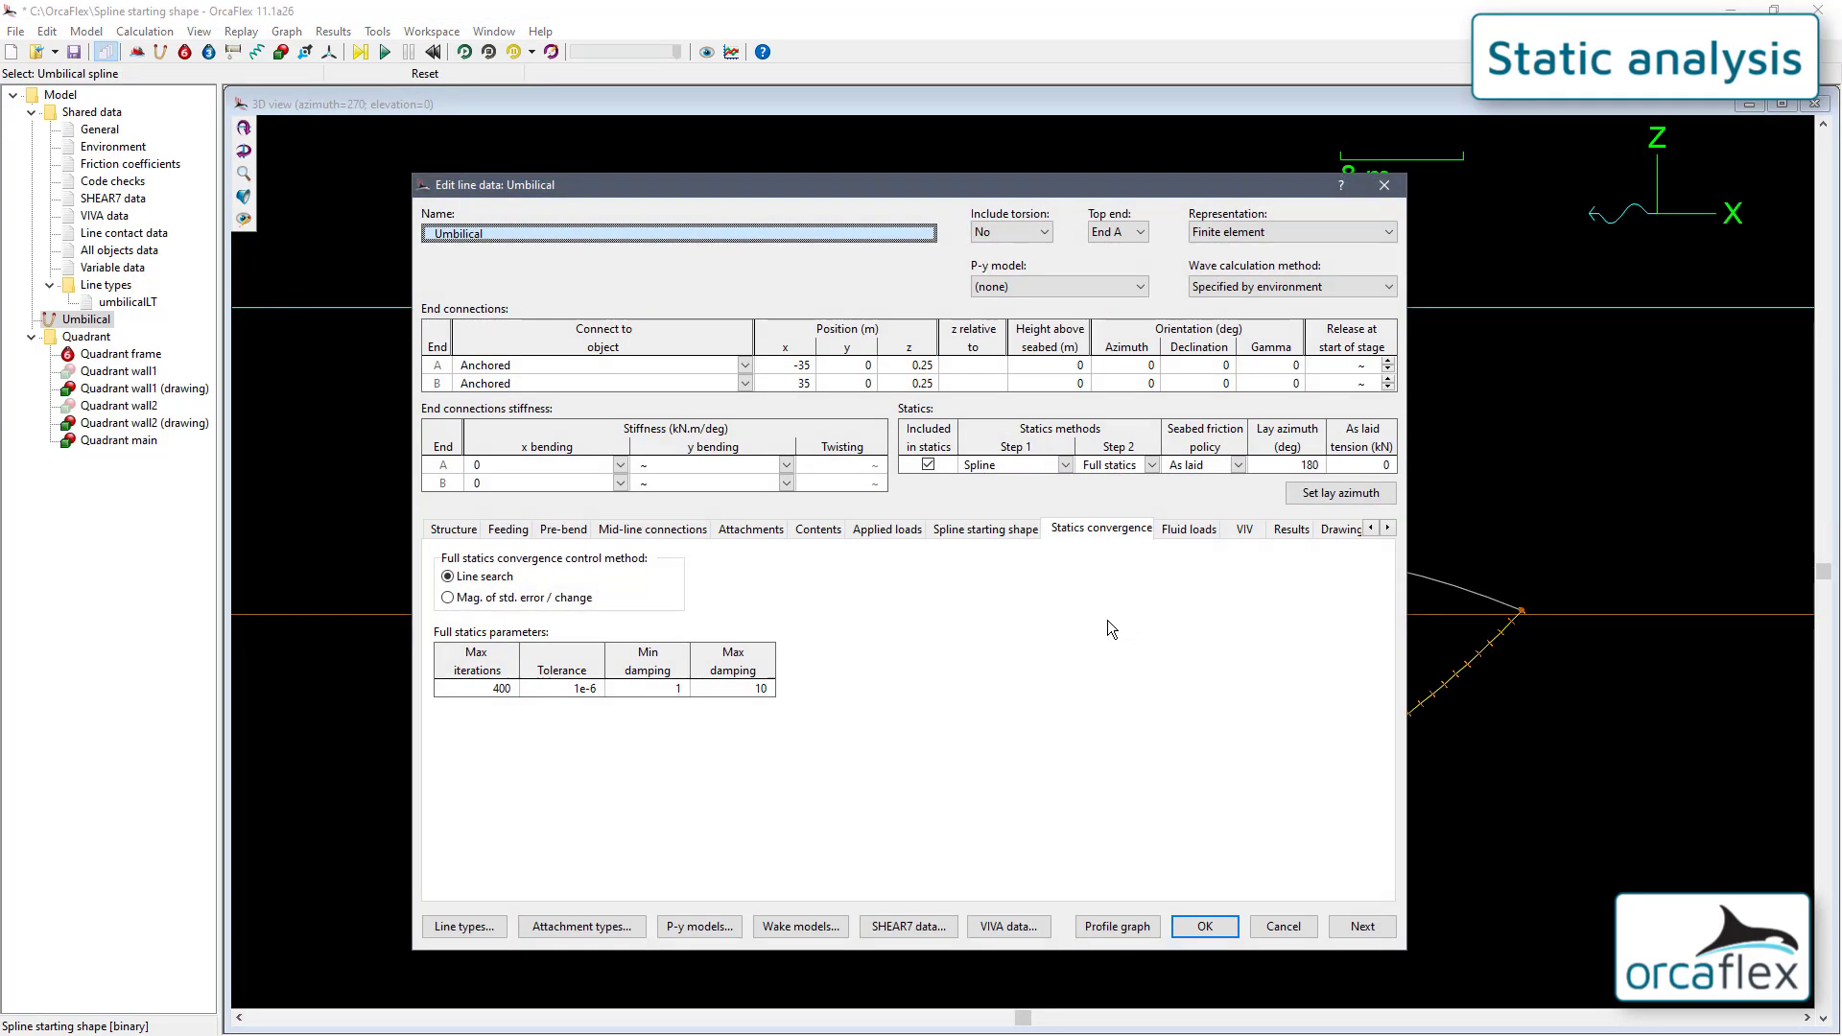
left_click(994, 531)
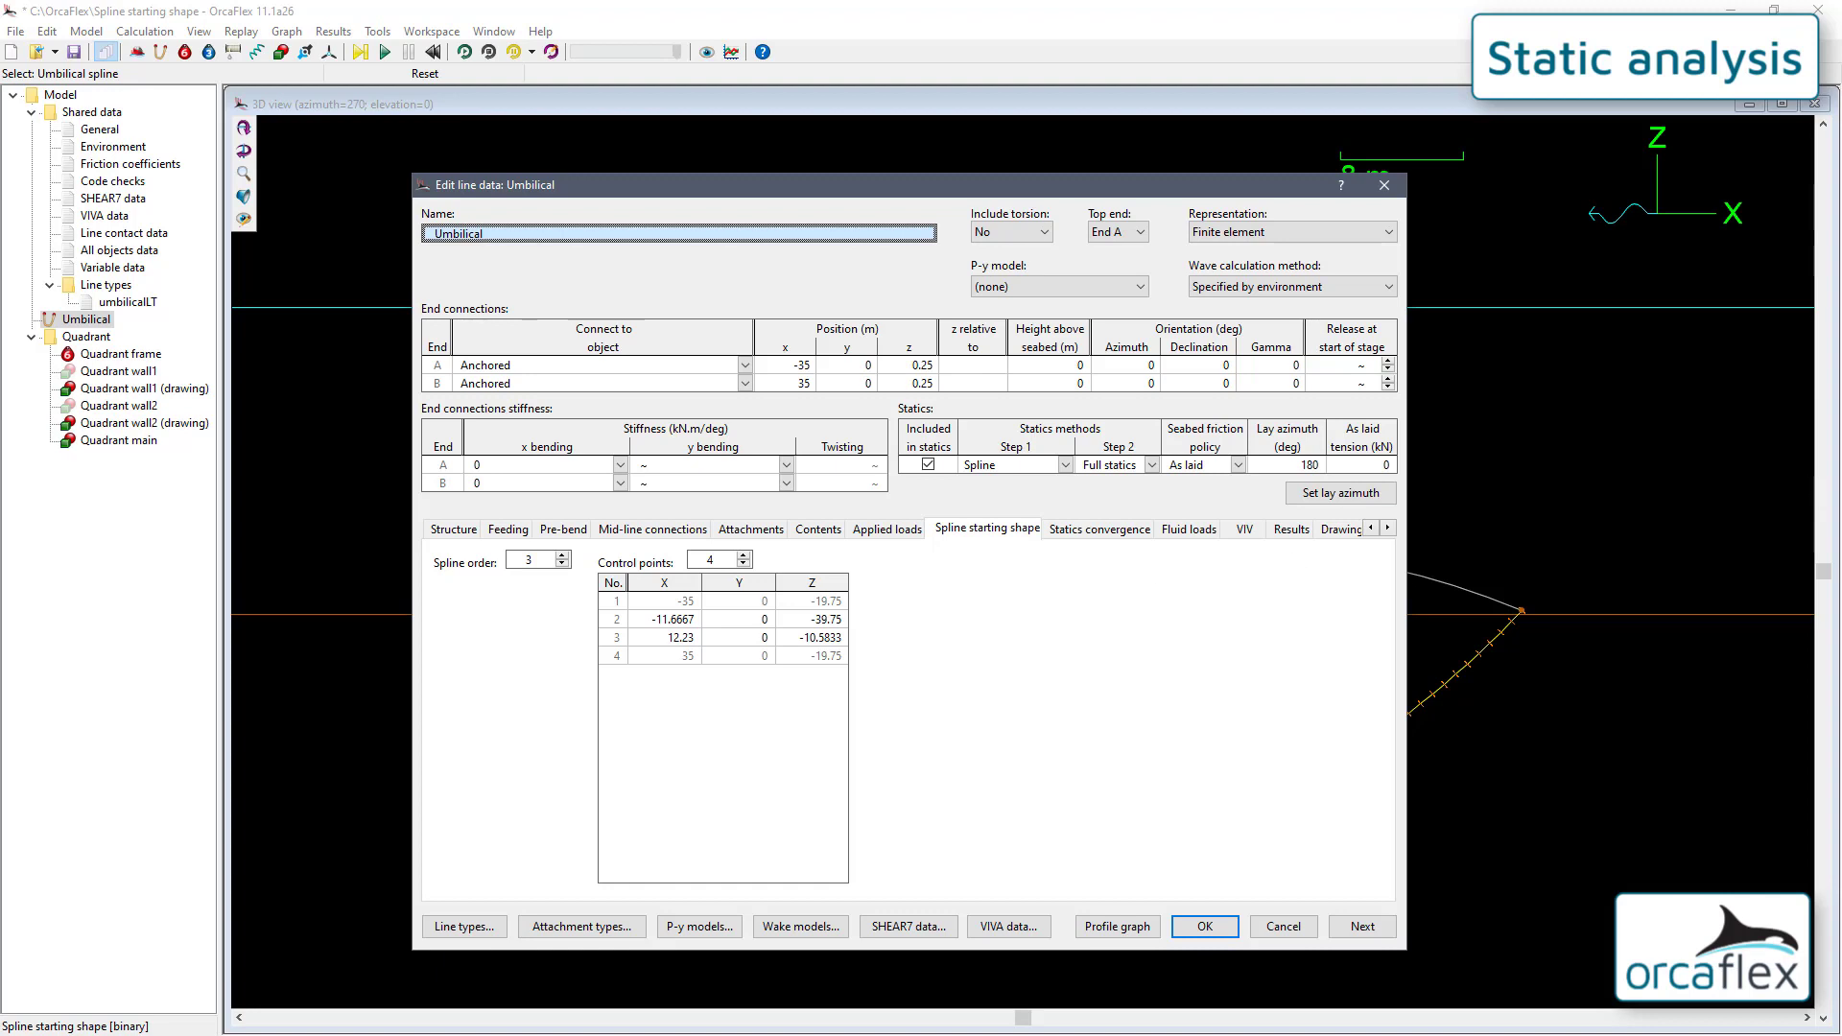
Switch to Spline control points.xlsx in Excel, copy the new spline control points in D2:F7, and return to OrcaFlex.
key("alt+Tab")
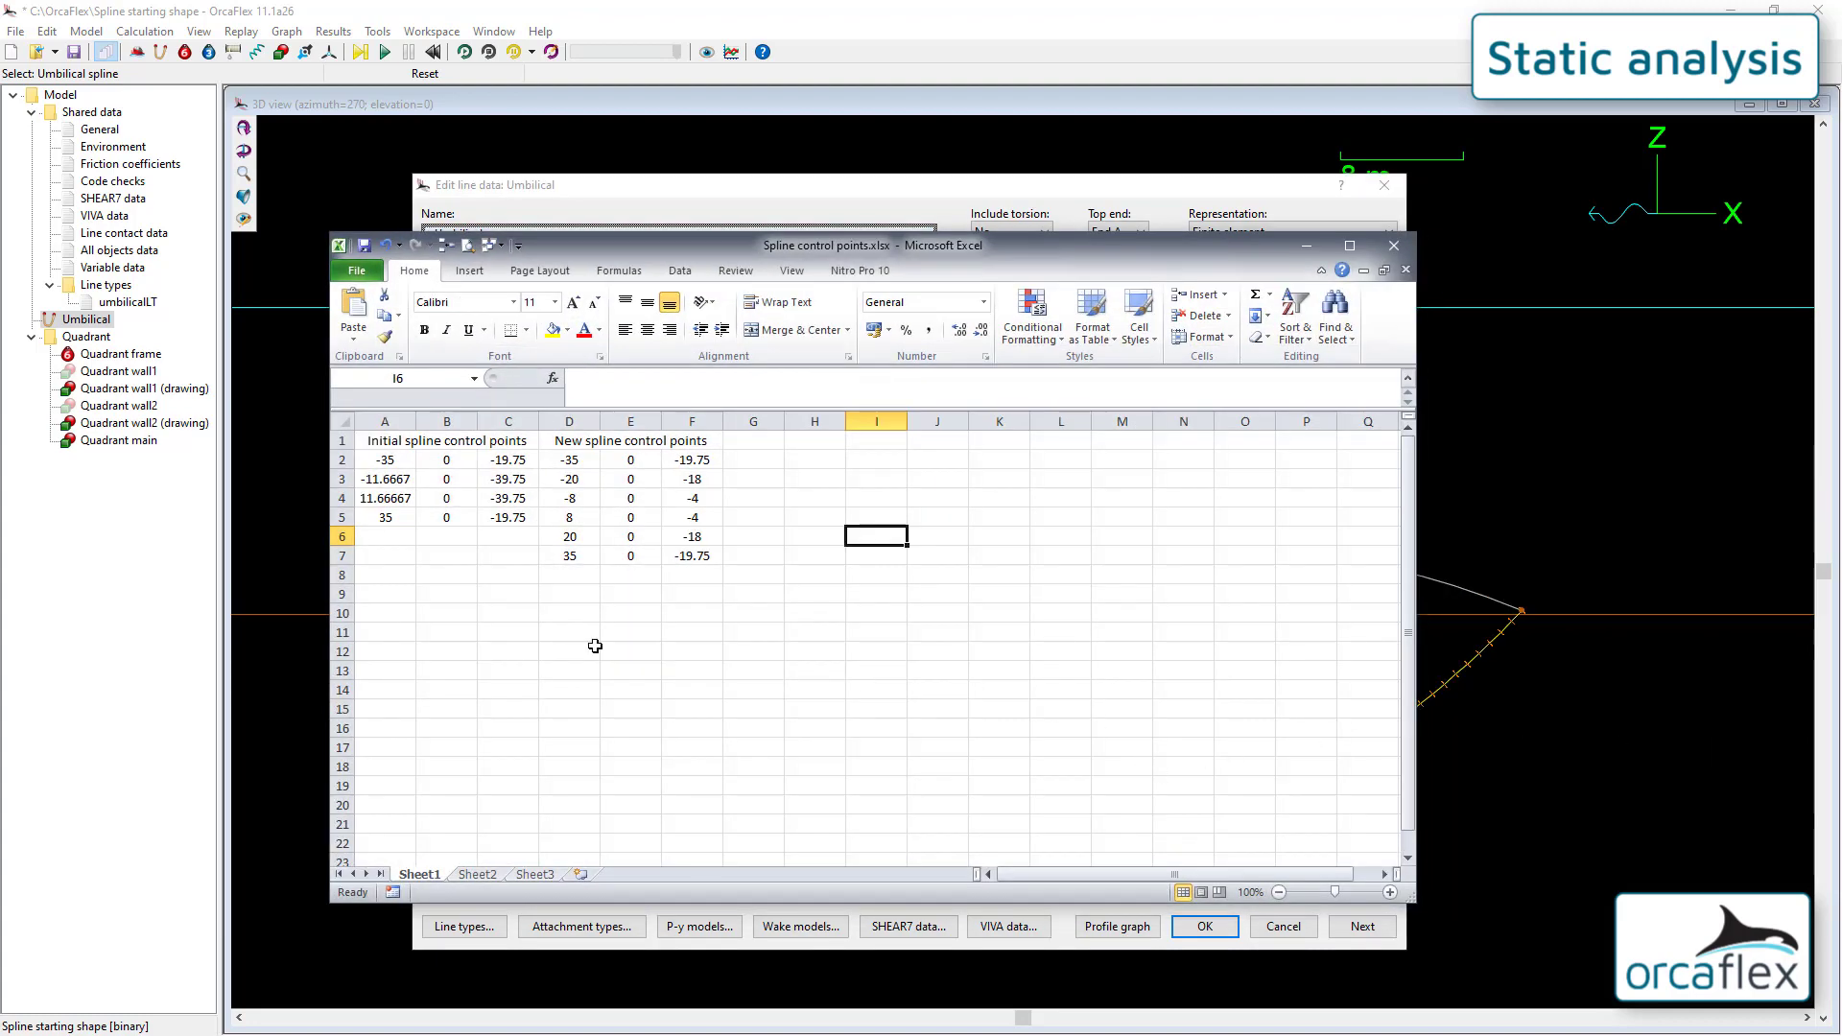
left_click(526, 629)
left_click_drag(569, 459, 687, 557)
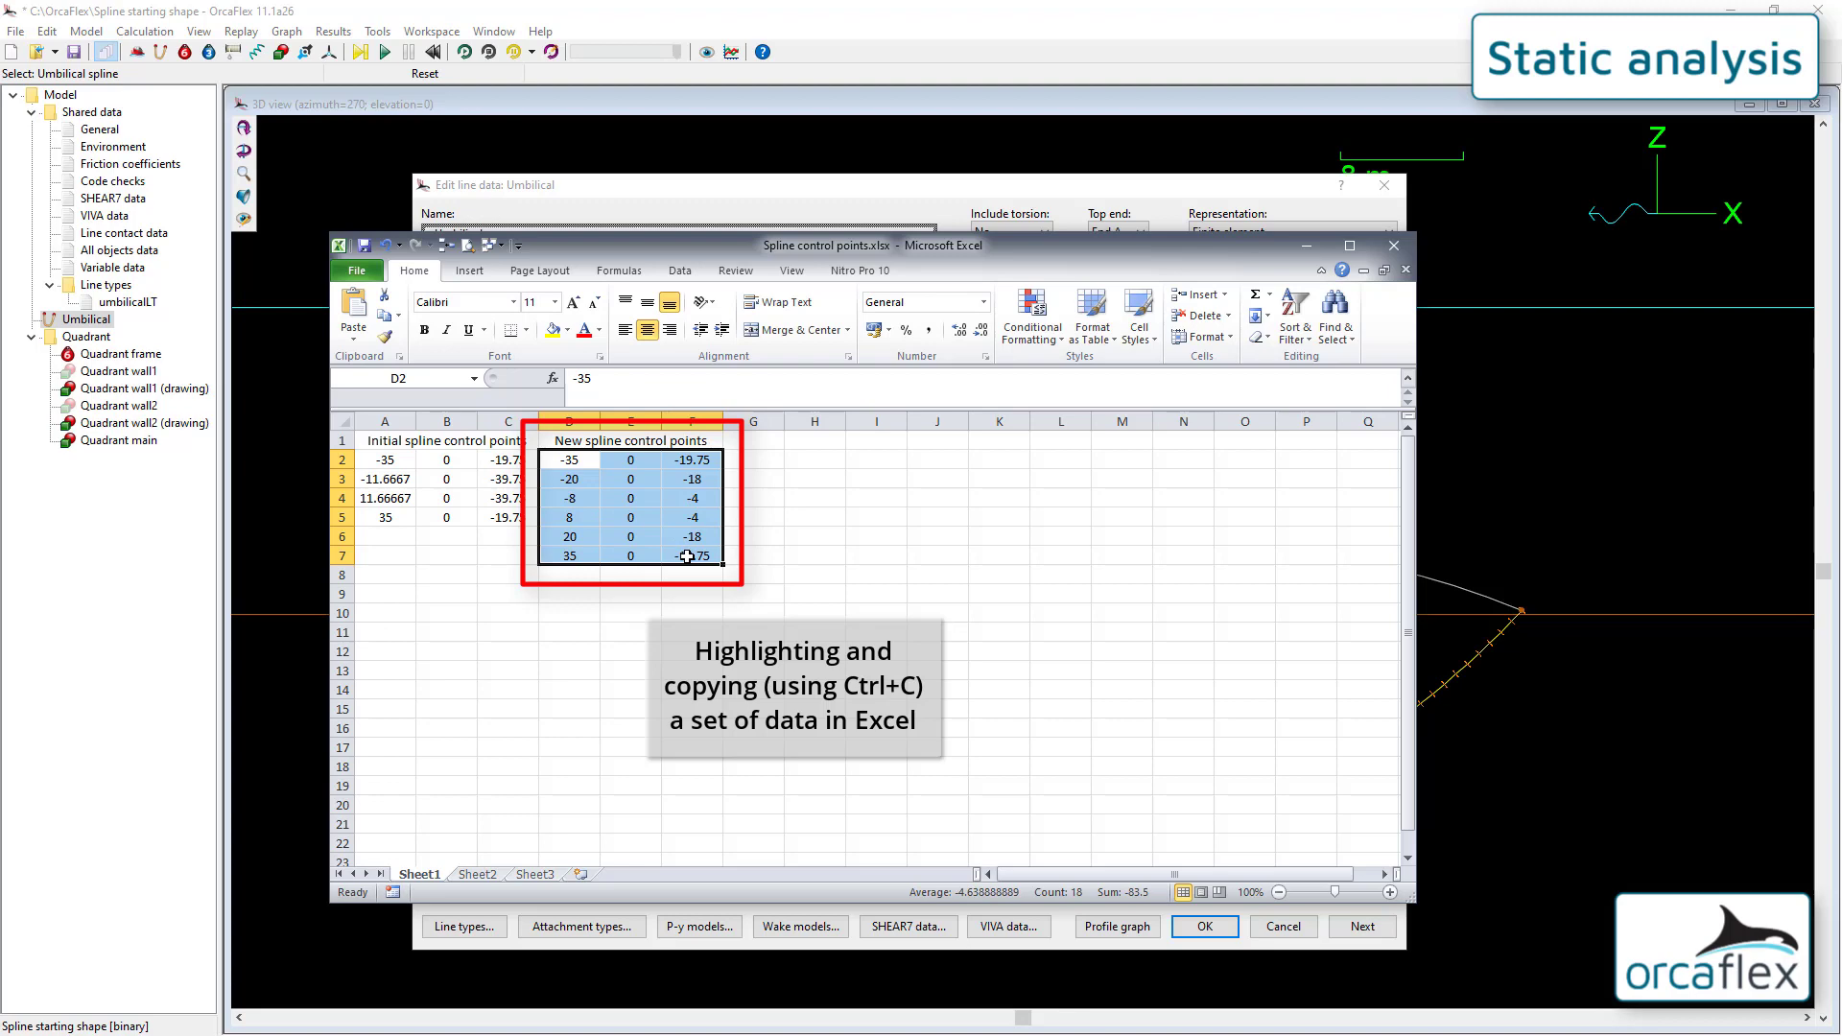
key("ctrl+c")
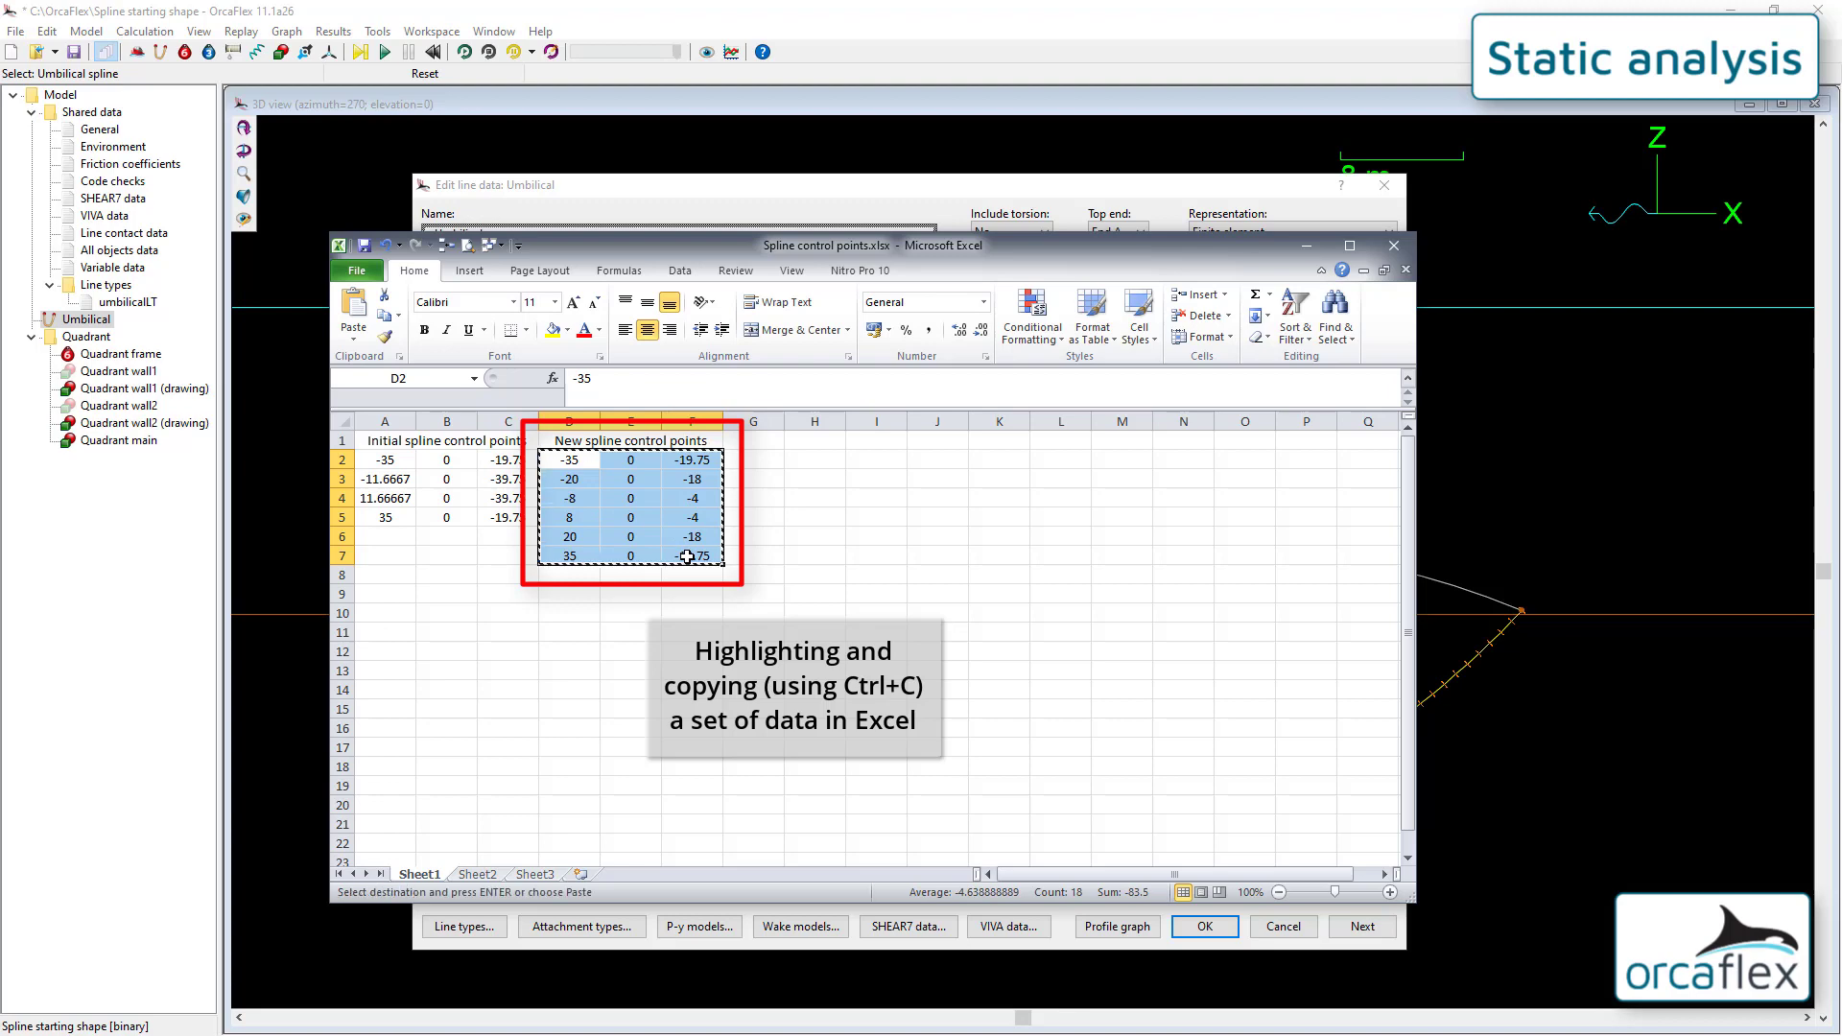
left_click(1315, 245)
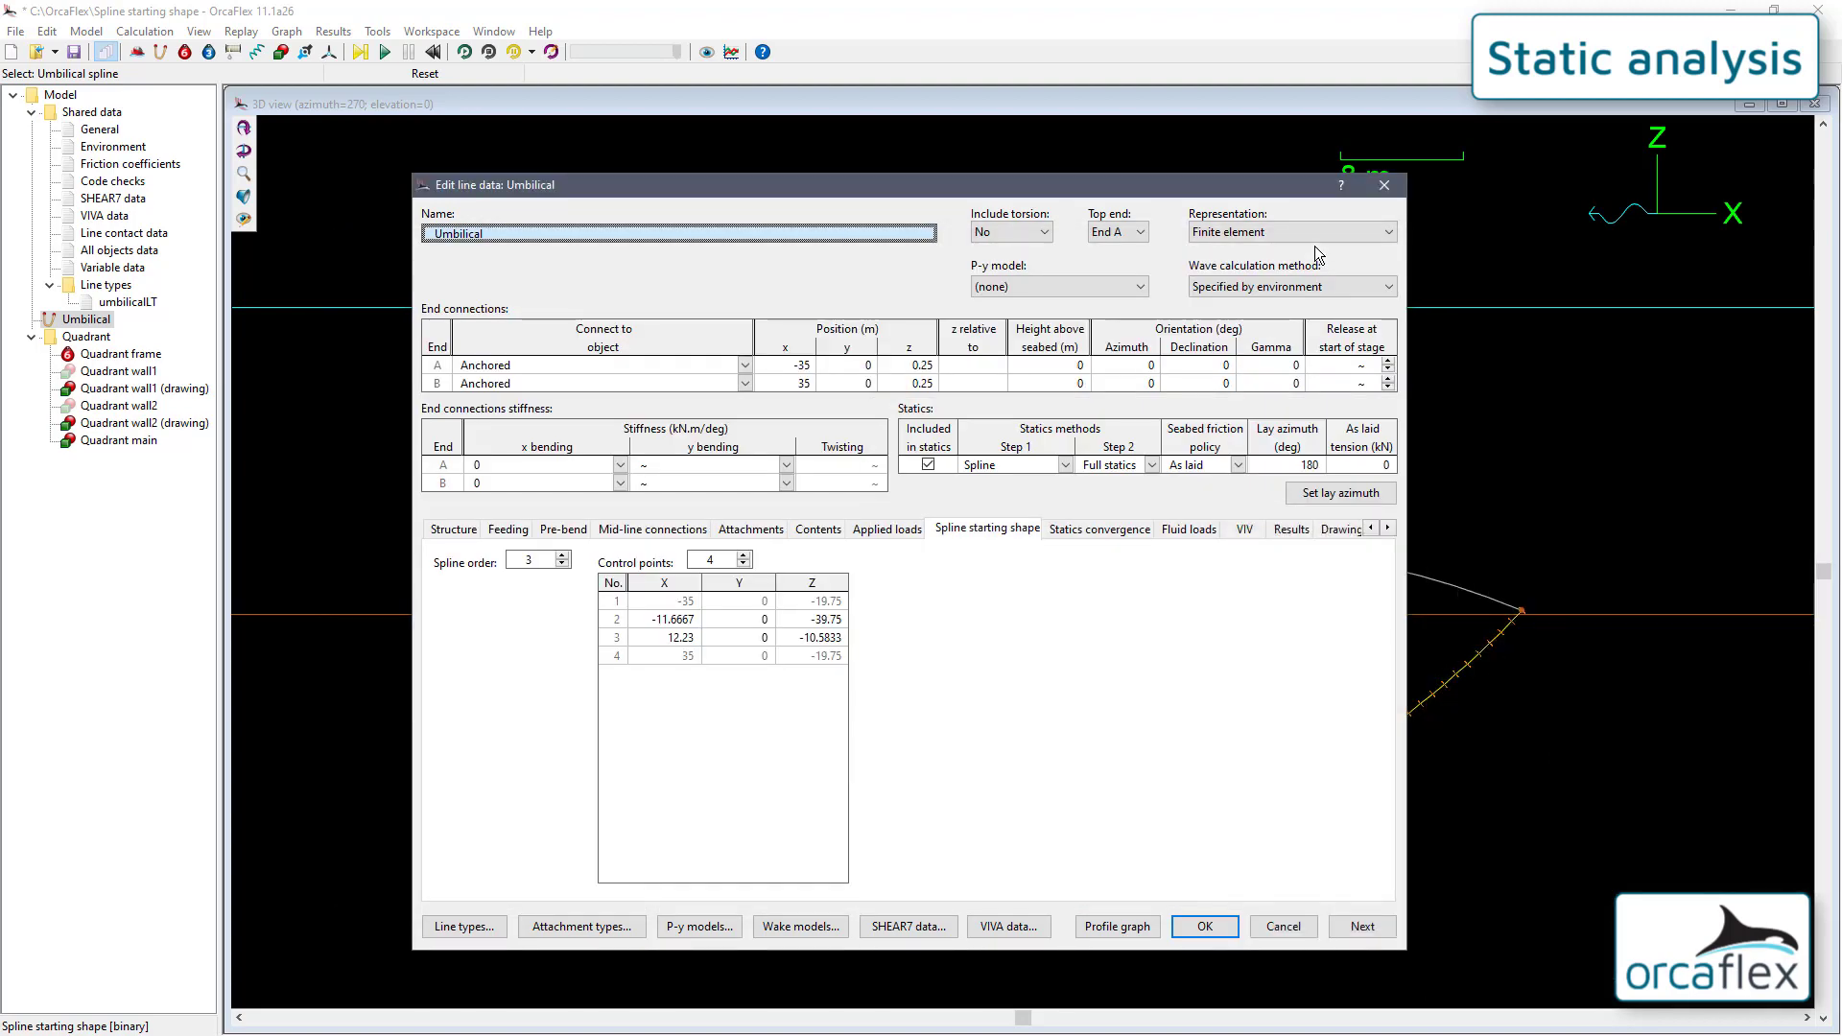
Paste the copied coordinates into the Umbilical's control points table, increasing it to 6 rows, and calculate statics.
left_click(672, 601)
key("ctrl+v")
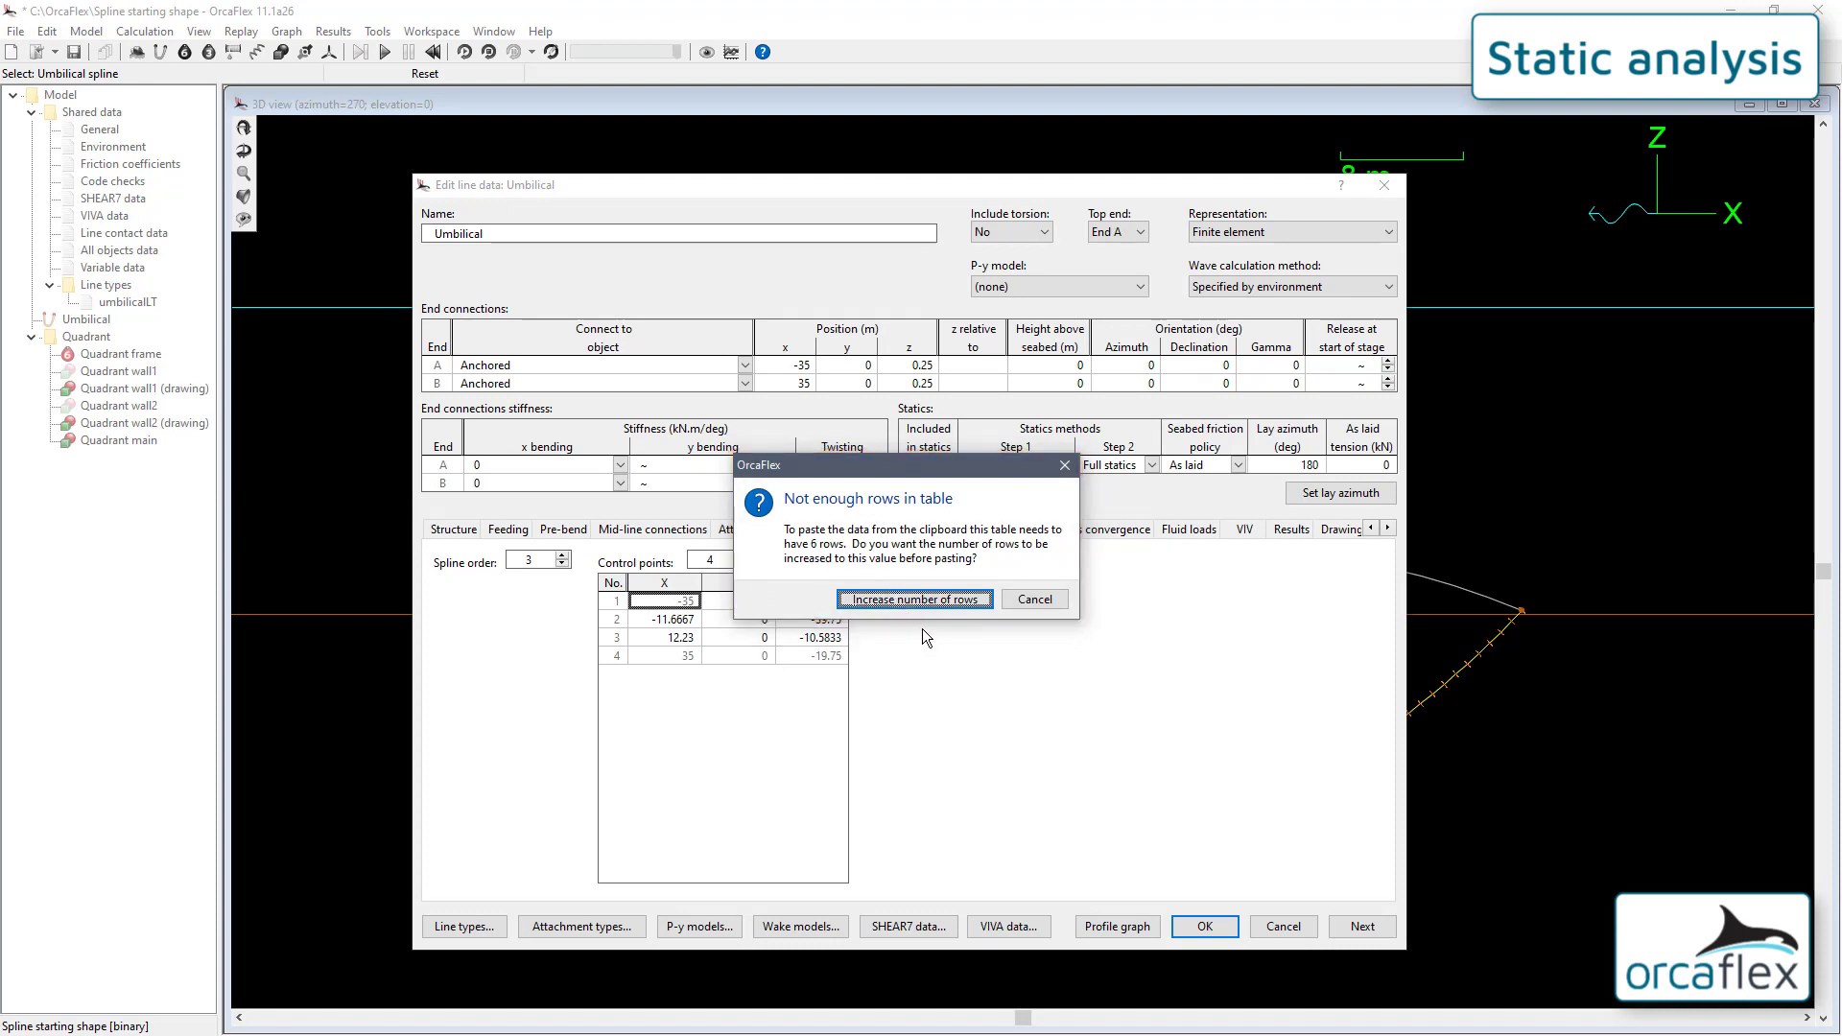
key("Return")
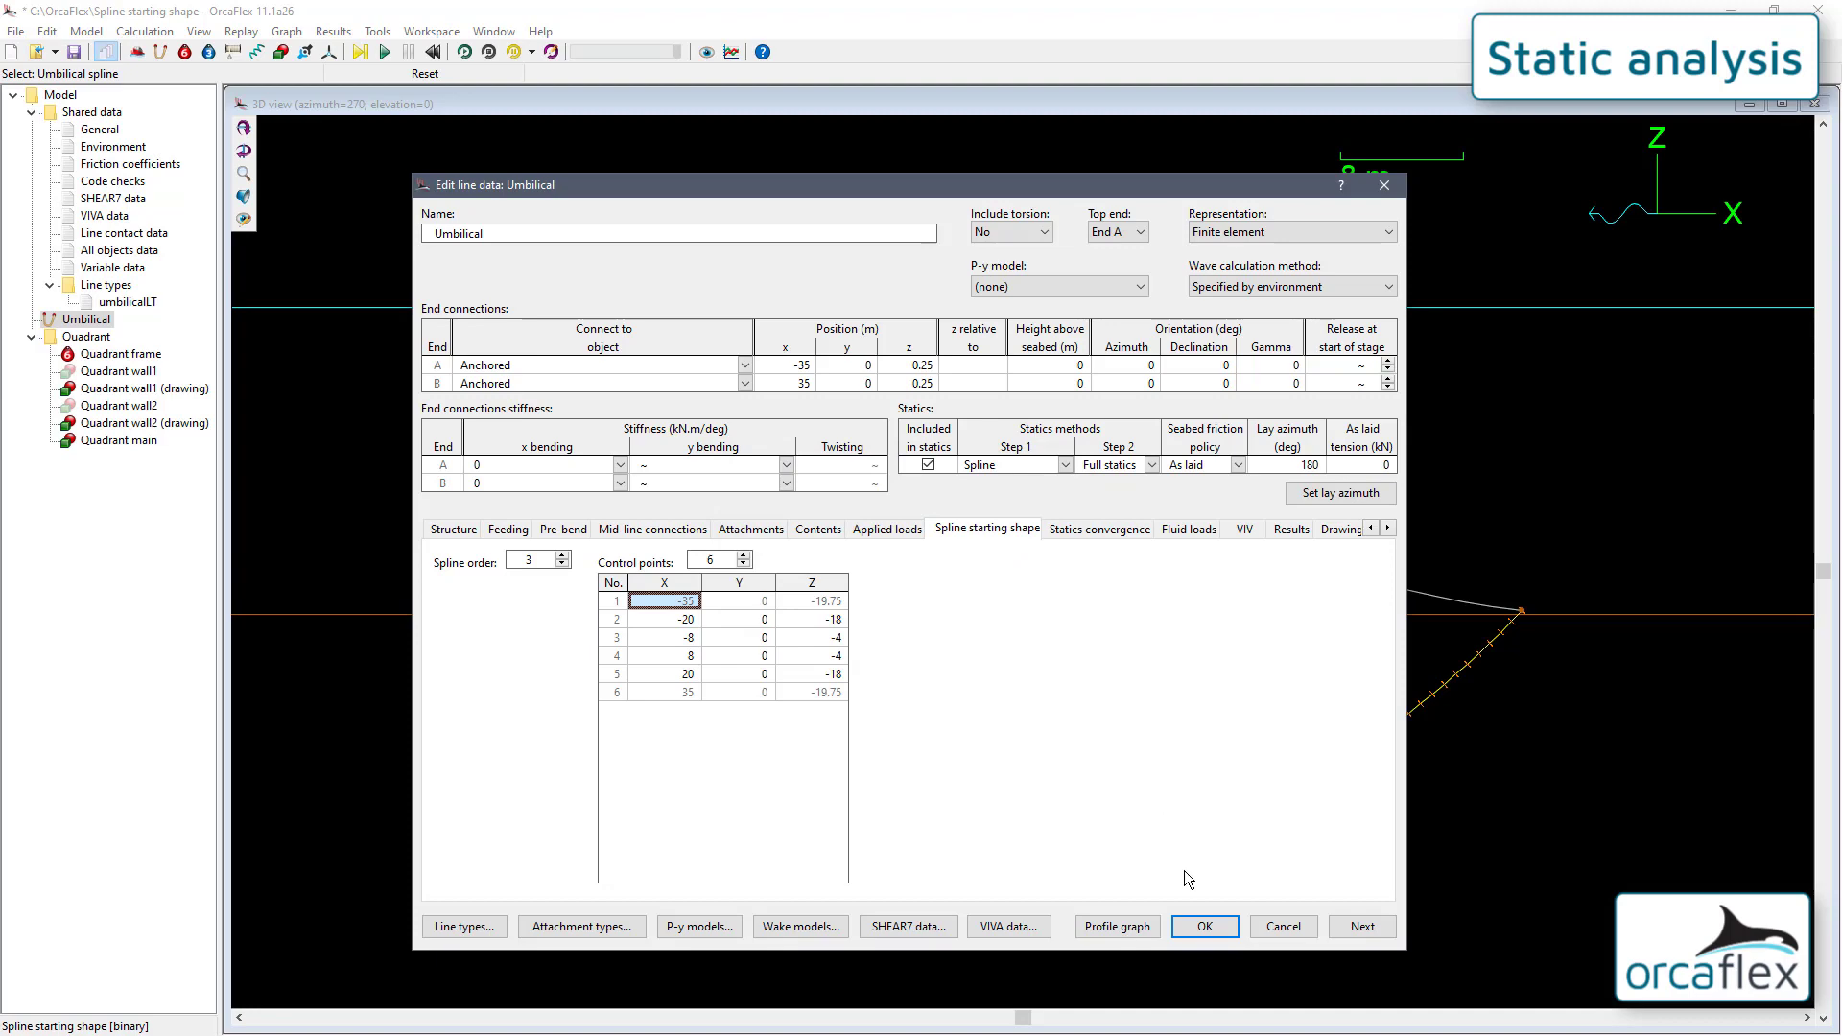
left_click(1207, 928)
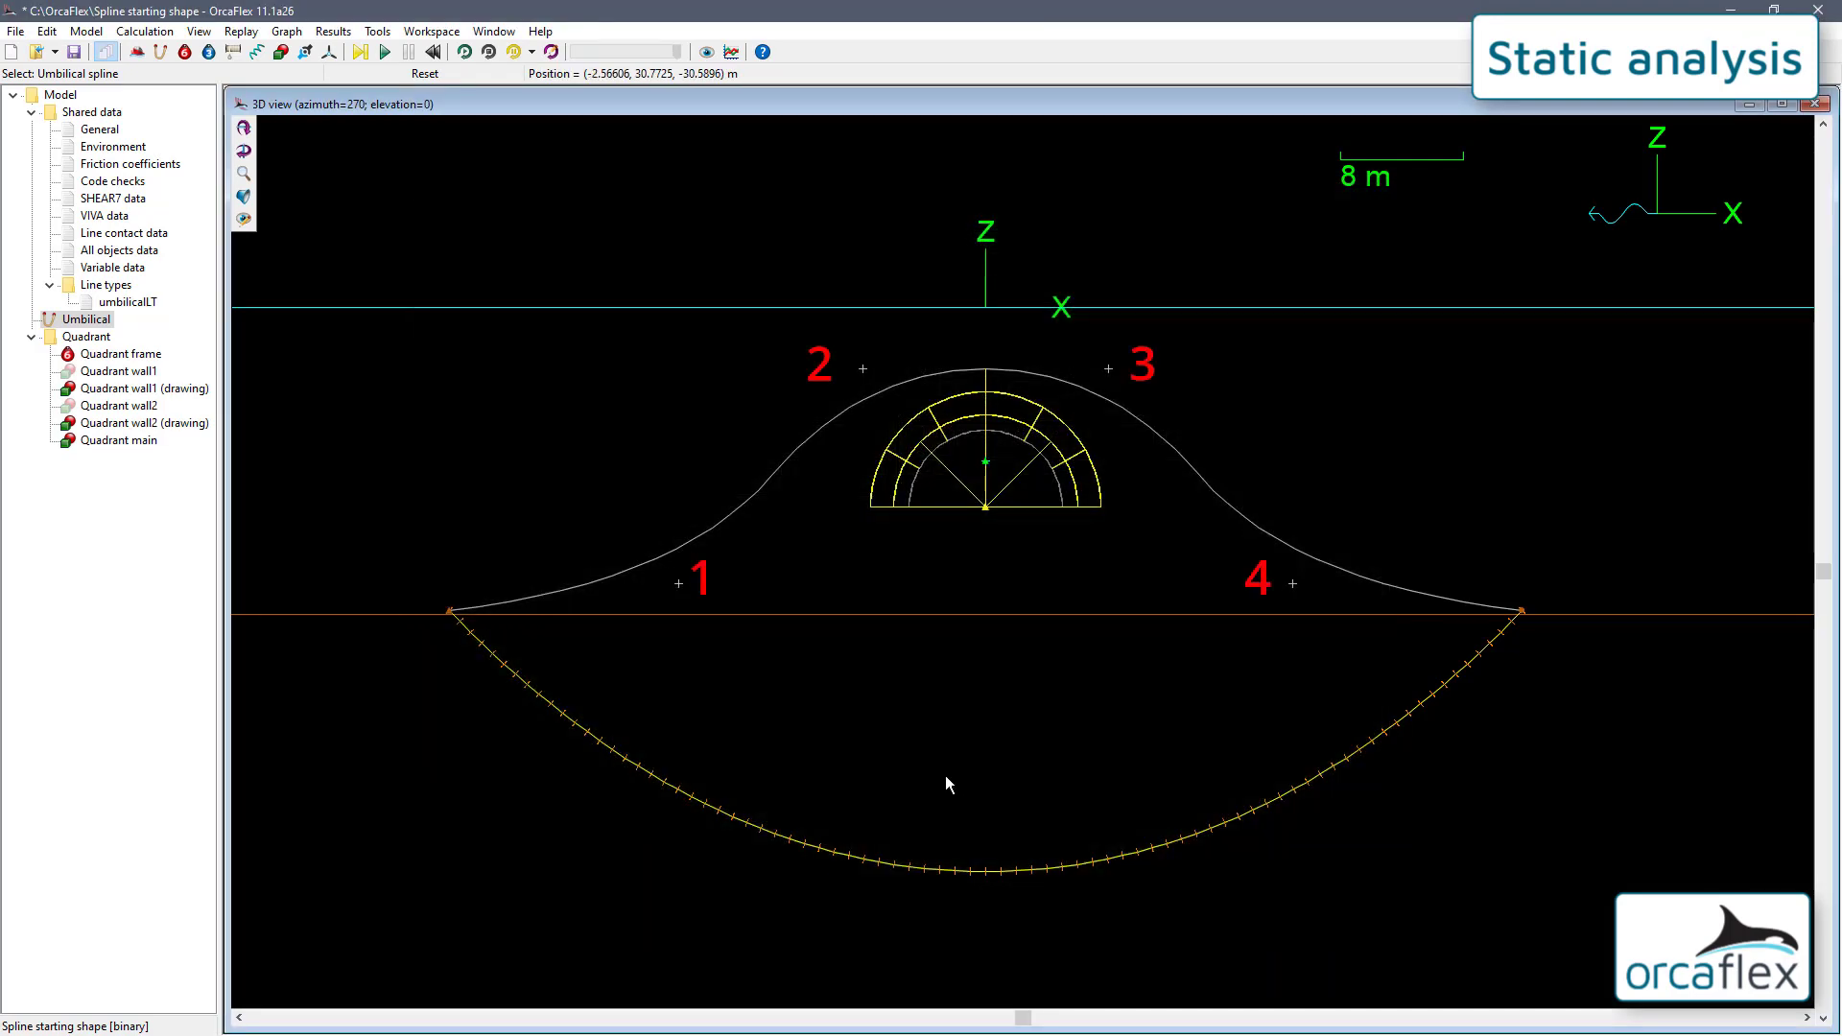
left_click(364, 52)
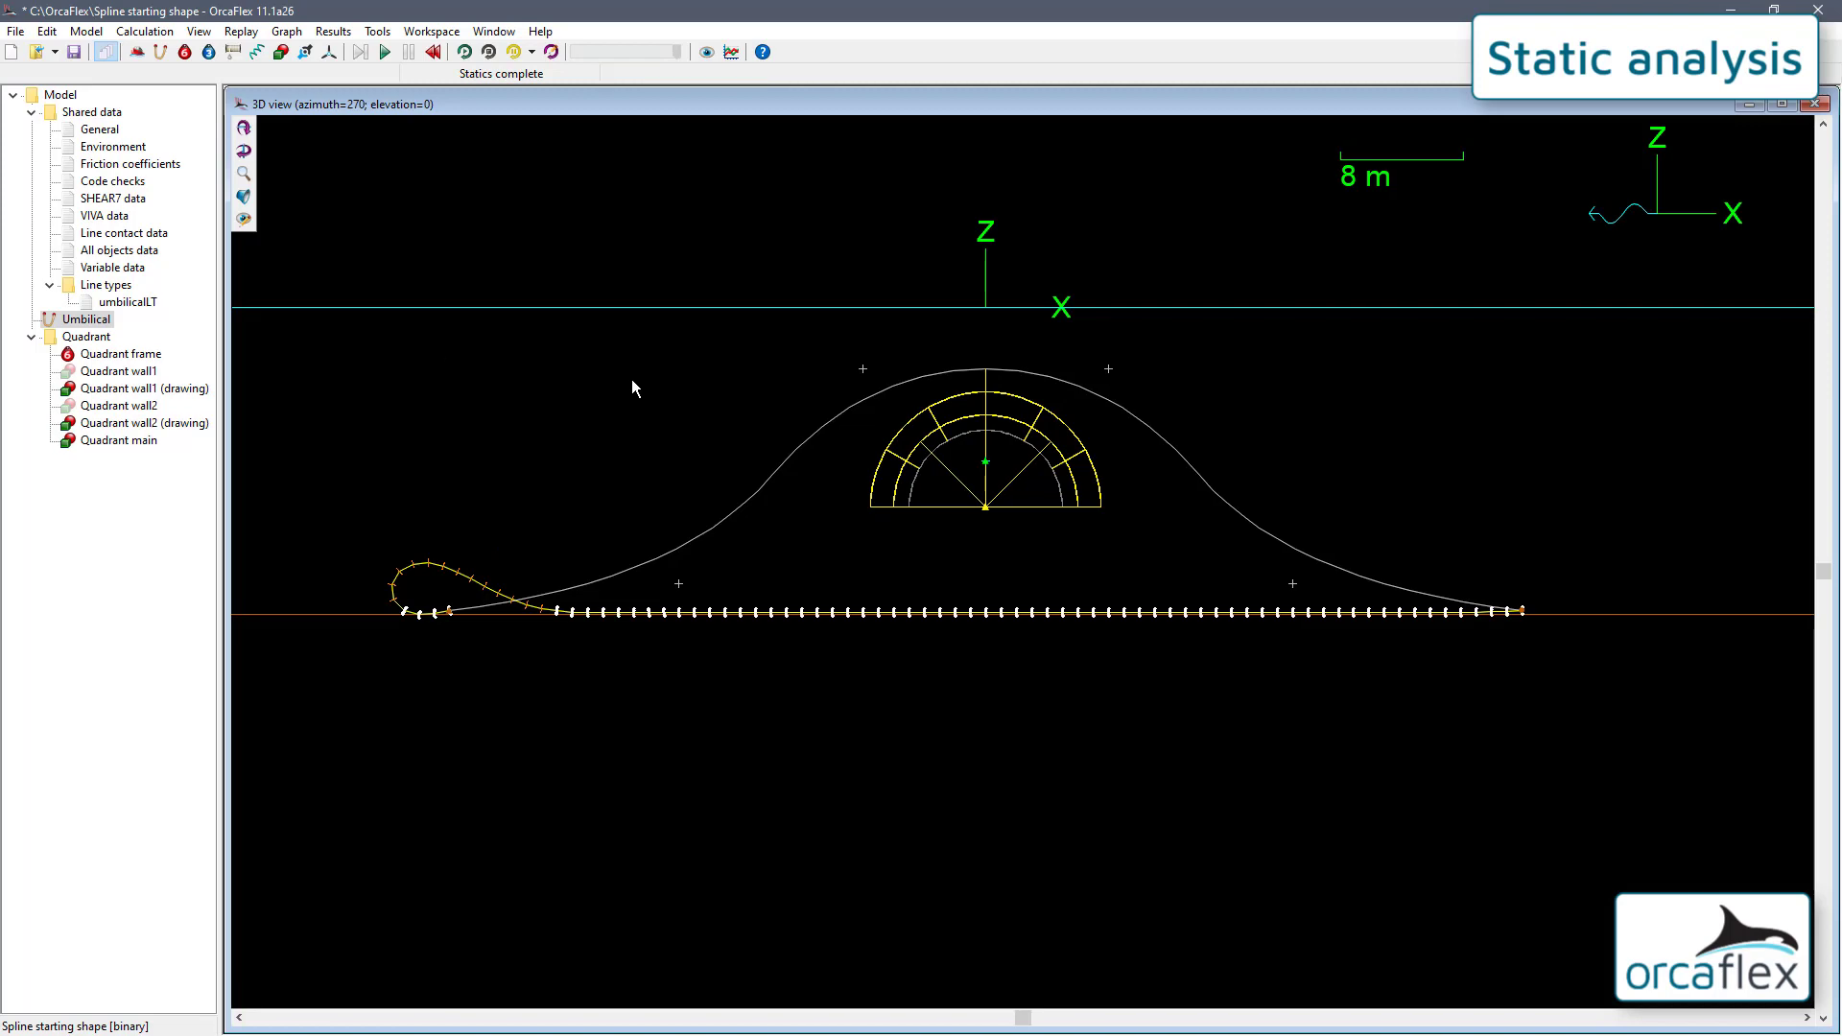
Switch the Umbilical's full statics convergence control method to Mag. of std. error / change.
double_click(731, 521)
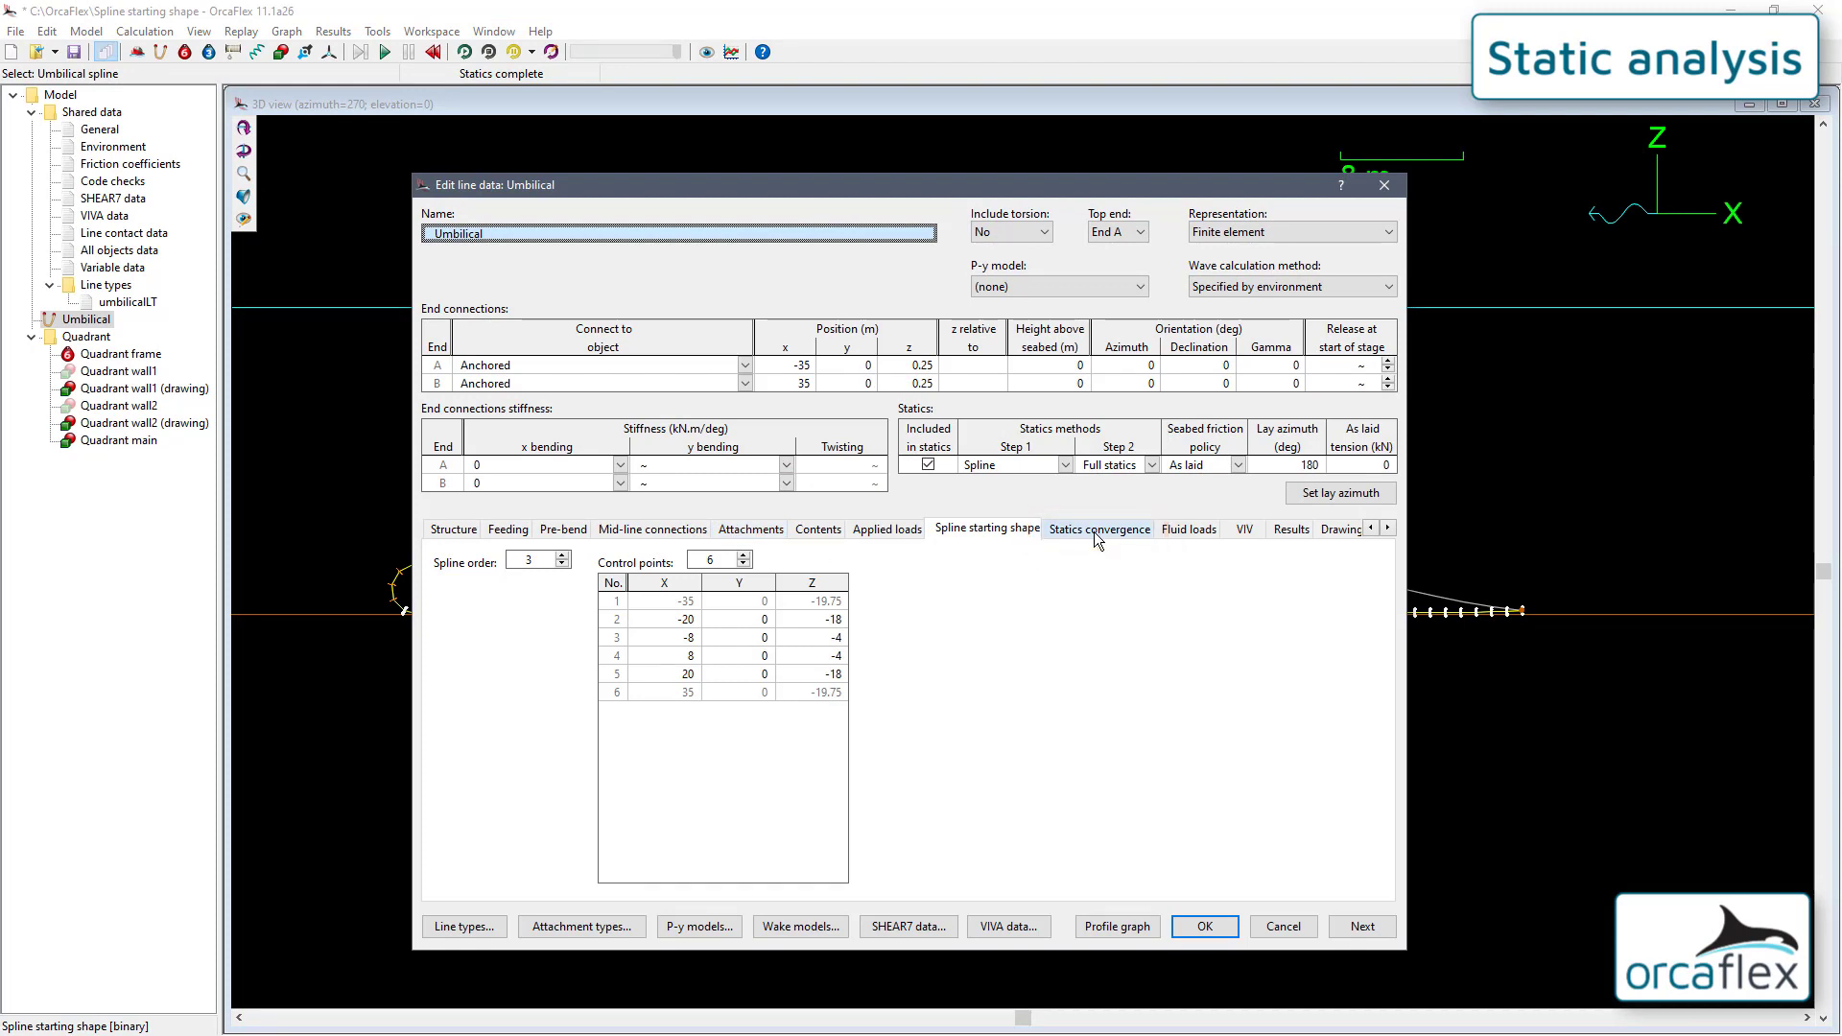
left_click(1093, 531)
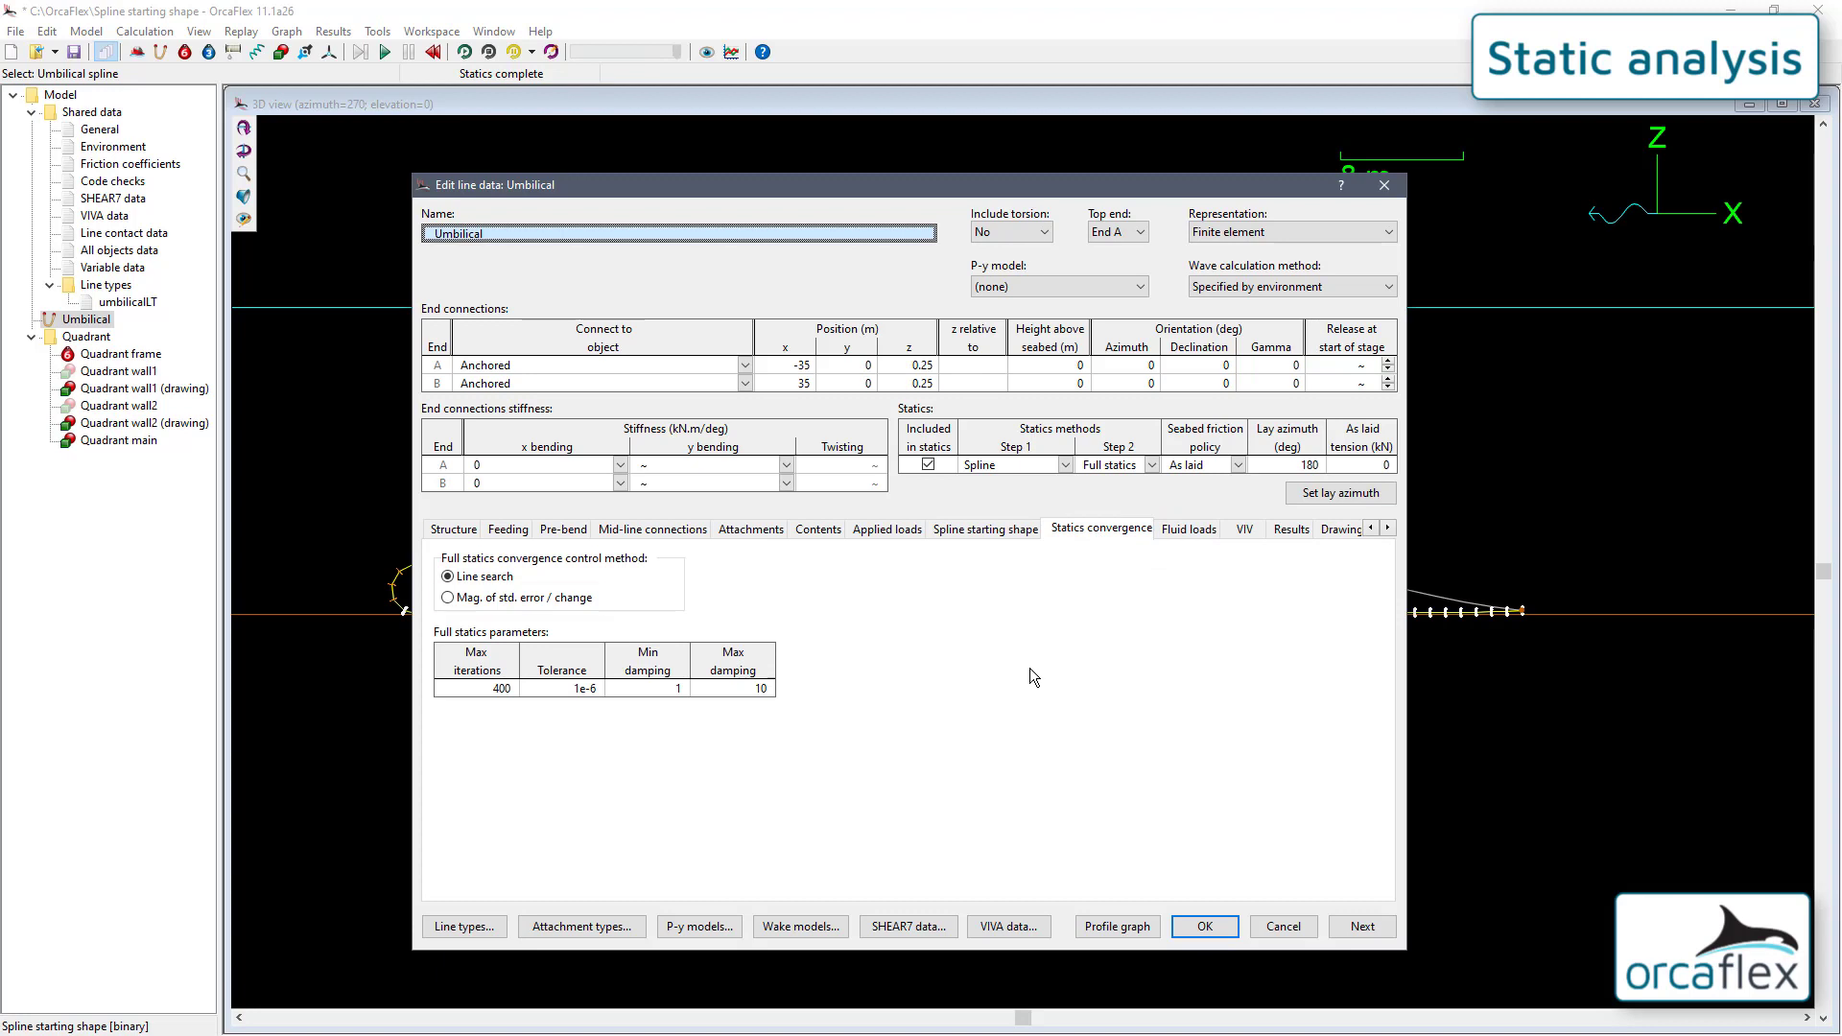
left_click(512, 599)
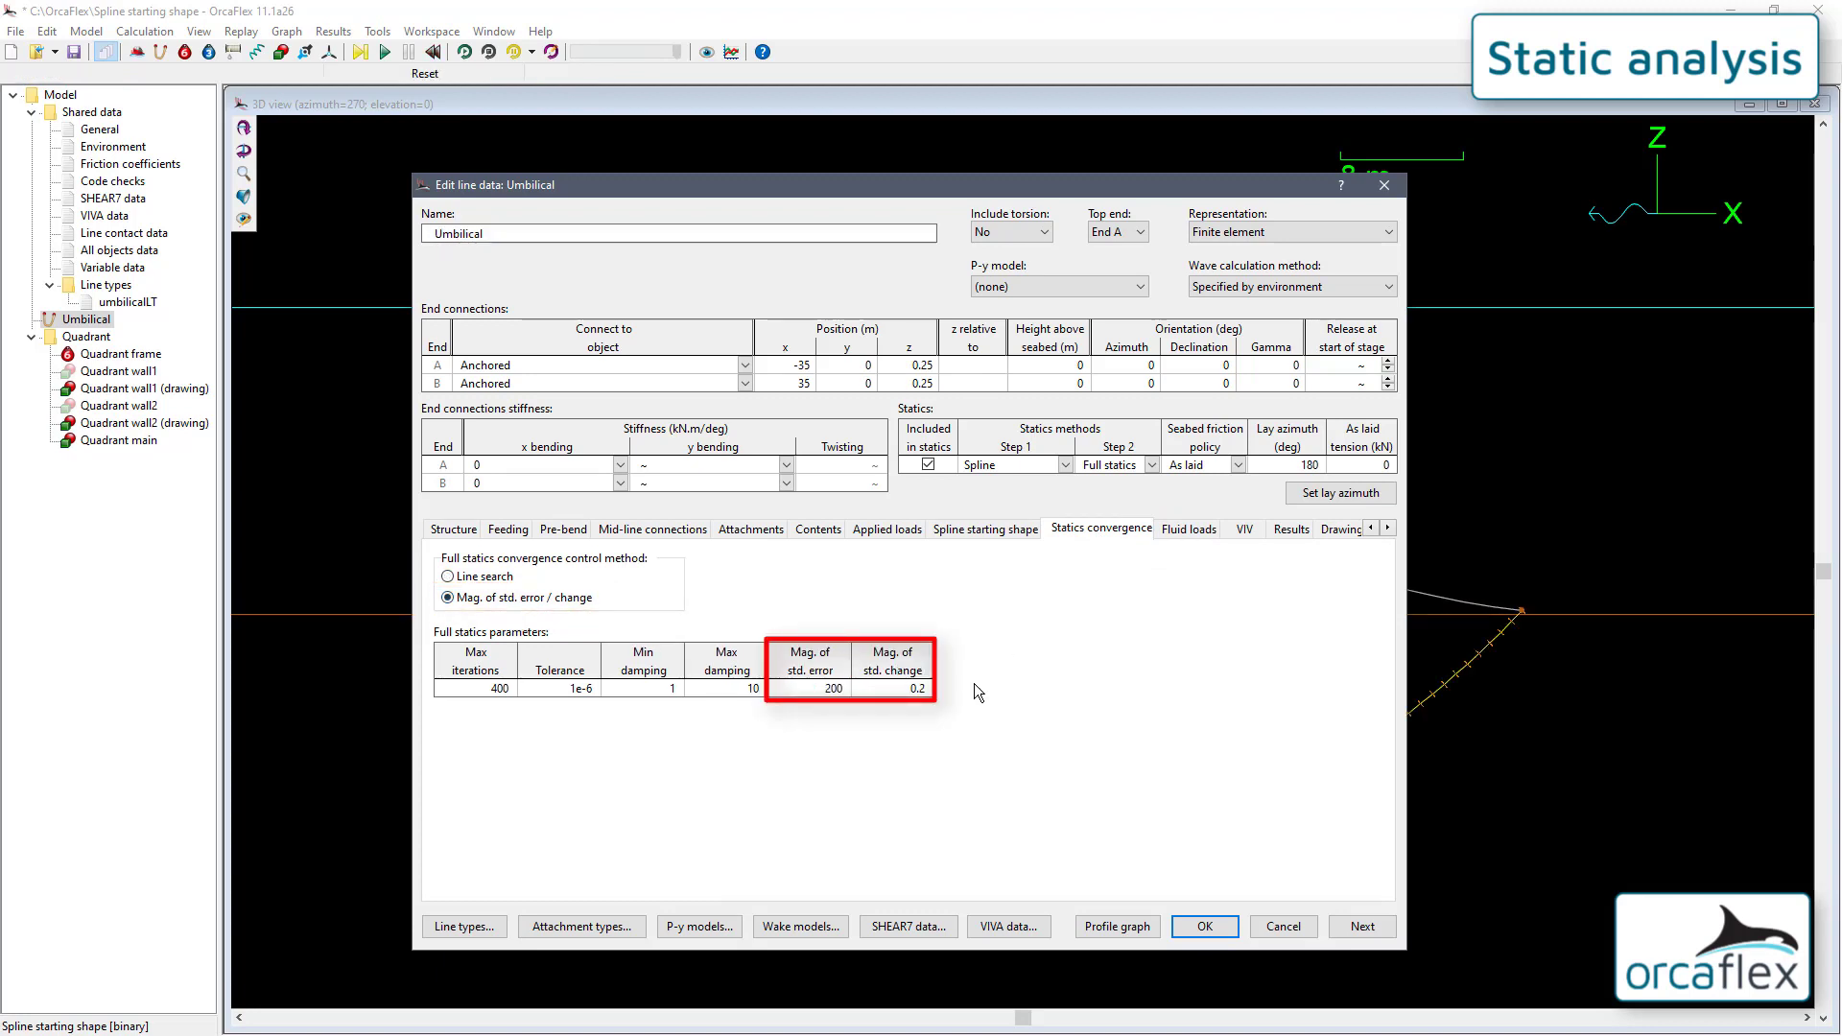
Set the Umbilical's magnitude of standard change to 0.01, accept the line data and calculate statics.
double_click(918, 690)
type("0.")
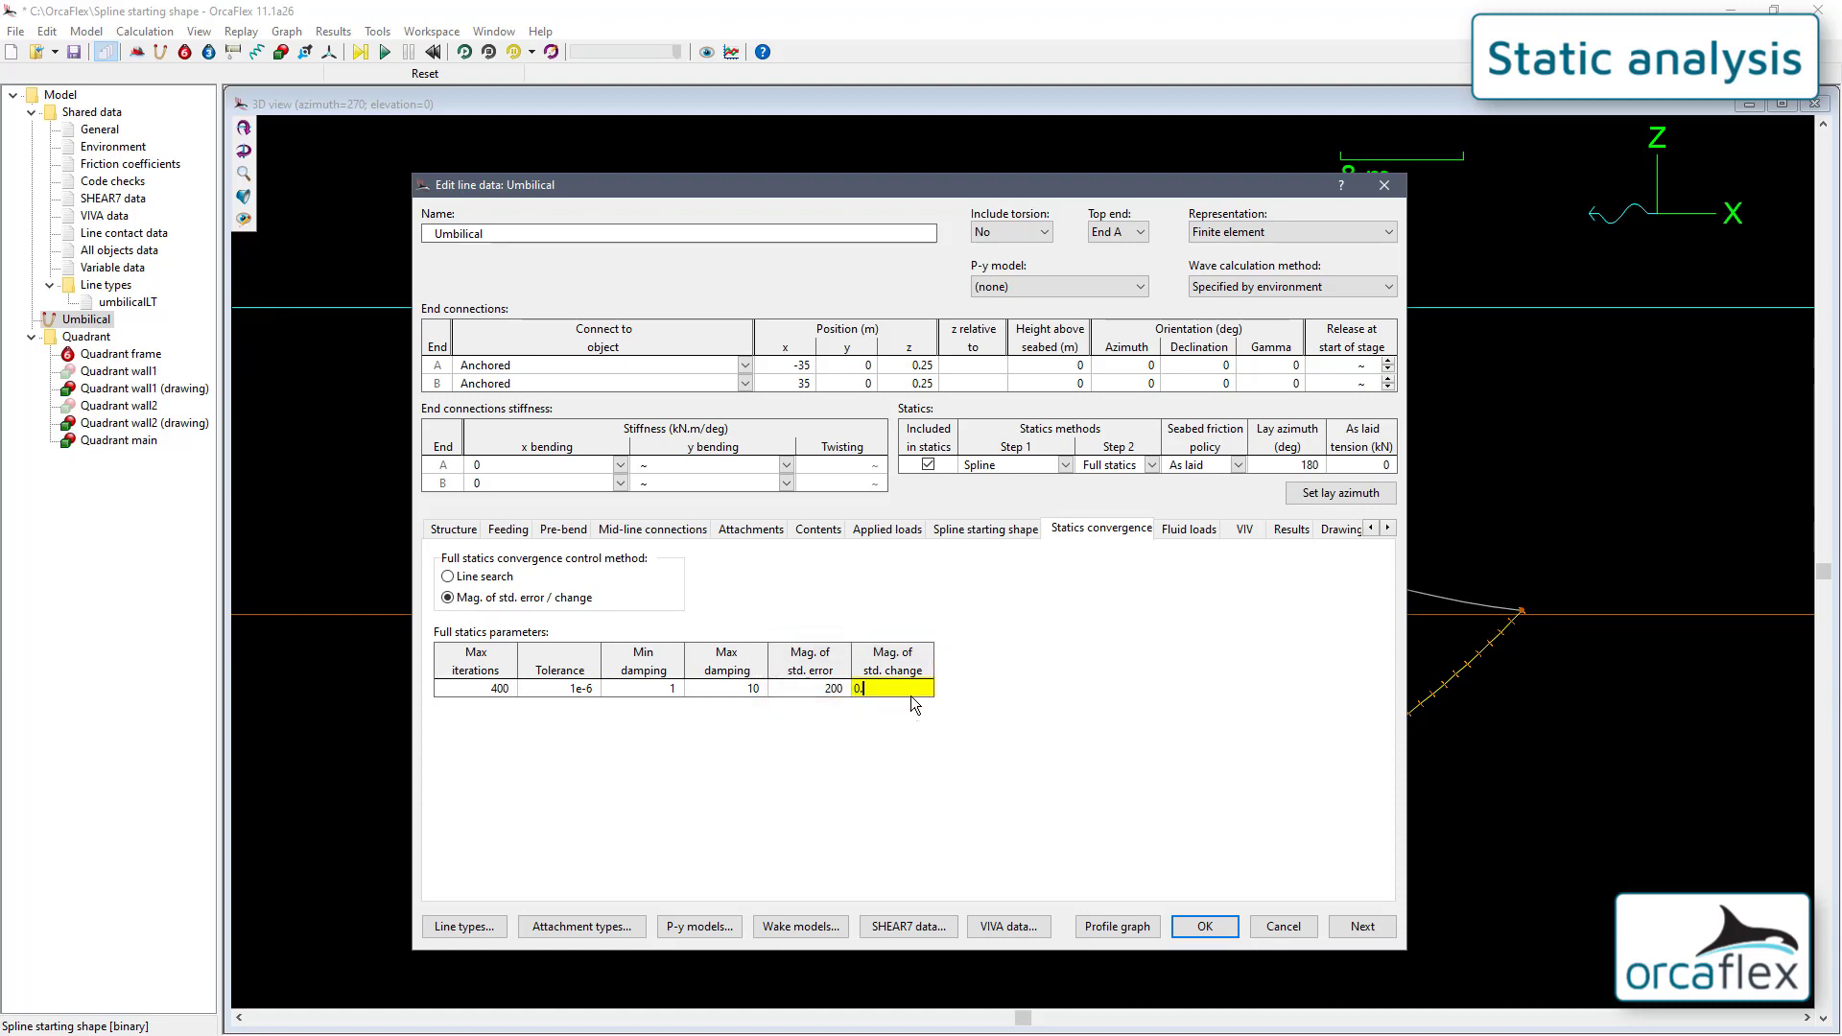
type("01")
left_click(1205, 927)
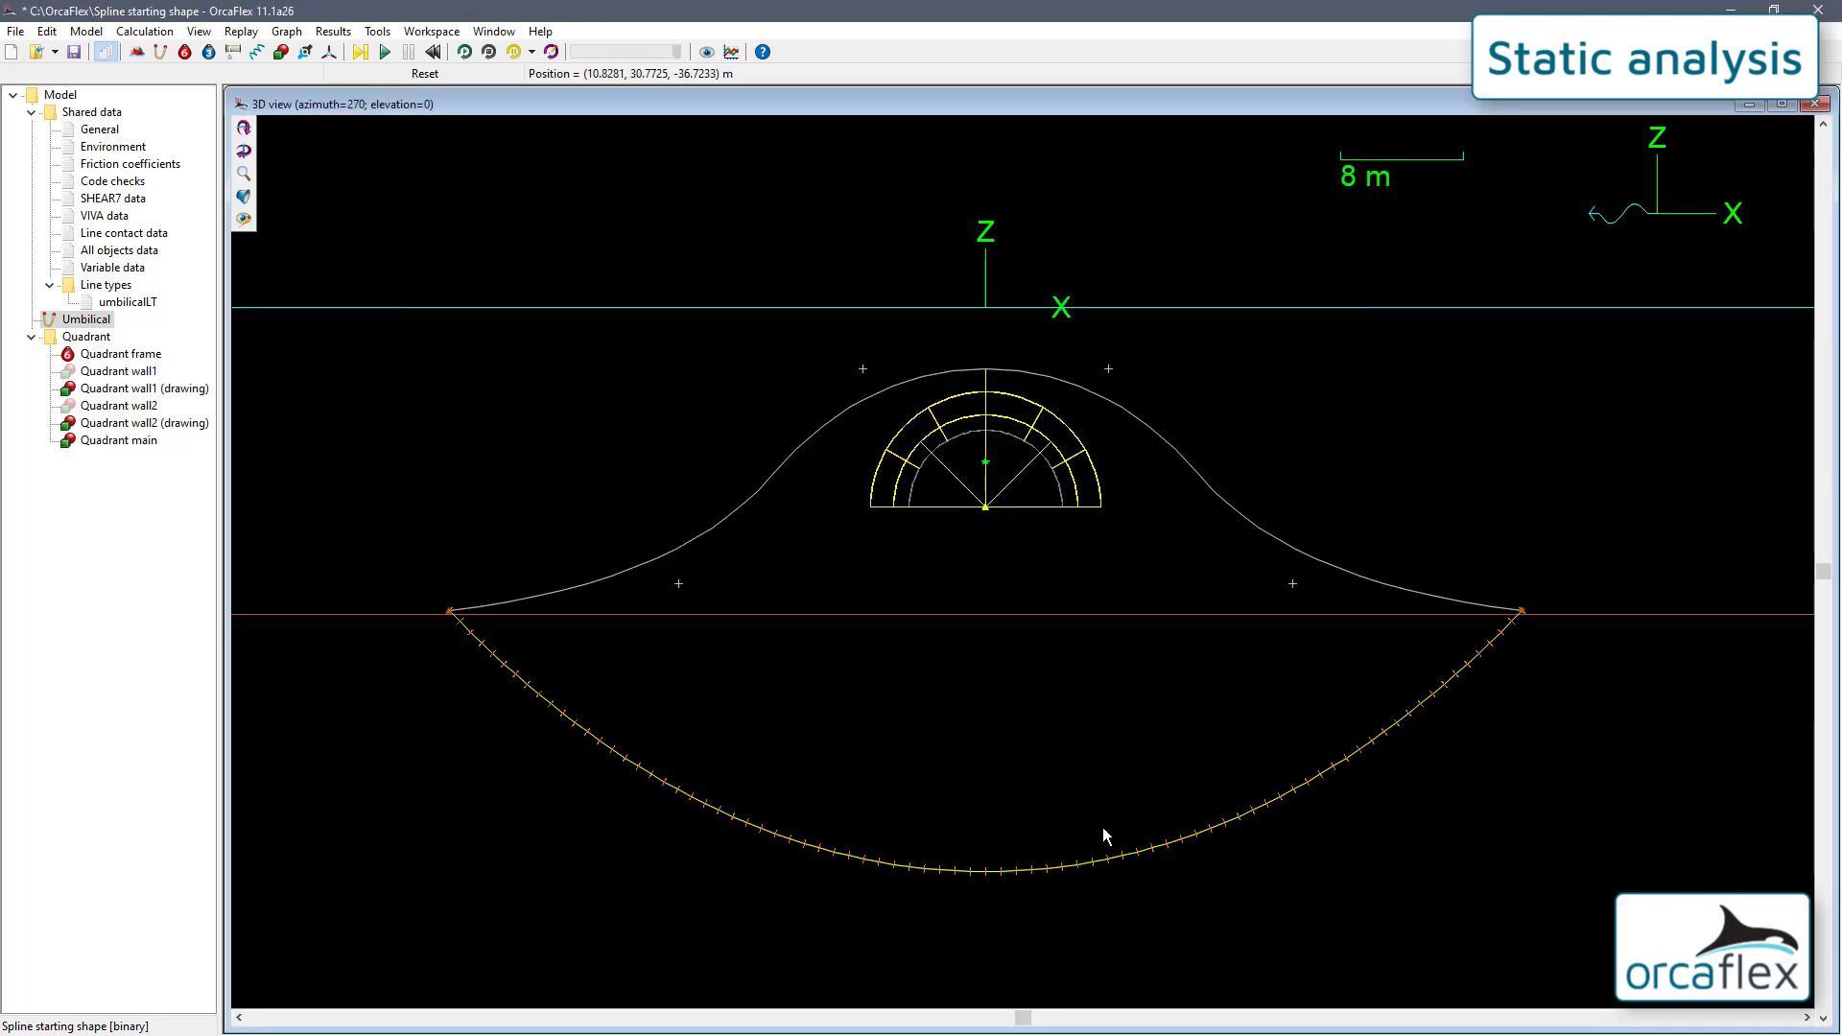
left_click(359, 54)
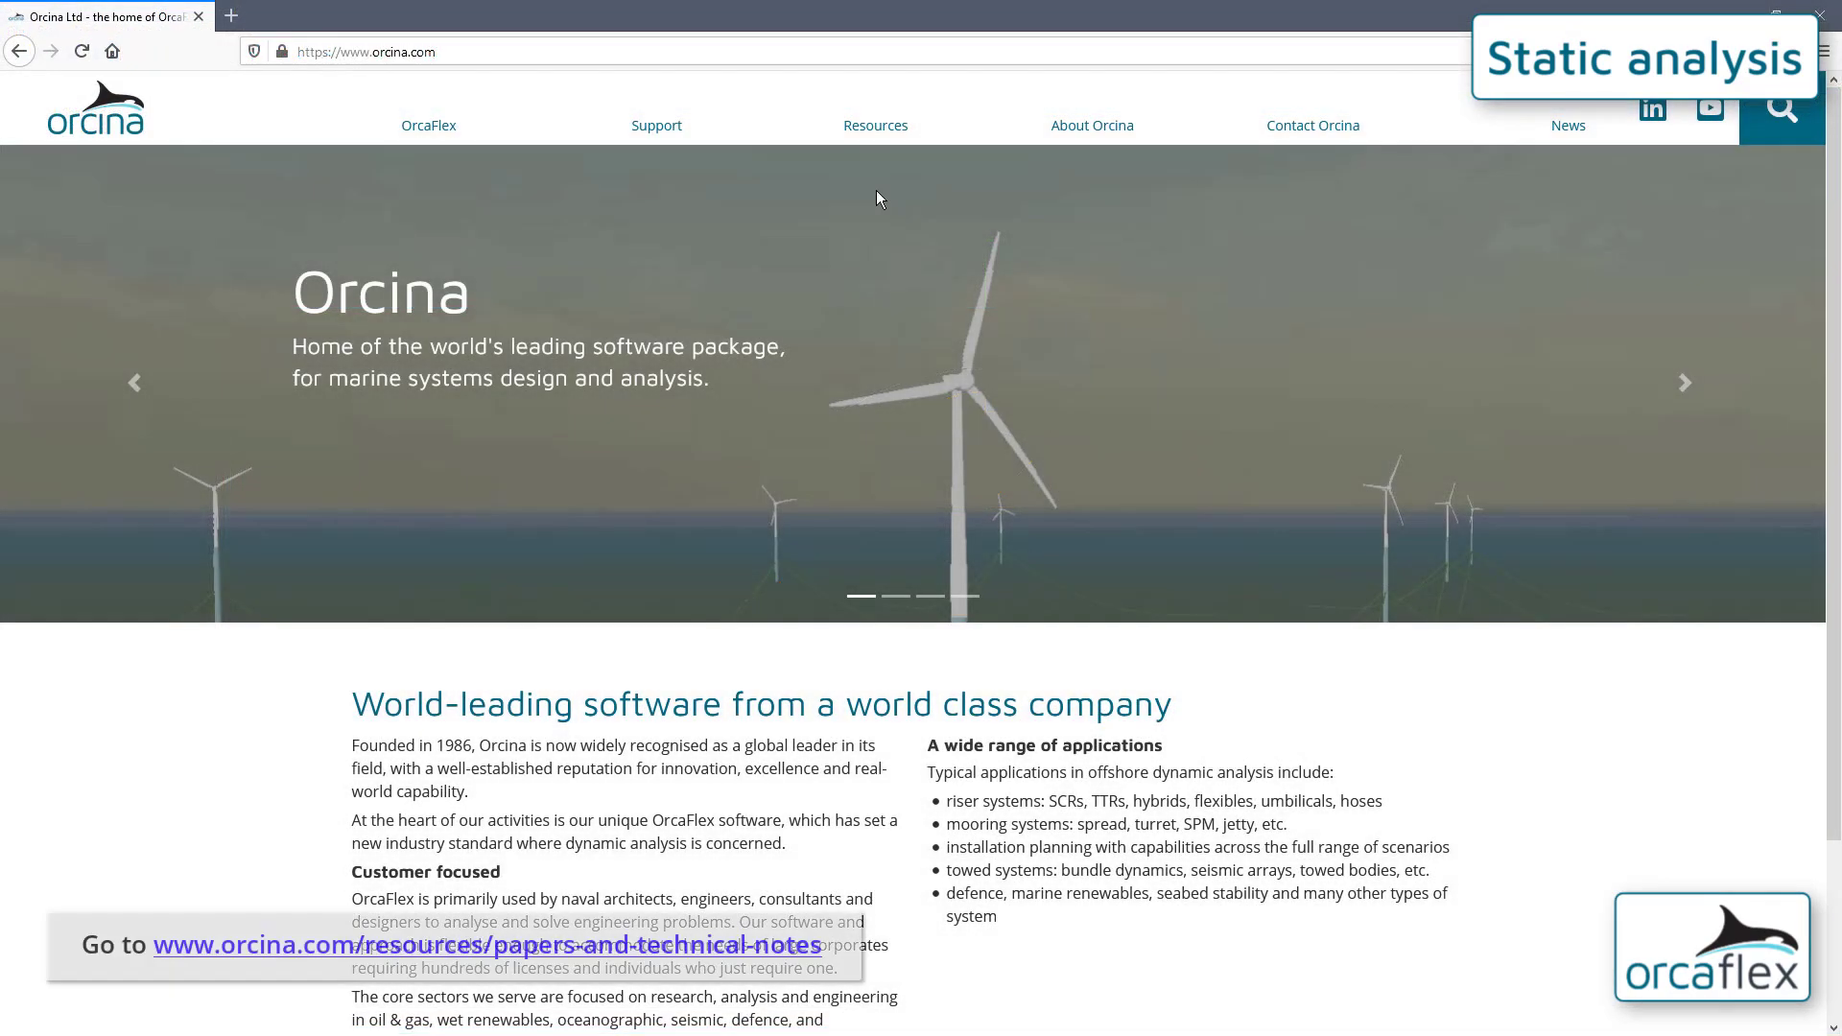
On the Orcina website in the browser, open the Statics Convergence Guide from the papers and technical notes and read its damping advice.
mouse_move(872, 135)
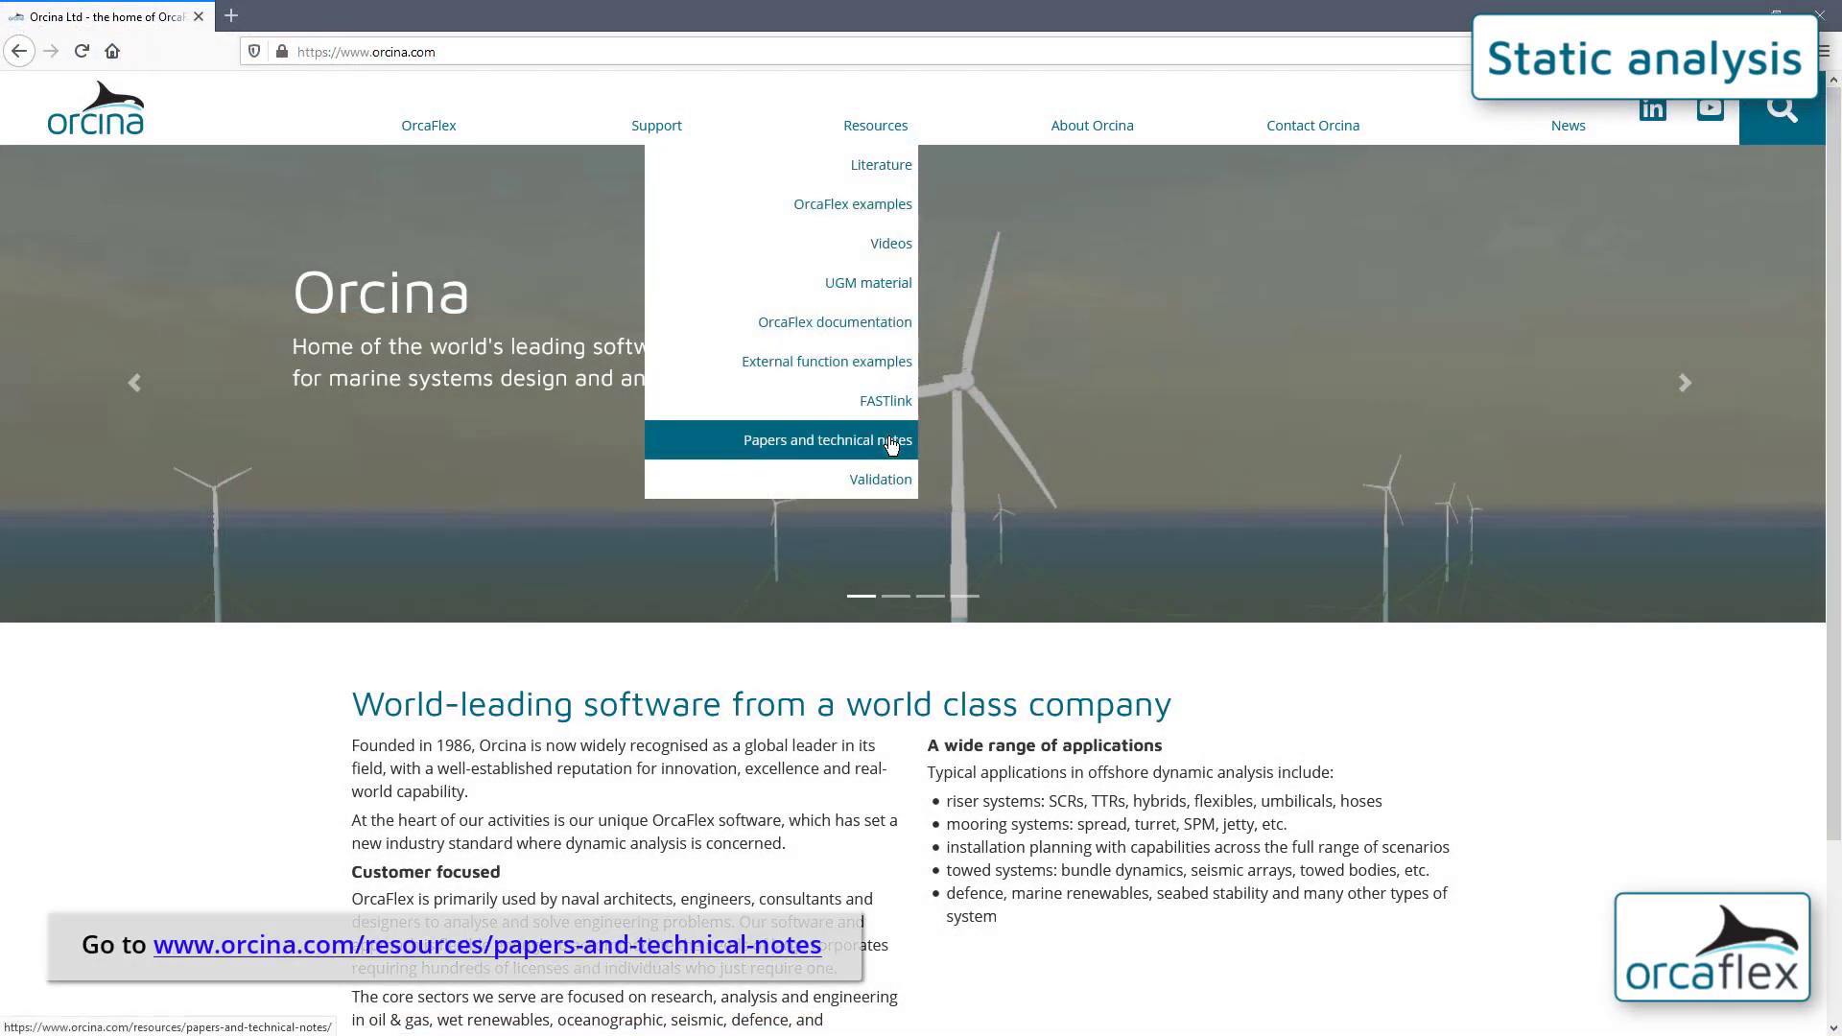
left_click(844, 442)
scroll(618, 575, "down", 15)
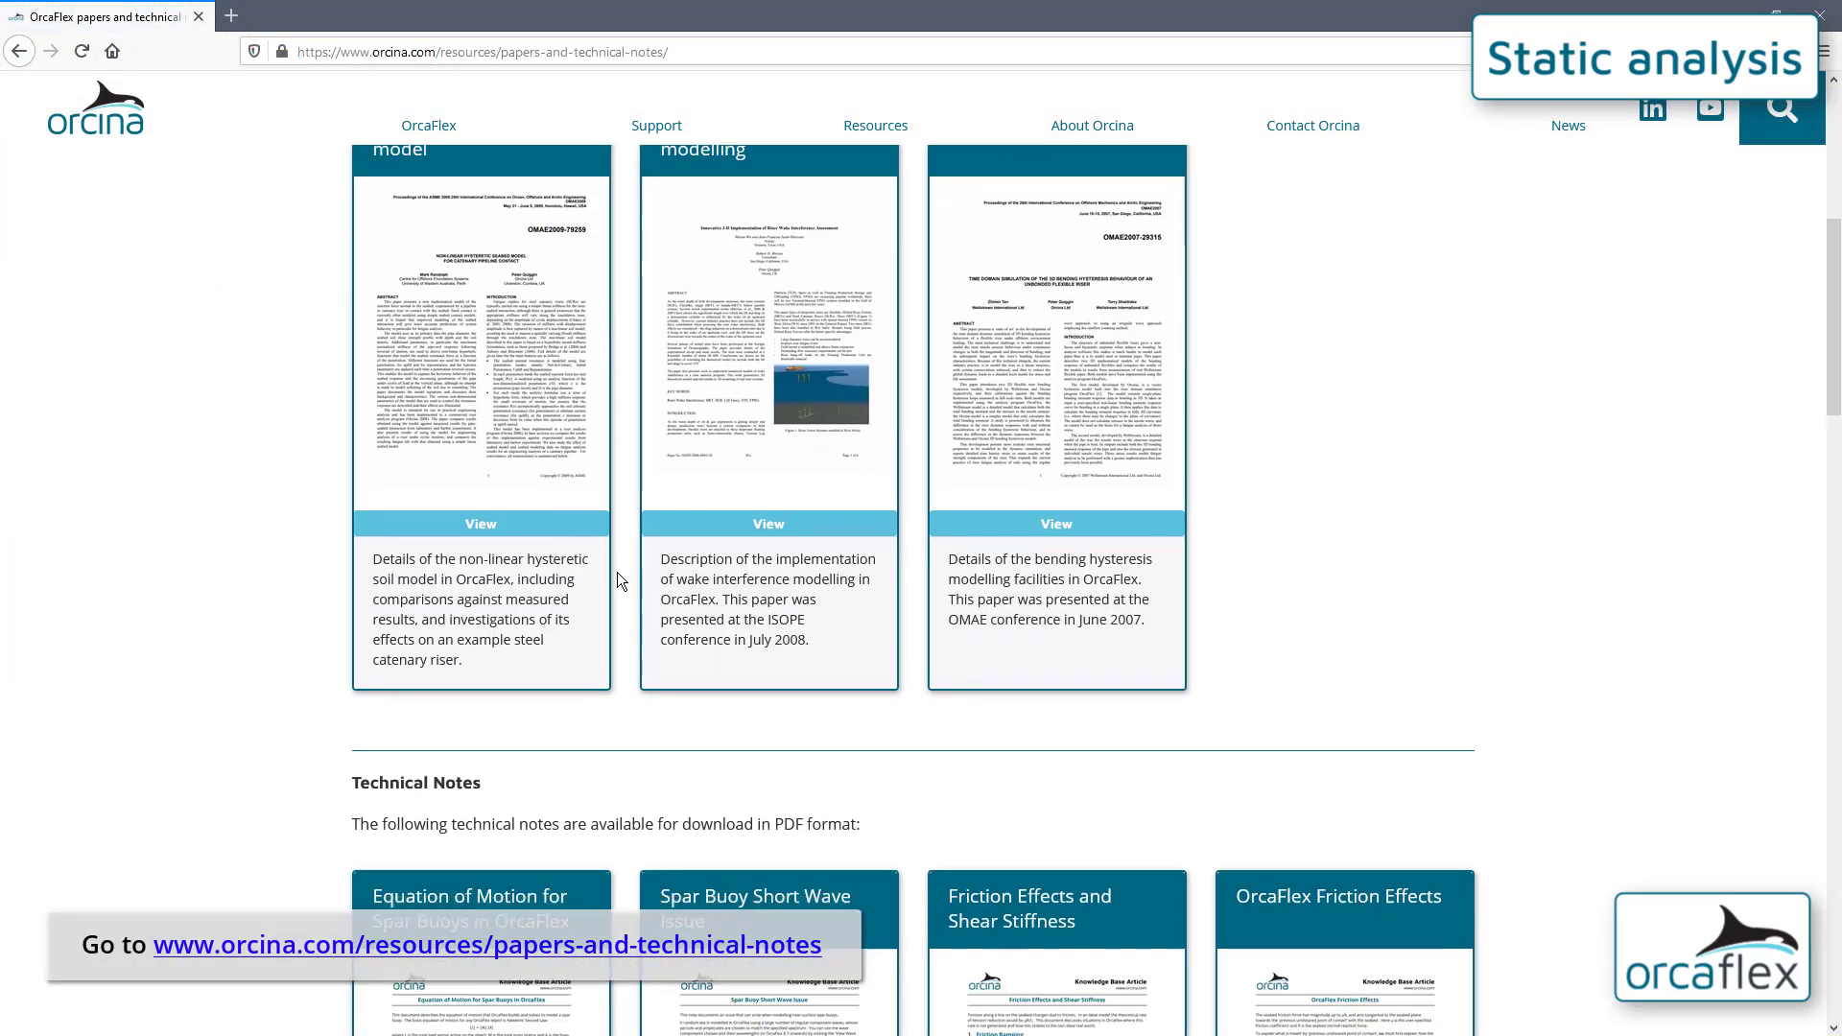
scroll(617, 572, "down", 2)
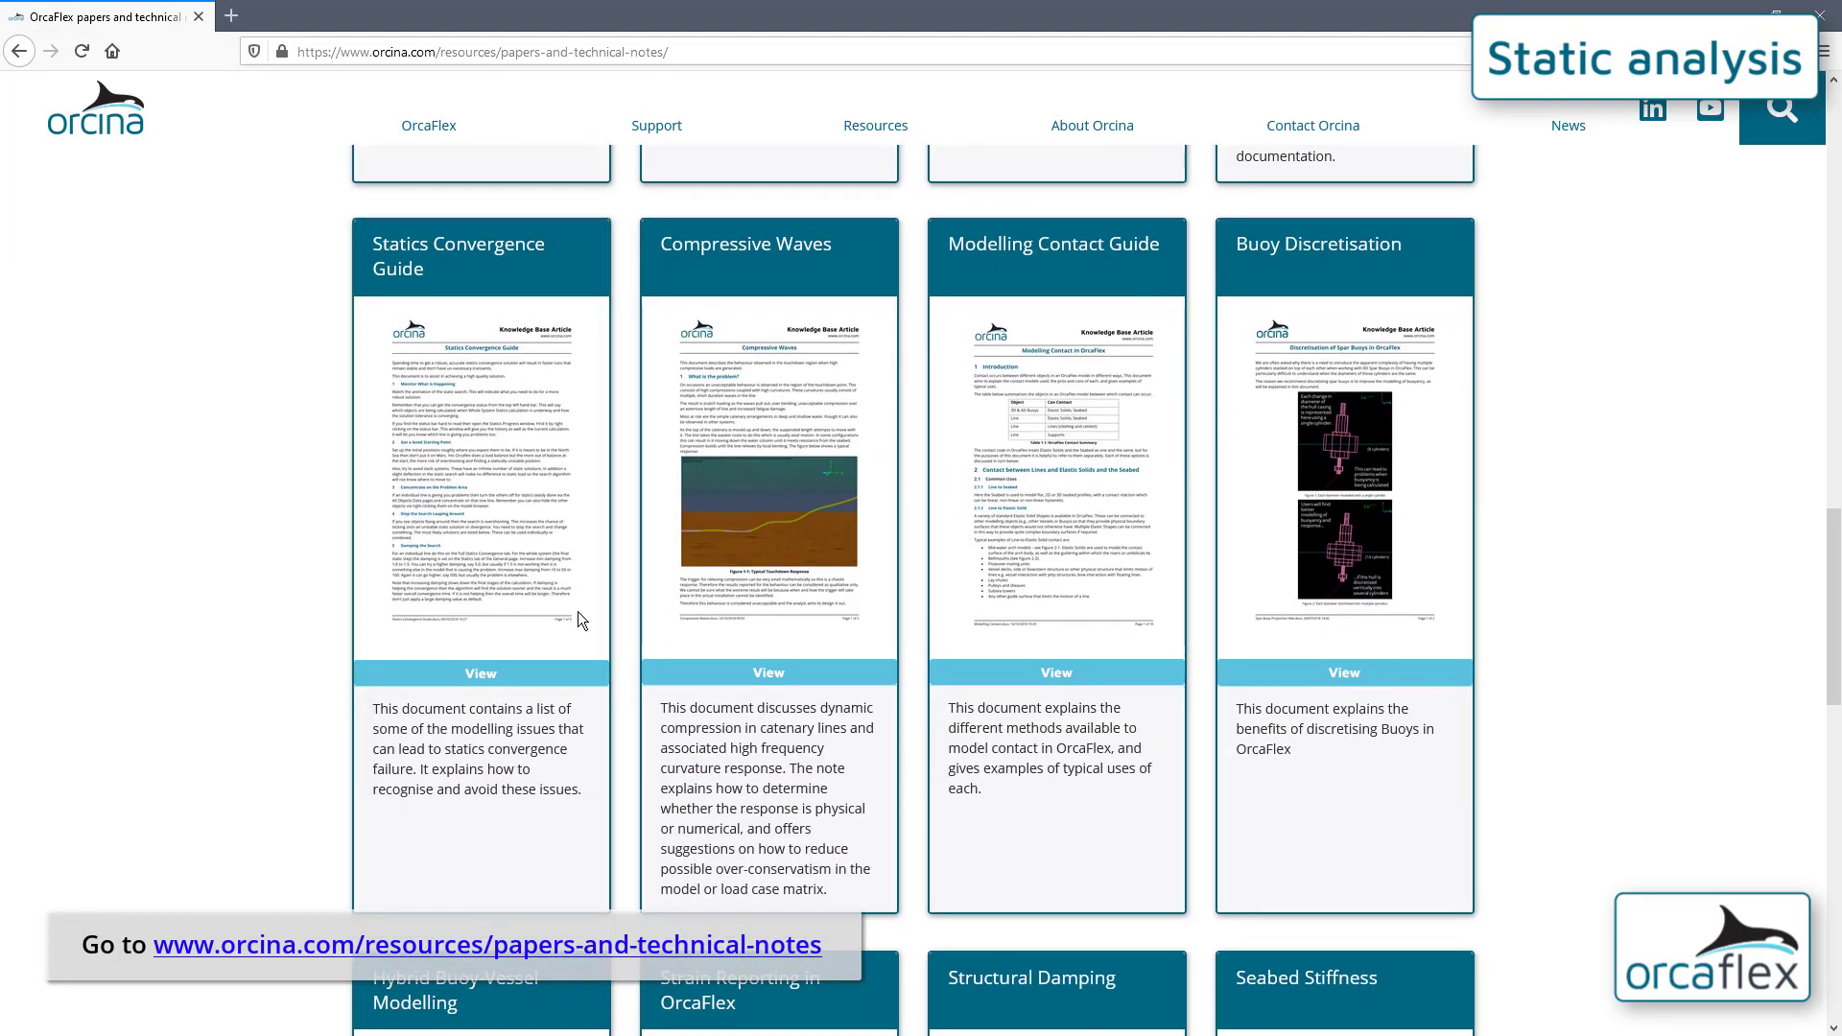
left_click(484, 675)
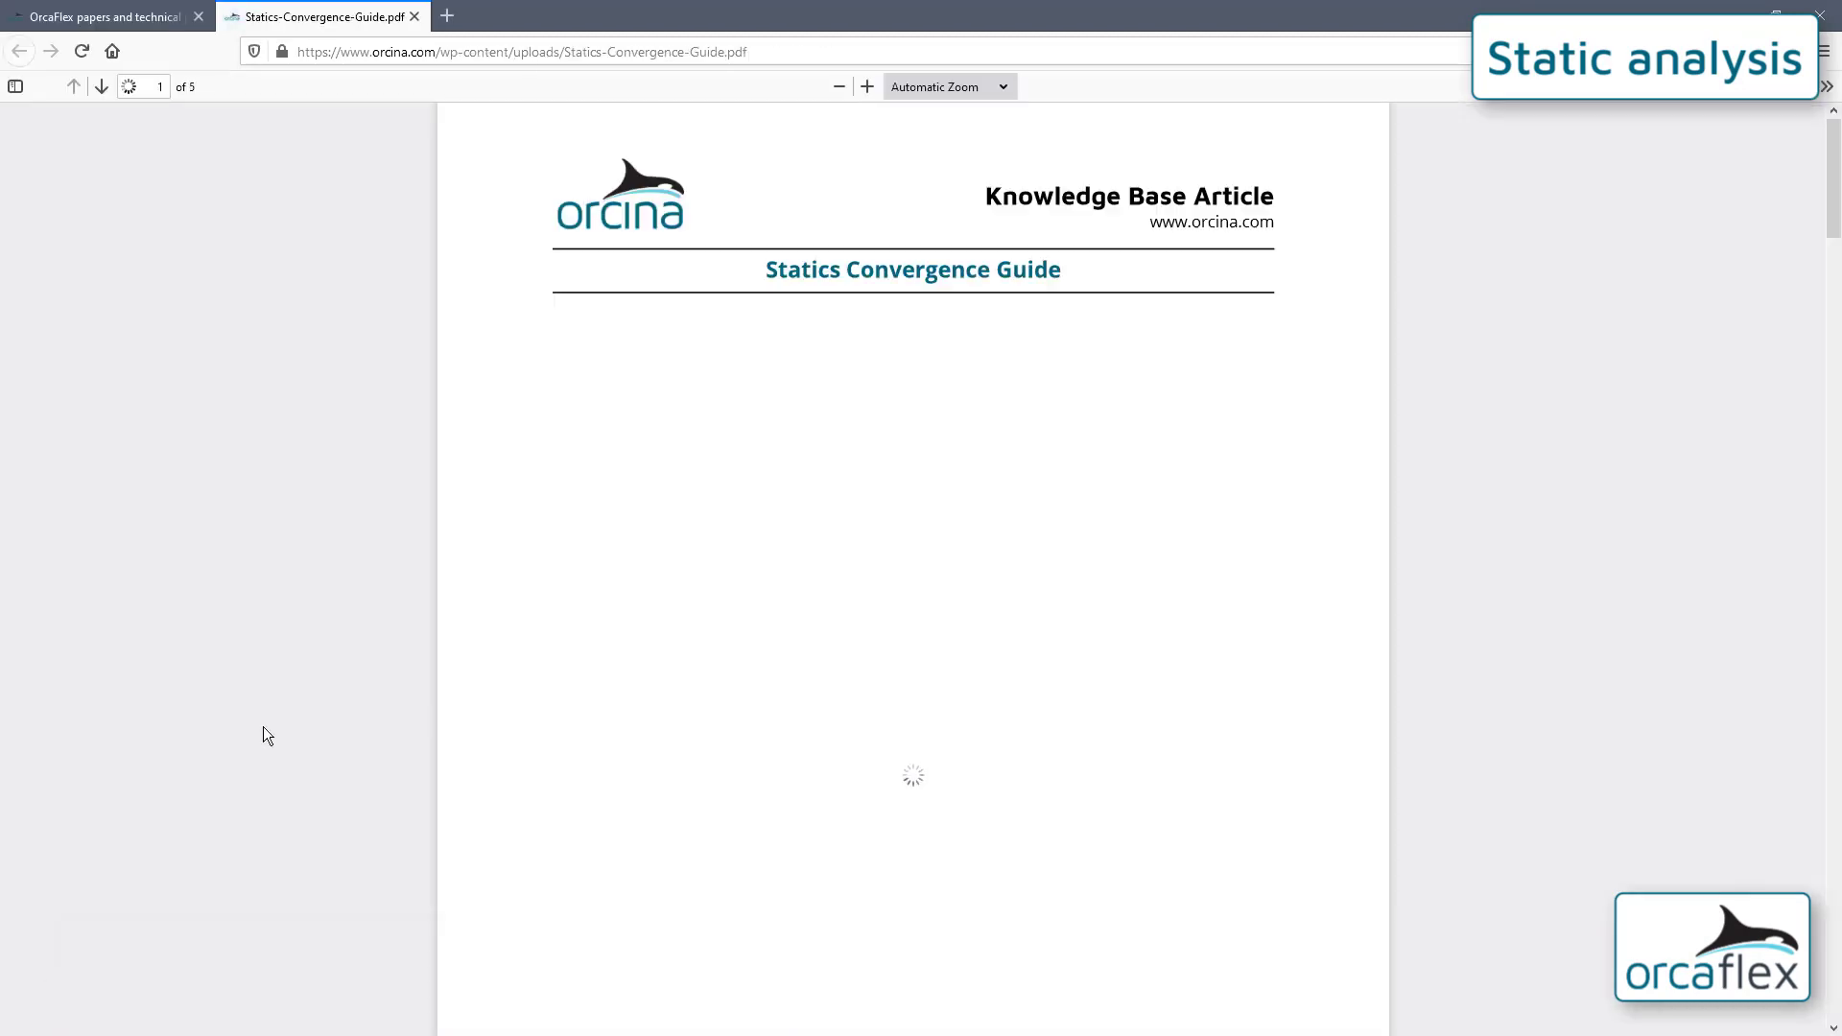
scroll(269, 731, "down", 10)
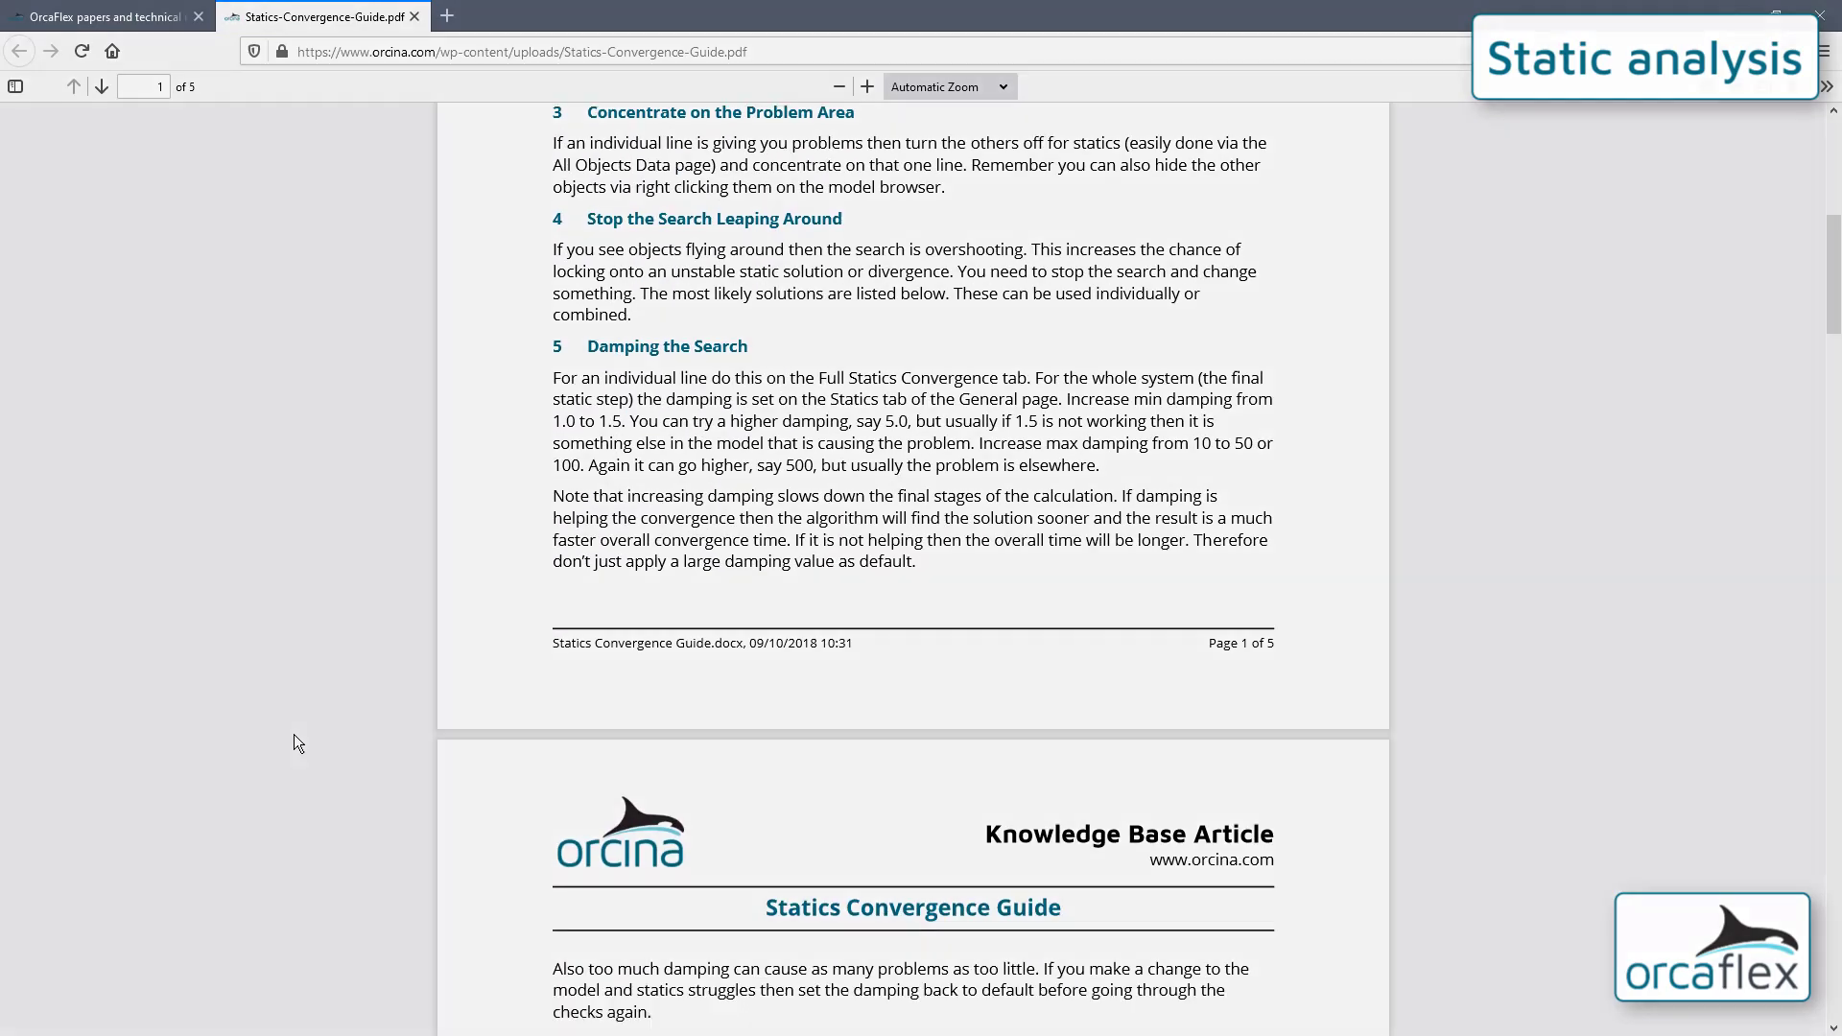